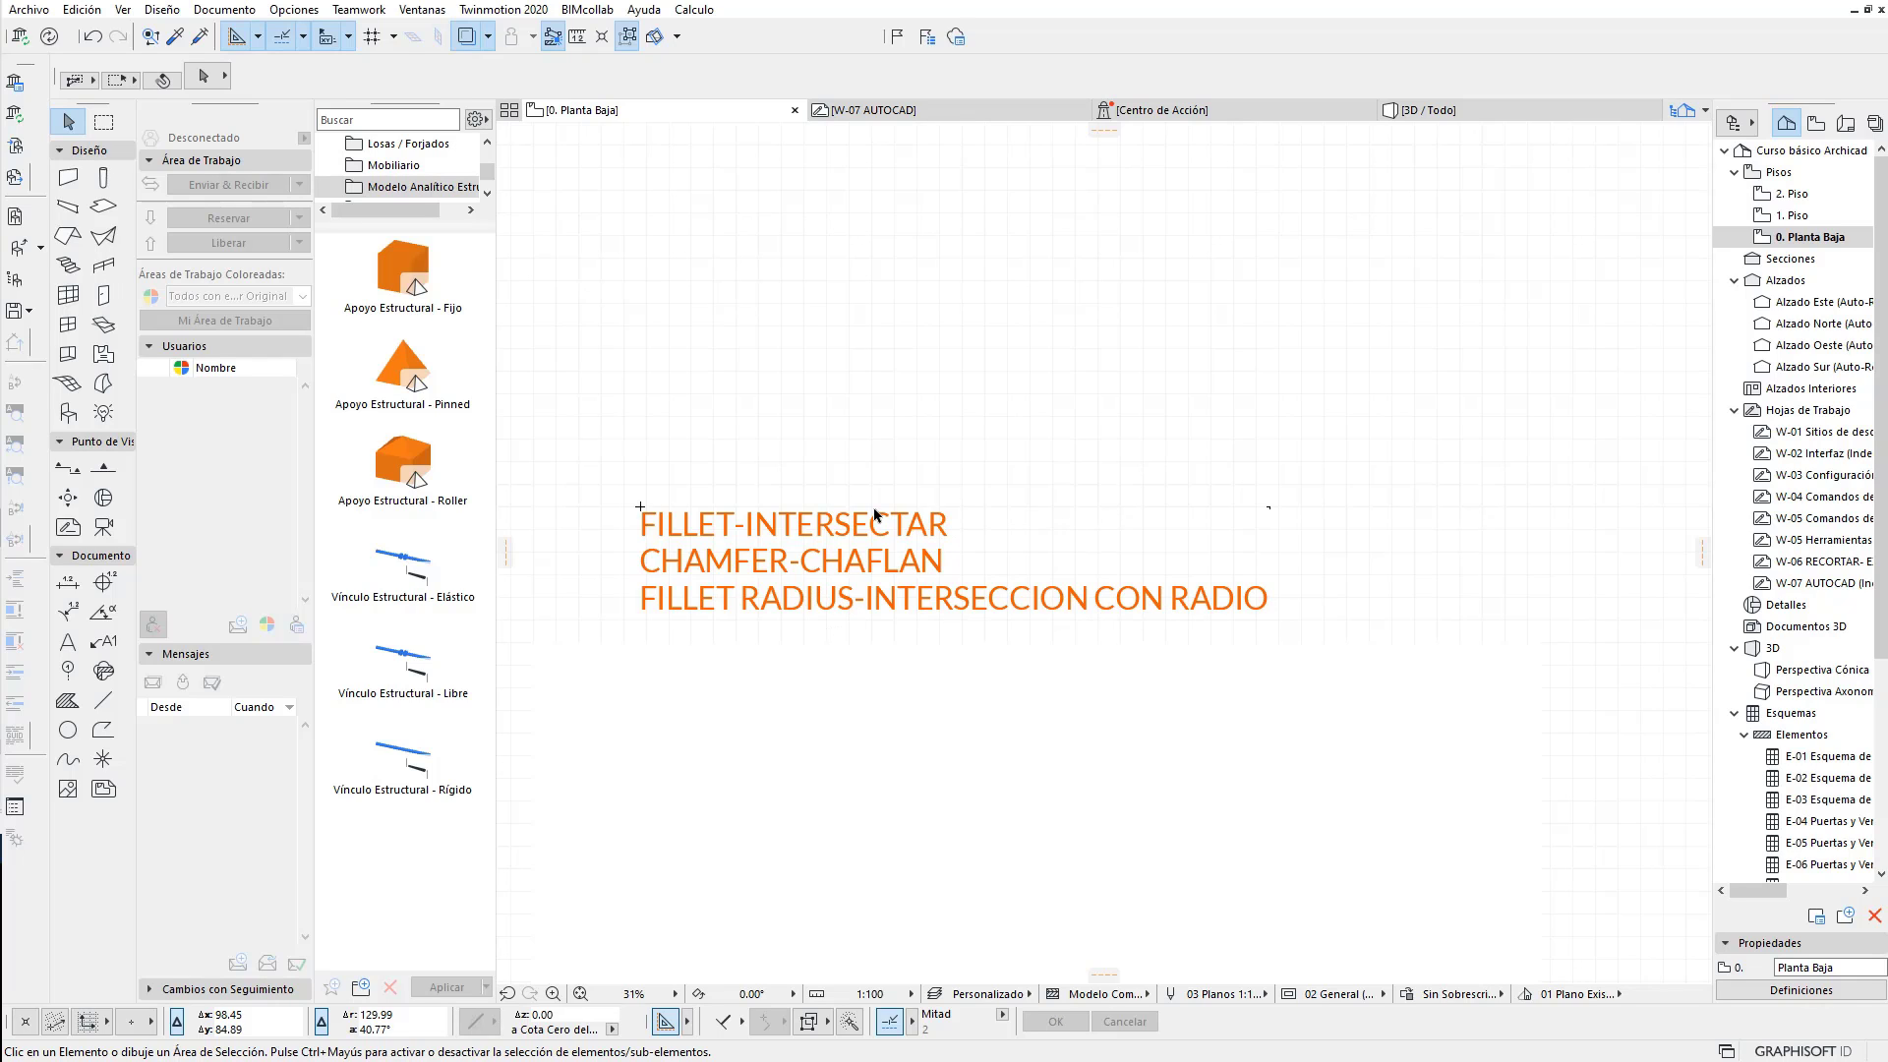
Step: Draw two diagonal lines on the plan with the Line tool
middle_click_drag(685, 528, 528, 536)
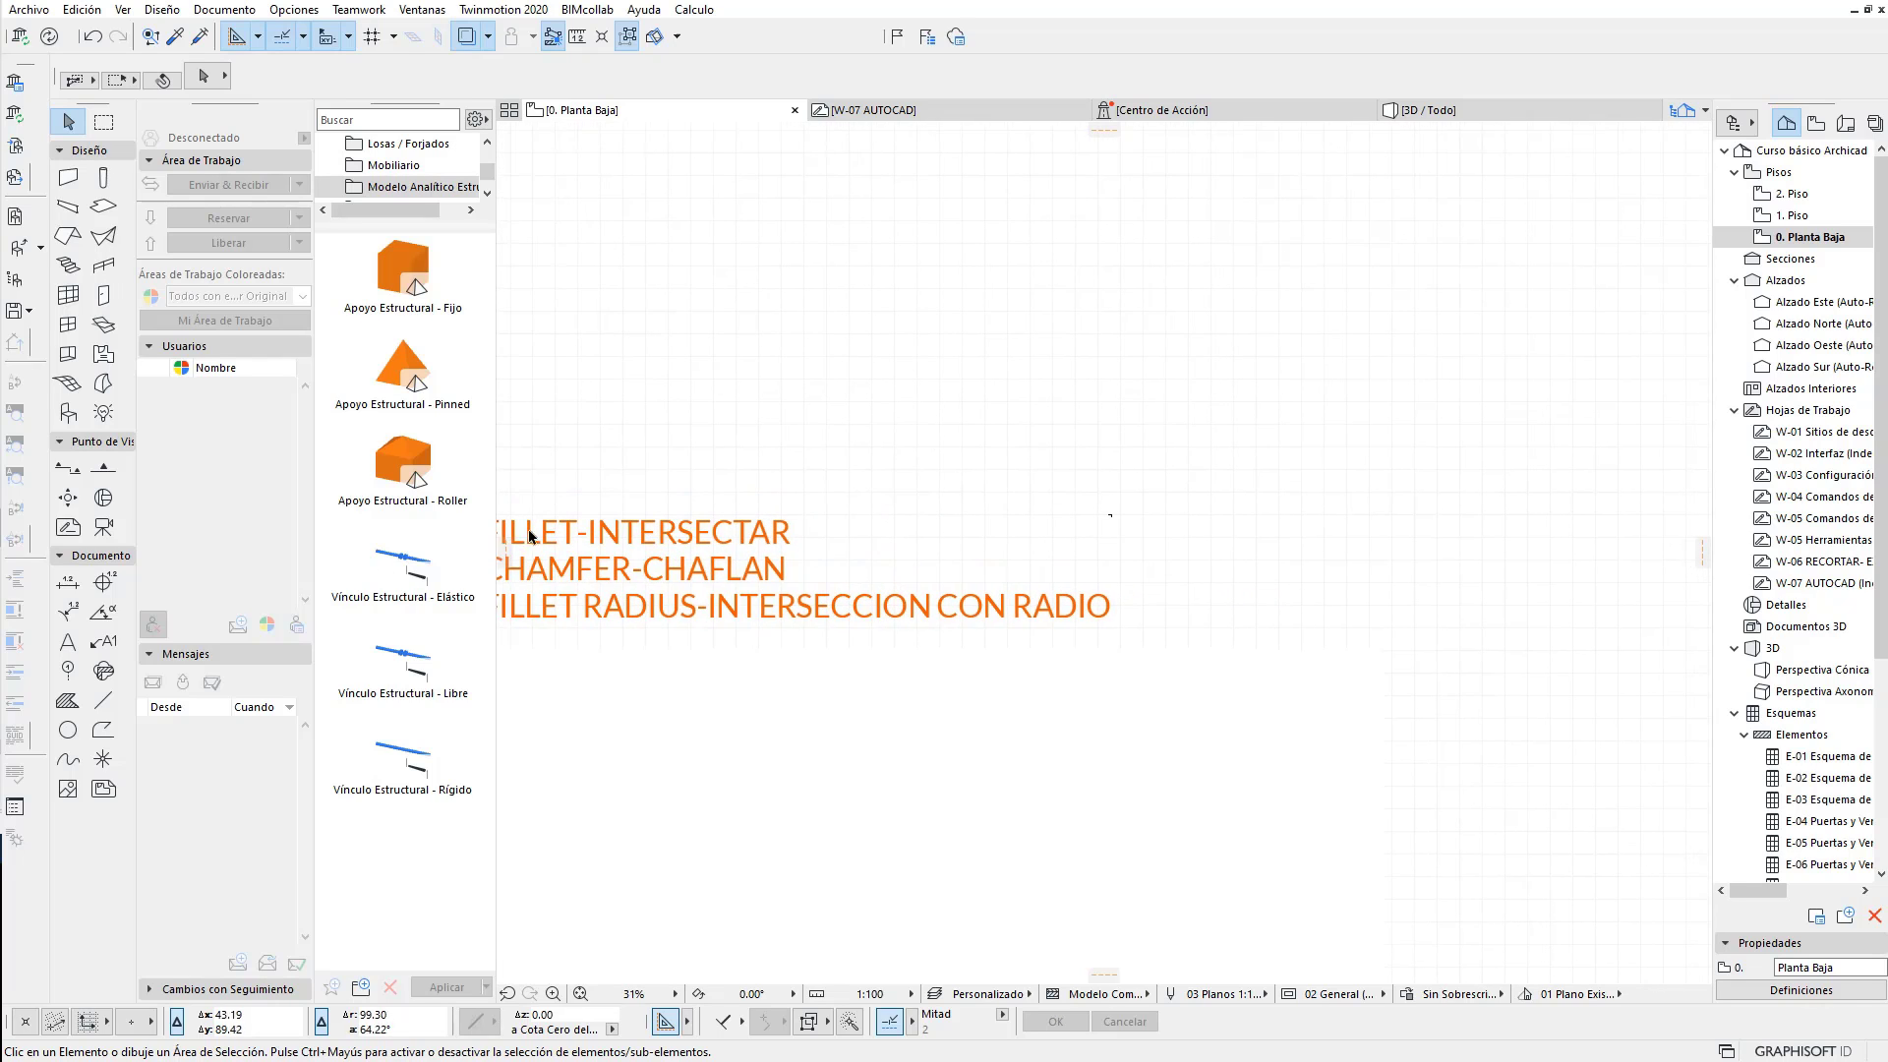
left_click(103, 700)
left_click(1177, 753)
left_click(1387, 430)
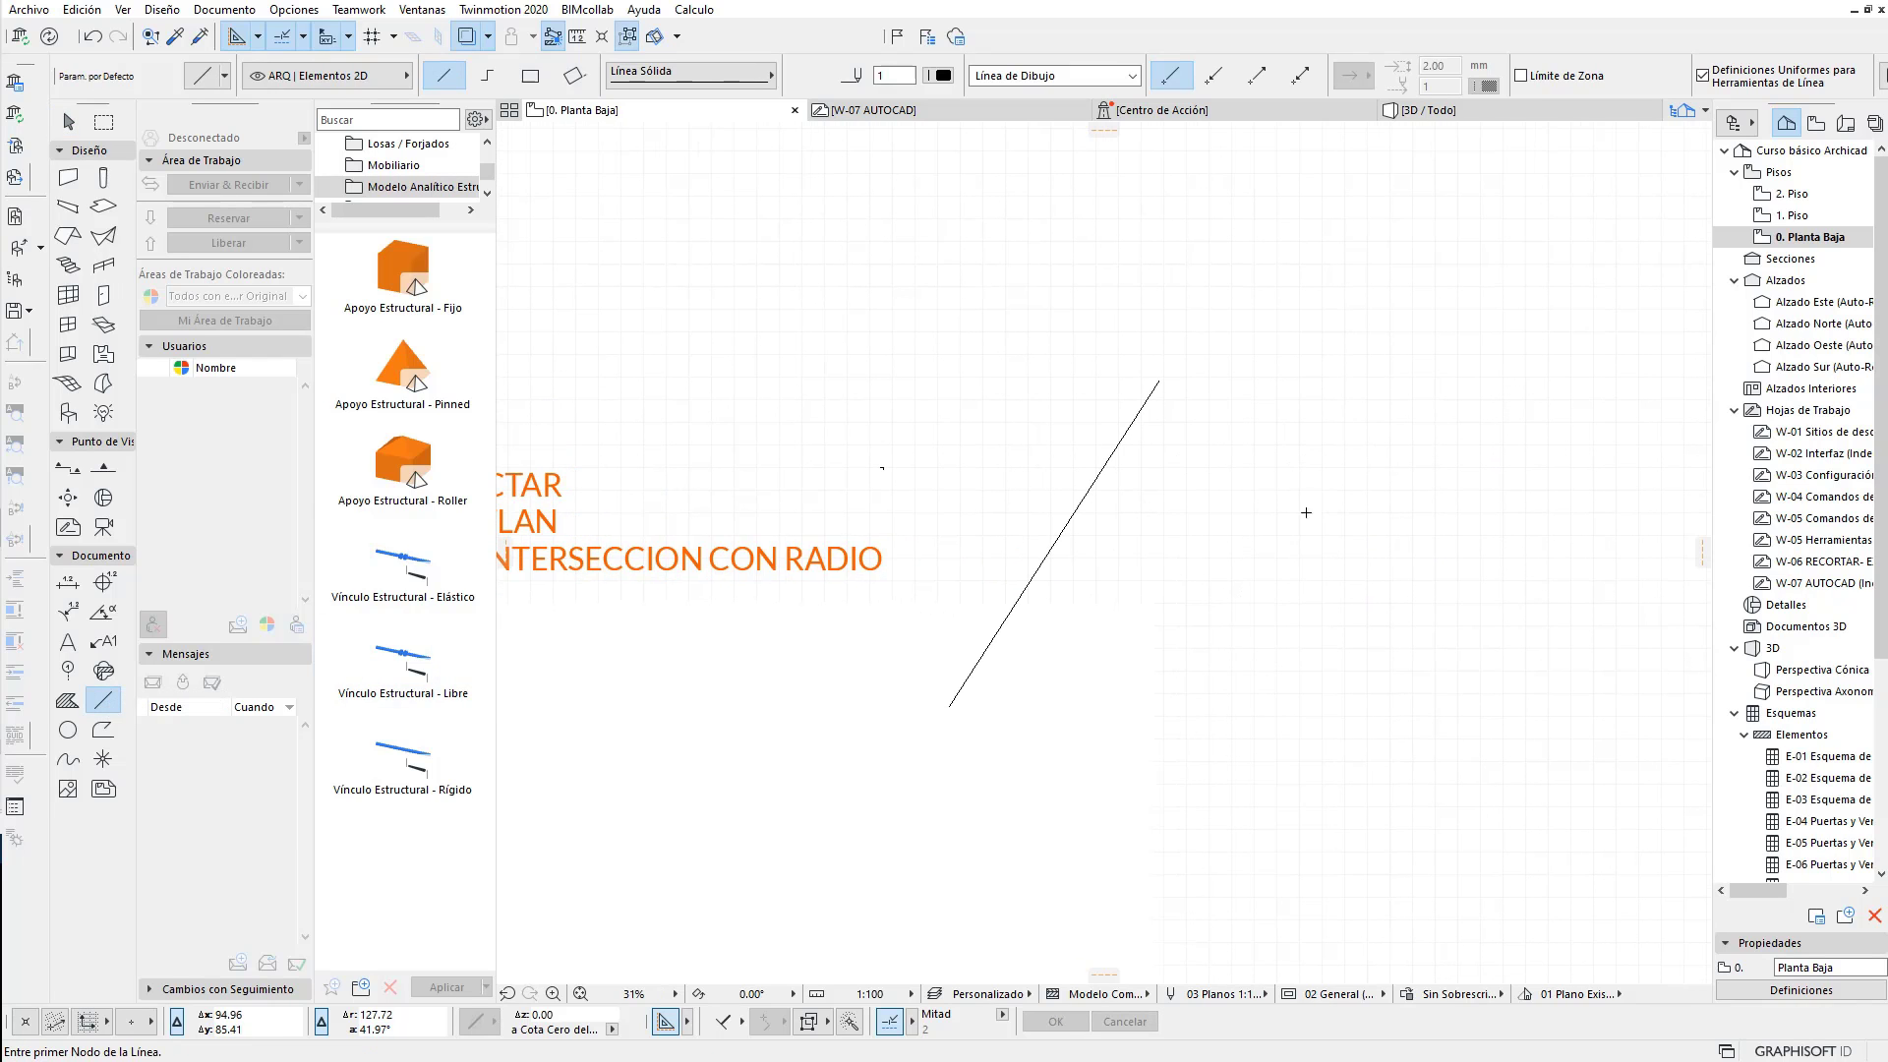
left_click(1475, 619)
left_click(1340, 476)
scroll(1350, 494, "down", 1)
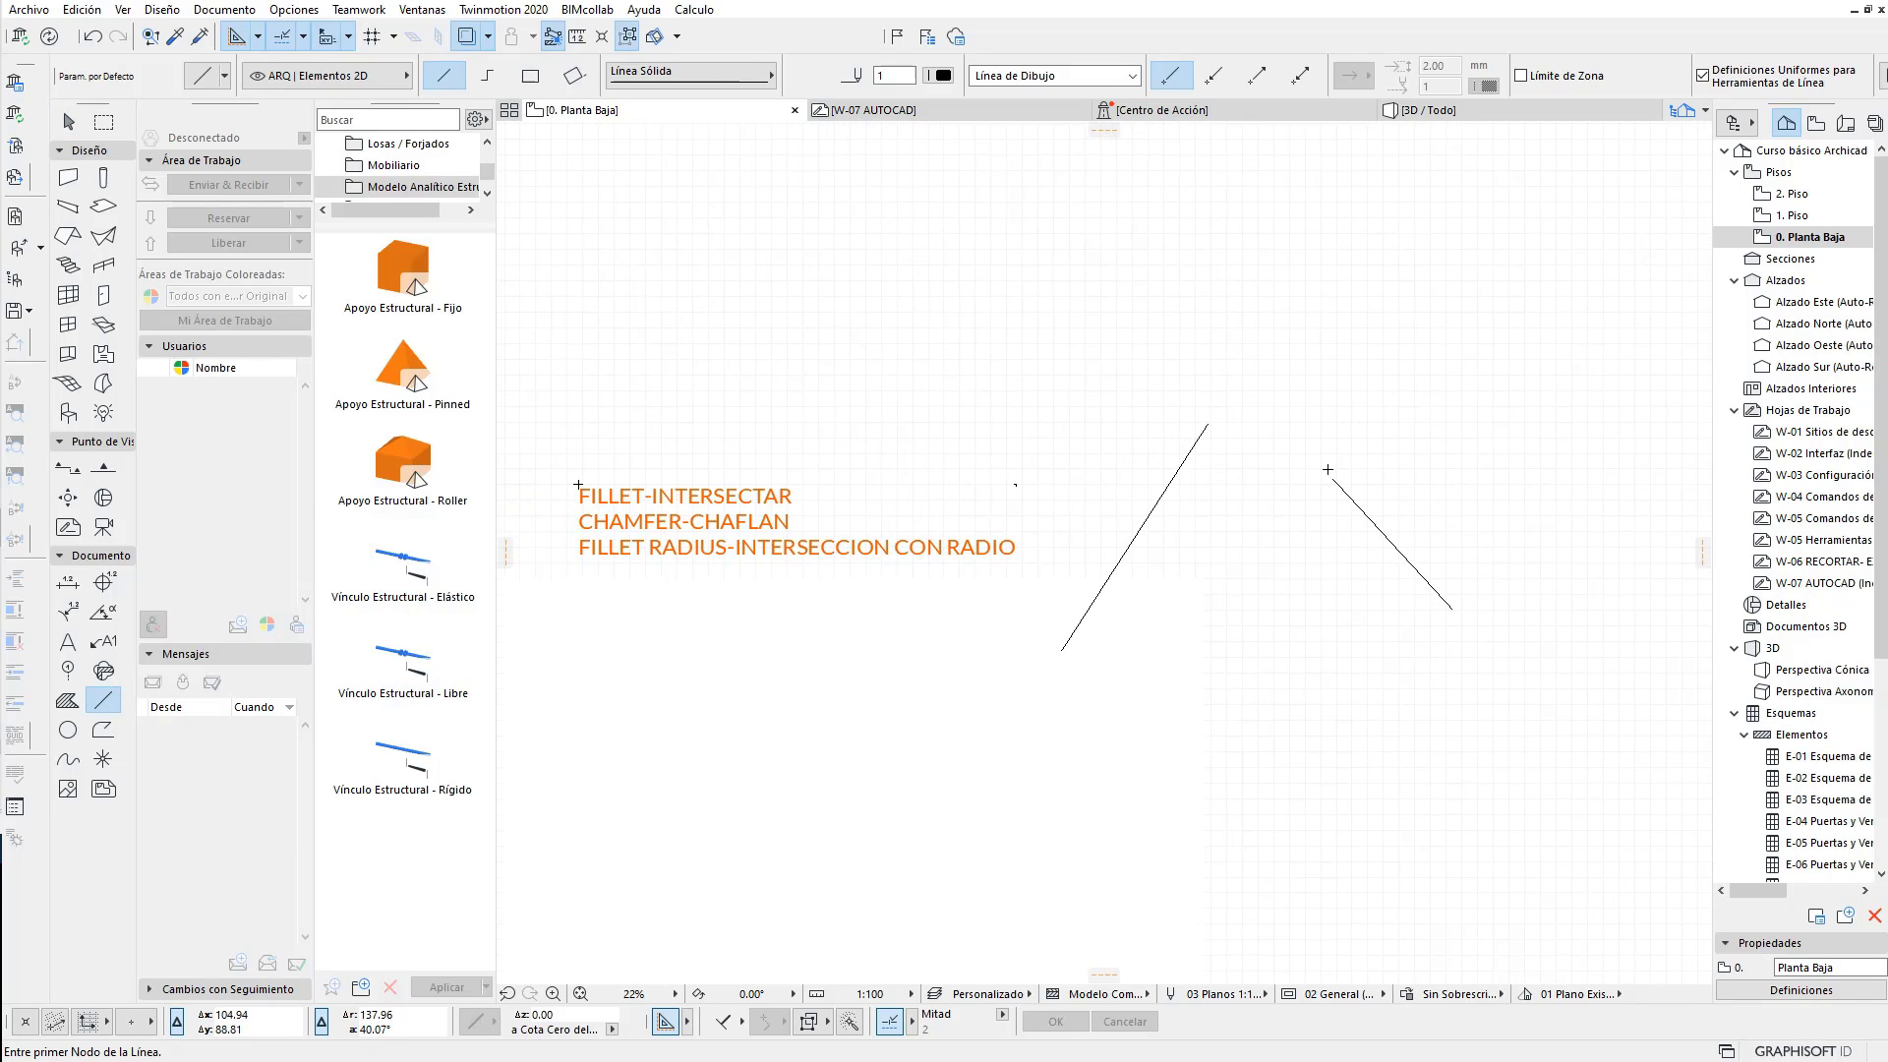
scroll(1259, 497, "down", 1)
Step: Select both lines and join them into a sharp peak with Intersección
left_click(67, 122)
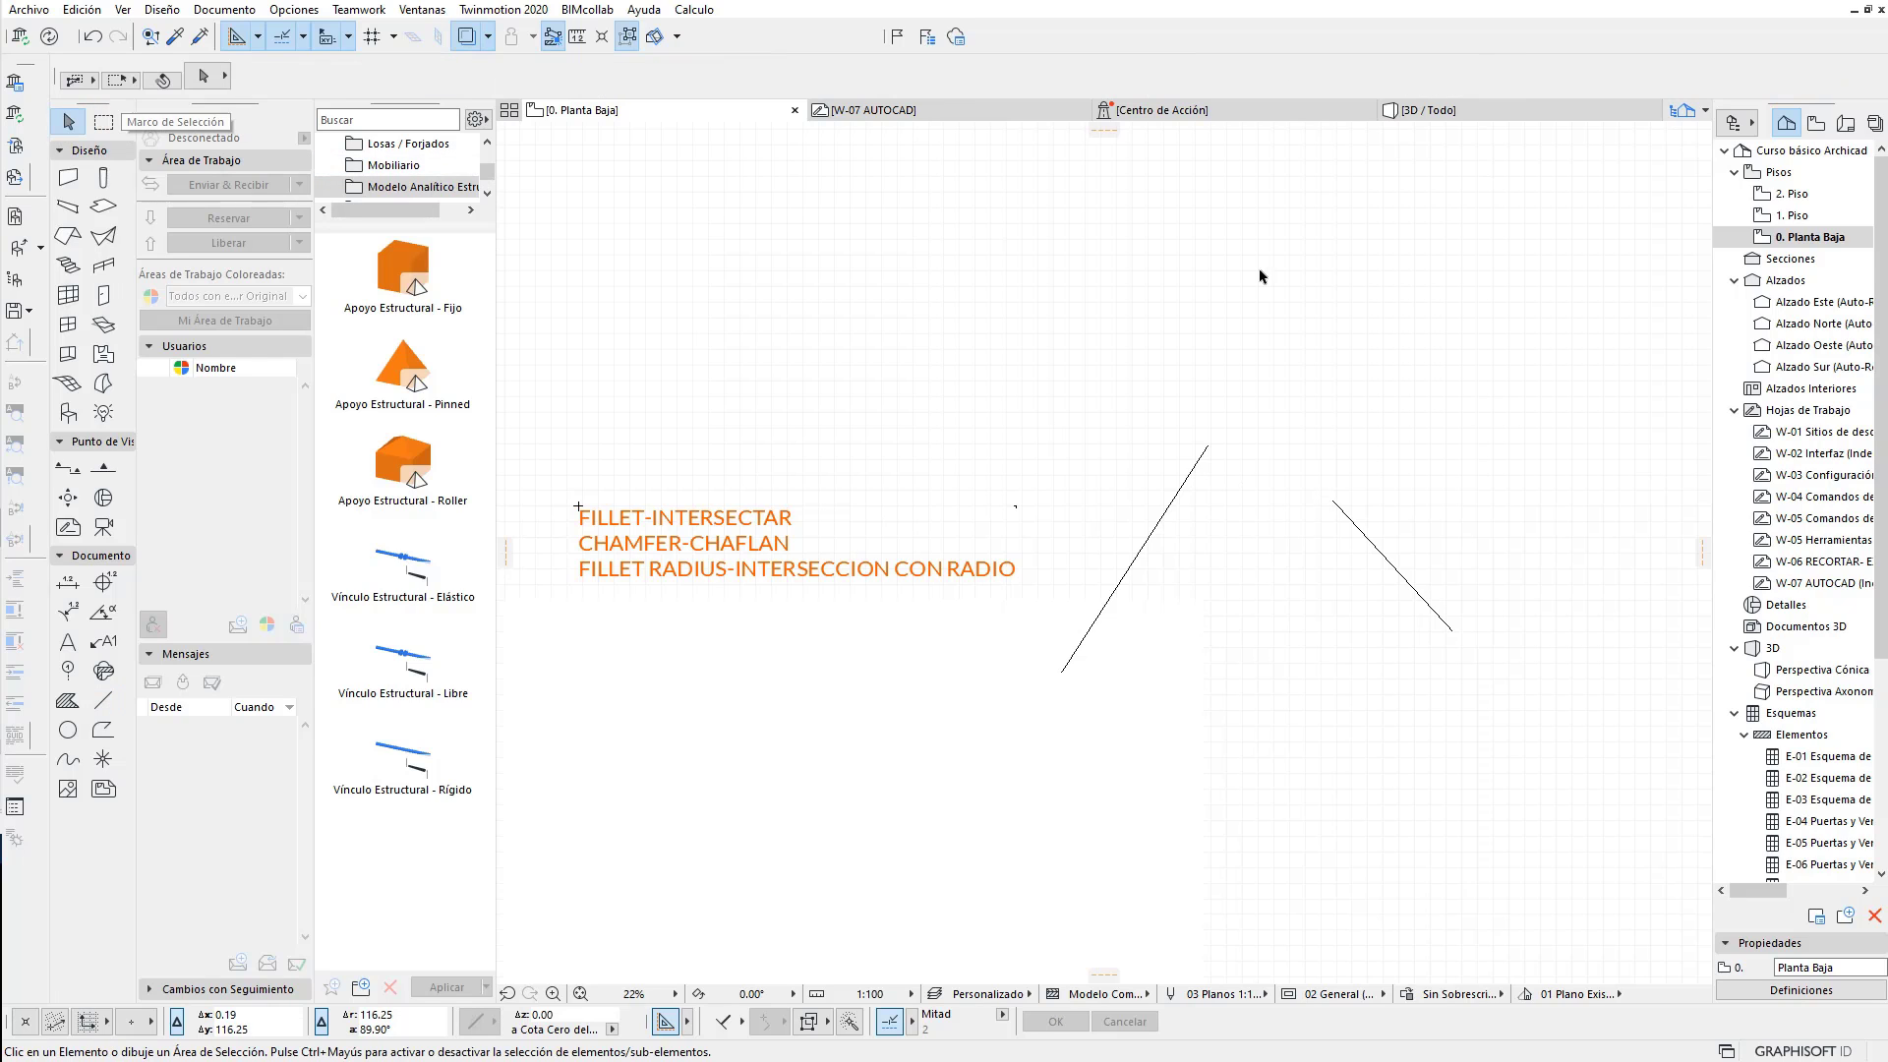
key("ctrl+a")
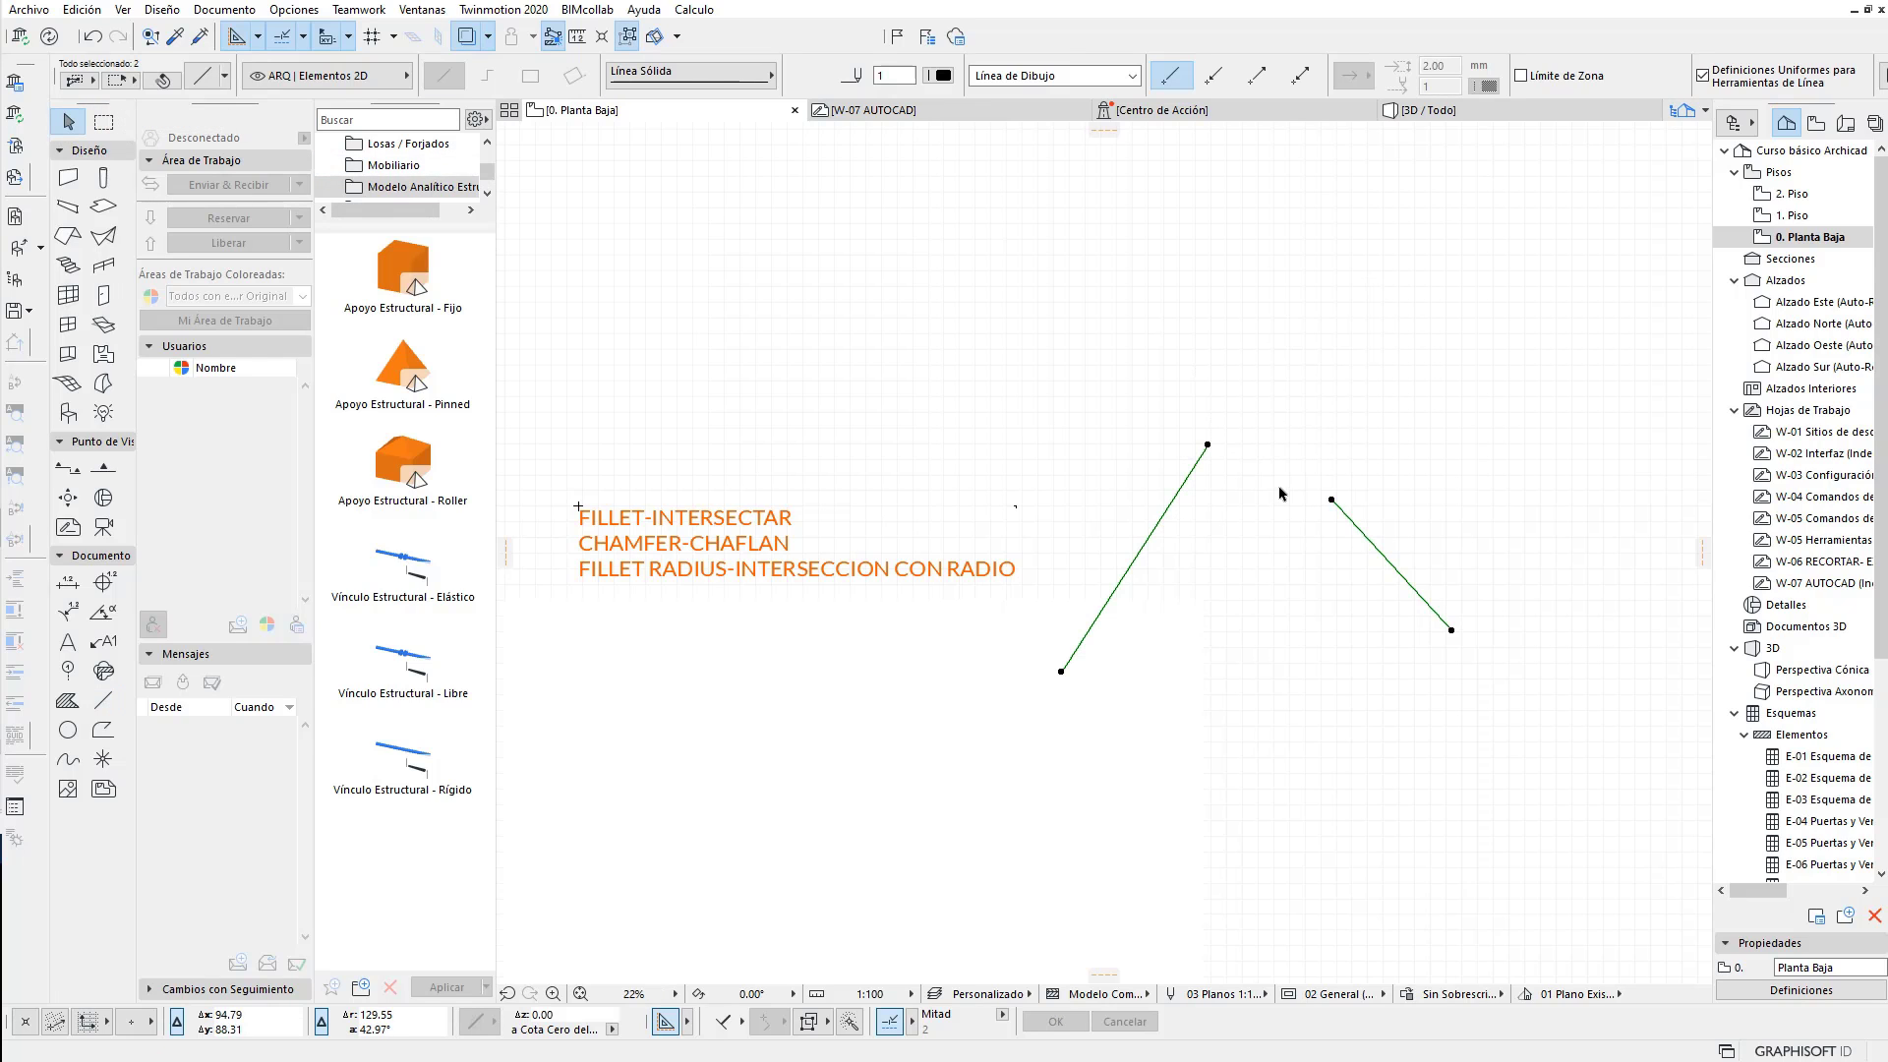
left_click(97, 12)
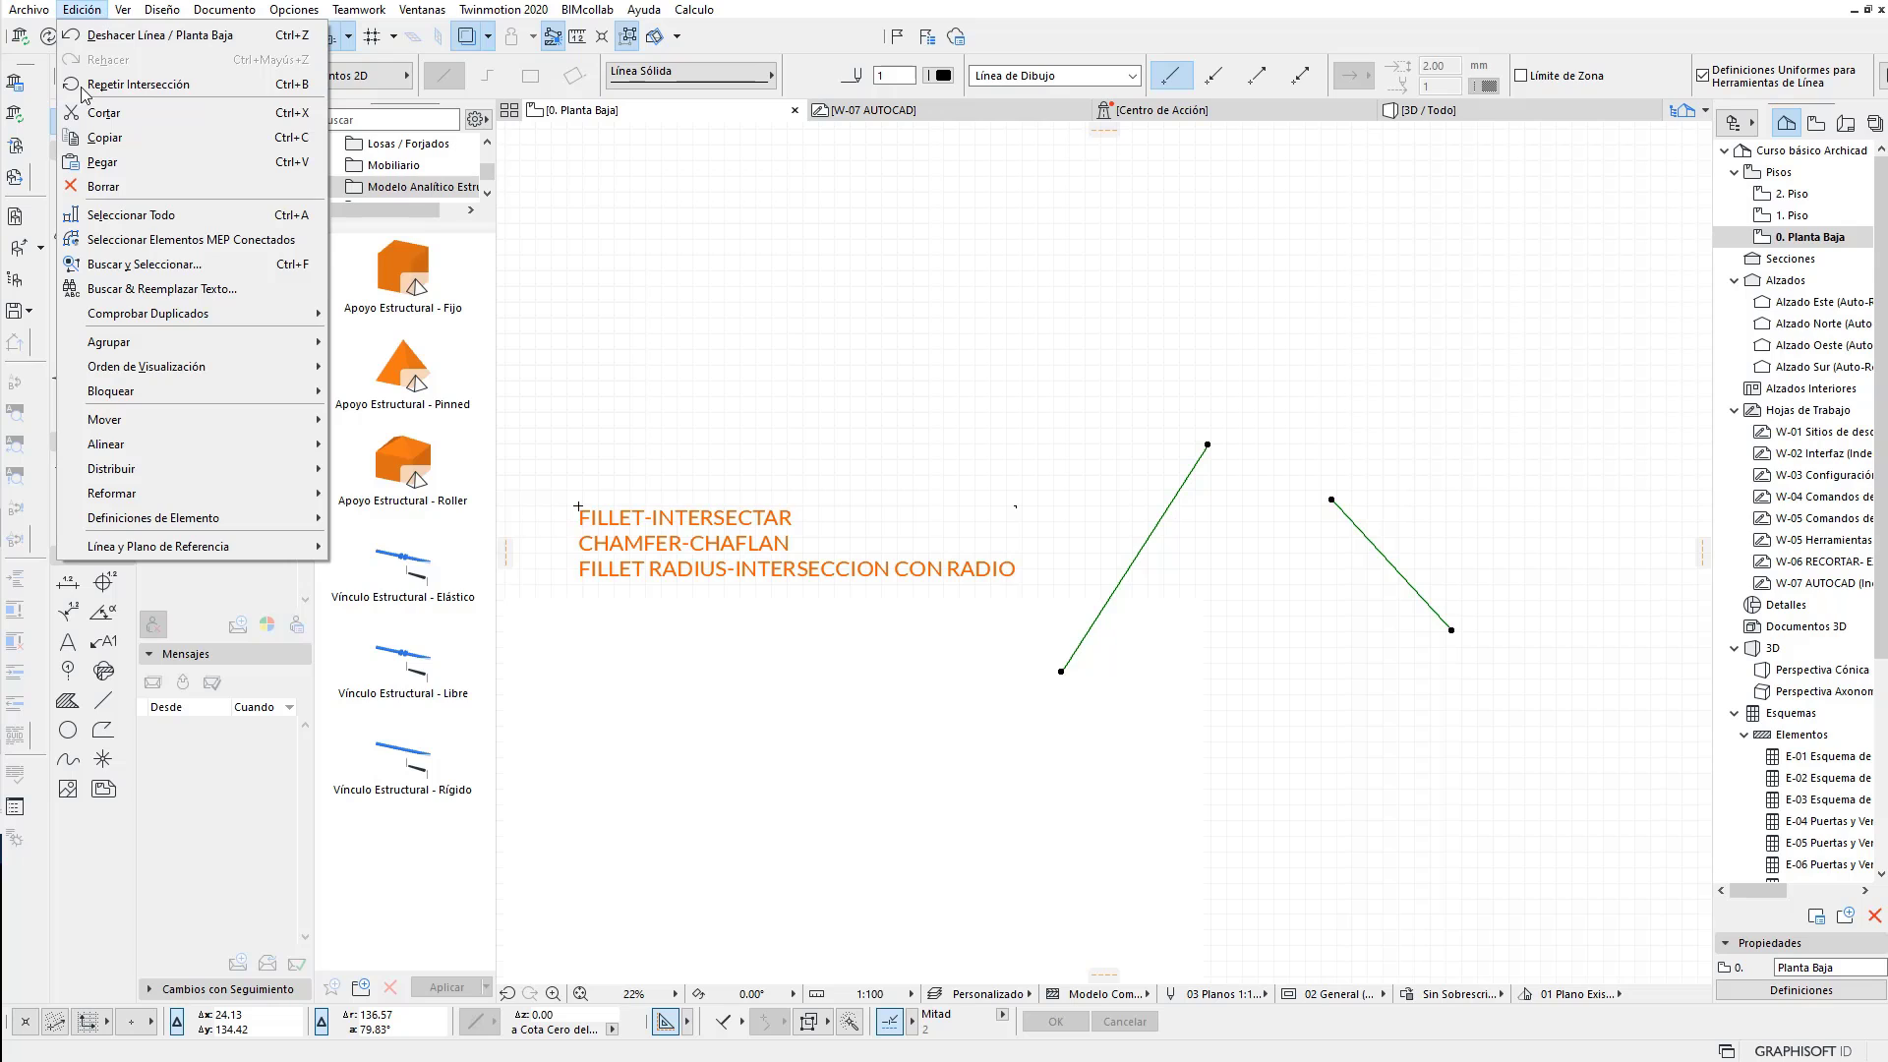
mouse_move(110, 493)
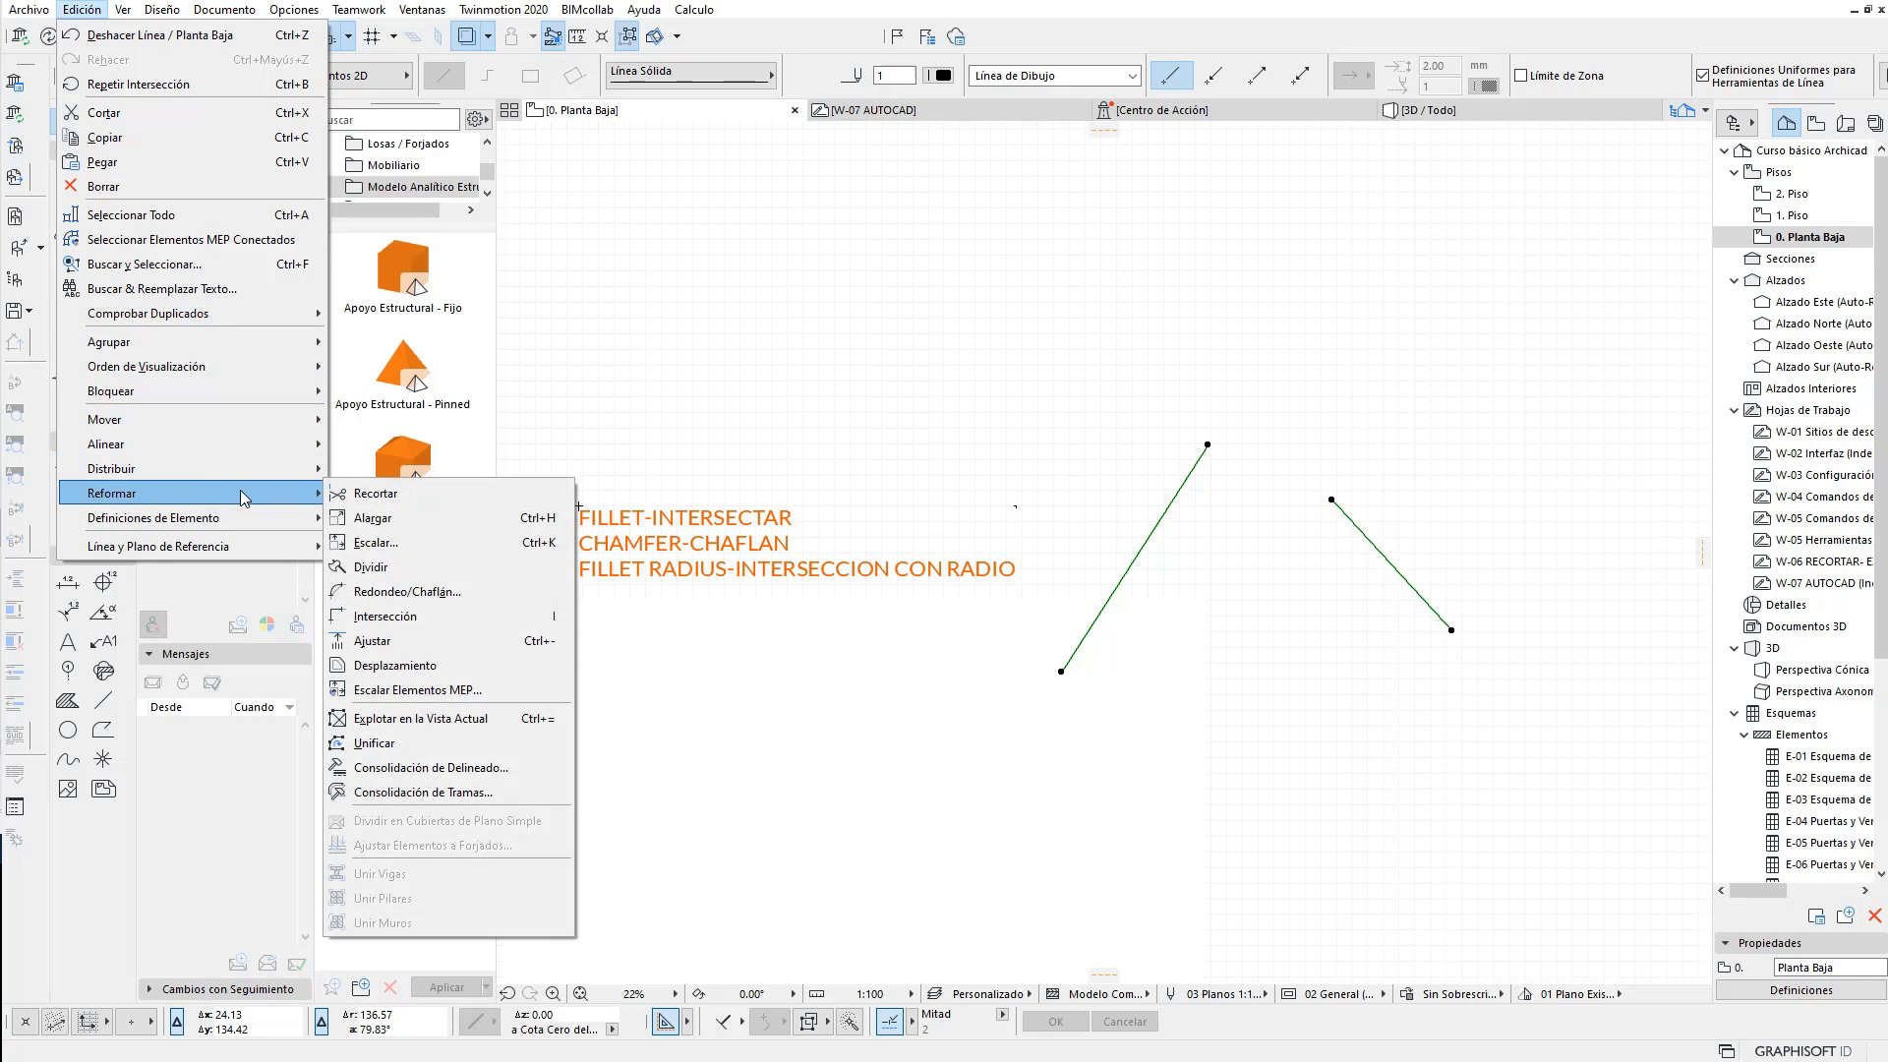
left_click(393, 616)
left_click(1256, 600)
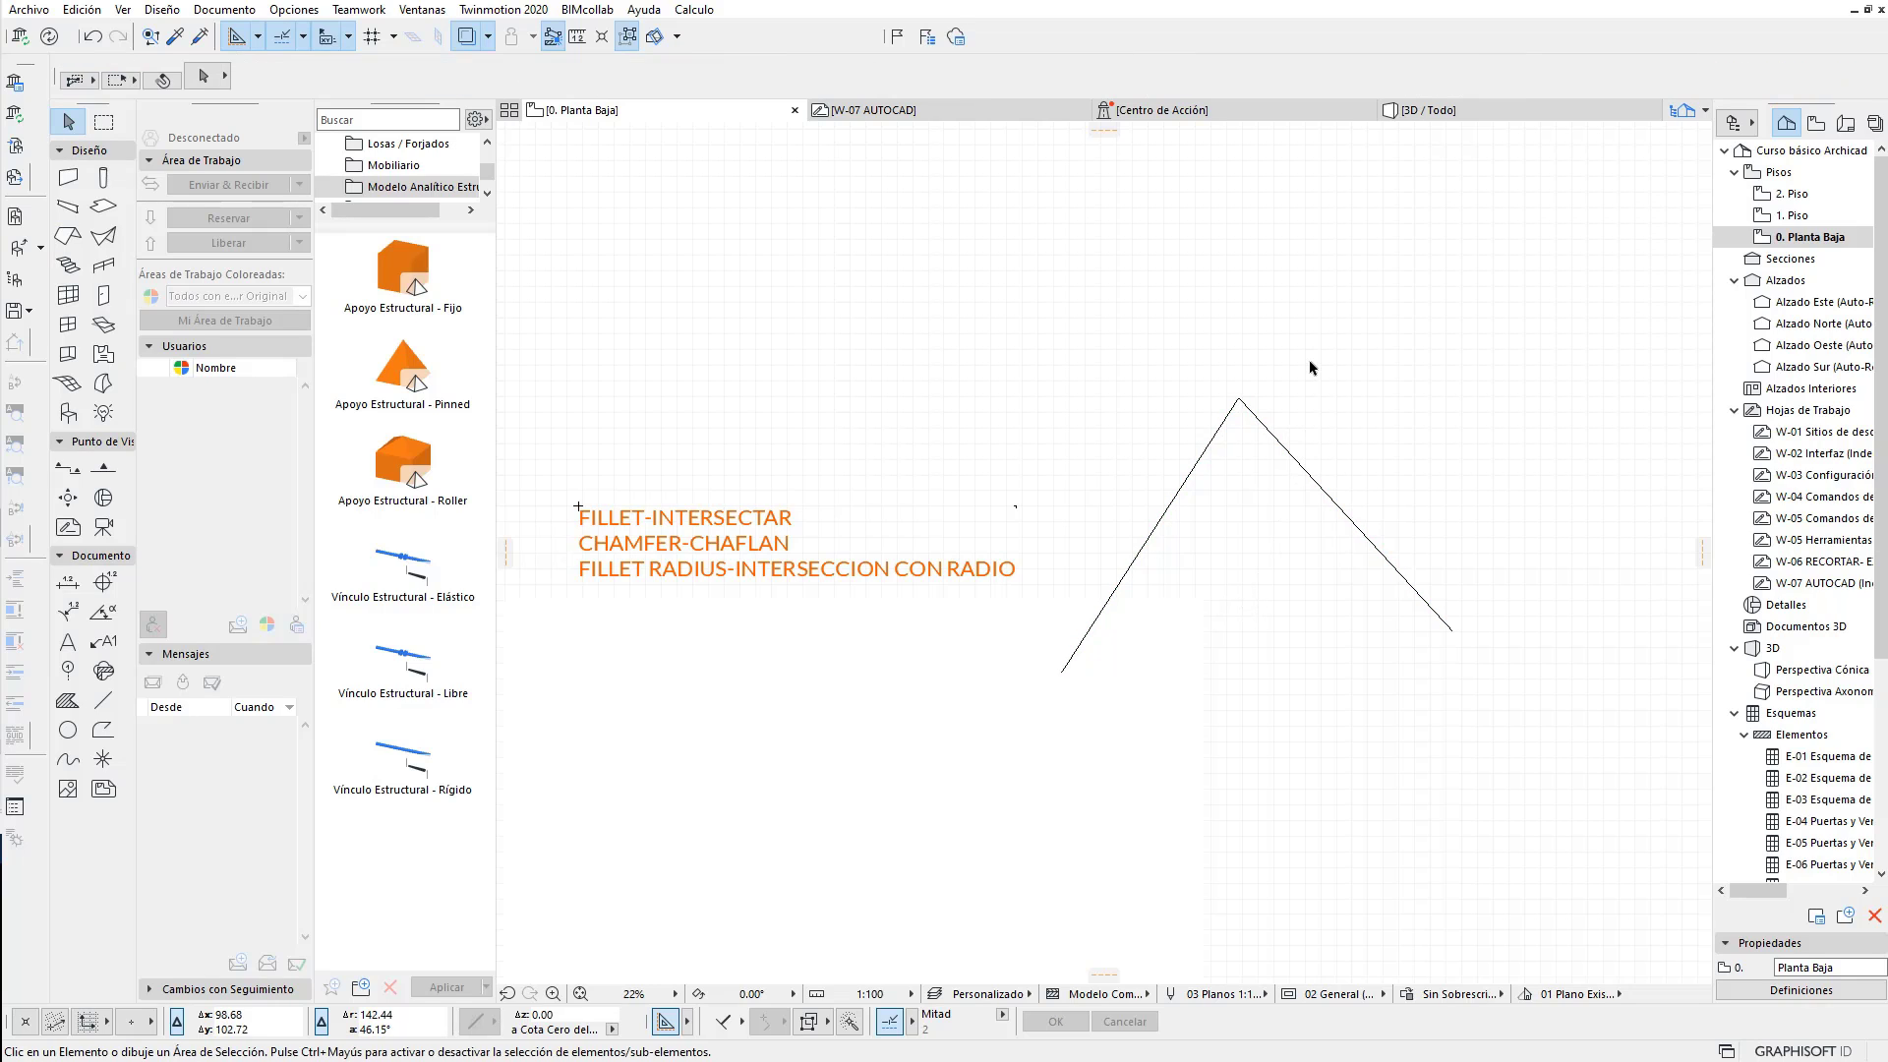
left_click_drag(1311, 361, 1152, 451)
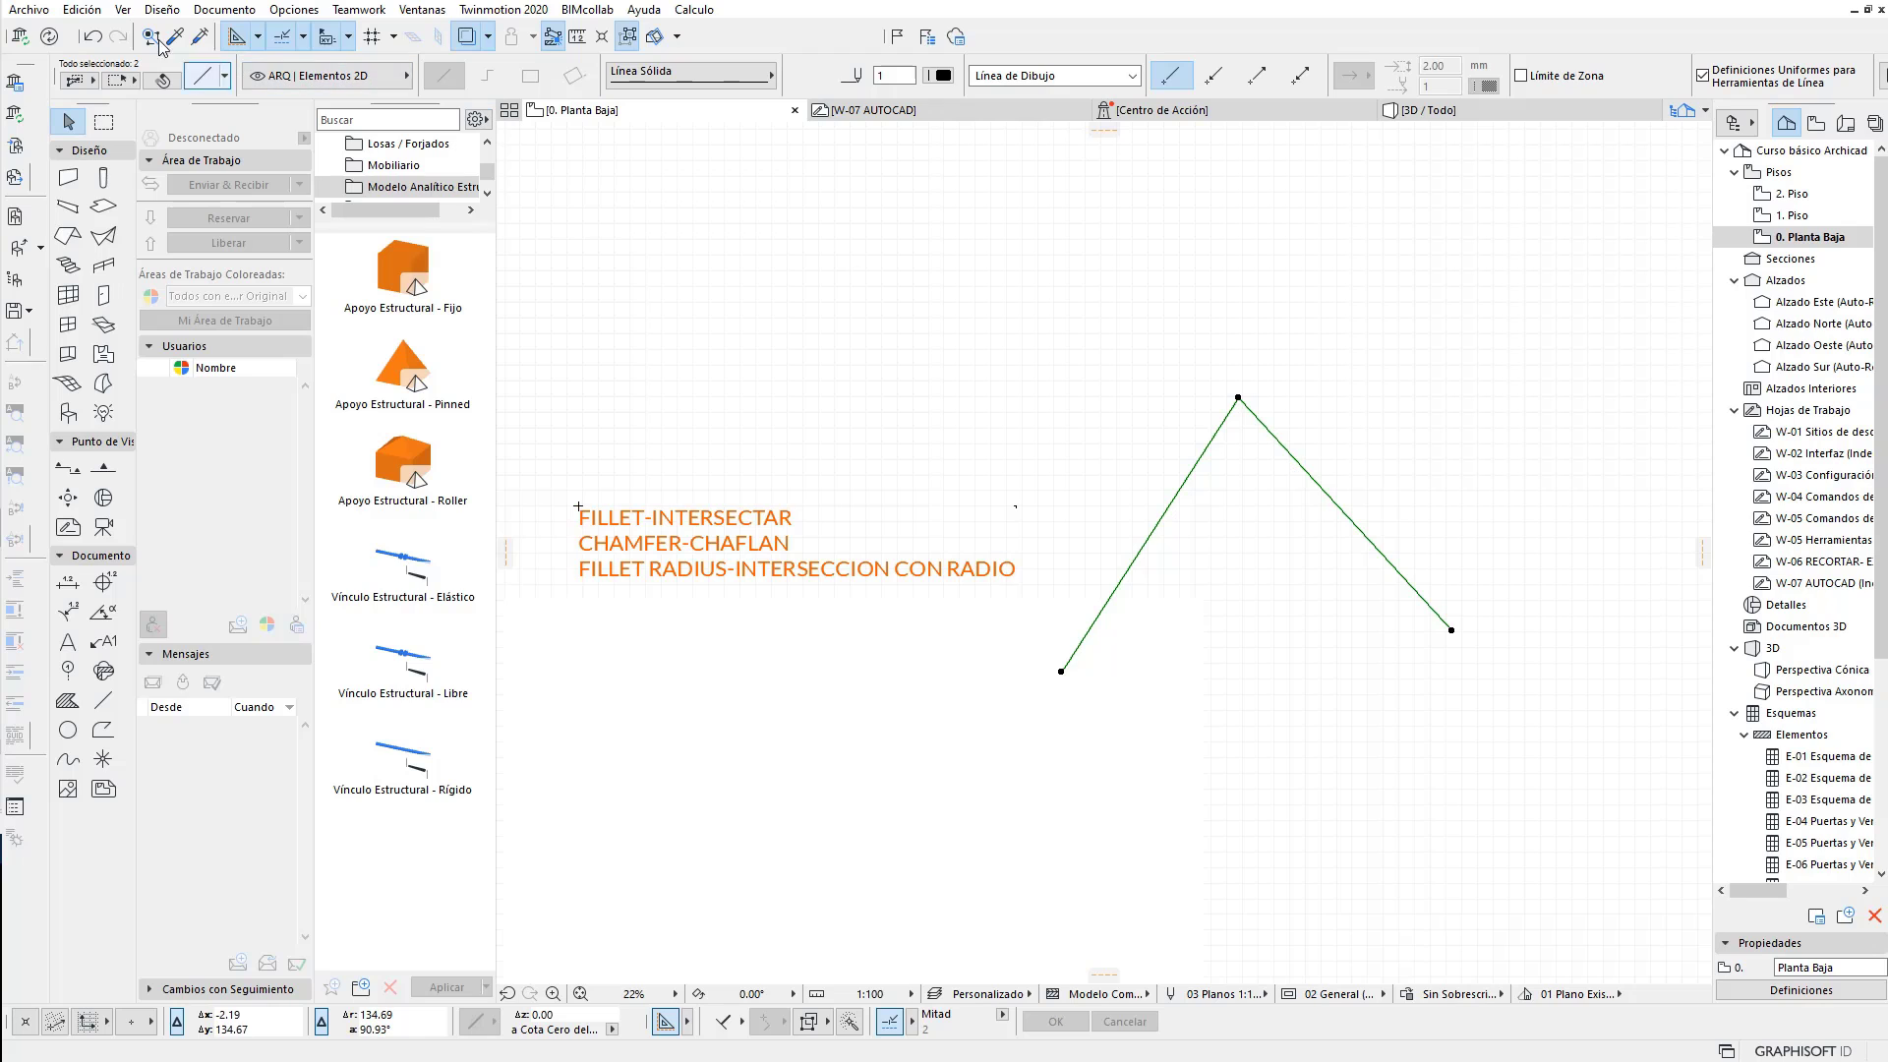
Step: Apply a Chaflán from Redondeo/Chaflán to cut the peak into a short flat segment
left_click(83, 11)
mouse_move(112, 493)
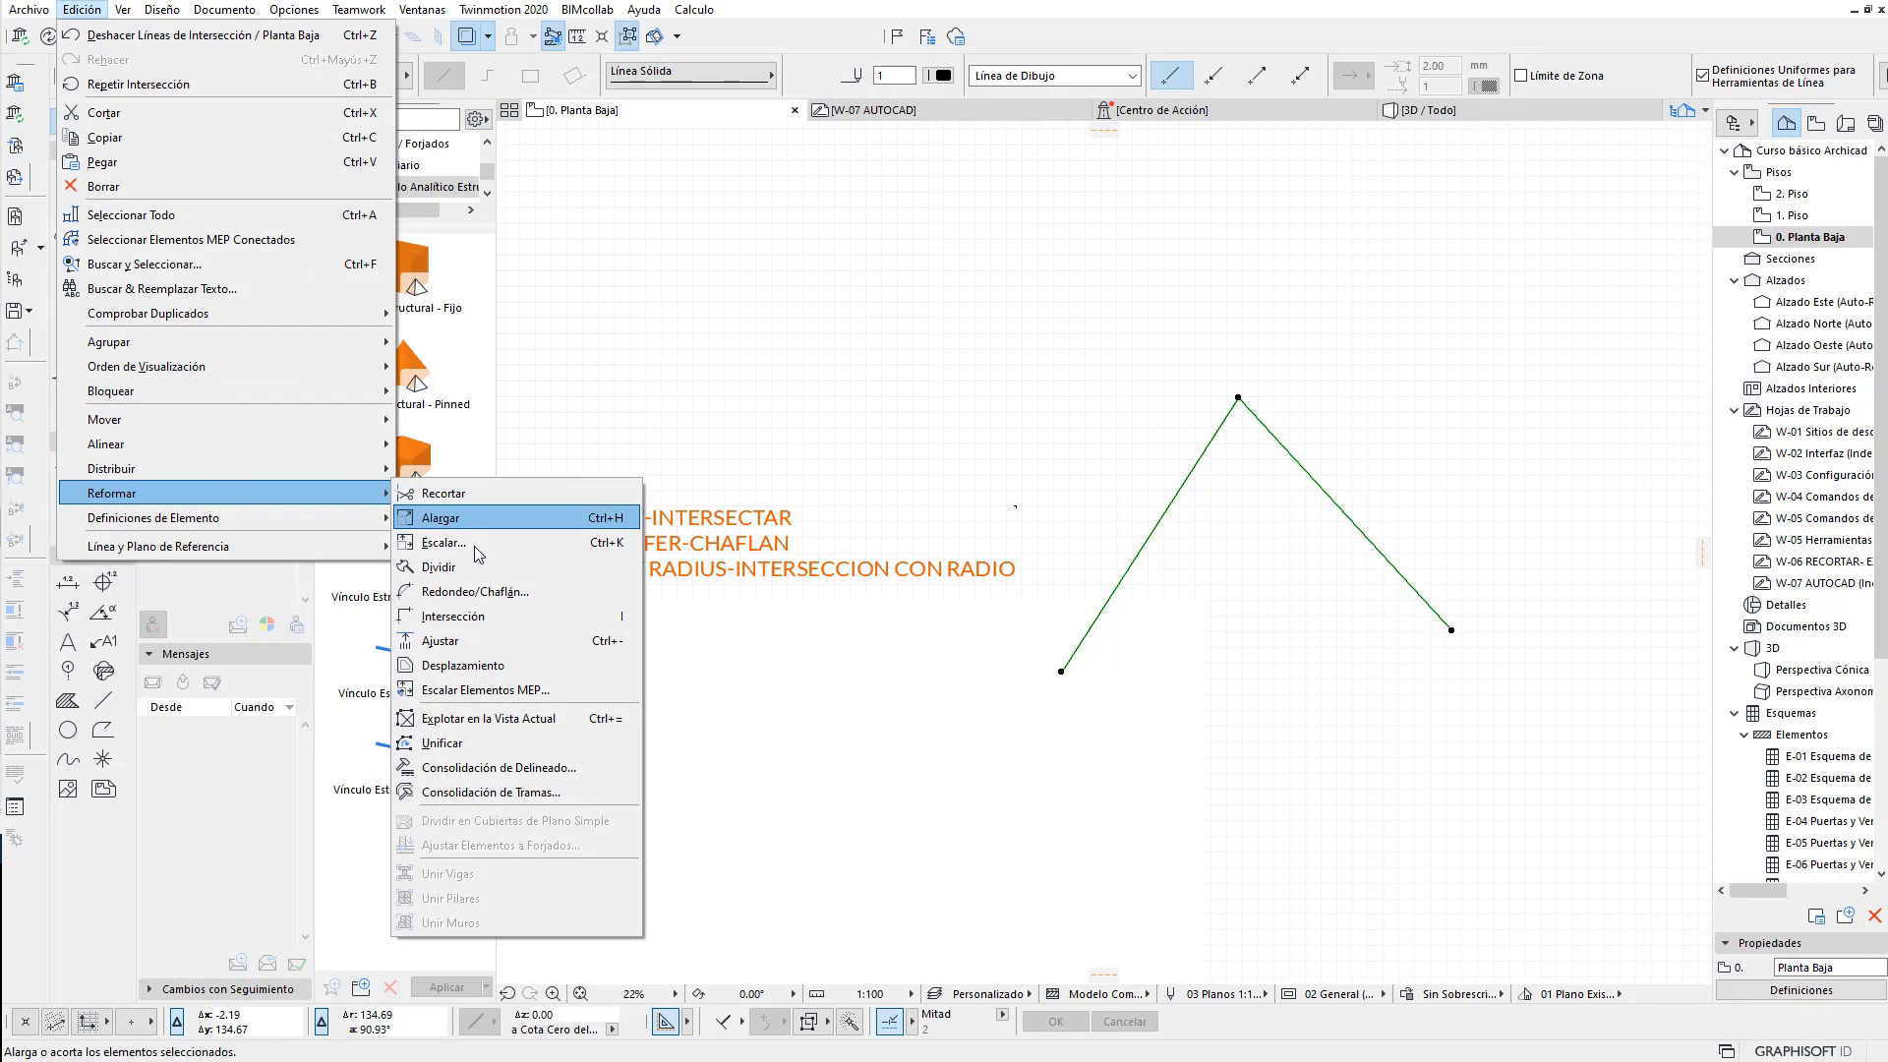
left_click(474, 593)
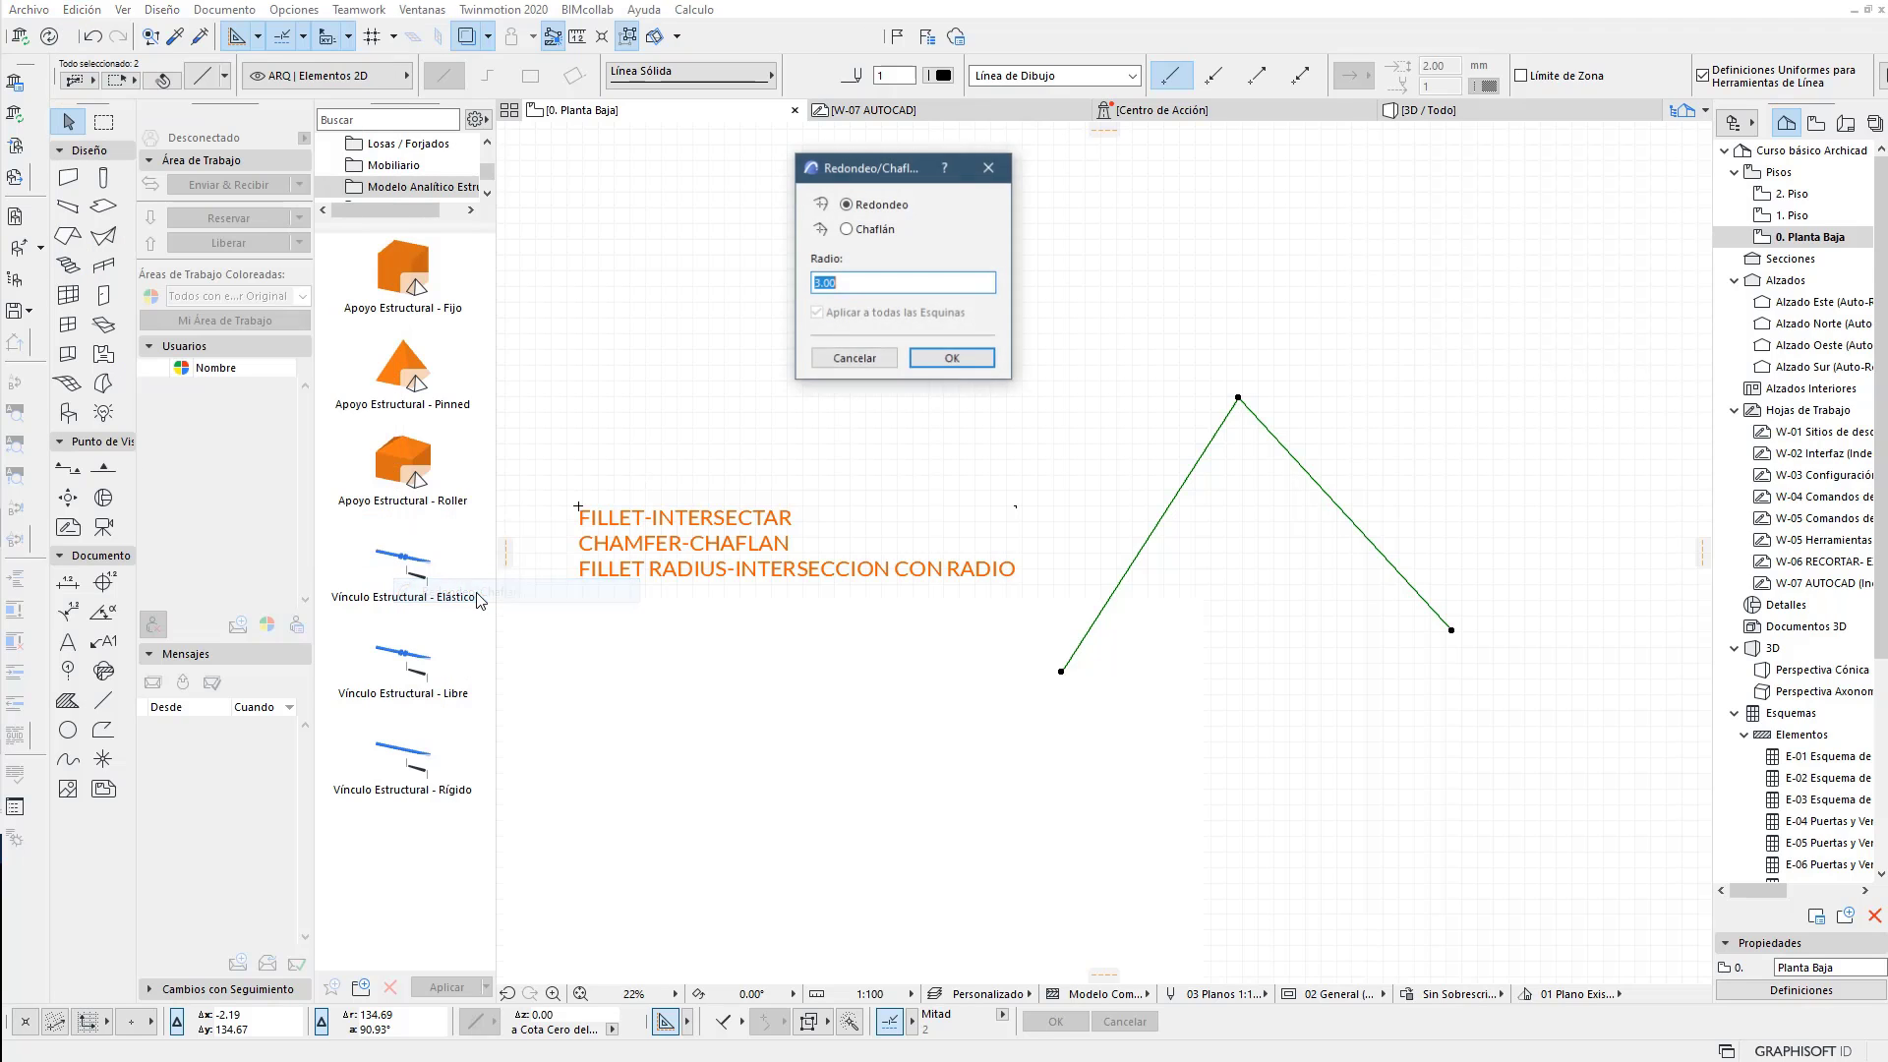
left_click(885, 232)
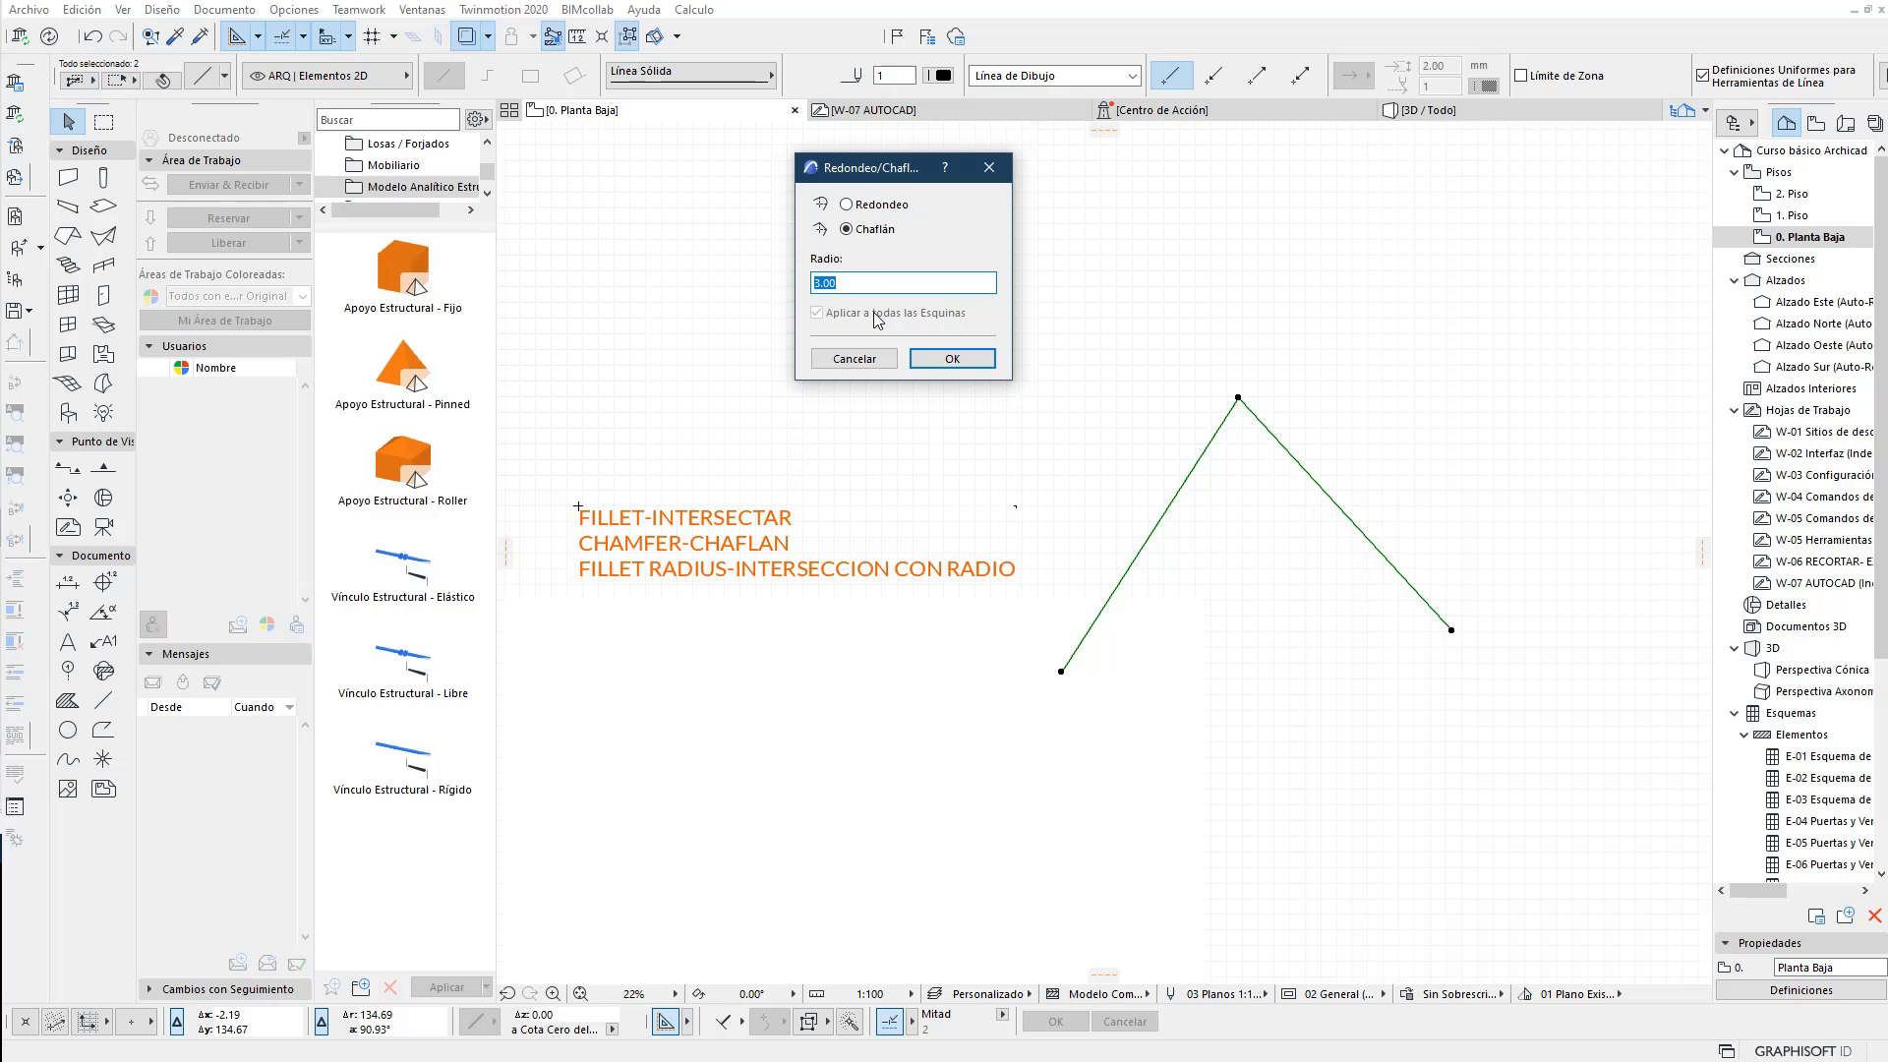
key("Return")
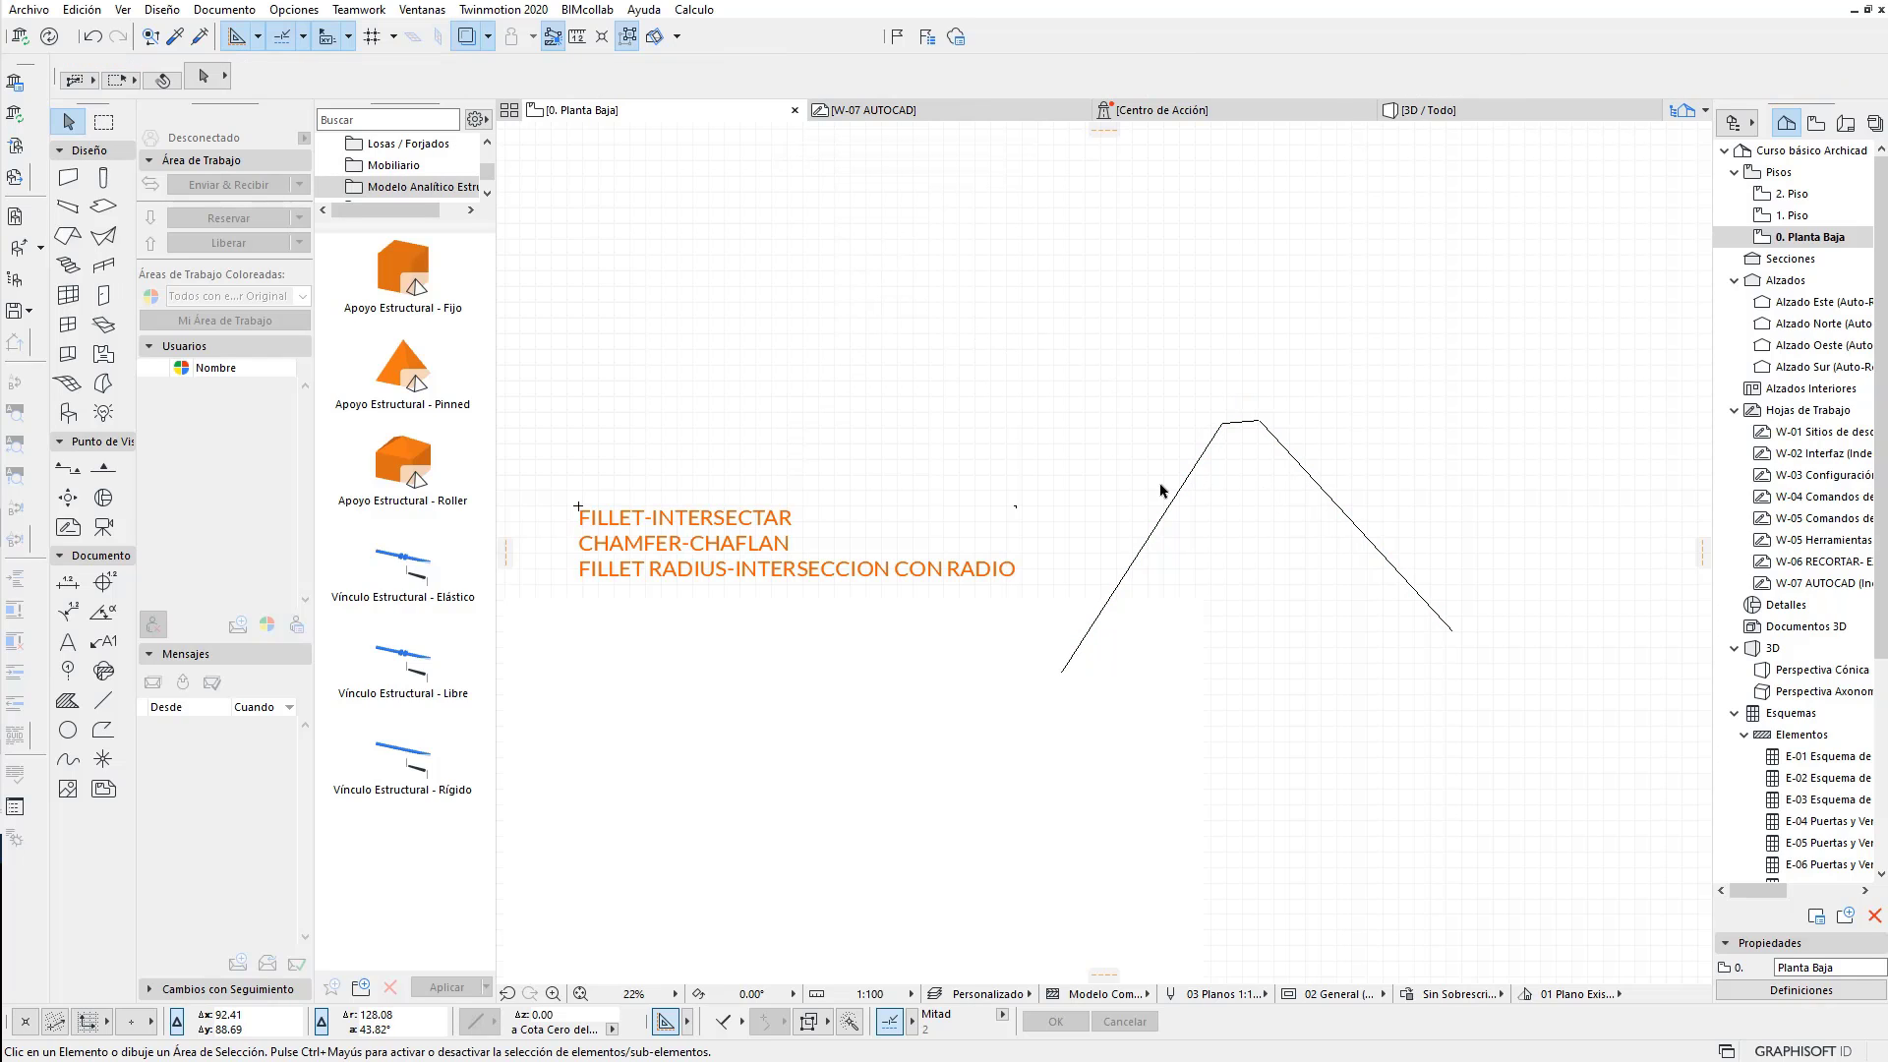
scroll(1161, 490, "up", 1)
scroll(1235, 476, "up", 1)
scroll(1311, 413, "down", 1)
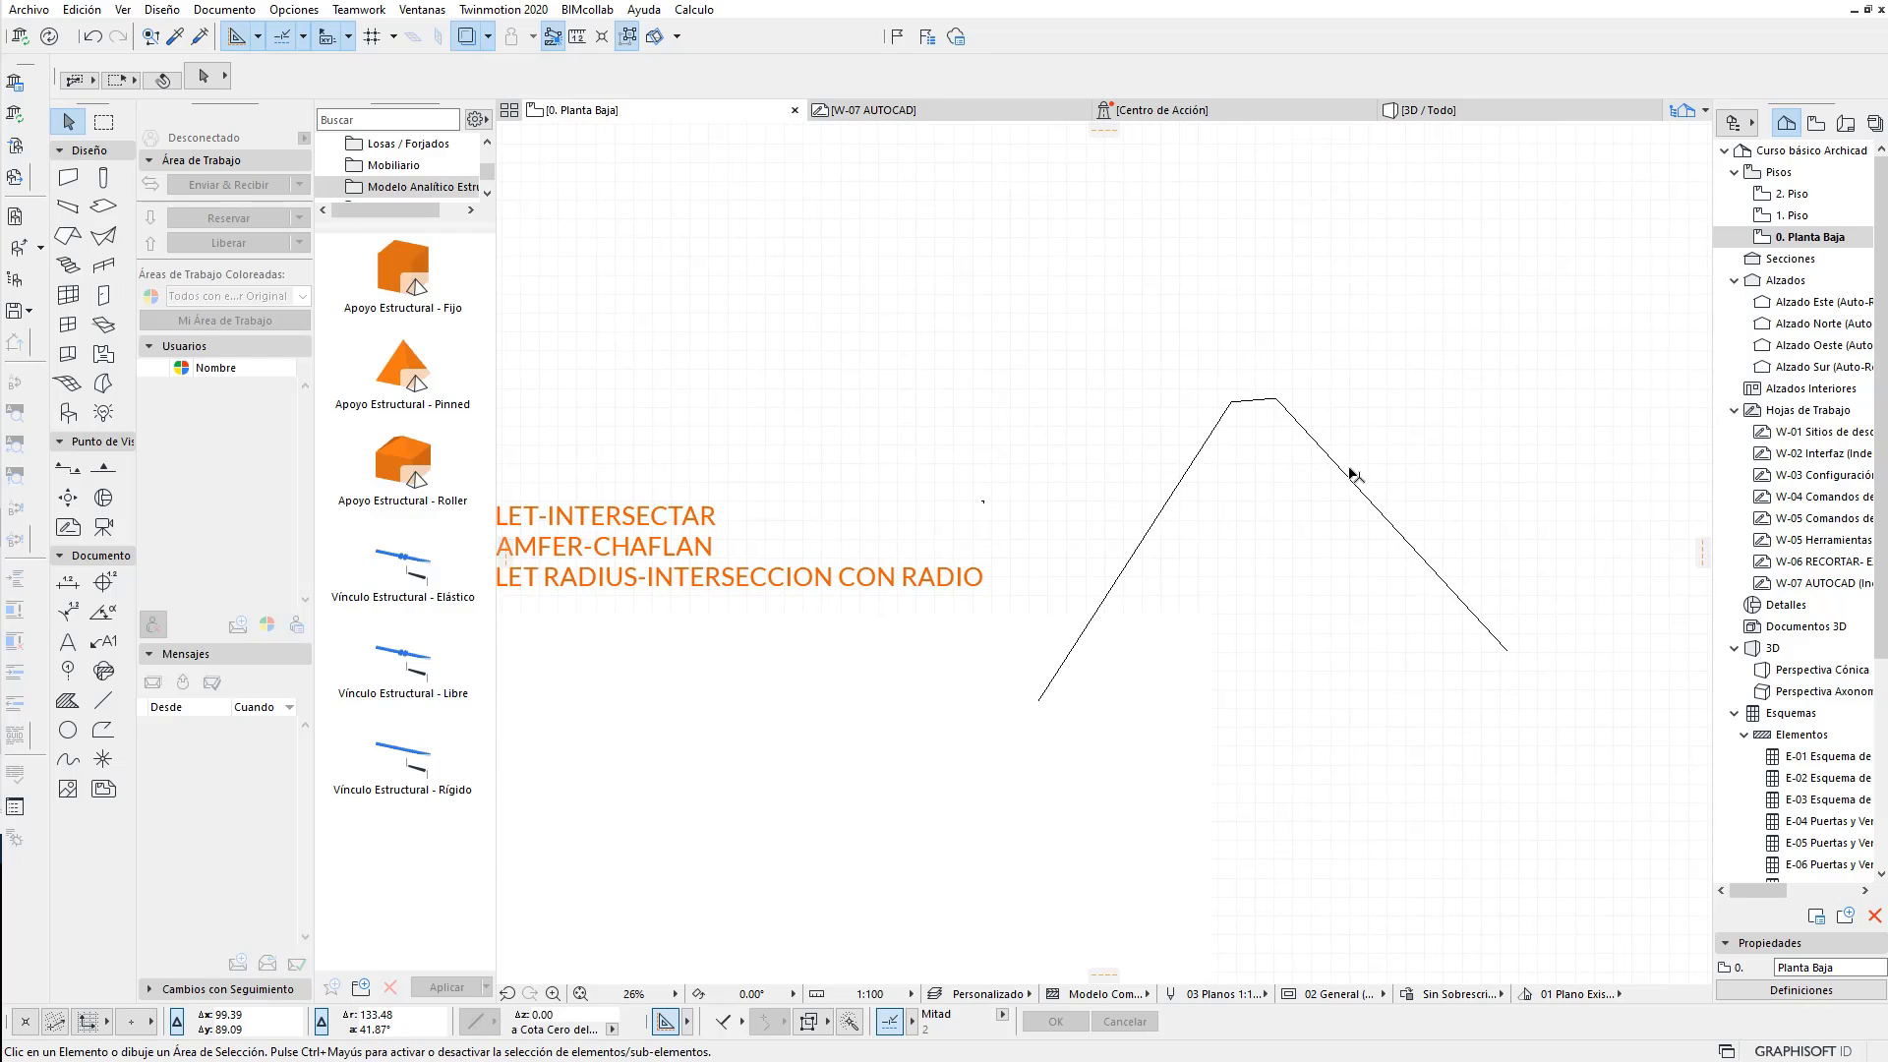
scroll(1355, 476, "down", 2)
Step: Round the peak between the two lines with a Redondeo fillet of radius 3.00
left_click_drag(1412, 465, 1223, 503)
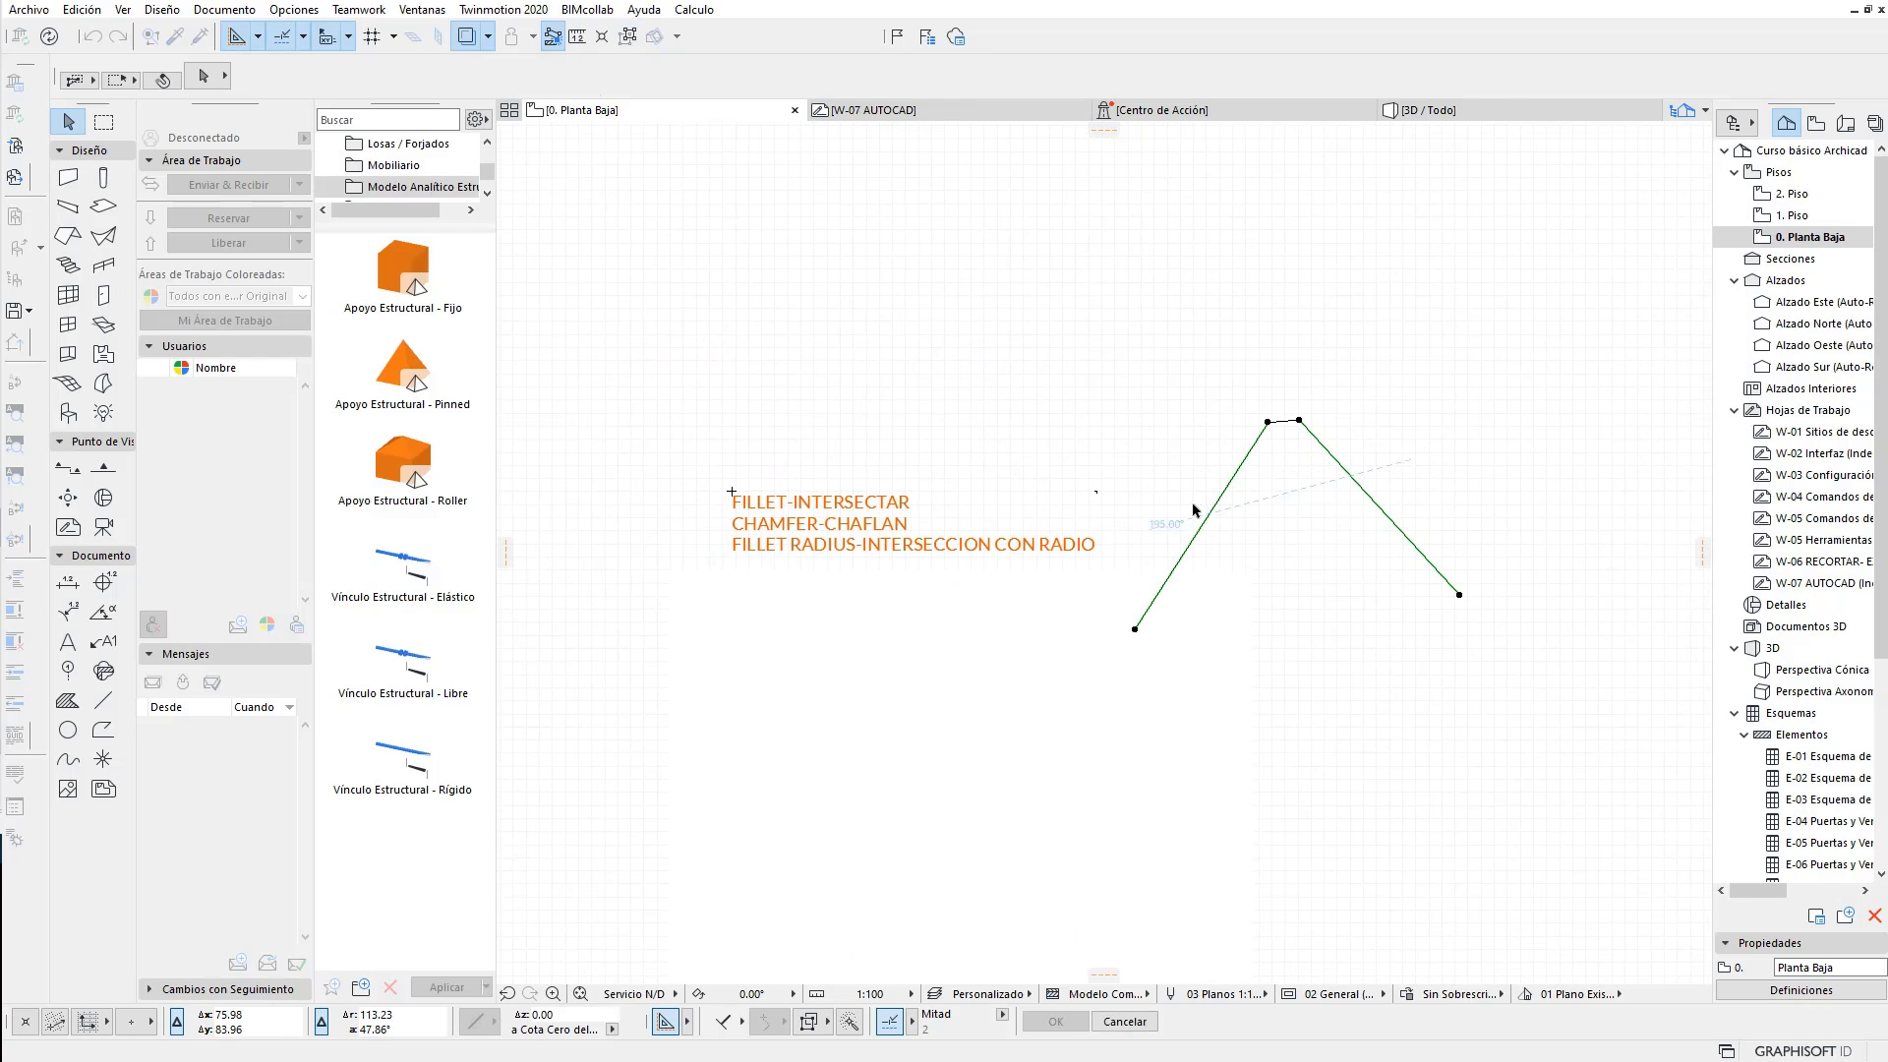
left_click(86, 11)
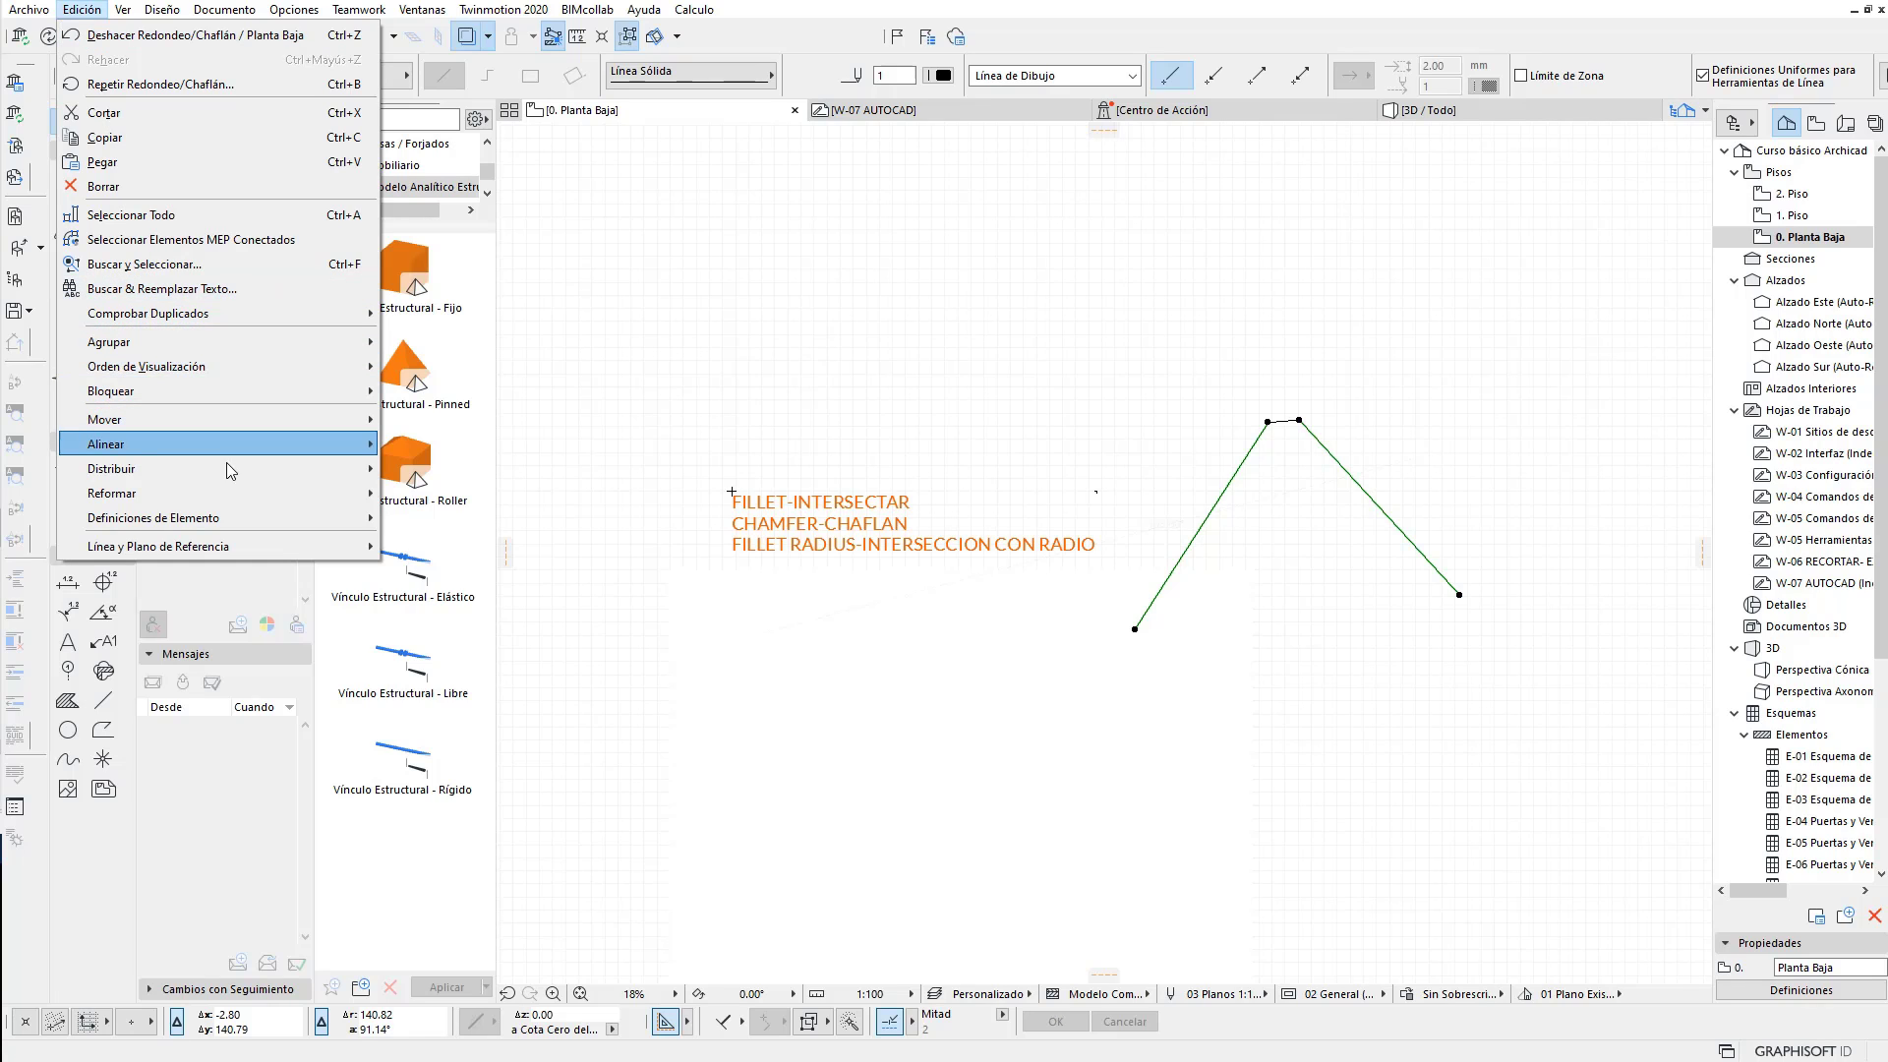
mouse_move(110, 492)
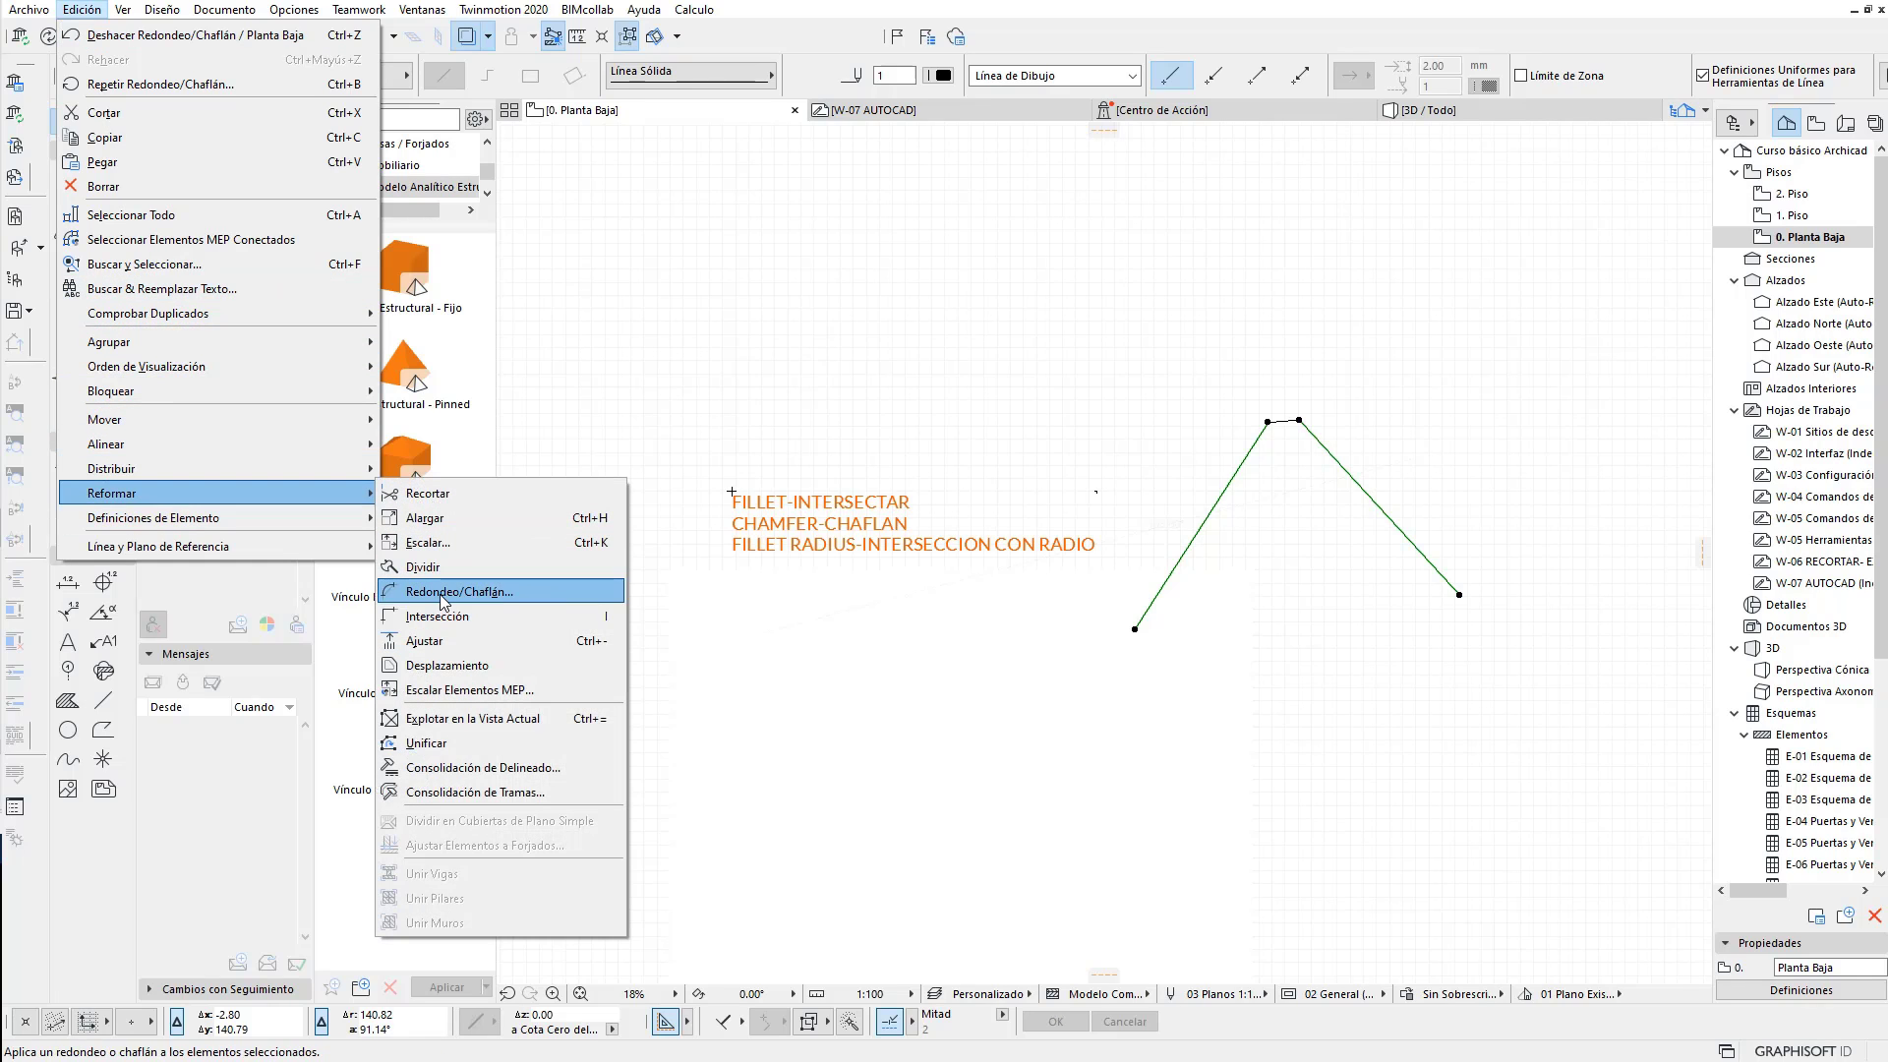
left_click(457, 591)
left_click(892, 205)
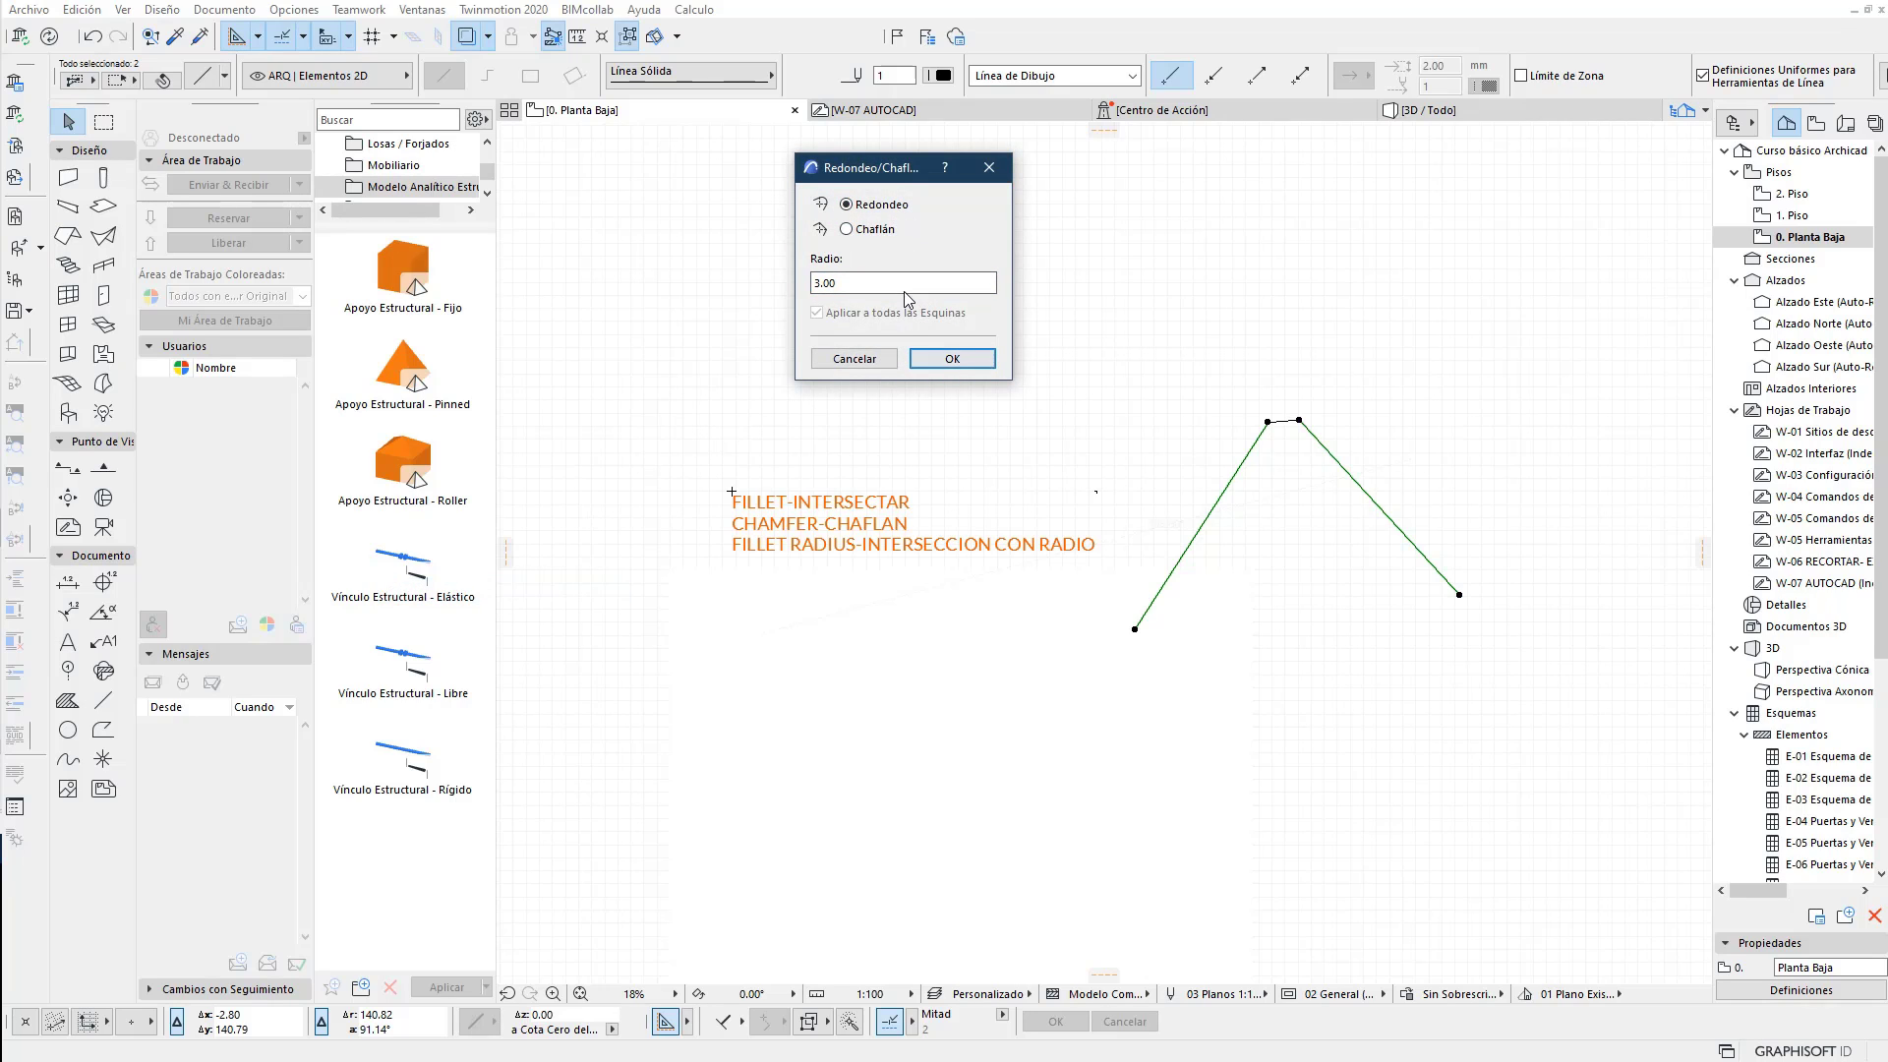
double_click(903, 289)
left_click(951, 360)
Step: Delete the leftover short chamfer segment sitting atop the arc
scroll(1342, 462, "up", 3)
scroll(1318, 433, "up", 1)
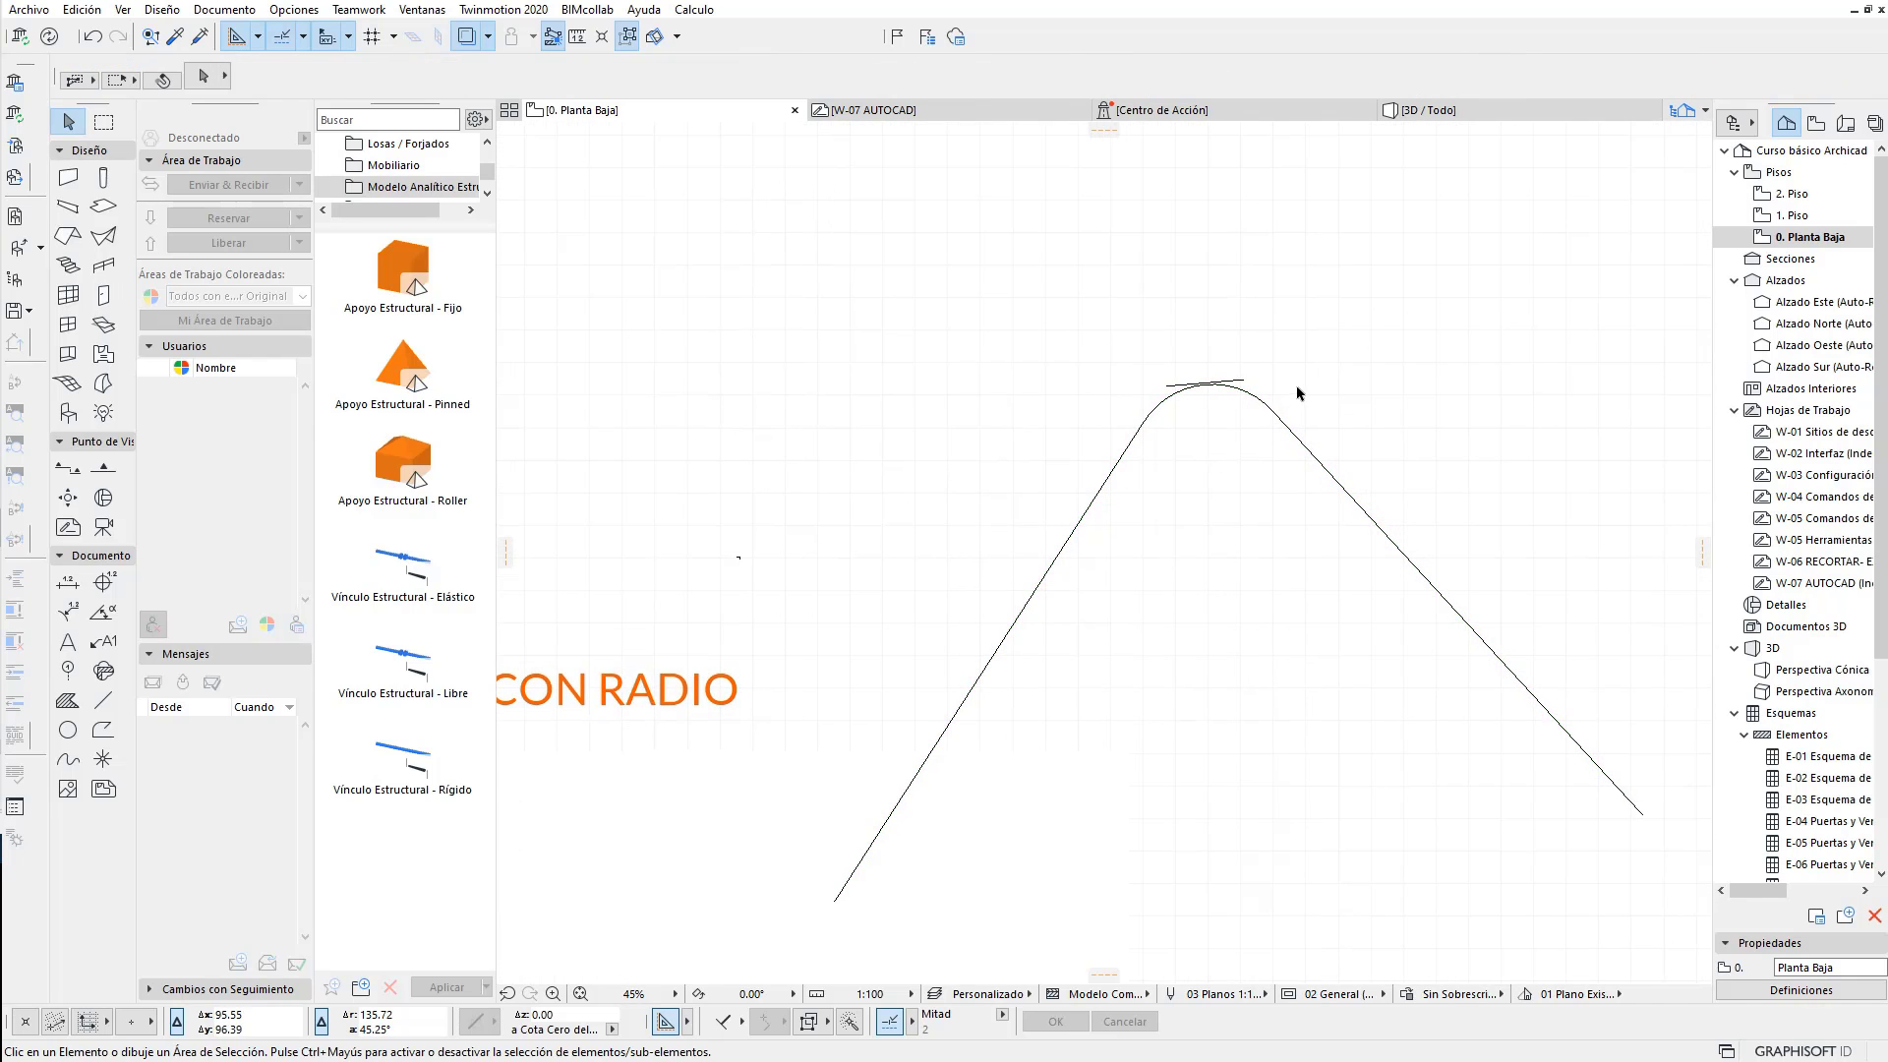
left_click(1243, 382)
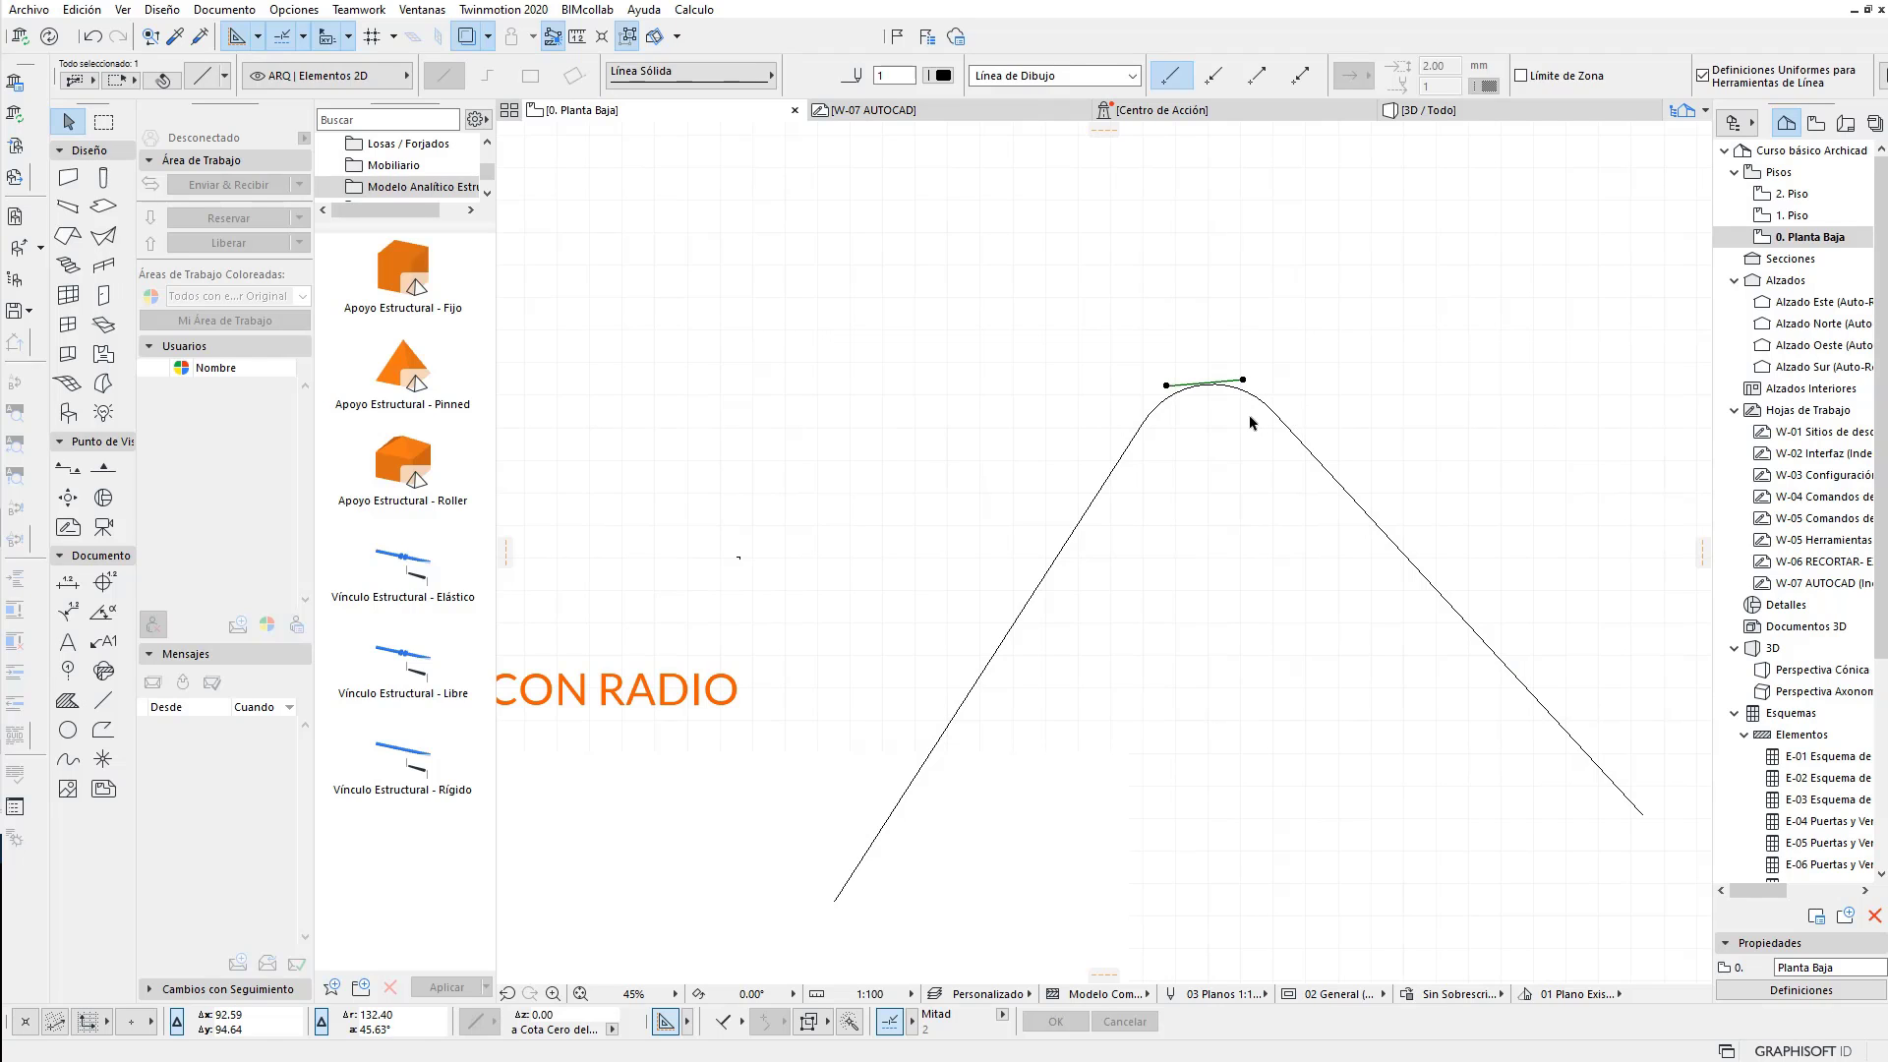
key("Delete")
scroll(1264, 443, "down", 2)
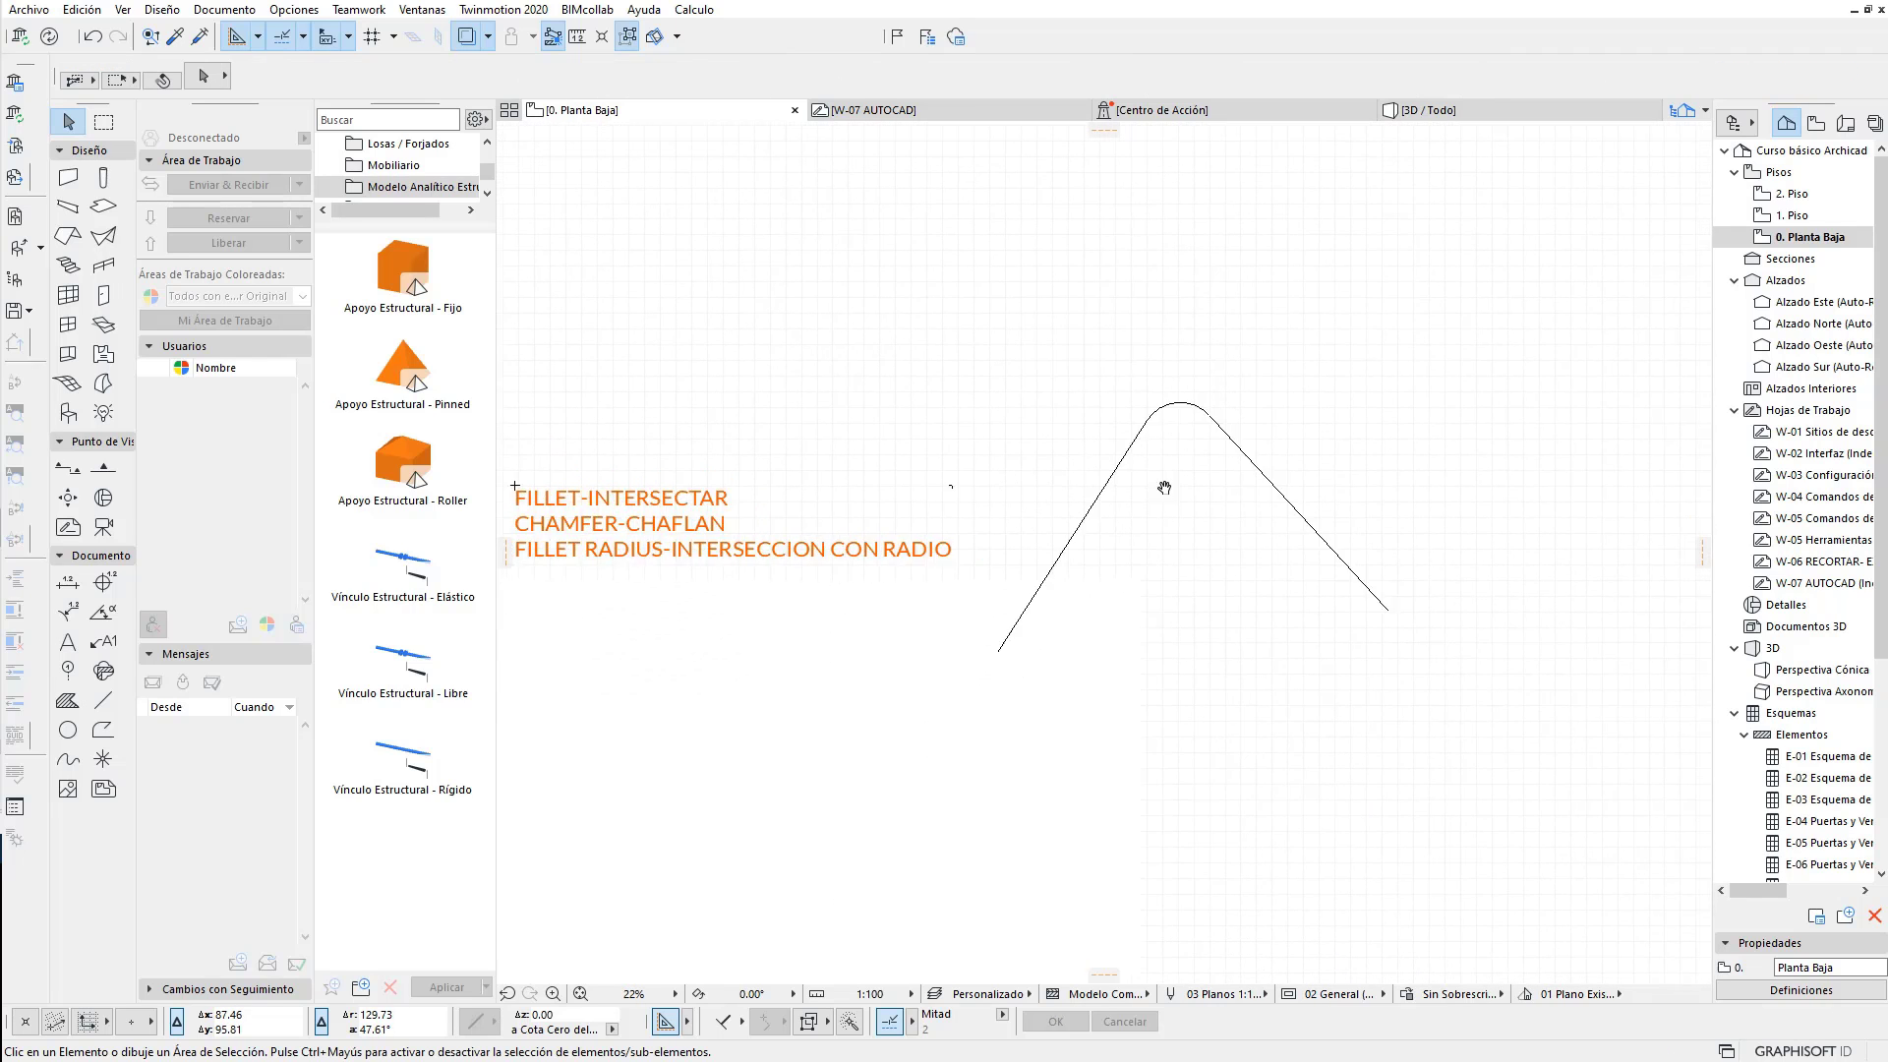
Step: Draw a rectangle with the Polyline tool beside the rounded peak
scroll(1082, 497, "down", 2)
scroll(1003, 476, "down", 1)
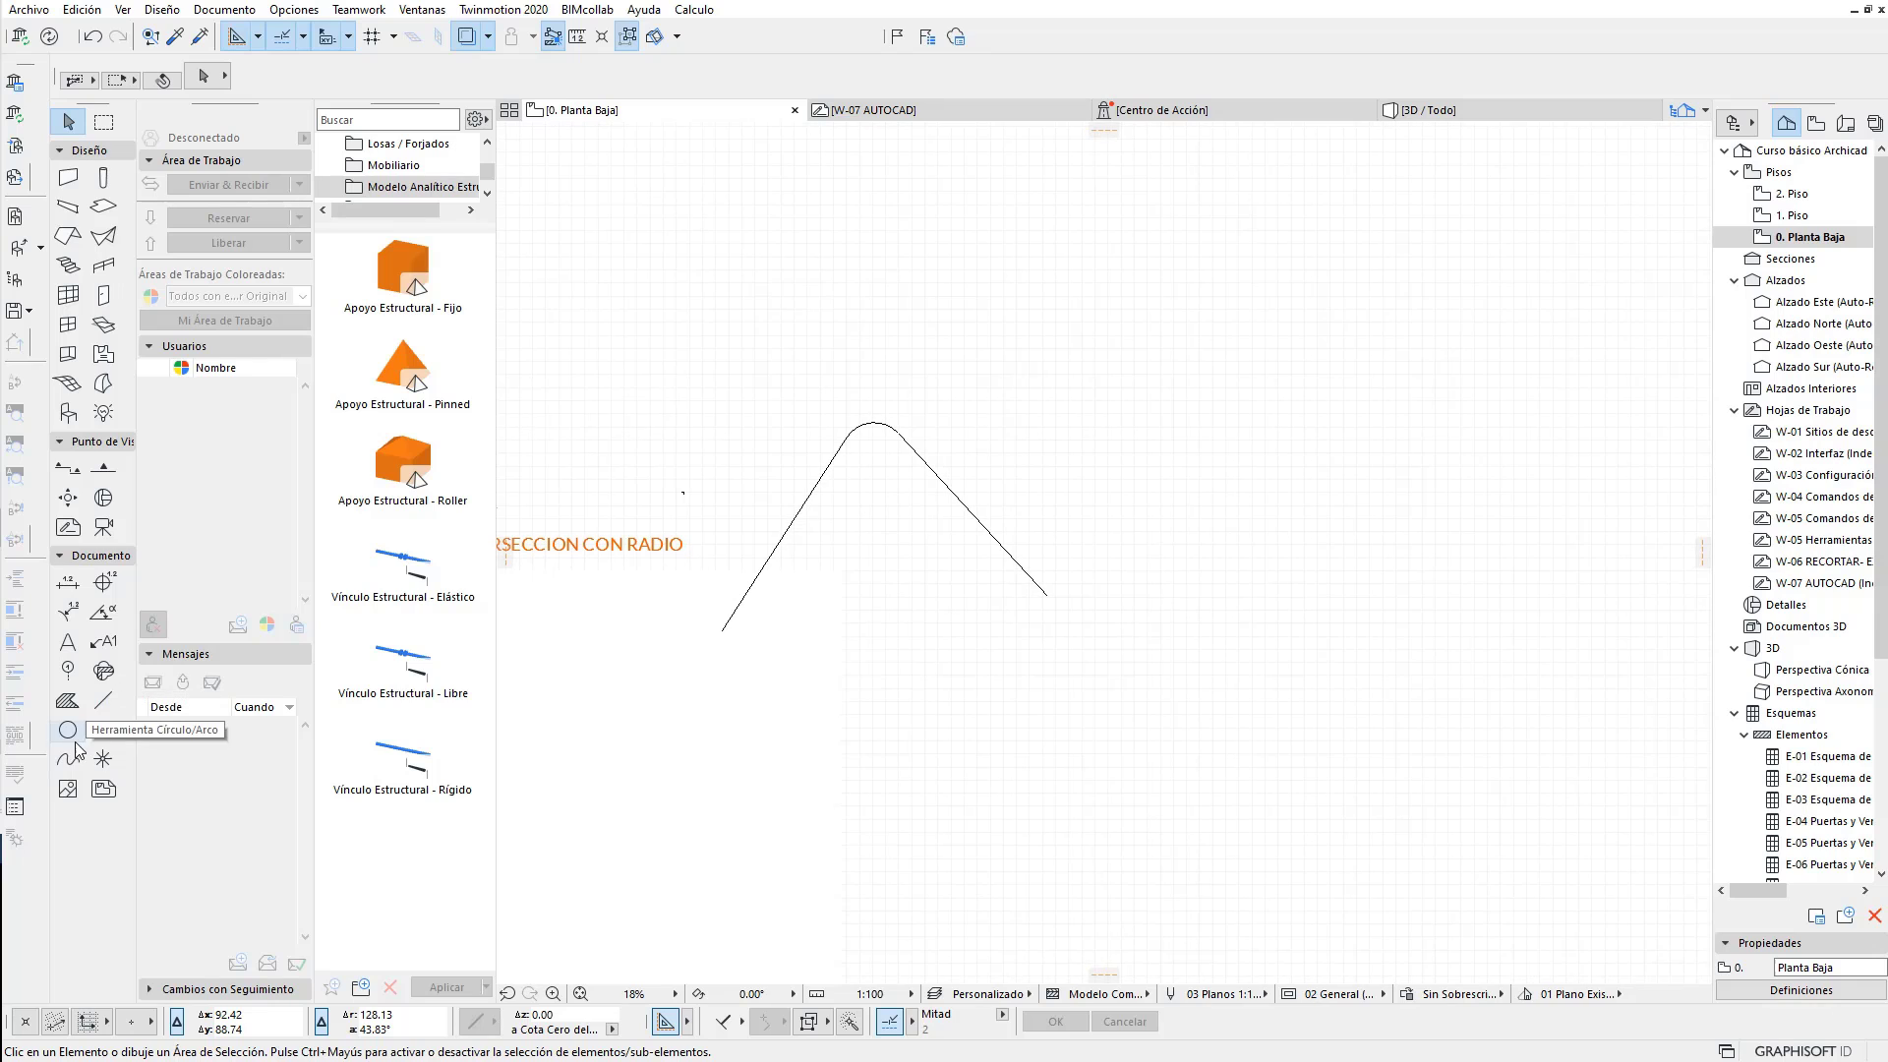
left_click(103, 729)
middle_click_drag(1017, 480, 834, 508)
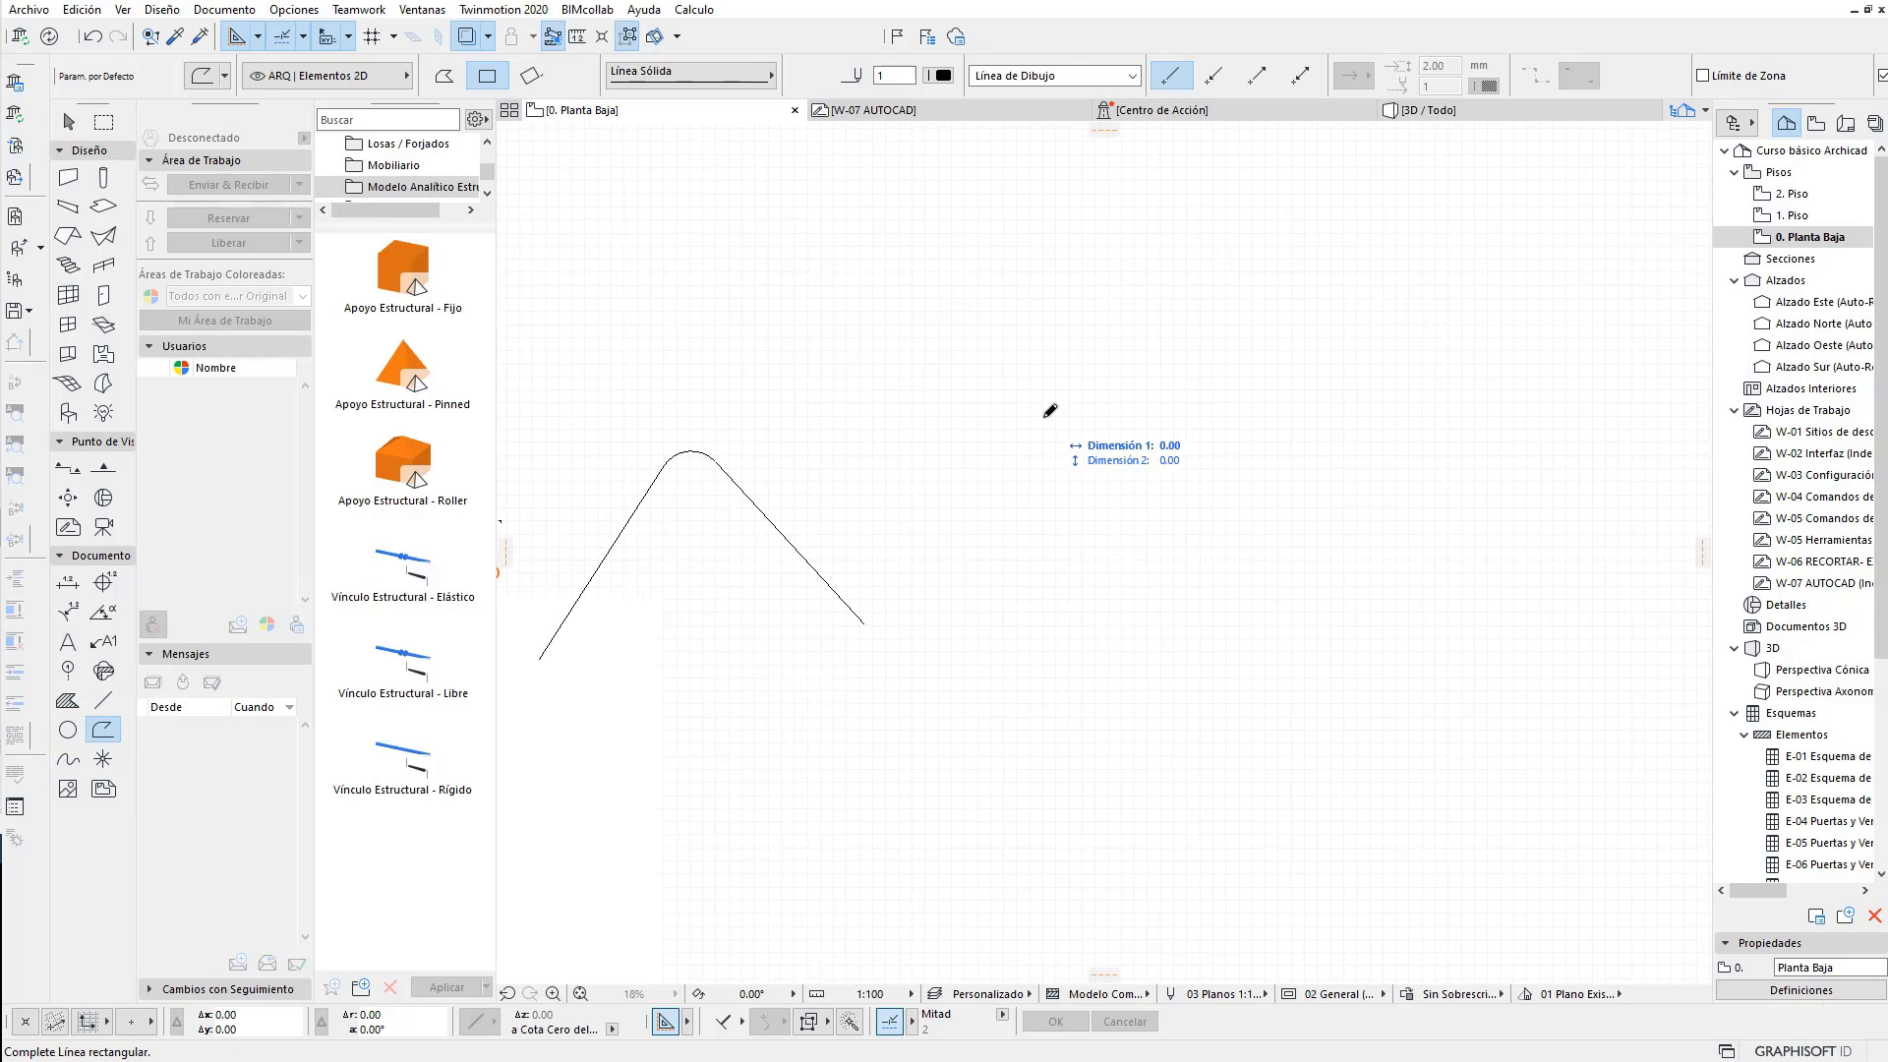
left_click(1045, 417)
left_click(1227, 536)
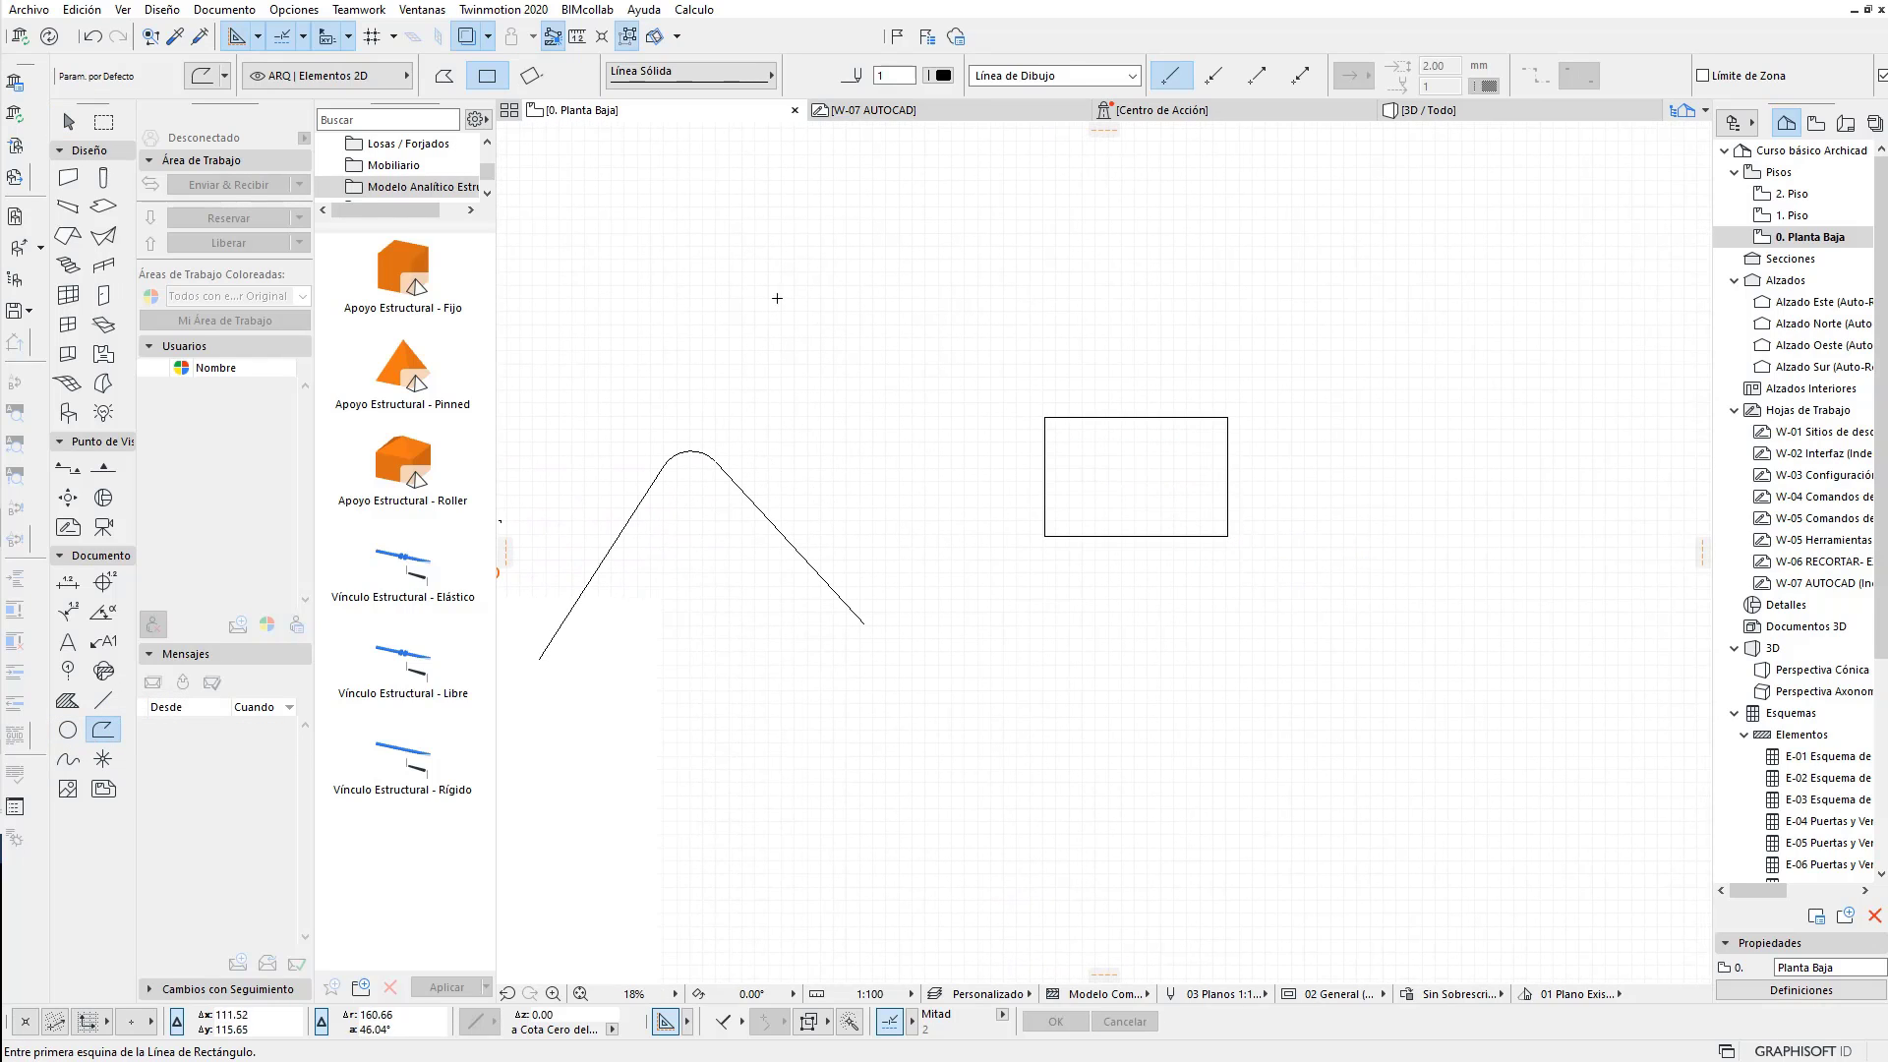
Step: Draw a five-node zigzag polyline with two peaks
left_click(445, 78)
left_click(985, 352)
left_click(1035, 213)
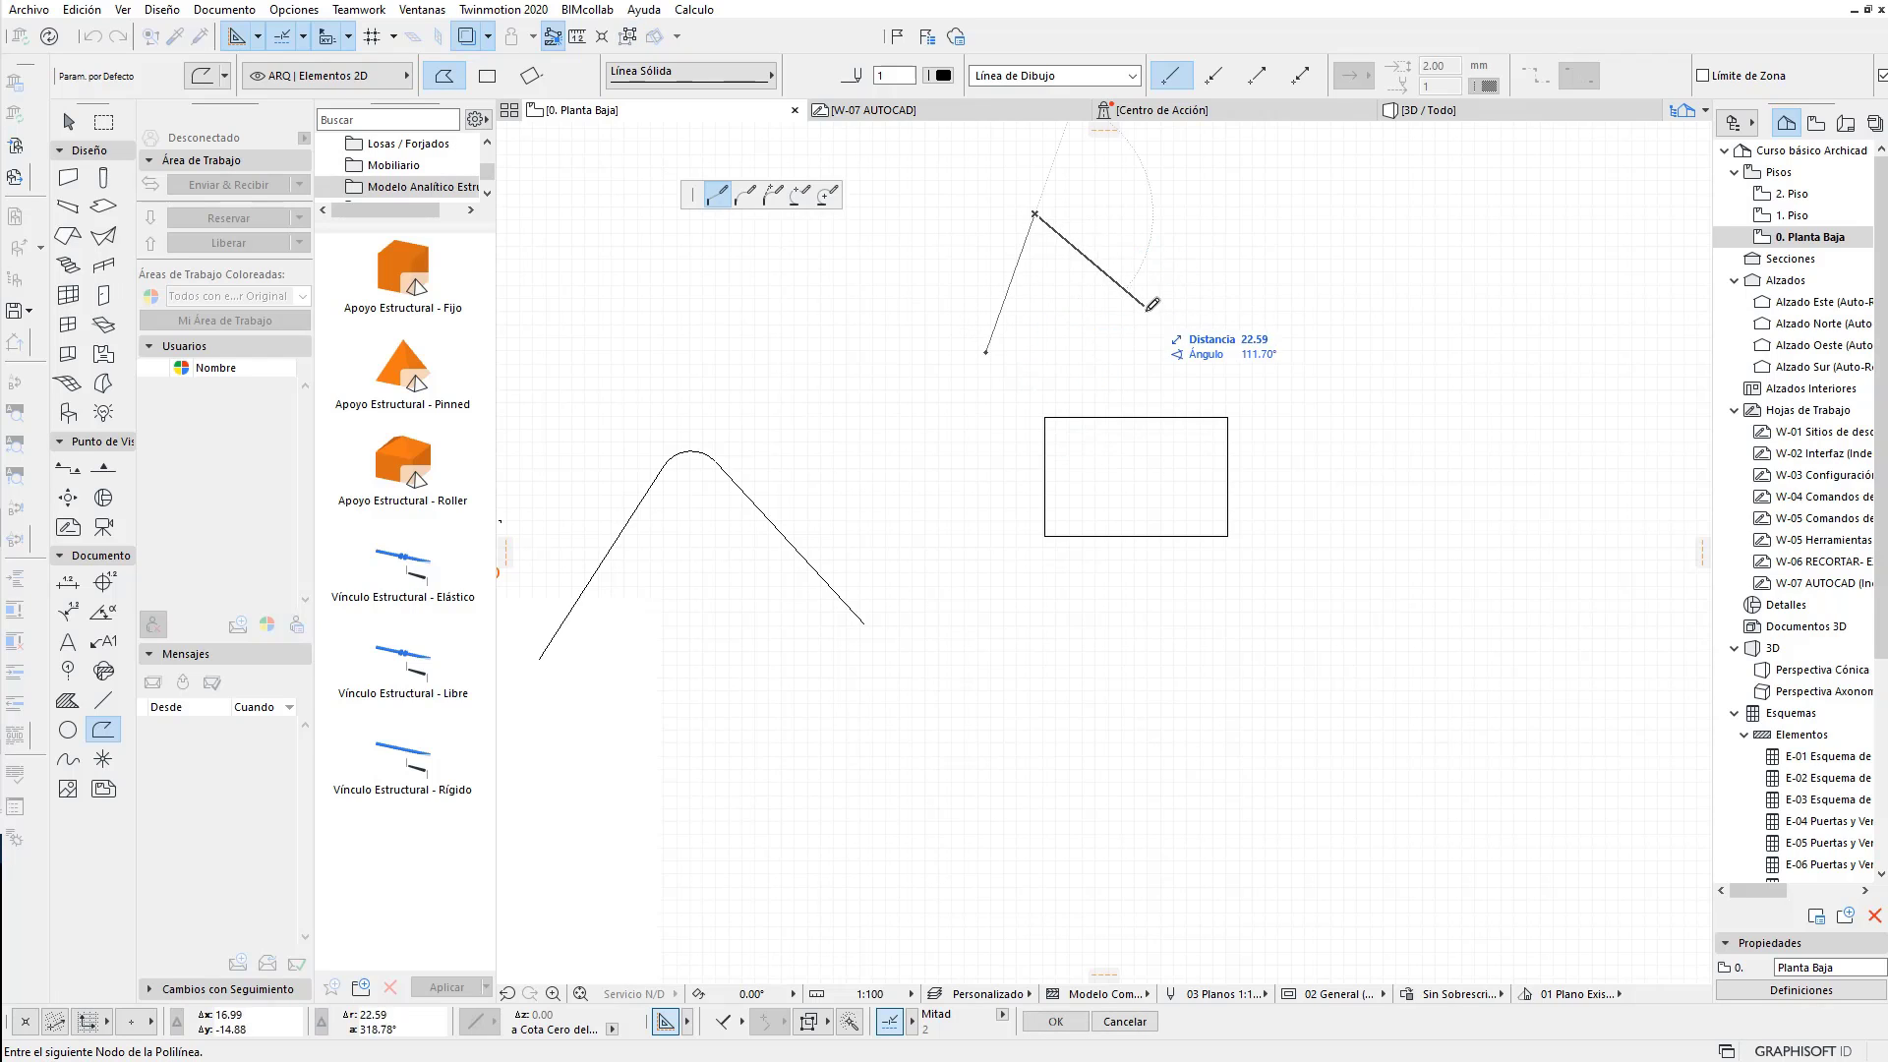
left_click(1146, 311)
left_click(1294, 212)
double_click(1373, 309)
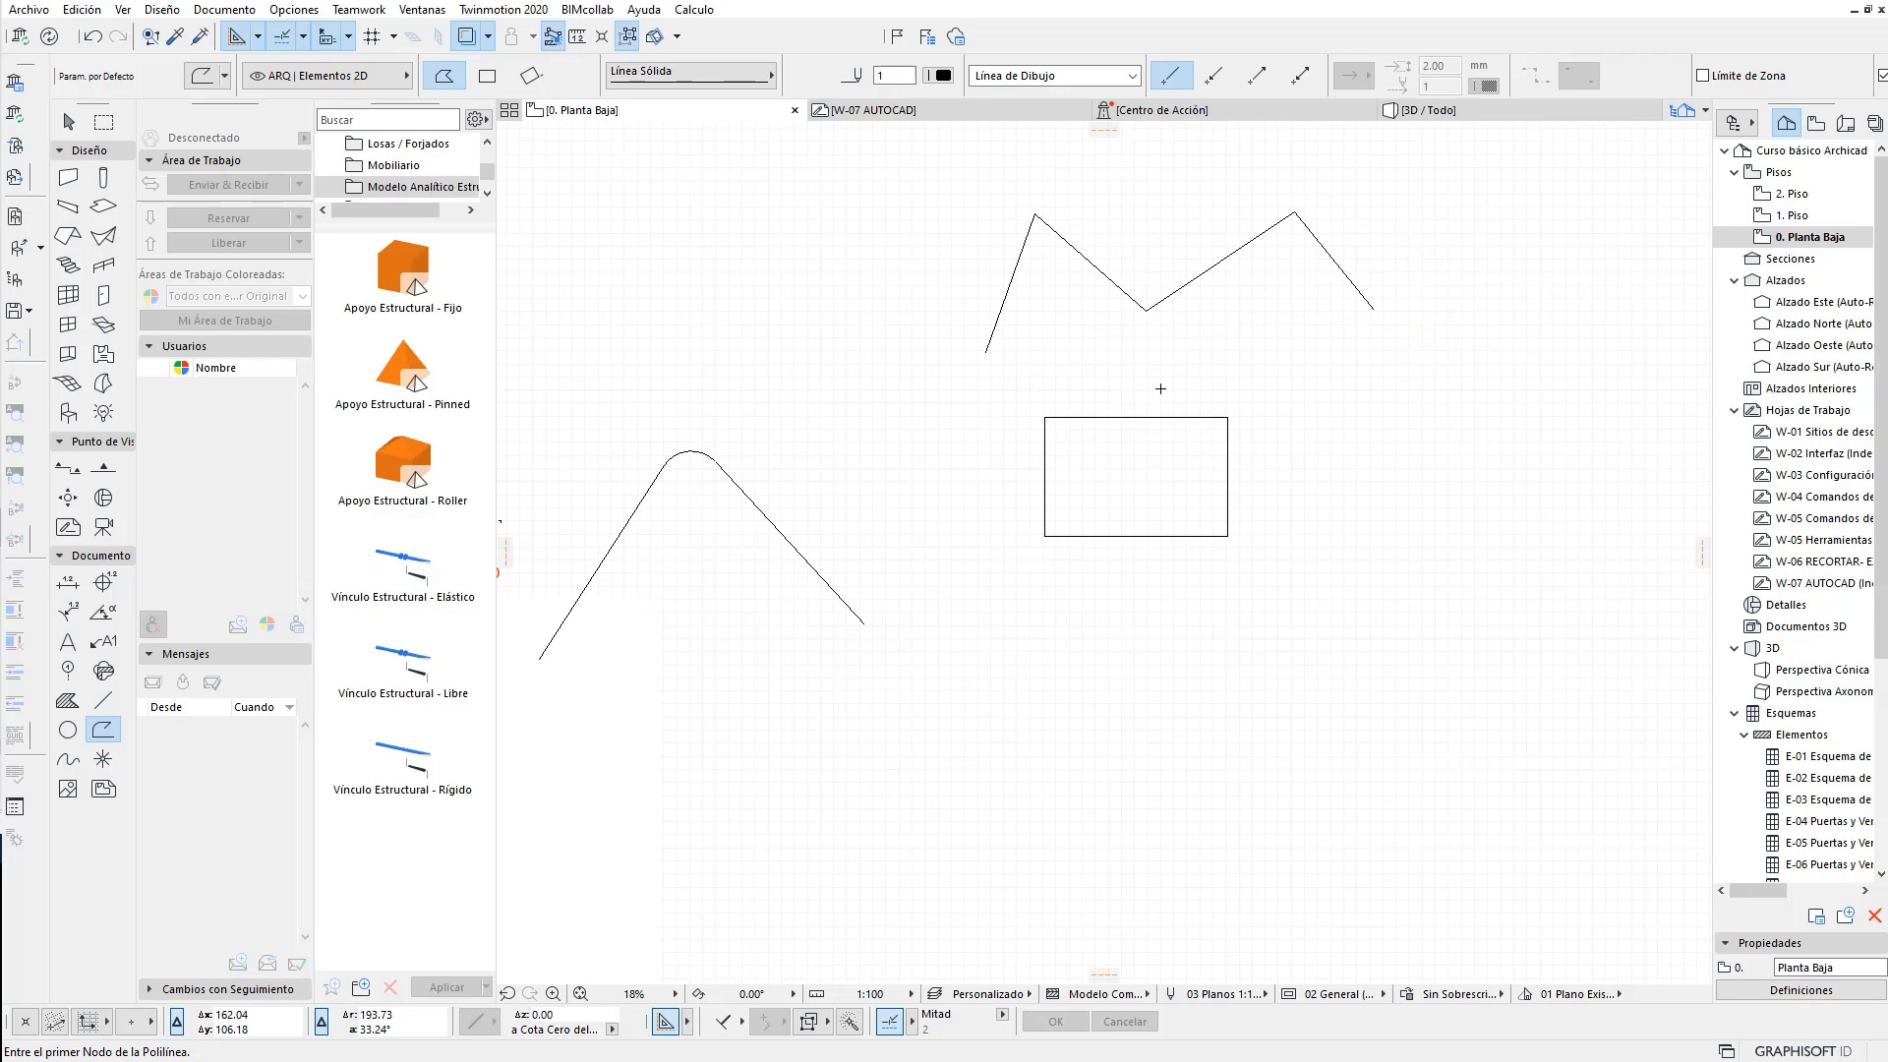
left_click(68, 121)
scroll(1044, 298, "up", 3)
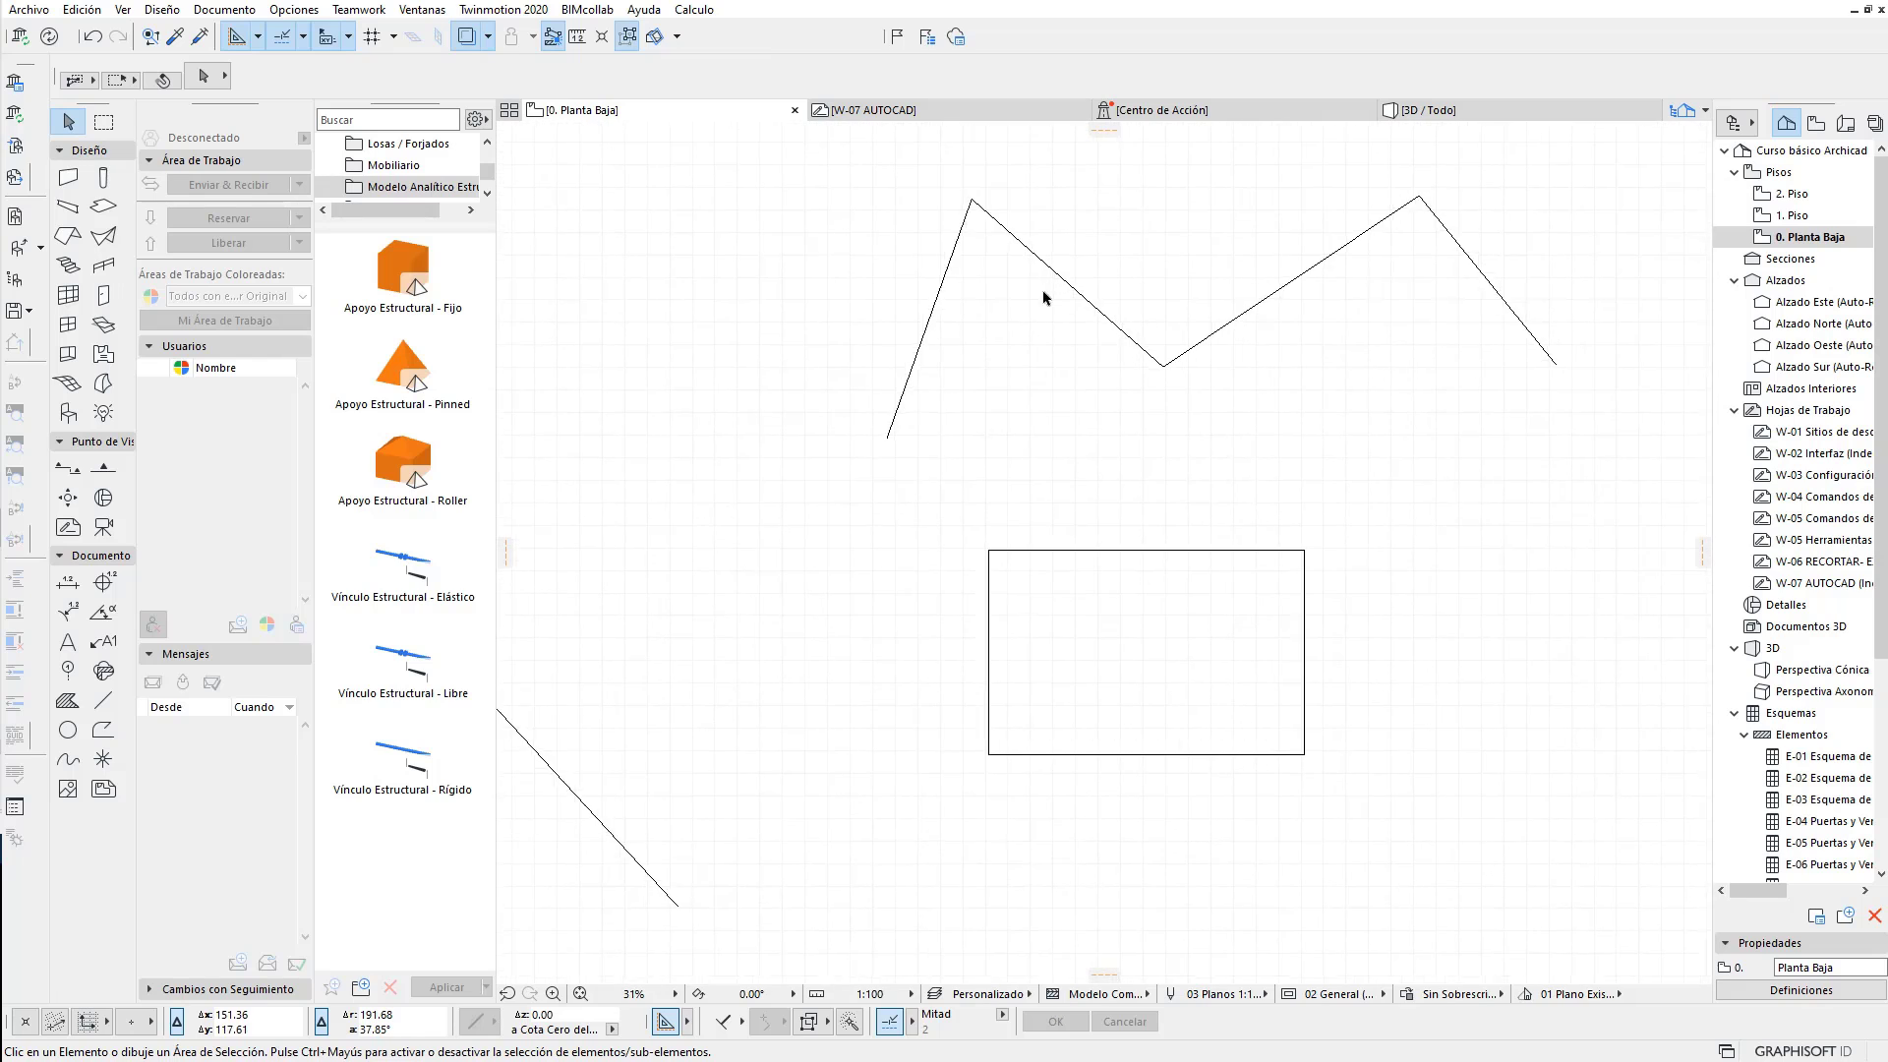
middle_click_drag(1044, 298, 924, 374)
left_click(919, 346)
left_click(857, 292)
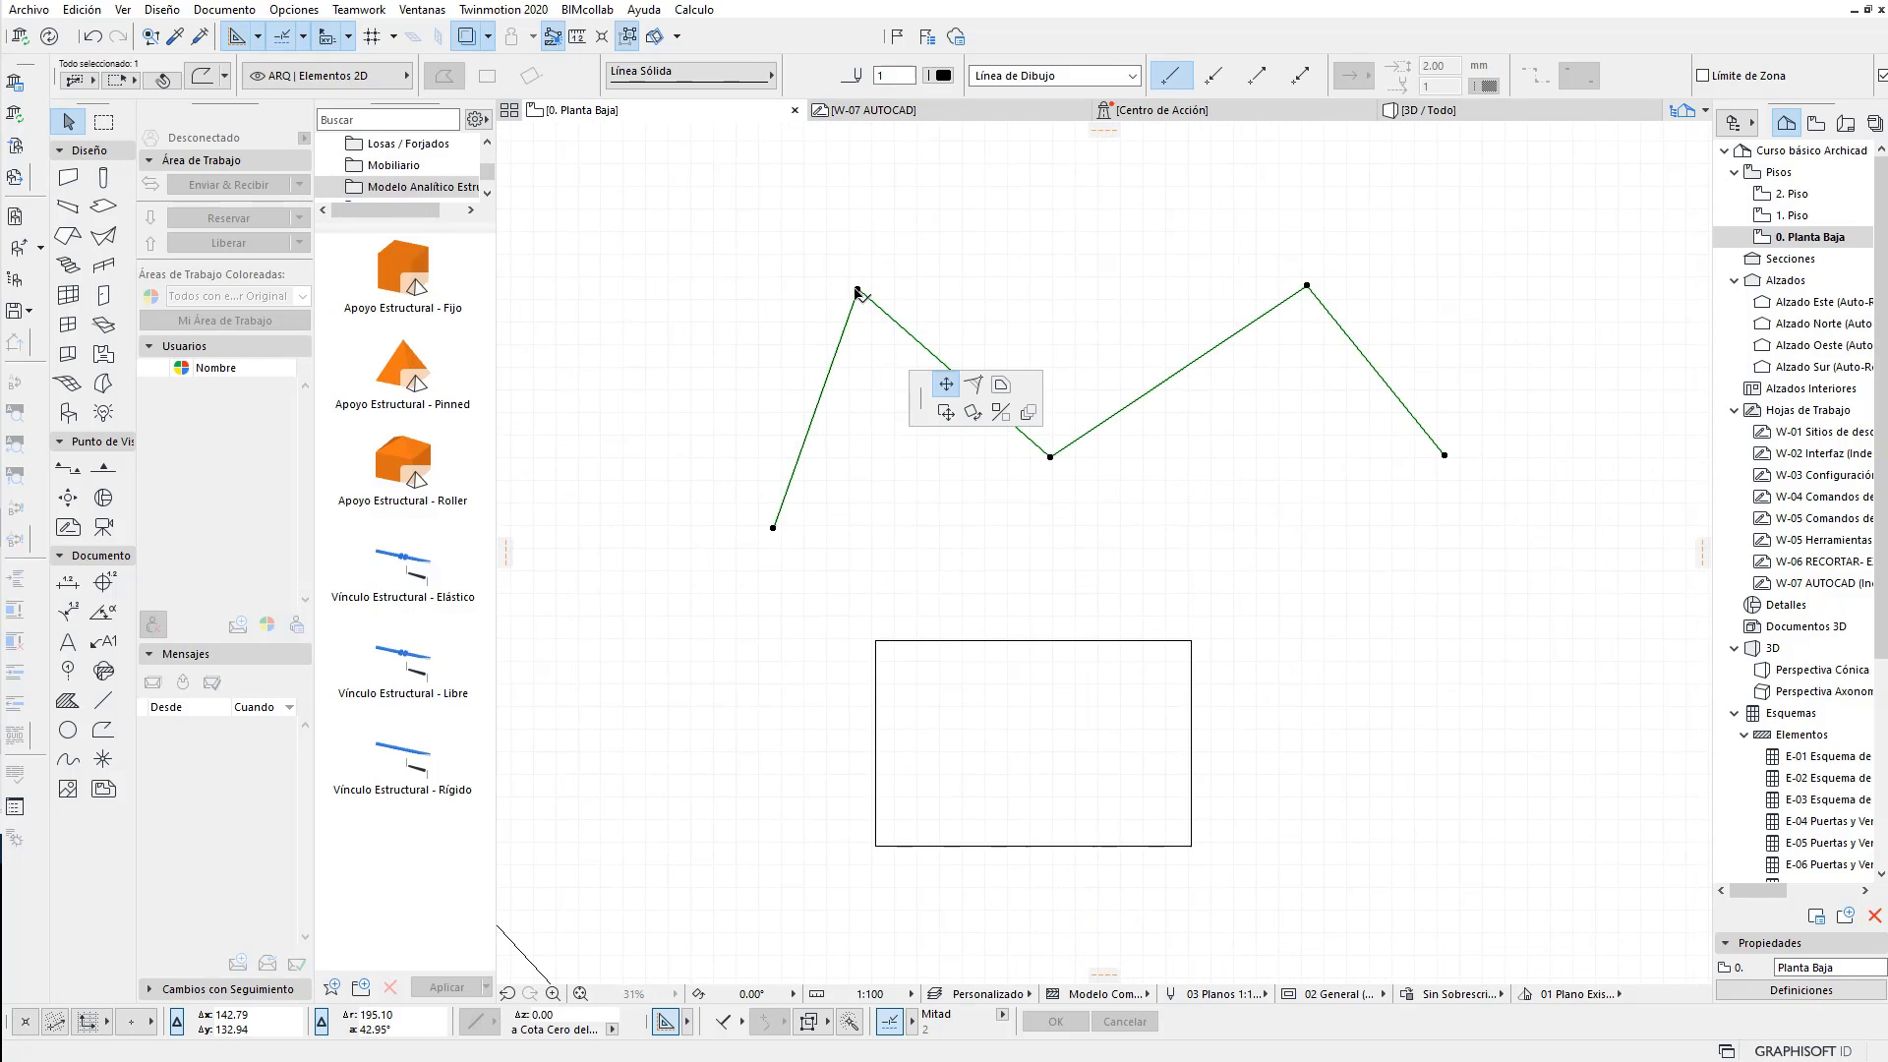
left_click(974, 386)
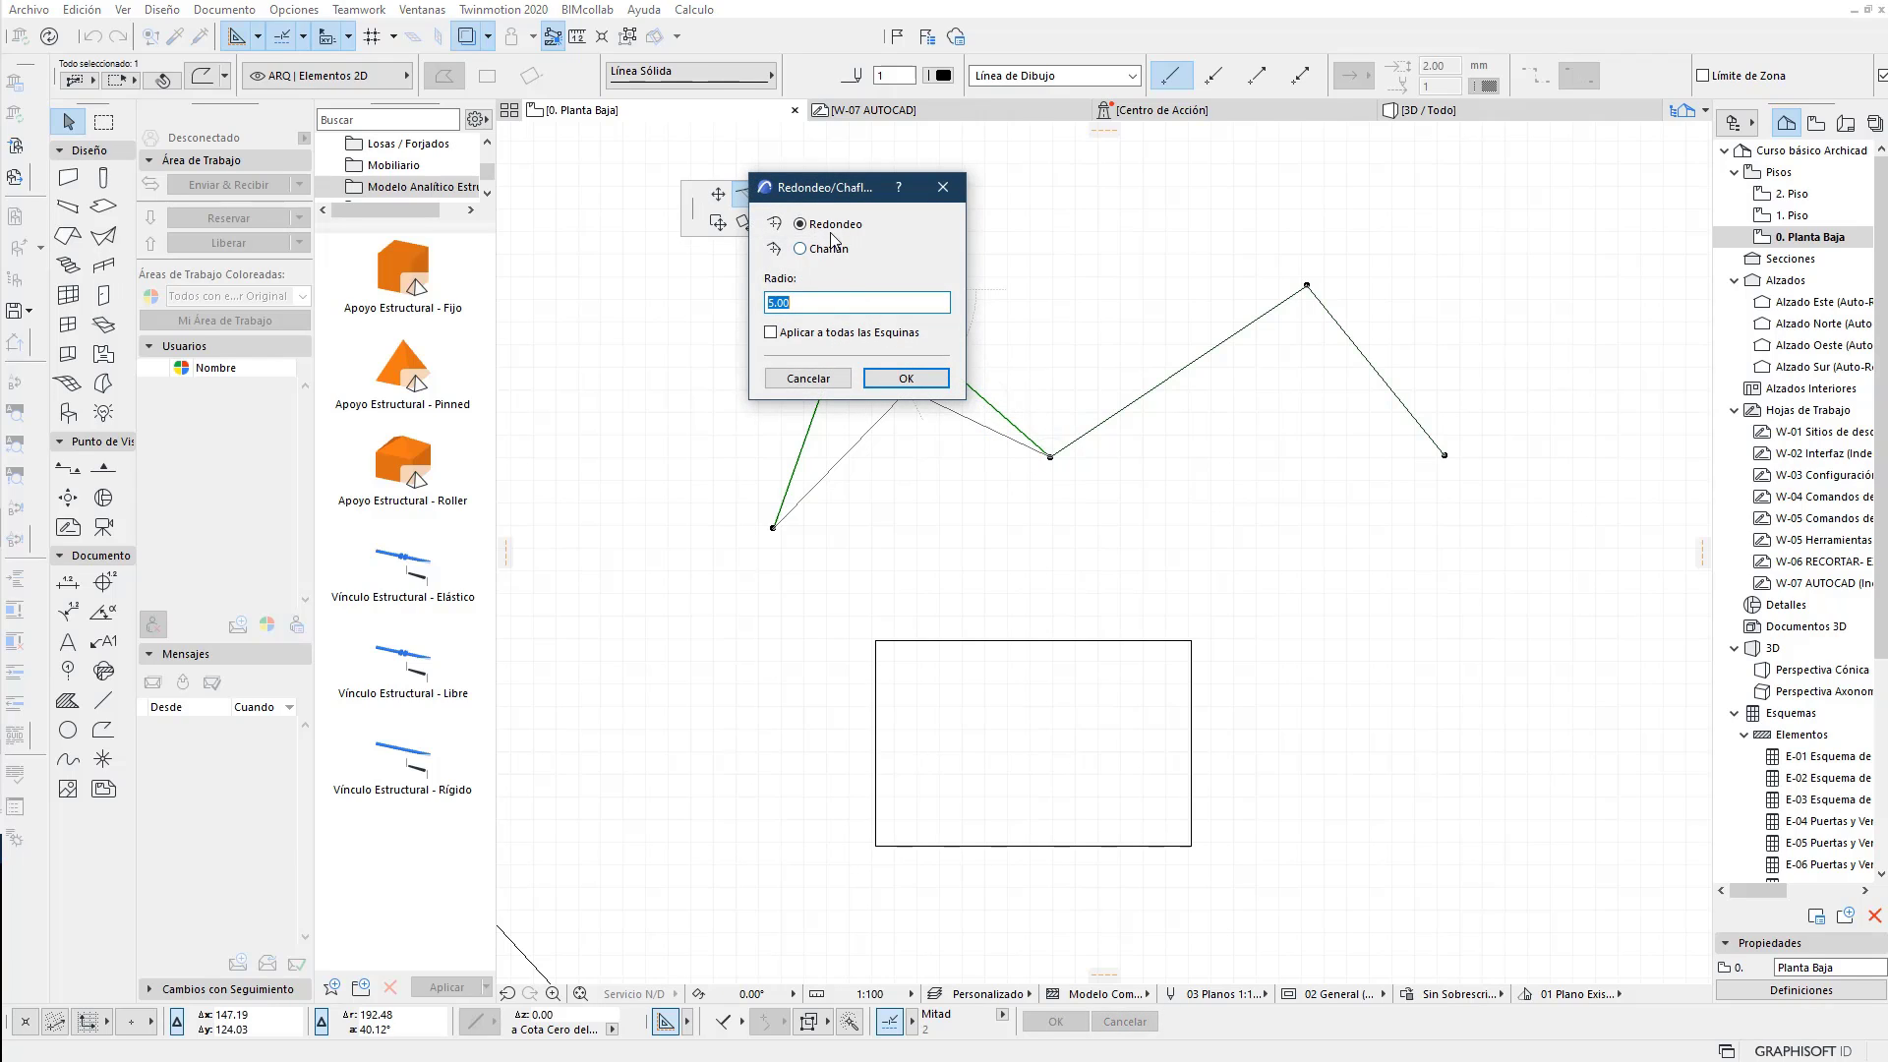
left_click(895, 379)
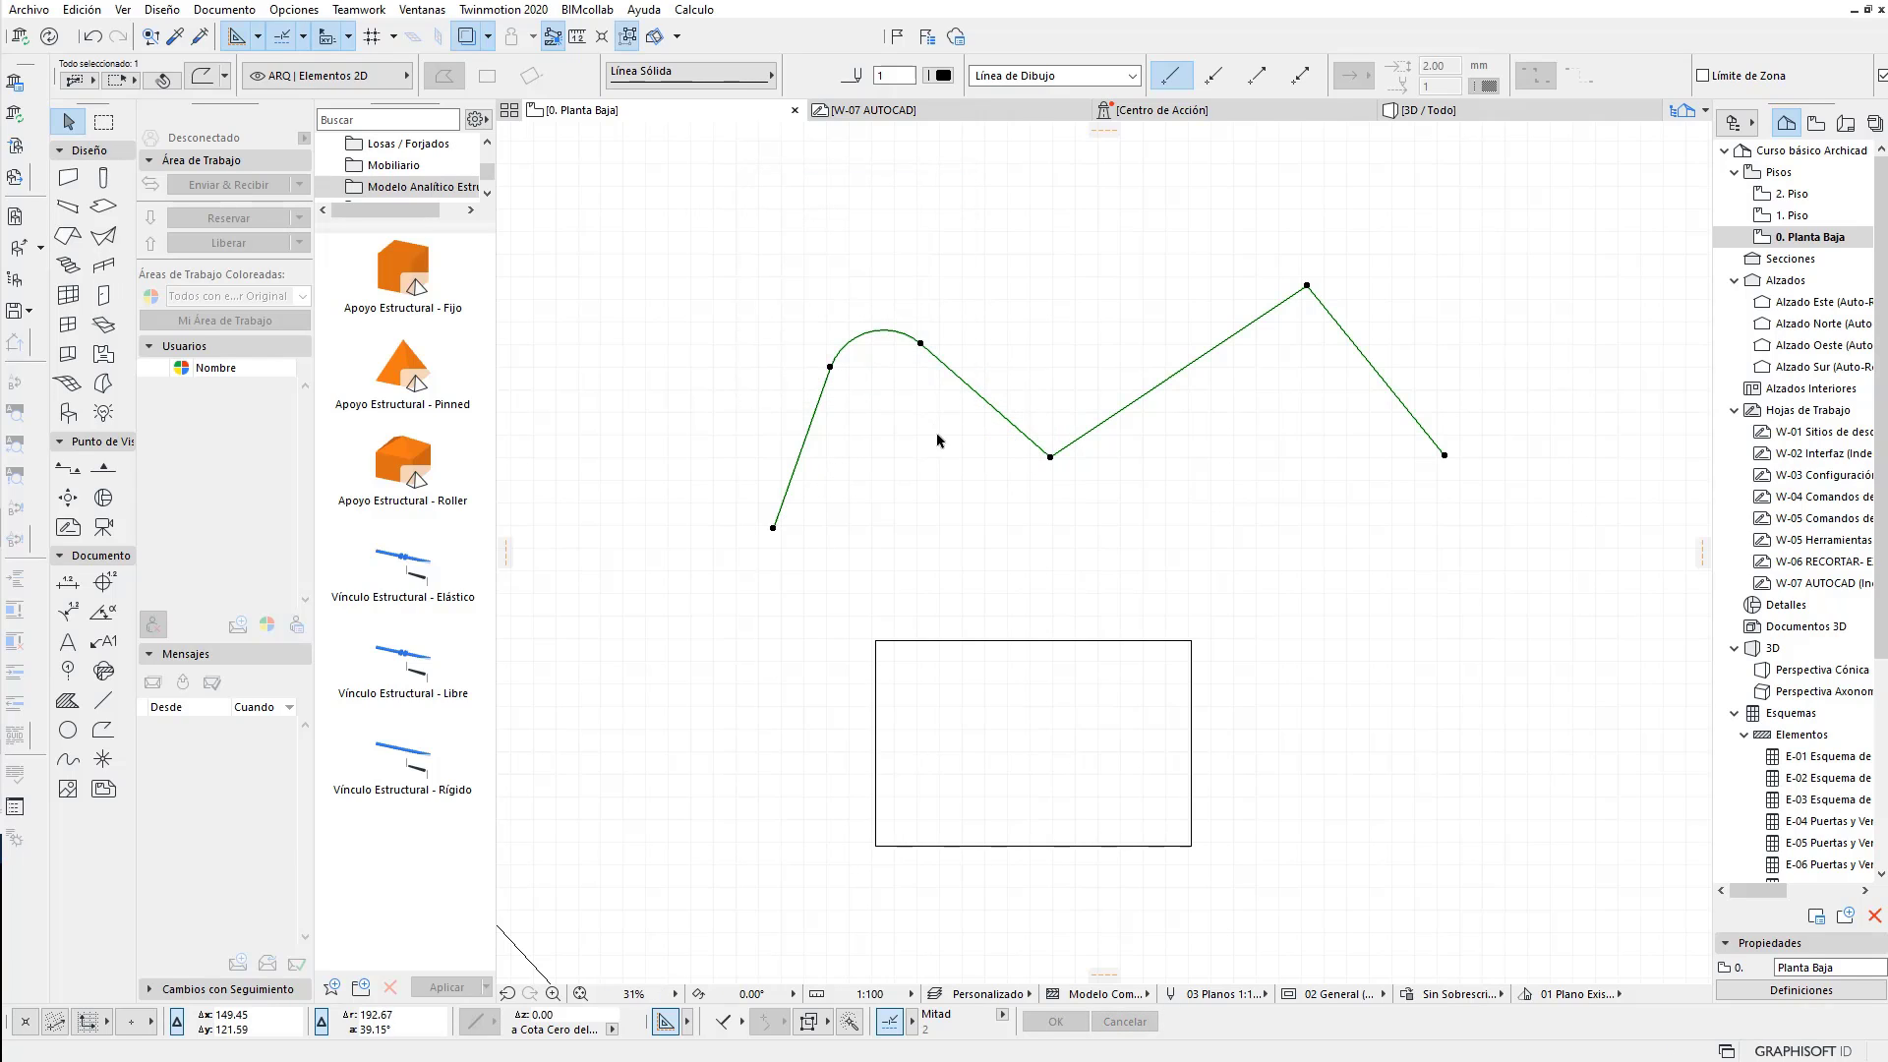
left_click(1051, 458)
left_click(1170, 553)
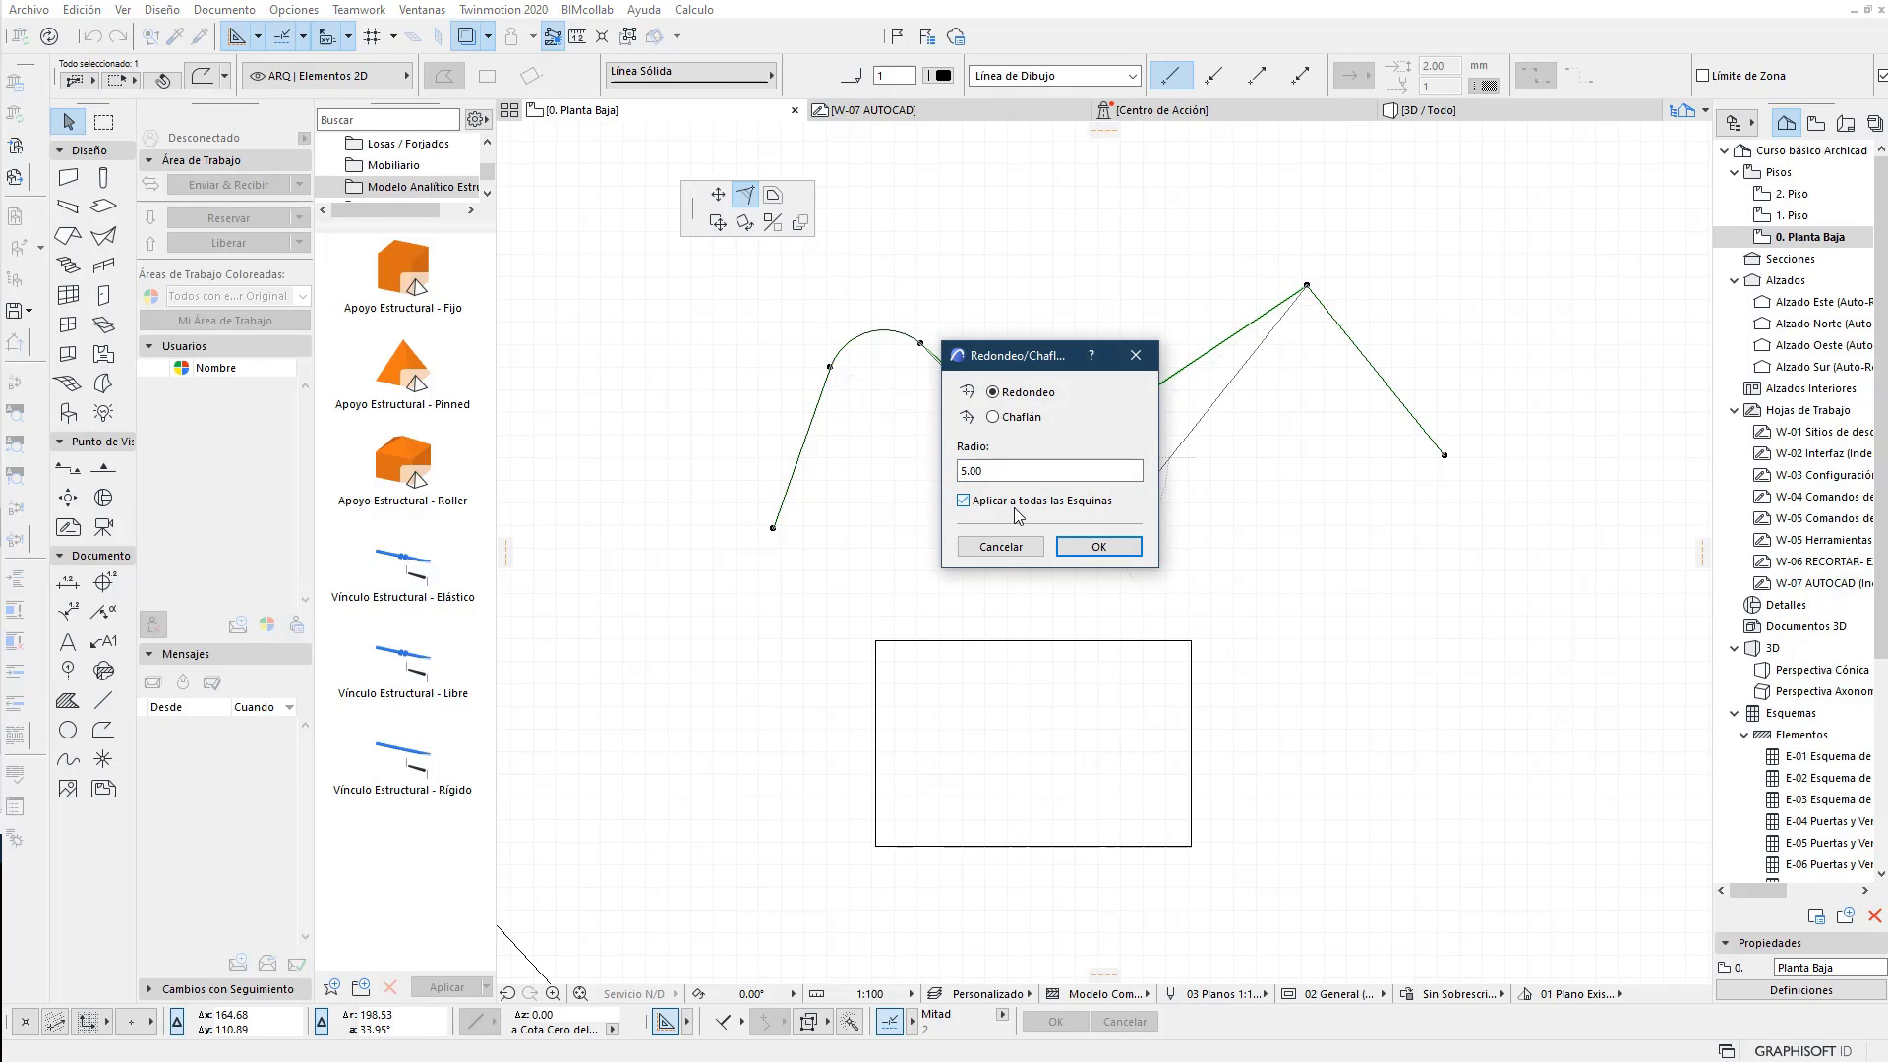
left_click(1099, 547)
middle_click_drag(1074, 540, 944, 537)
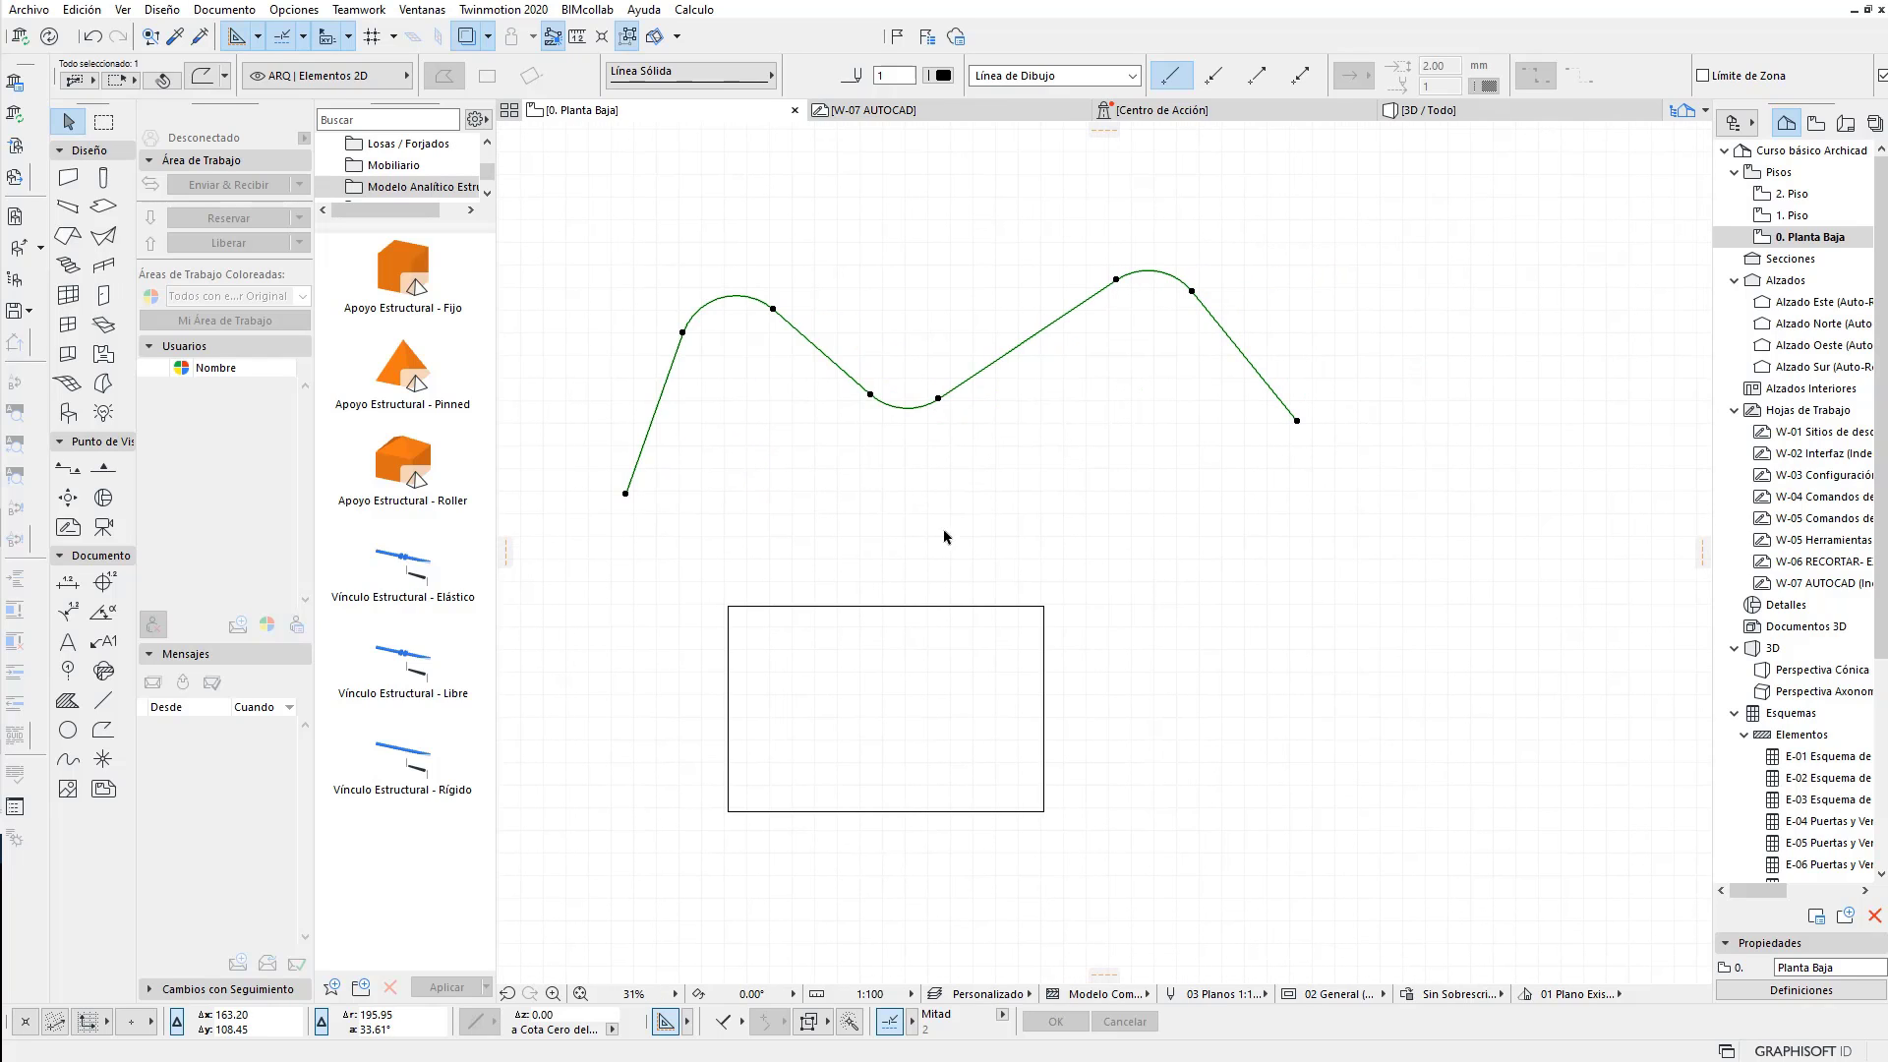
key("ctrl+z")
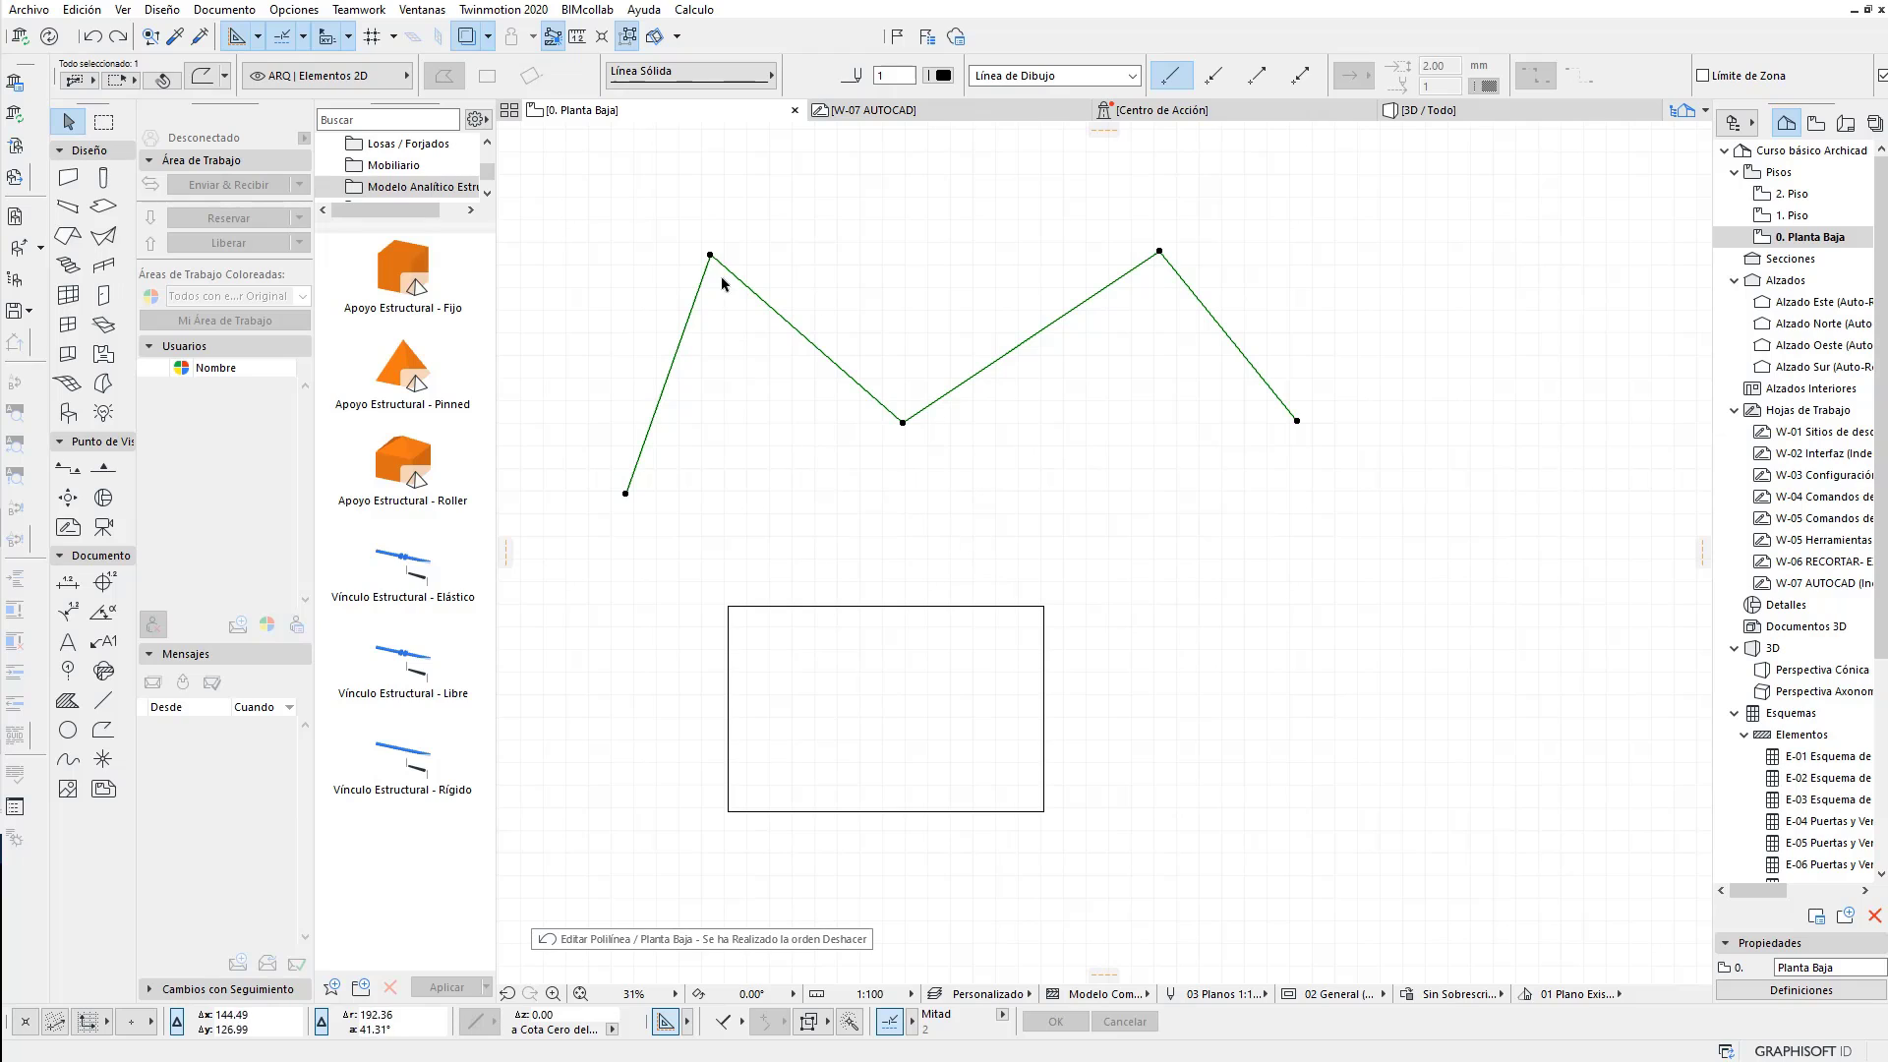
Step: Chamfer the zigzag polyline's left peak with a 5.00 distance
left_click(710, 258)
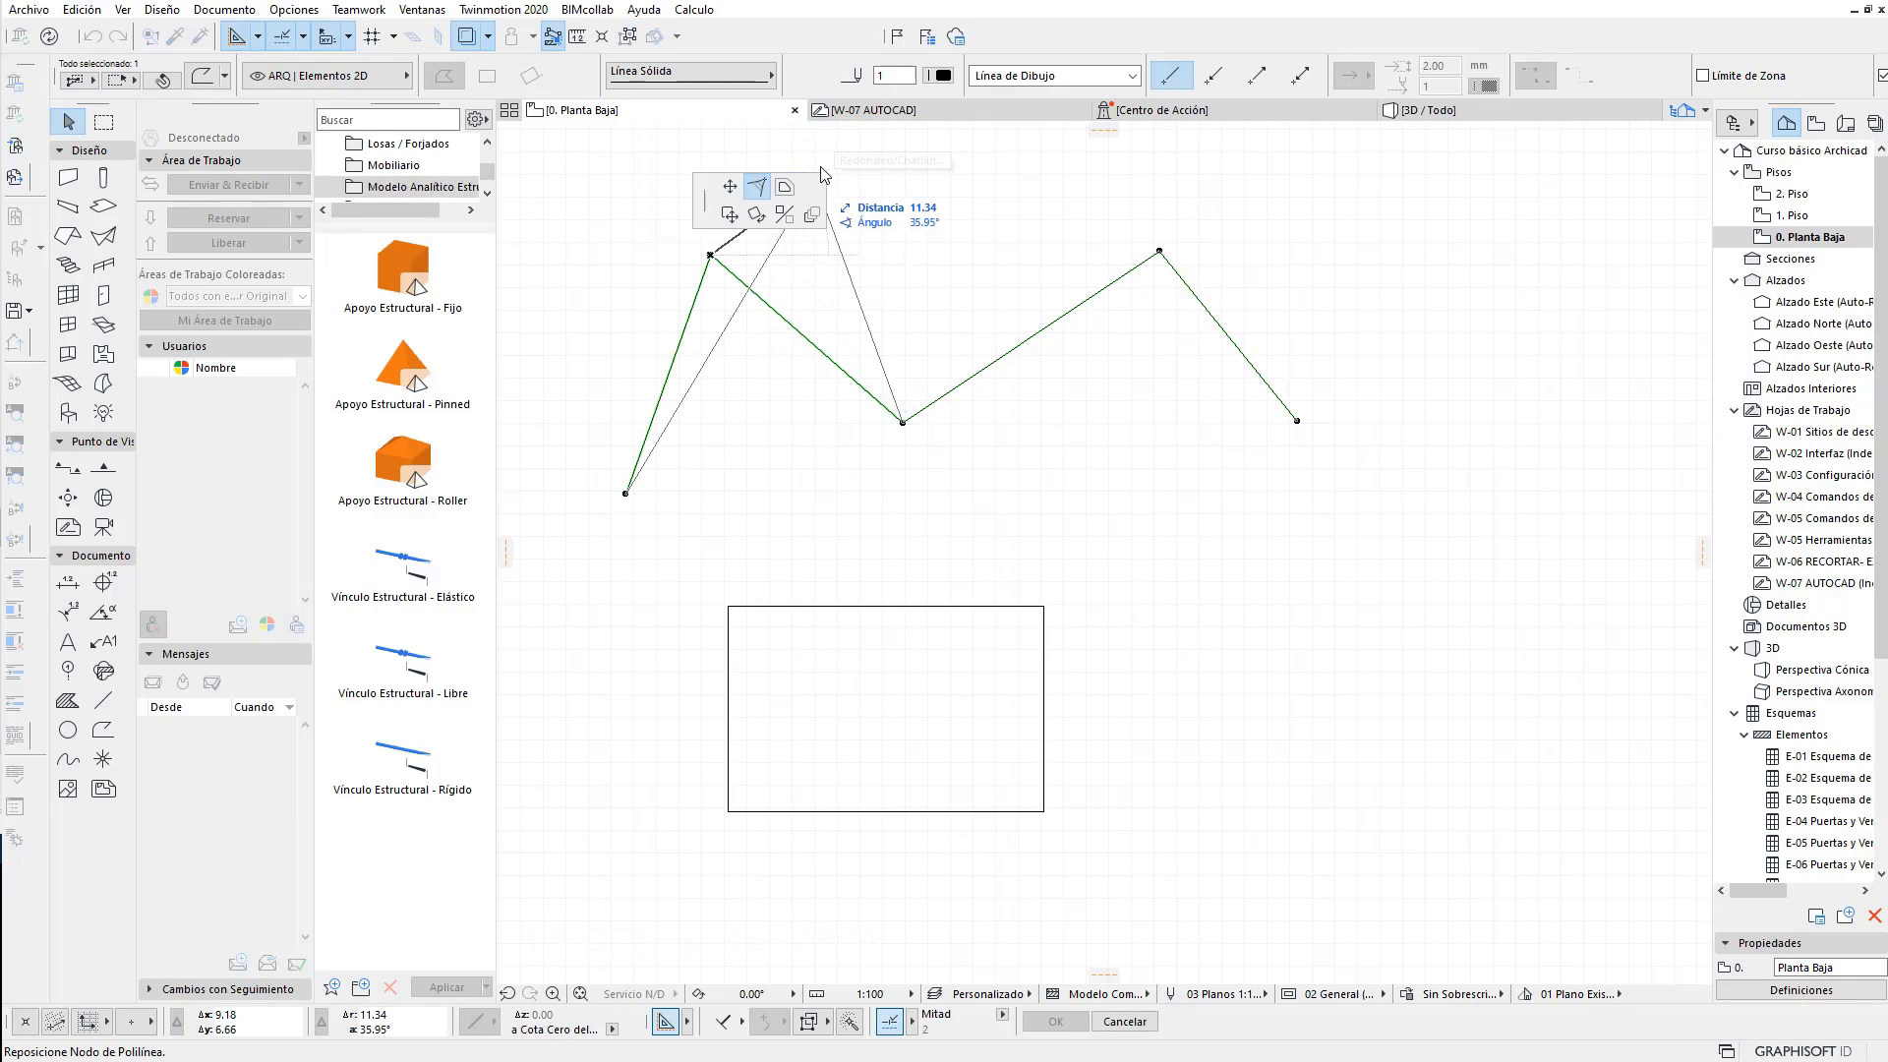
left_click(767, 187)
left_click_drag(679, 272, 575, 268)
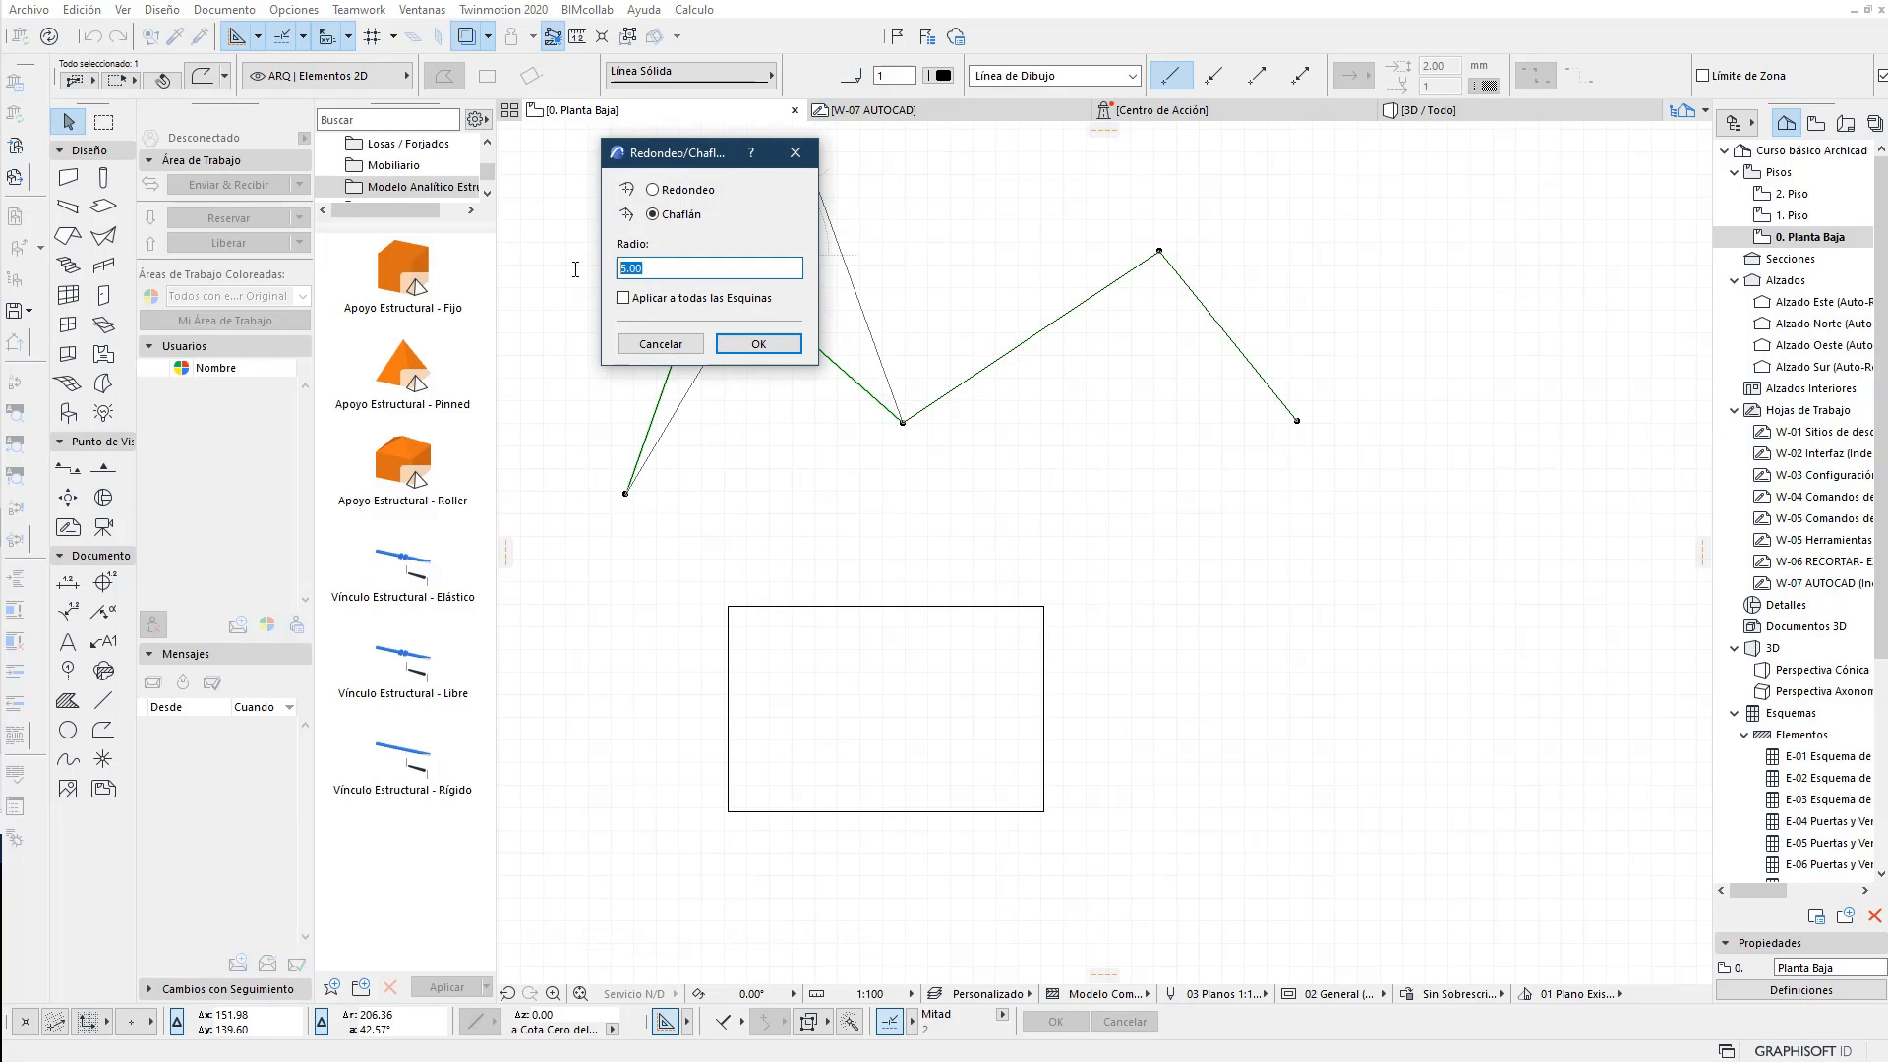
left_click(758, 343)
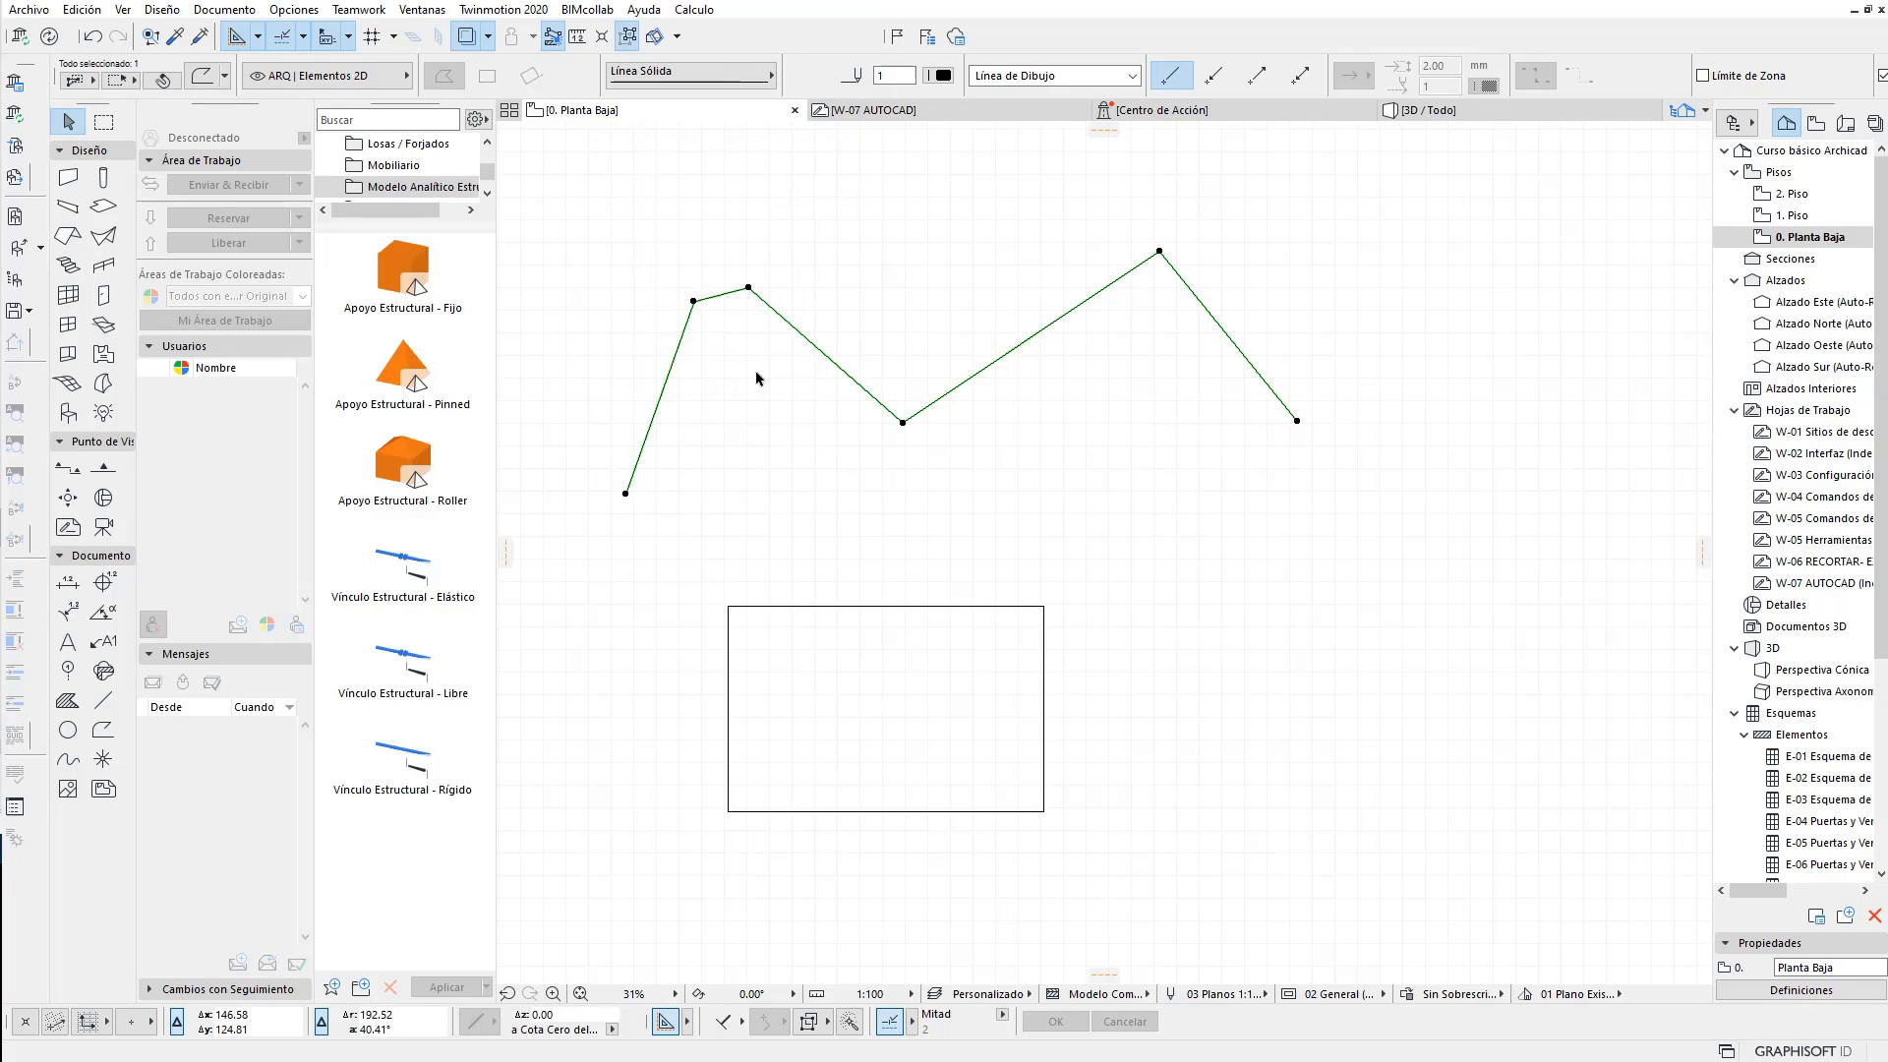
Step: Chamfer every zigzag corner at 3.00 using Apply to all Corners
left_click(902, 425)
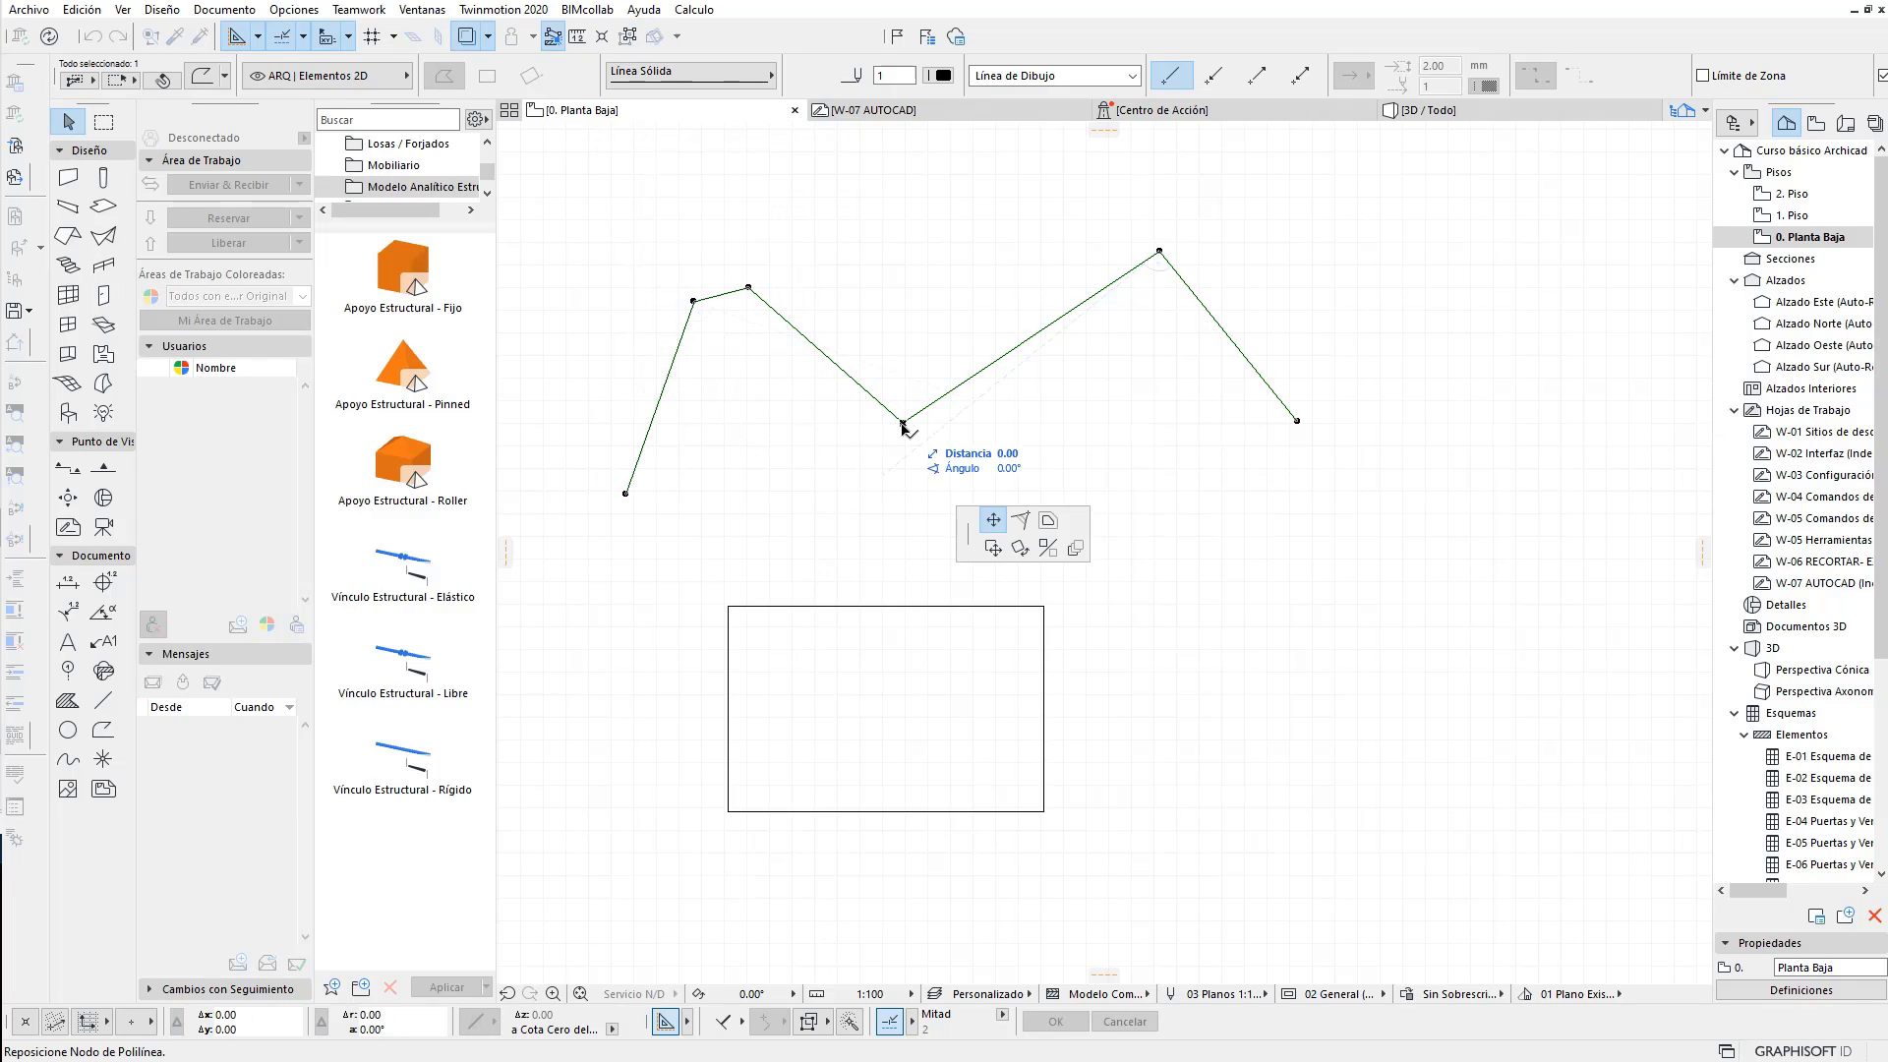
left_click(1021, 521)
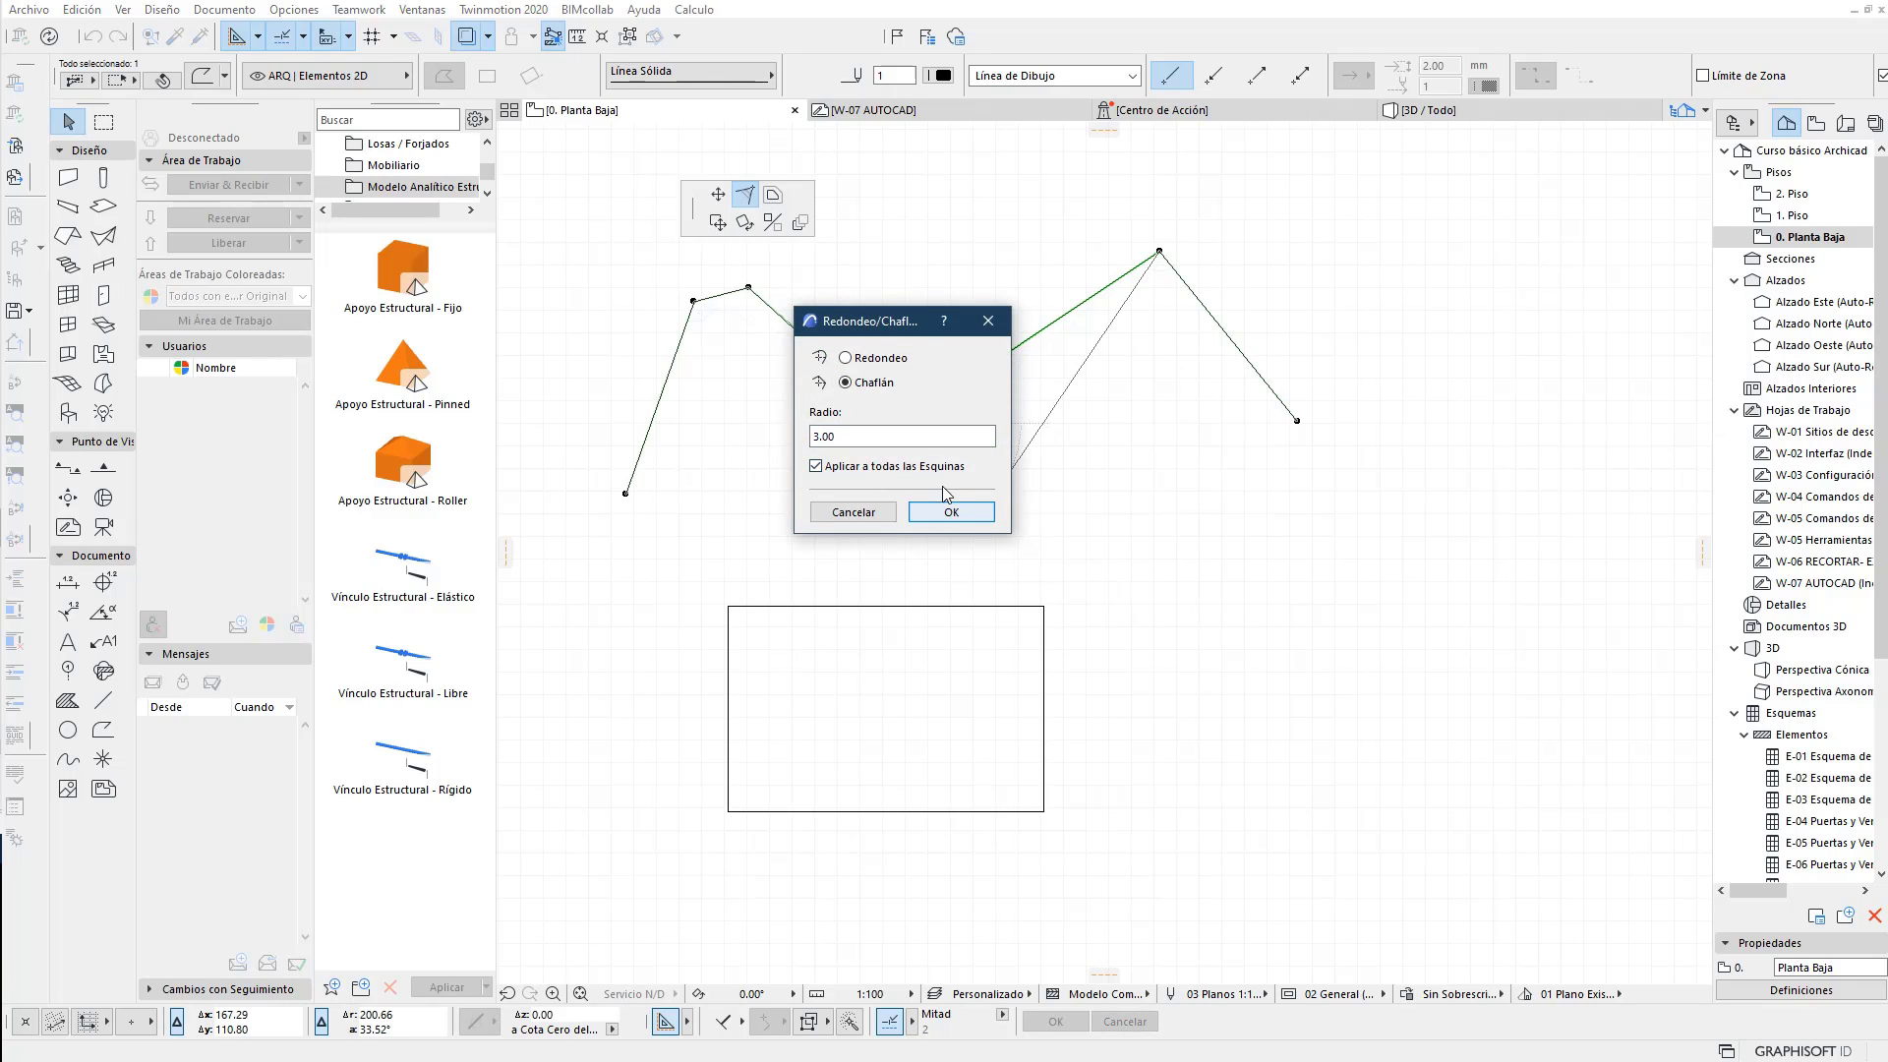
left_click_drag(892, 325, 1148, 473)
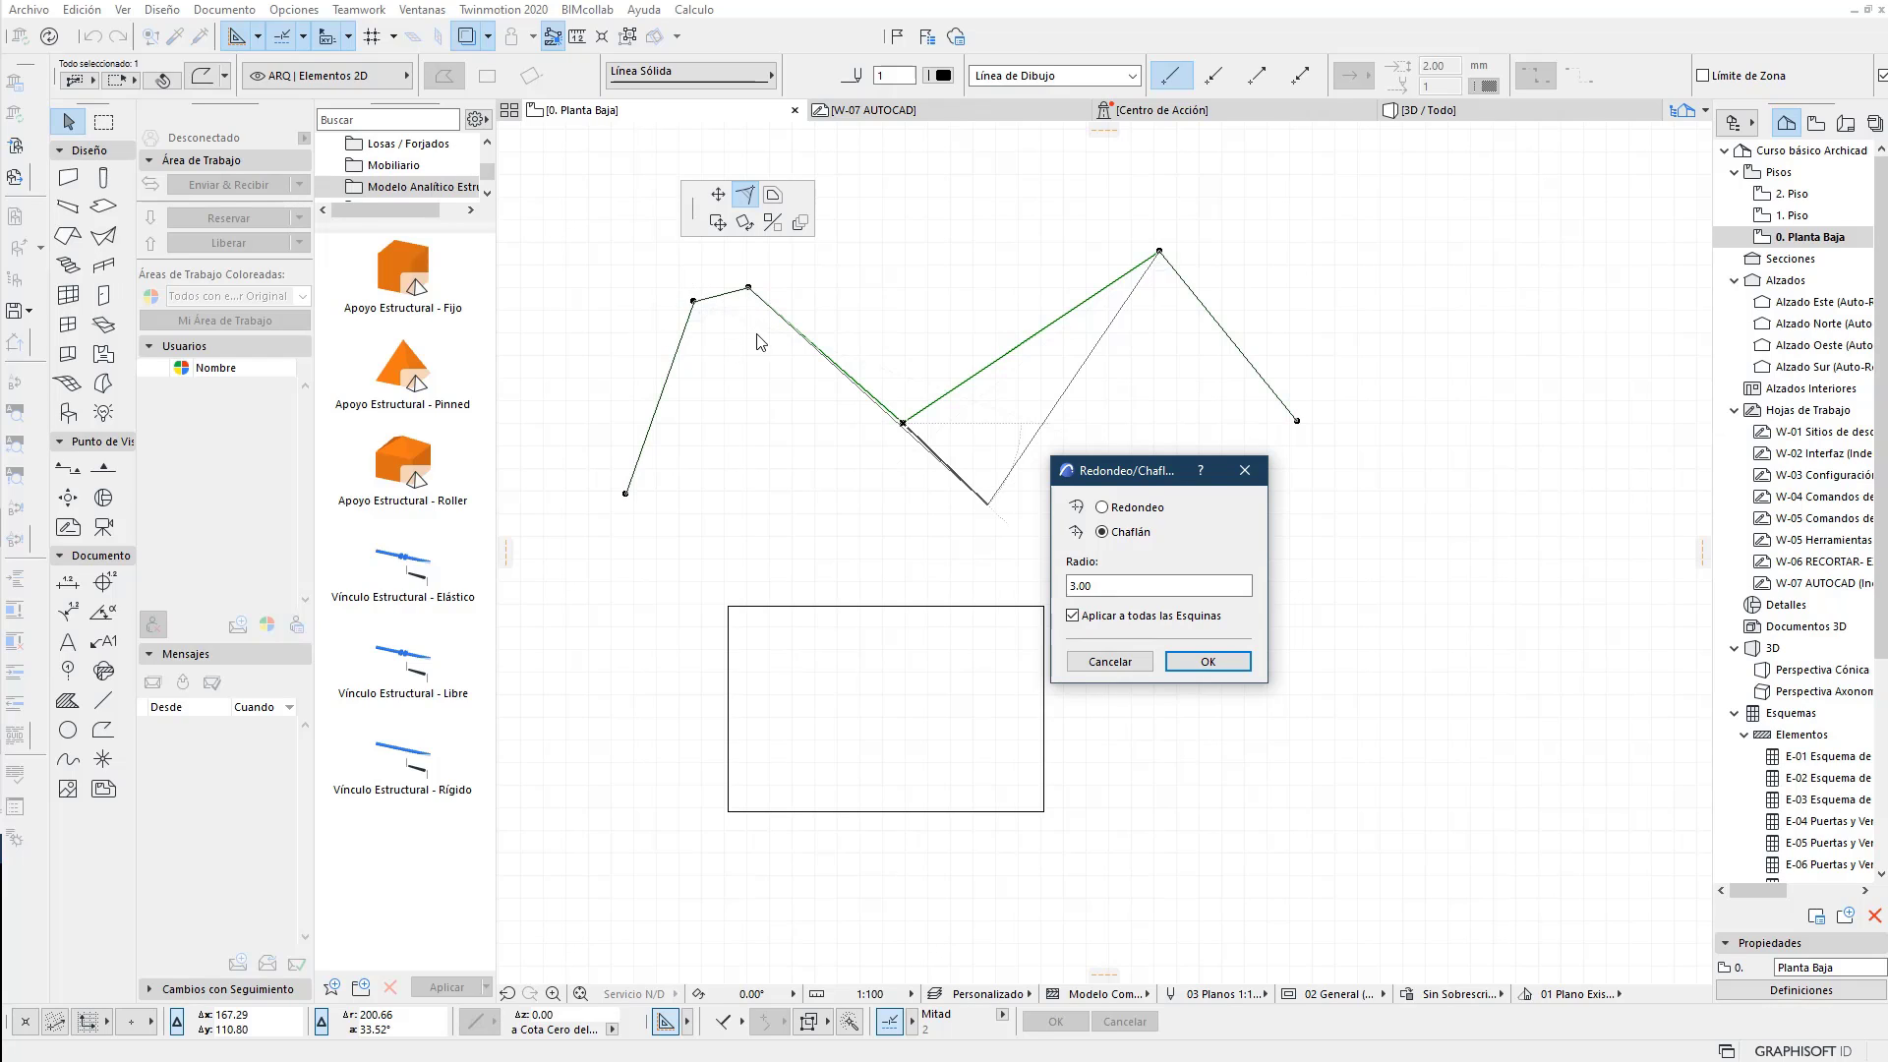
left_click(1207, 661)
Step: Undo both chamfers so the zigzag regains its sharp corners
scroll(805, 300, "up", 3)
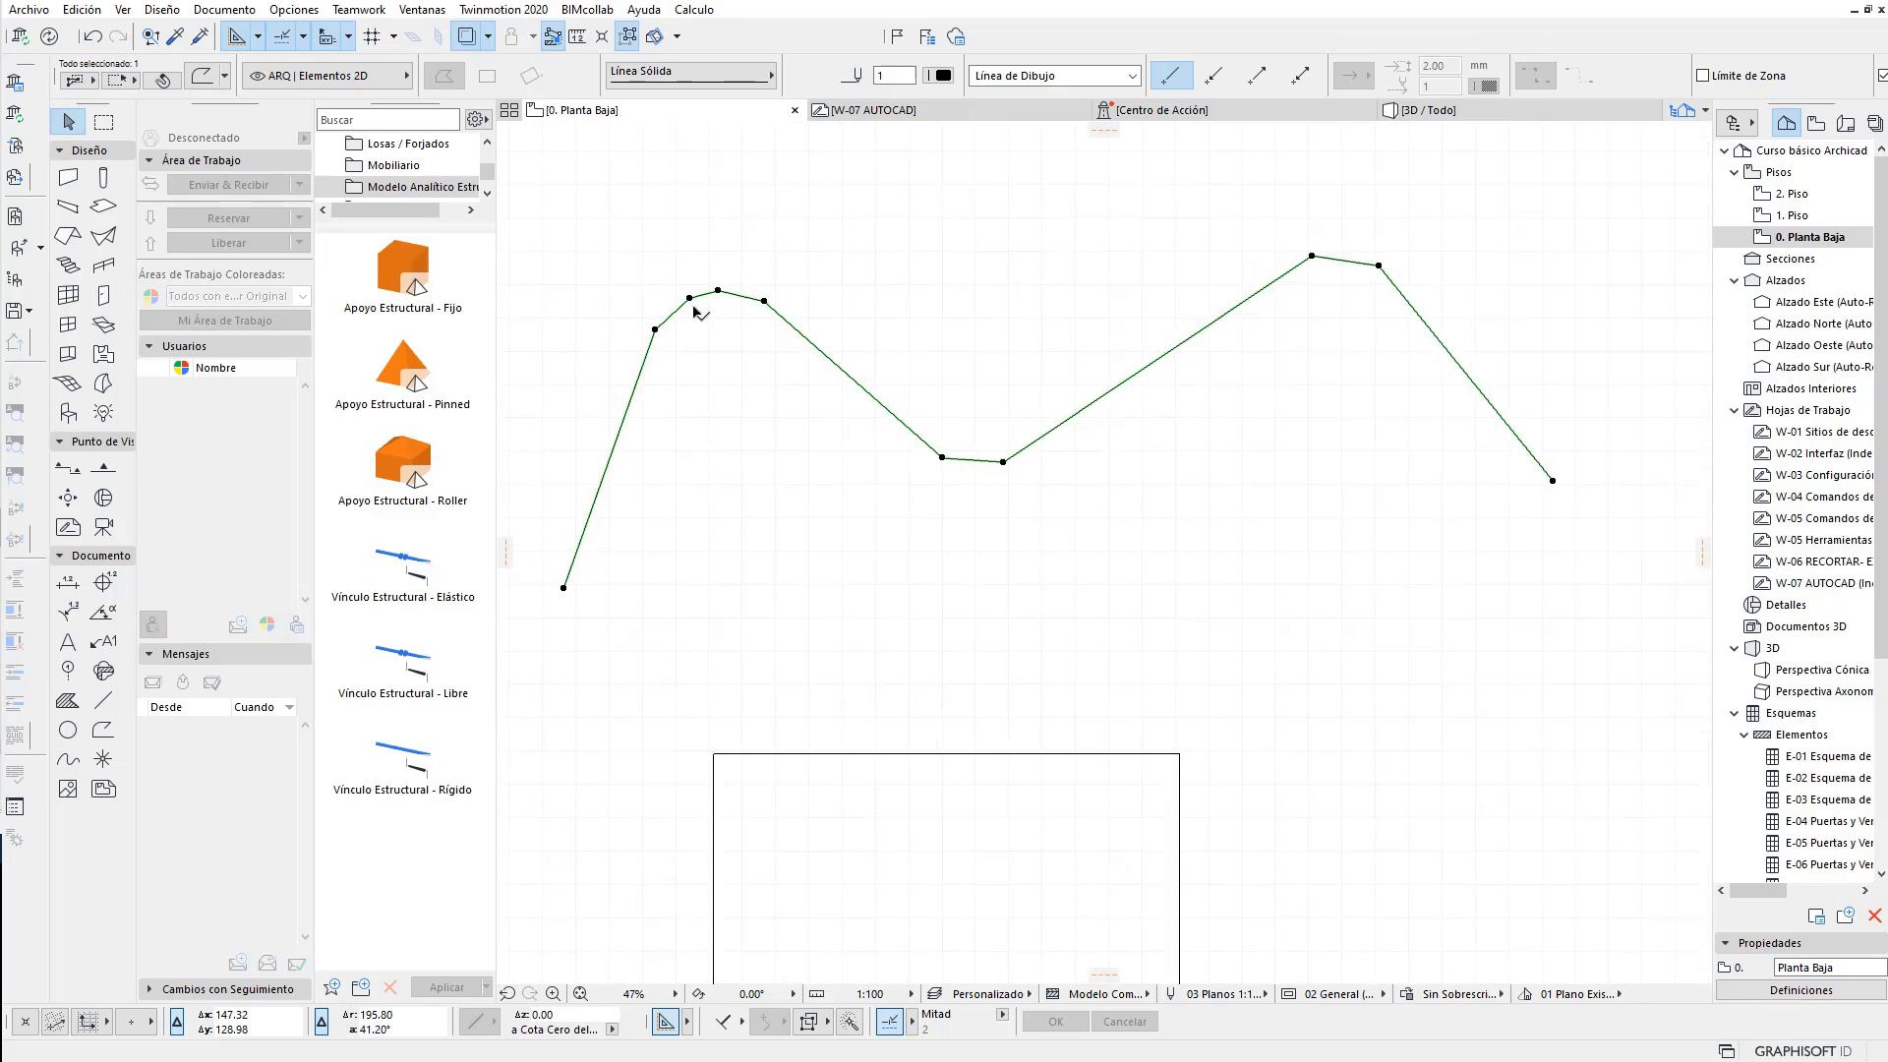
scroll(805, 300, "up", 2)
scroll(805, 383, "down", 3)
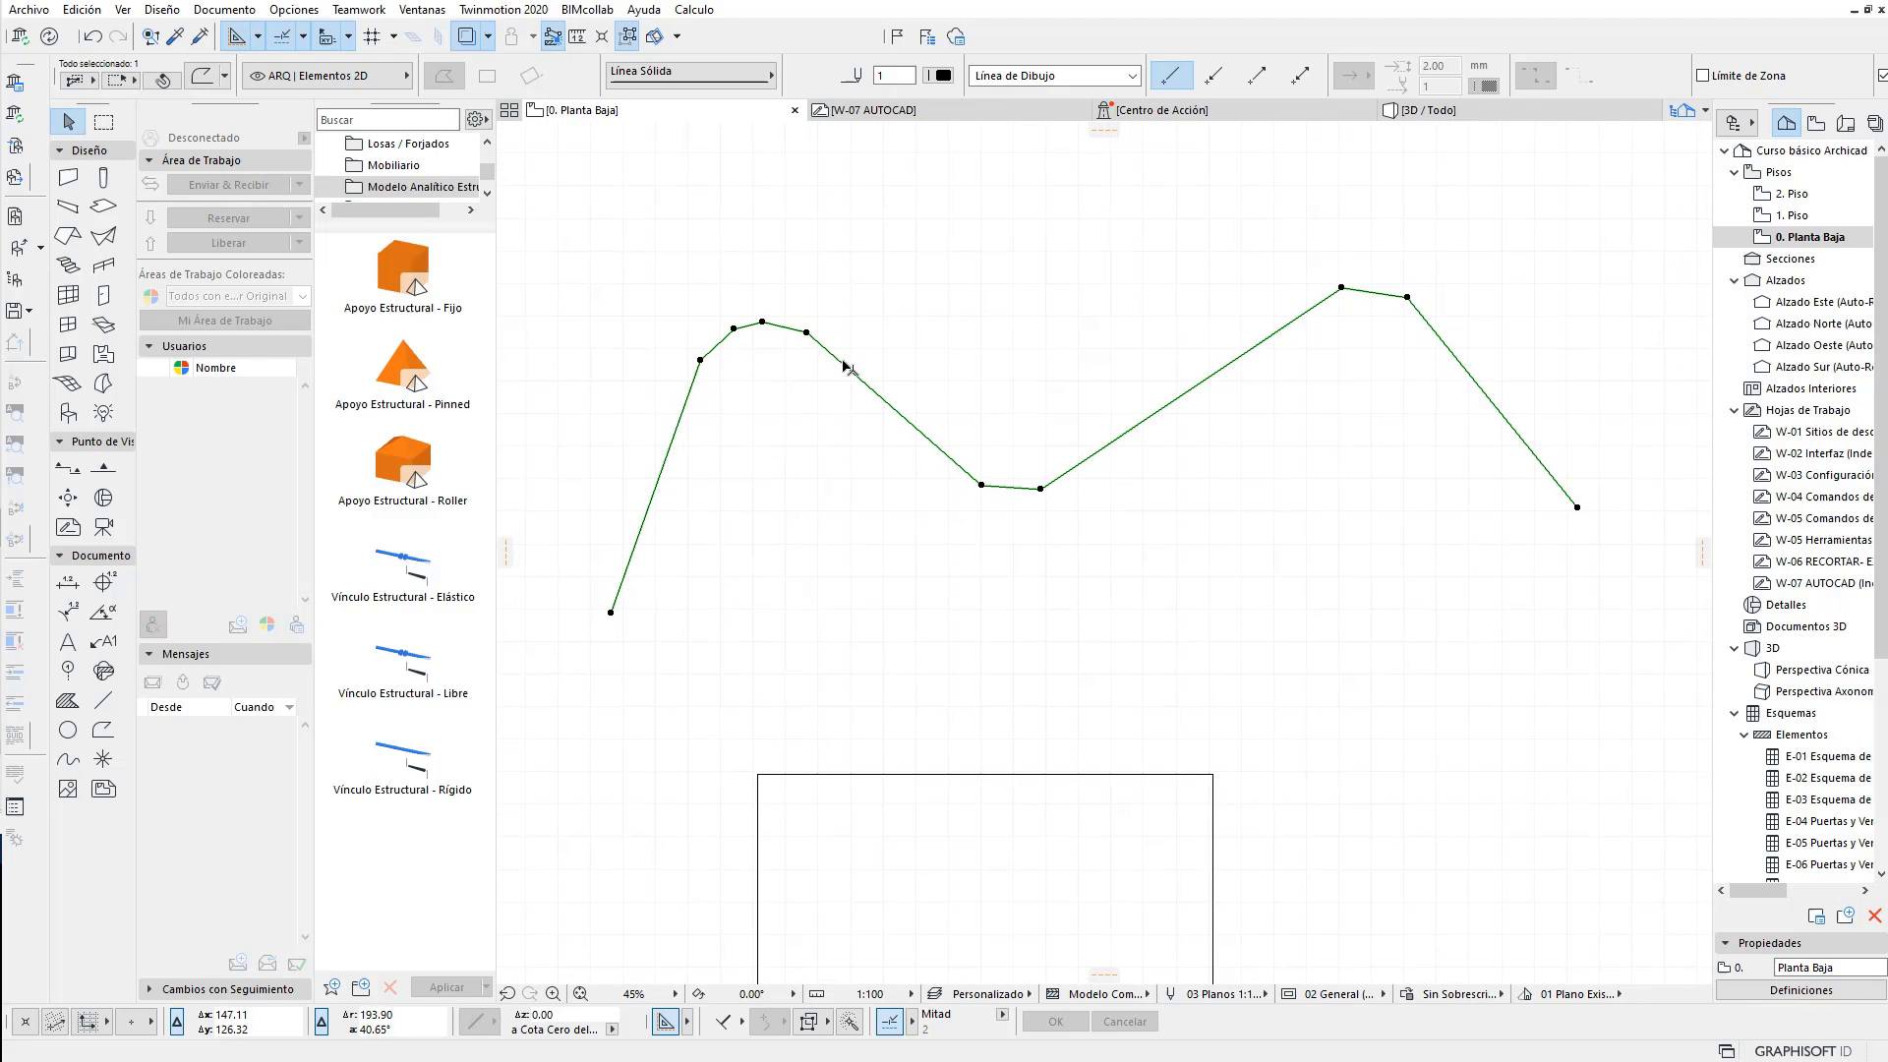
key("ctrl+z")
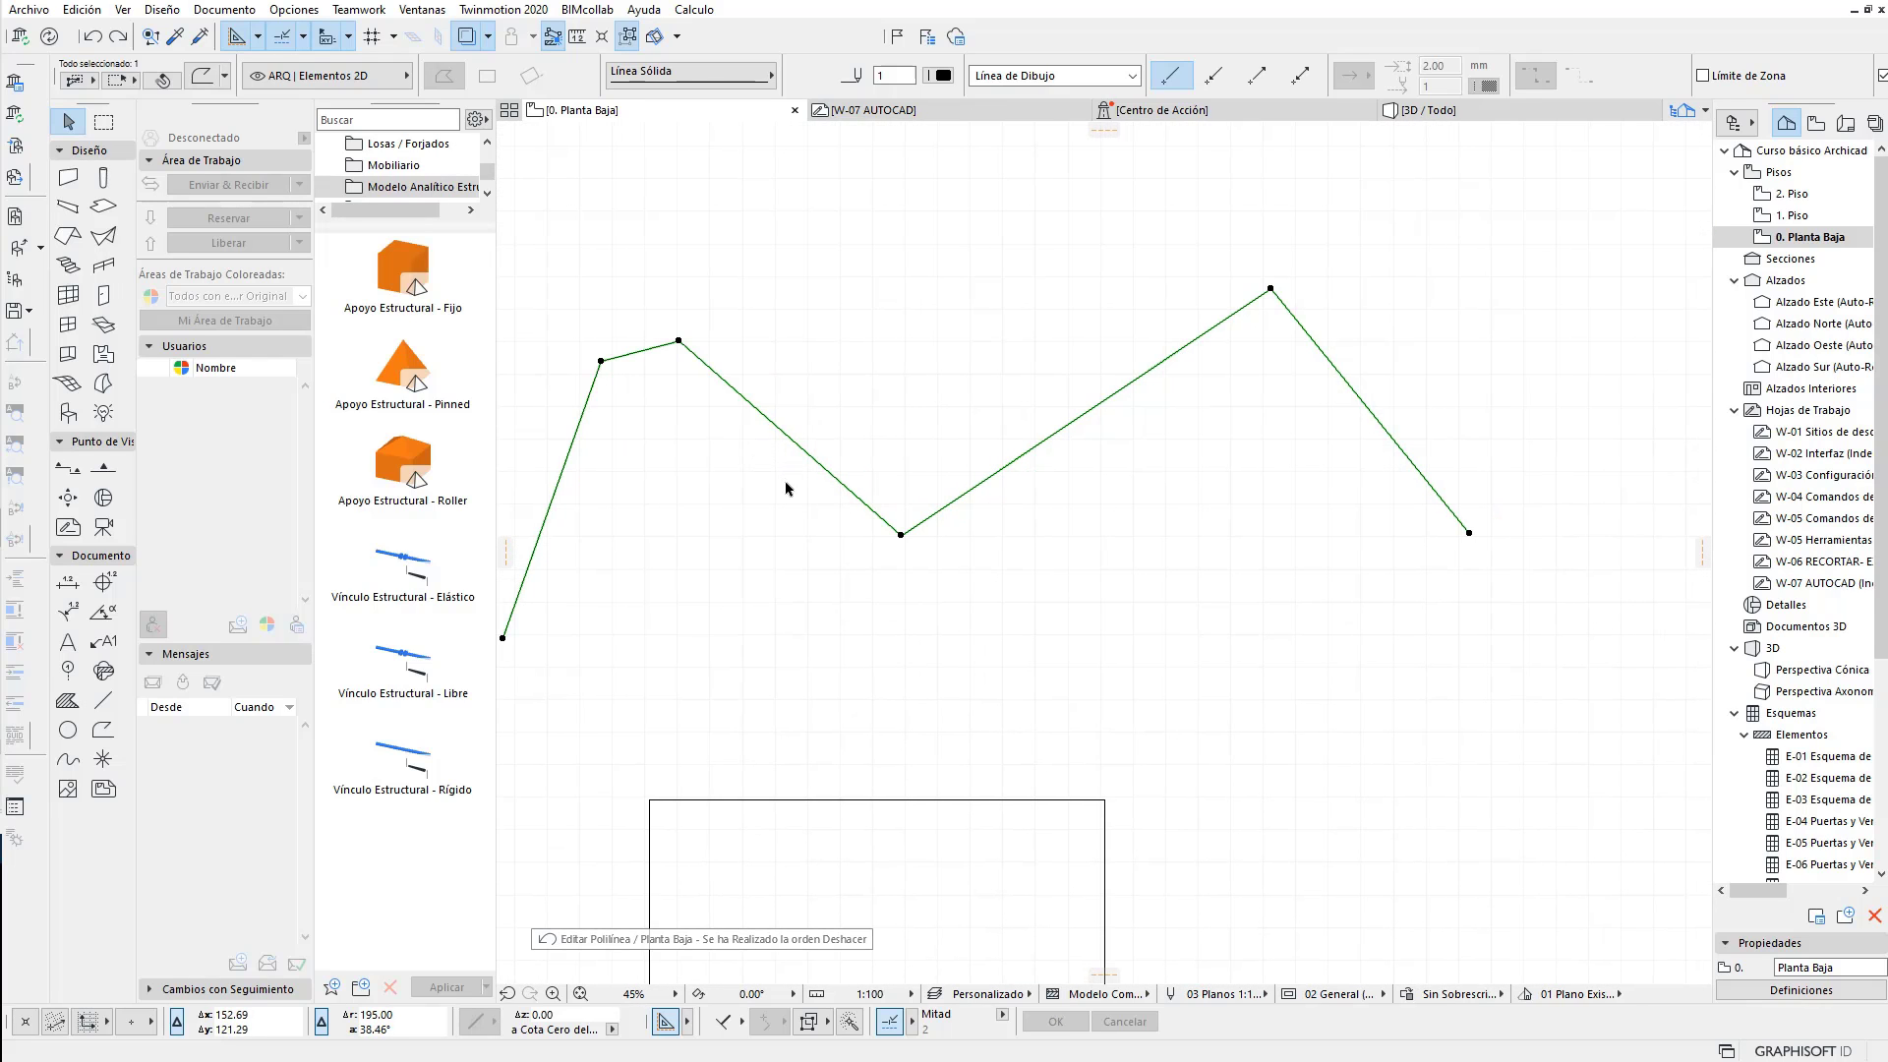
middle_click_drag(894, 484, 914, 468)
key("ctrl+z")
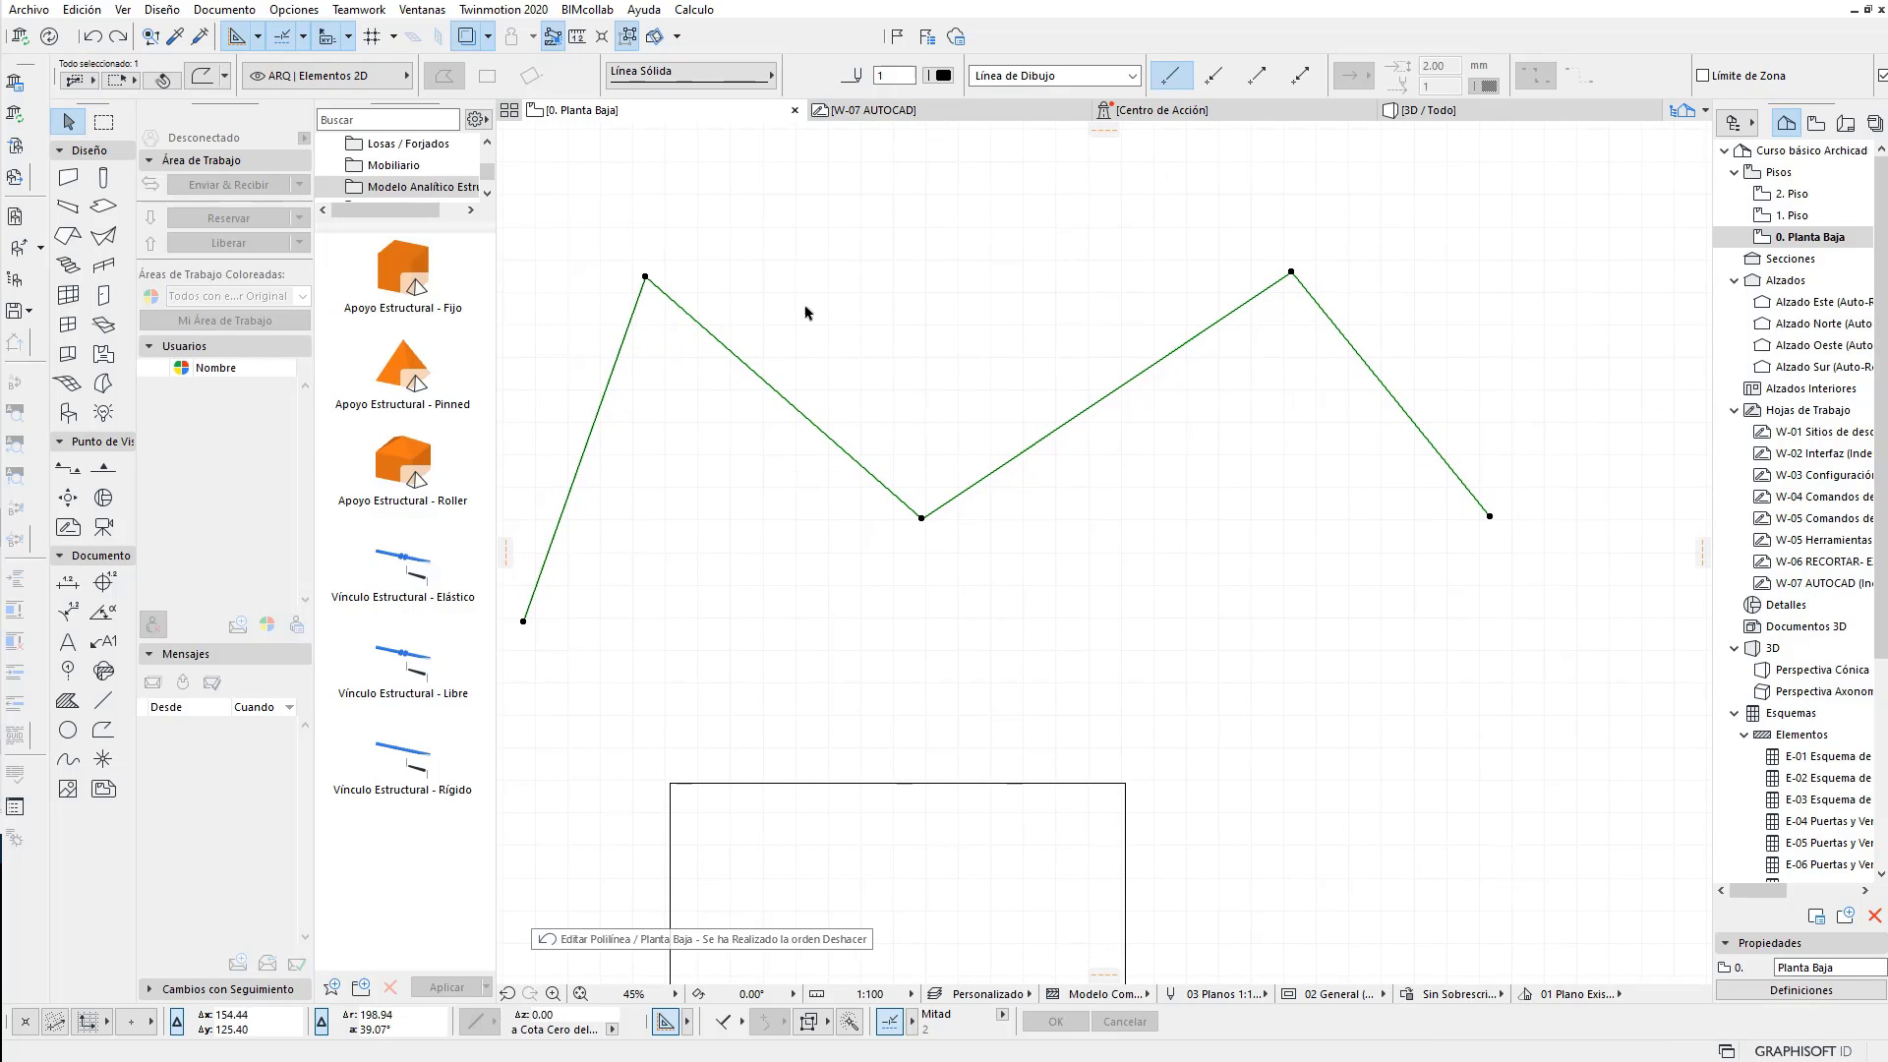
scroll(924, 556, "down", 1)
middle_click_drag(919, 580, 919, 493)
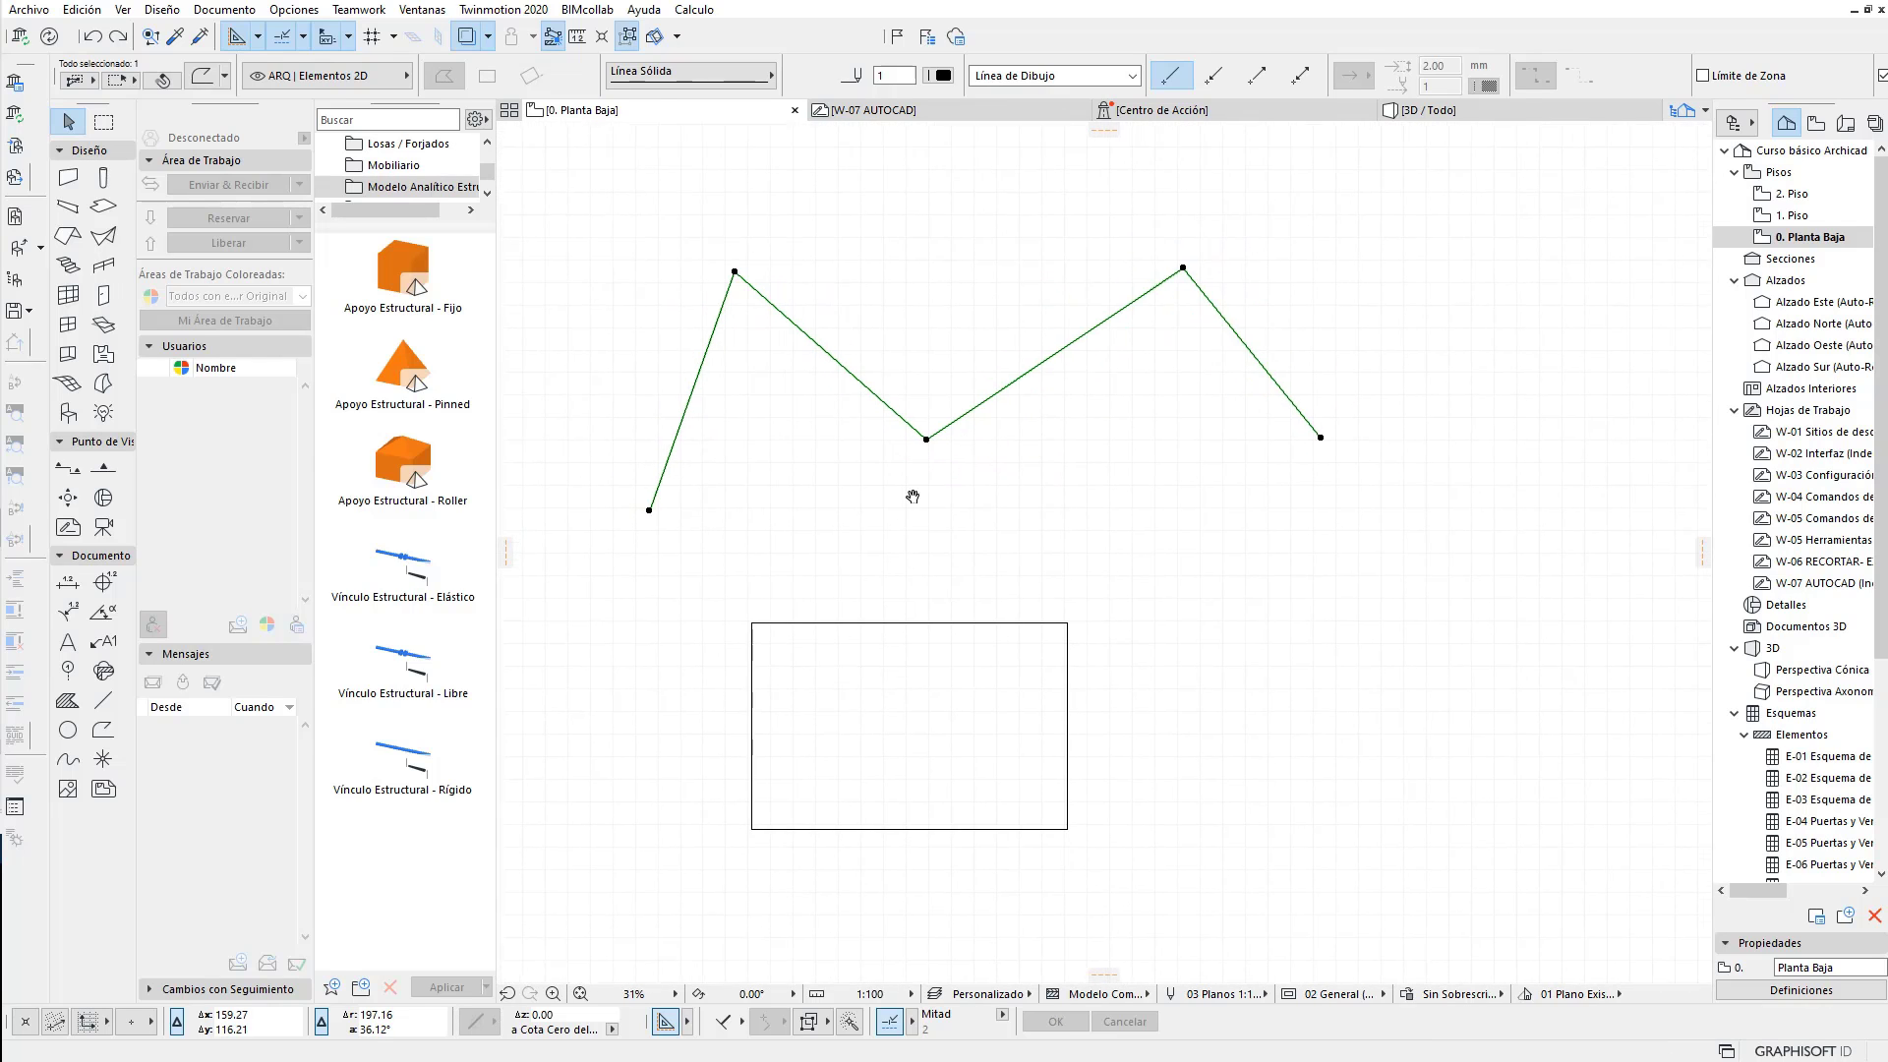
Step: Open Fillet/Chamfer on the rectangle's top-left corner and cancel, leaving it unchanged
left_click(831, 607)
left_click(758, 607)
left_click(876, 704)
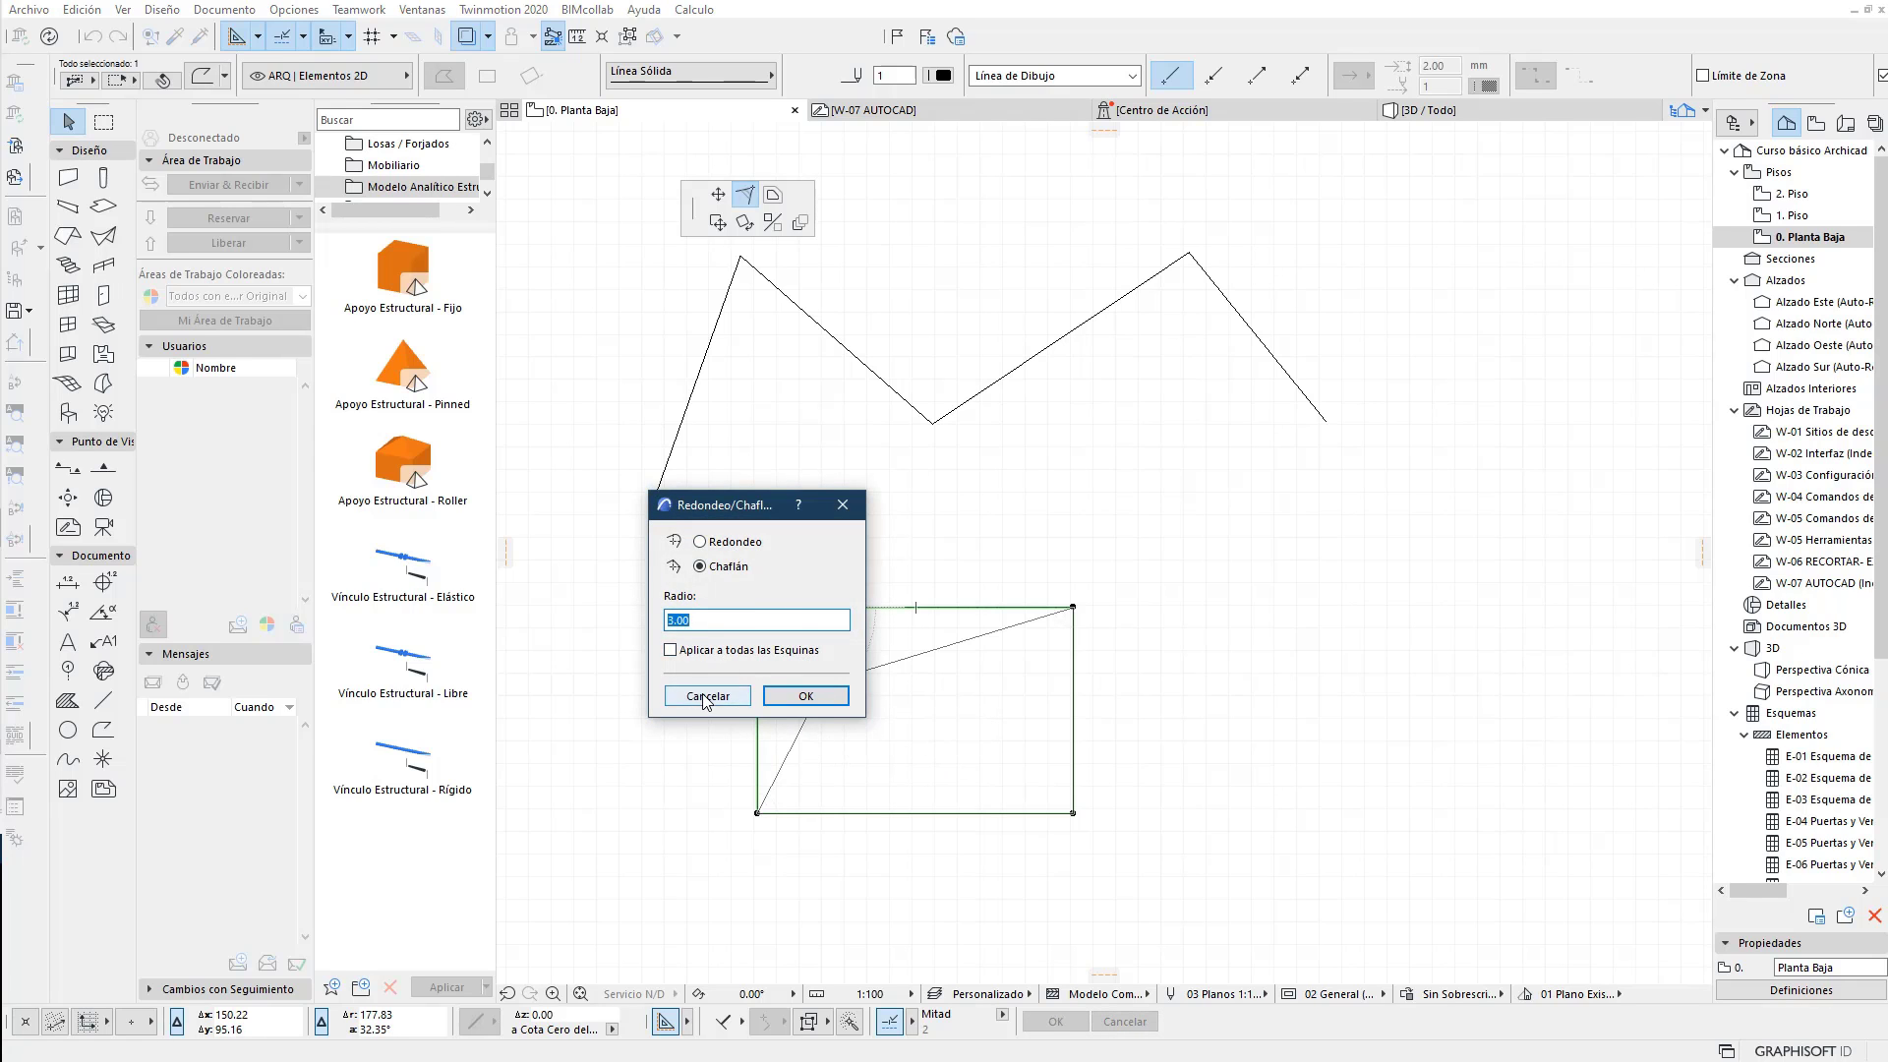
left_click(708, 695)
key("Escape")
scroll(815, 554, "down", 2)
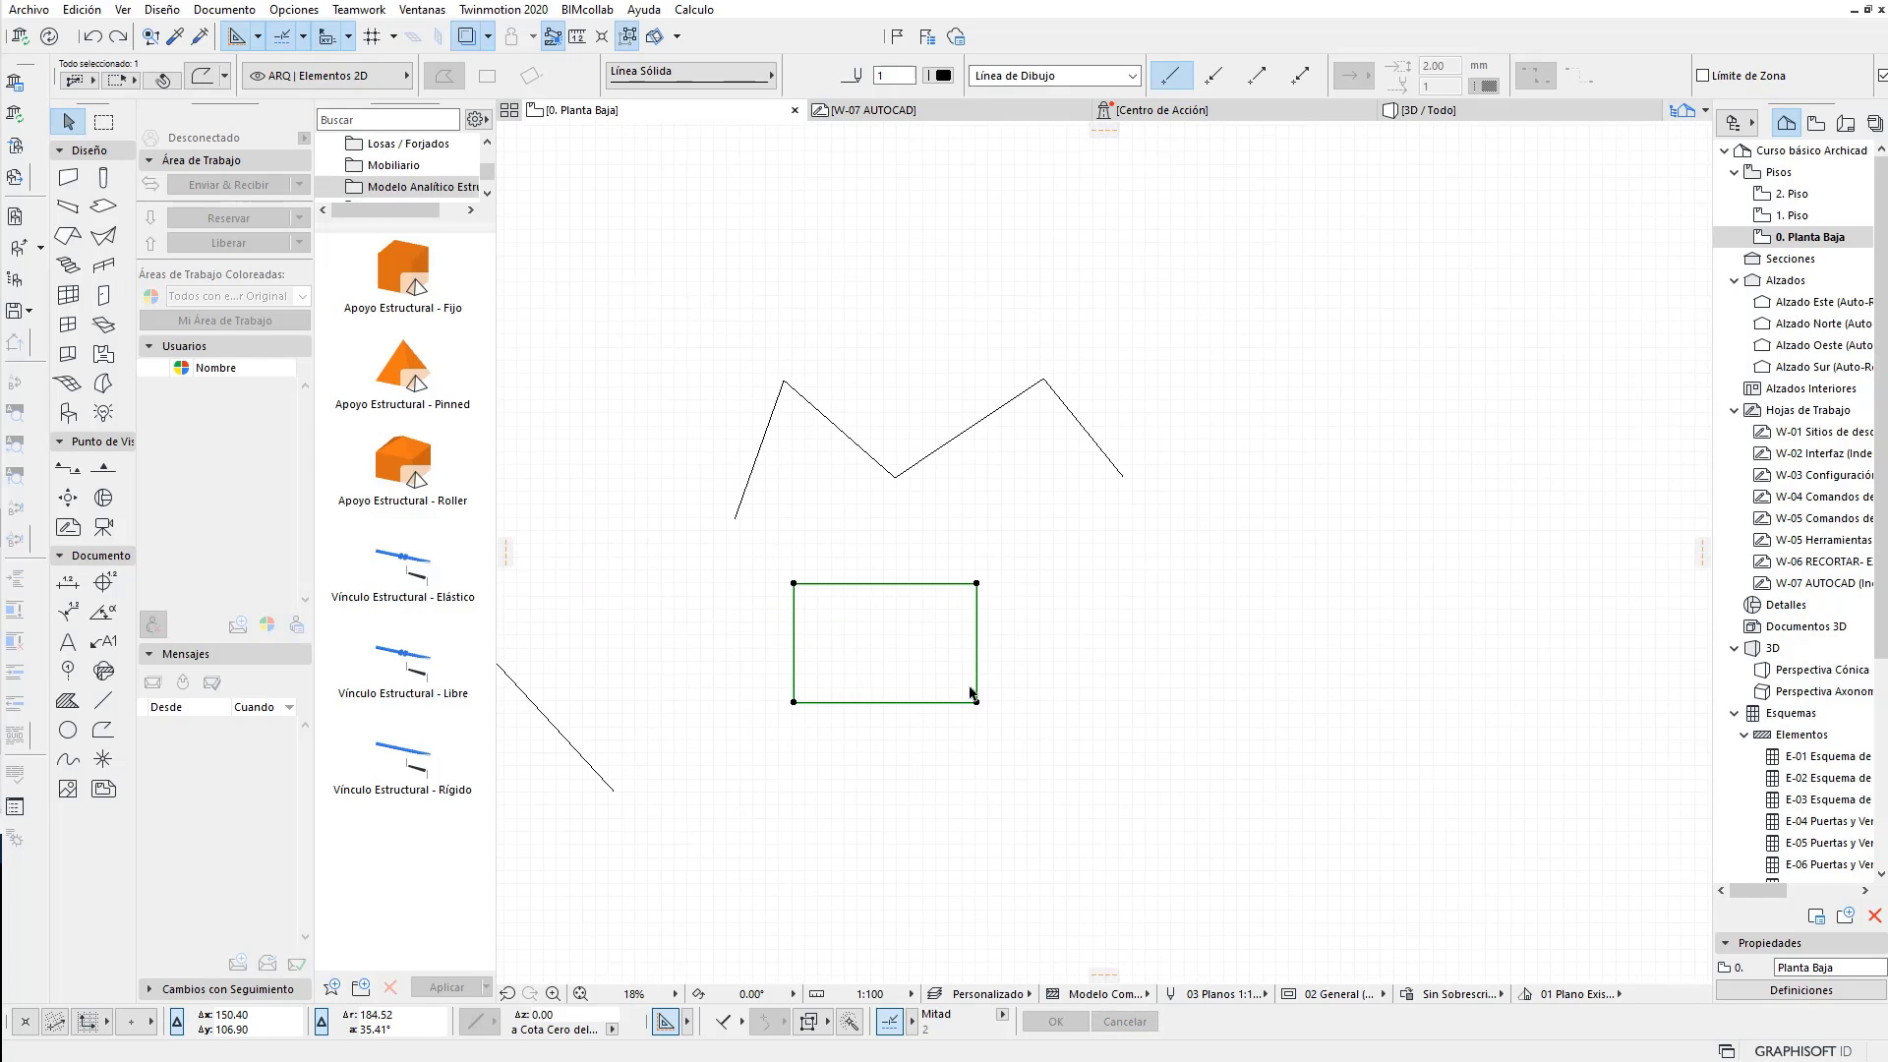
left_click(969, 686)
mouse_move(966, 683)
middle_mouse_down()
mouse_move(869, 682)
mouse_move(854, 700)
middle_mouse_up()
scroll(787, 705, "down", 1)
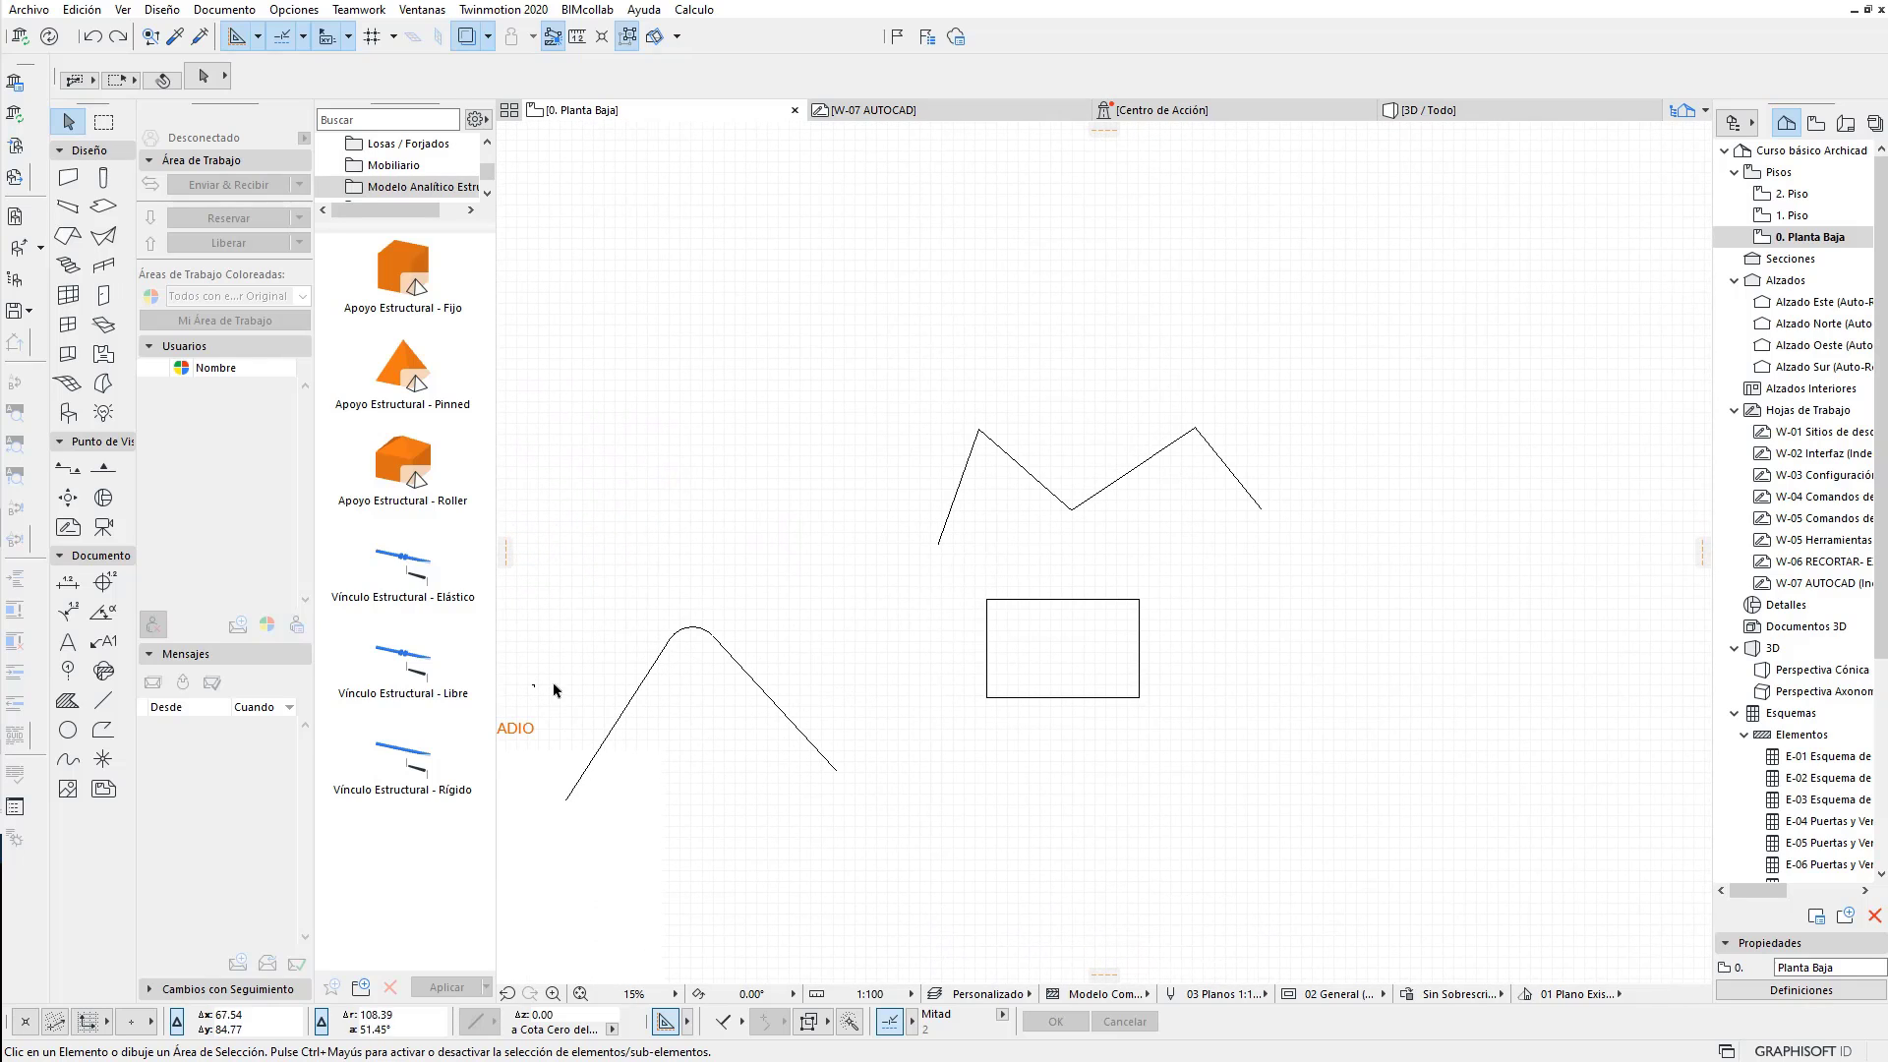
Step: Draw an arc above the zigzag and a diagonal line below it
left_click(68, 729)
left_click(803, 352)
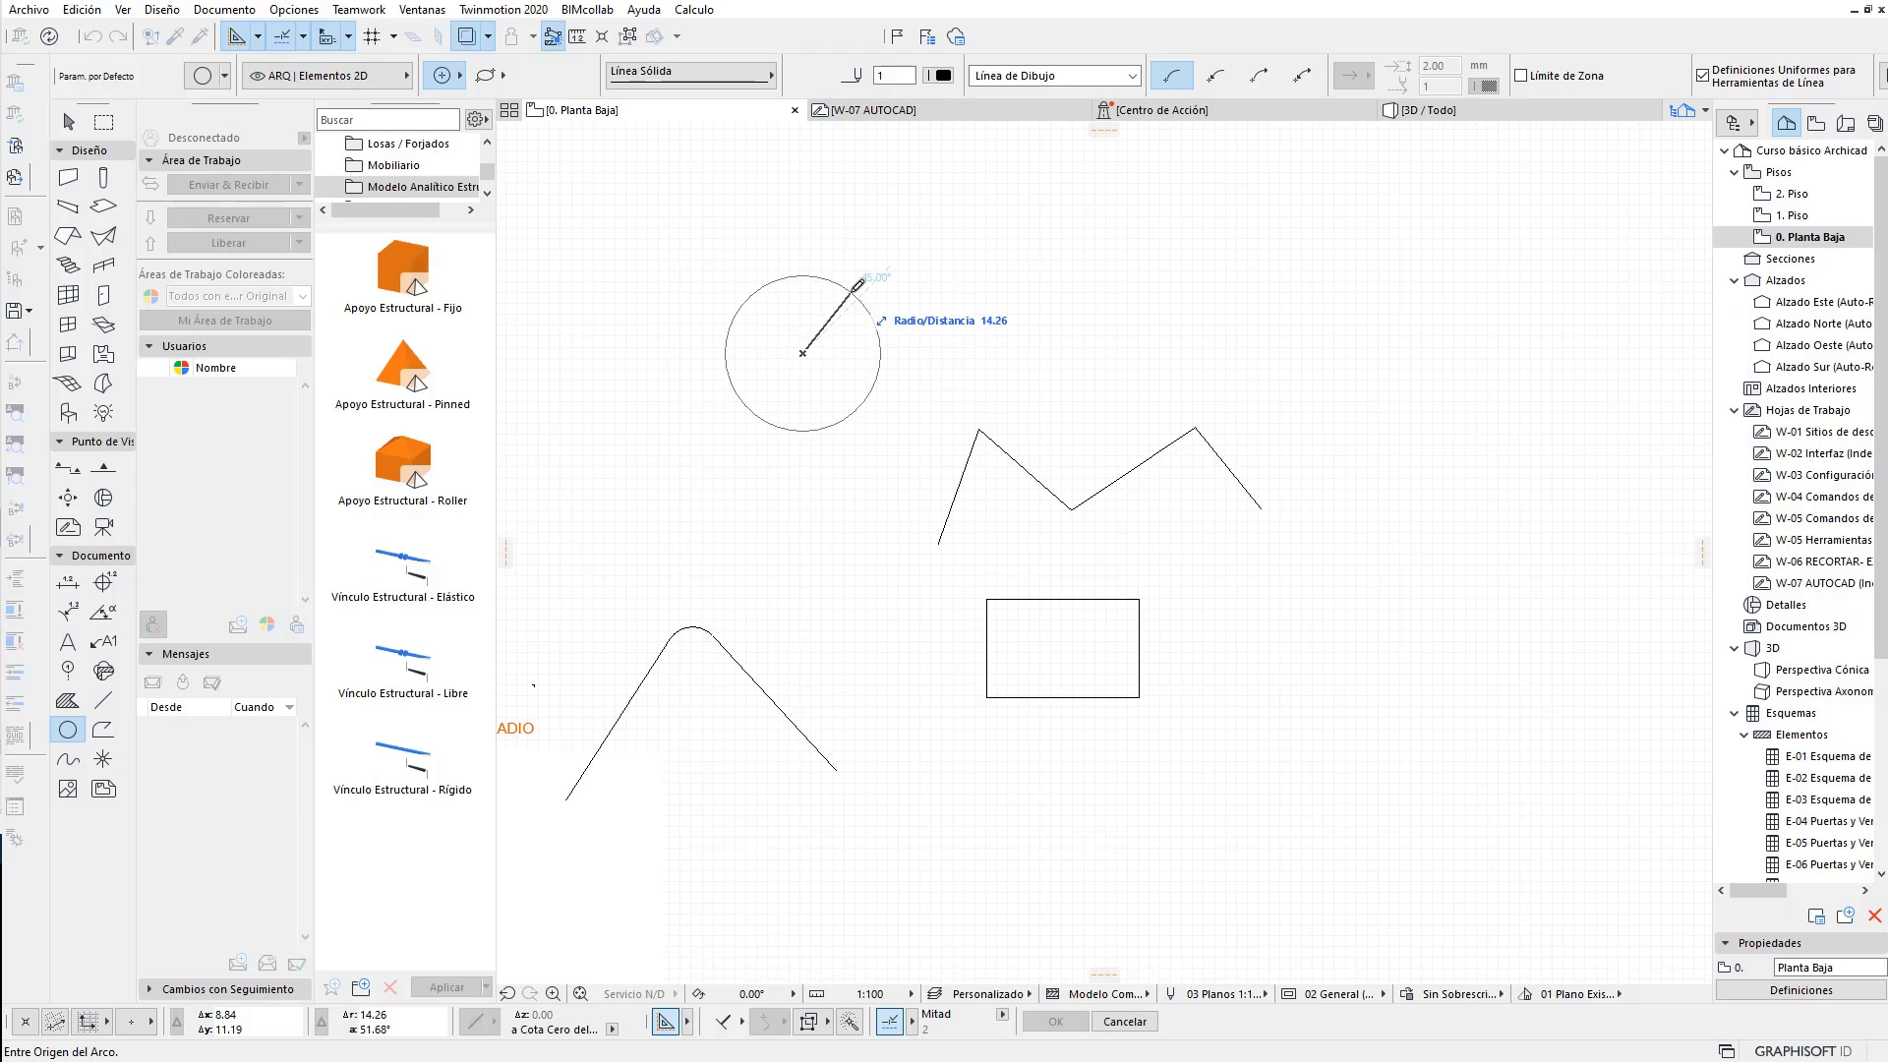
left_click(844, 288)
left_click(693, 325)
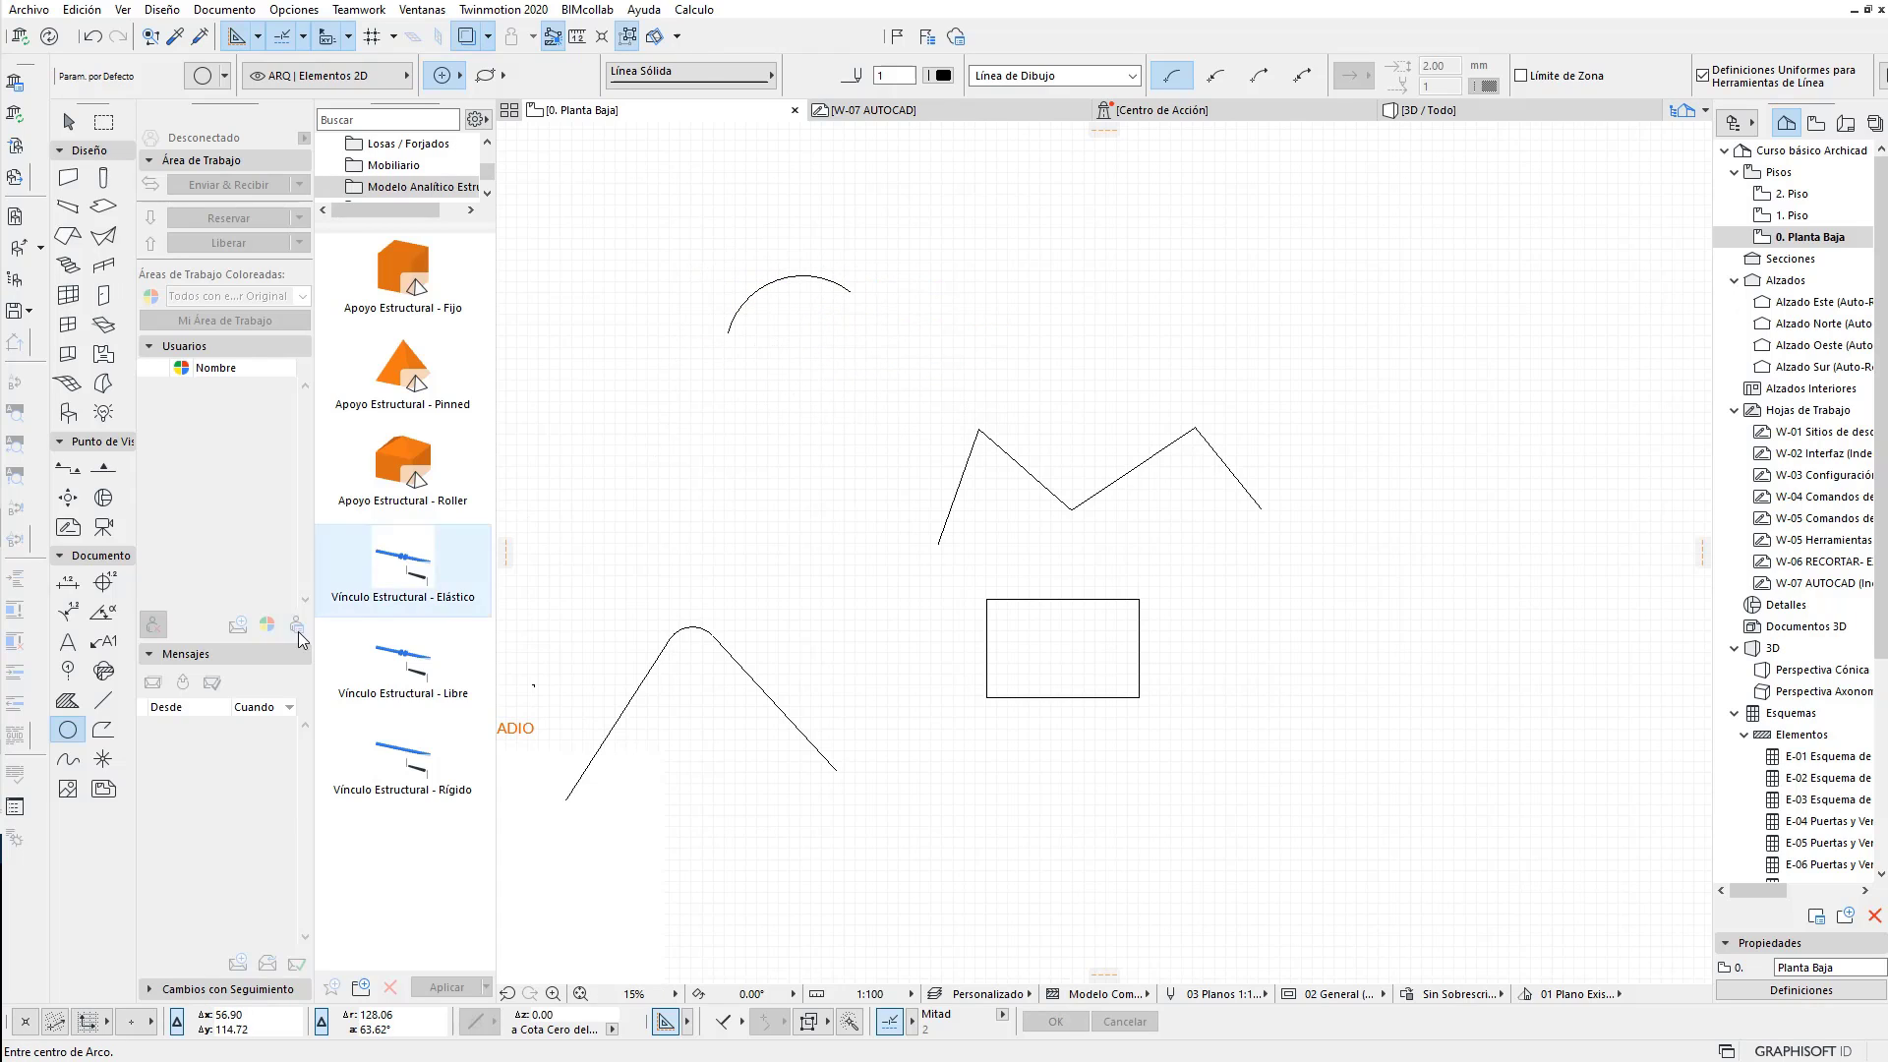
left_click(103, 700)
left_click(825, 516)
left_click(696, 408)
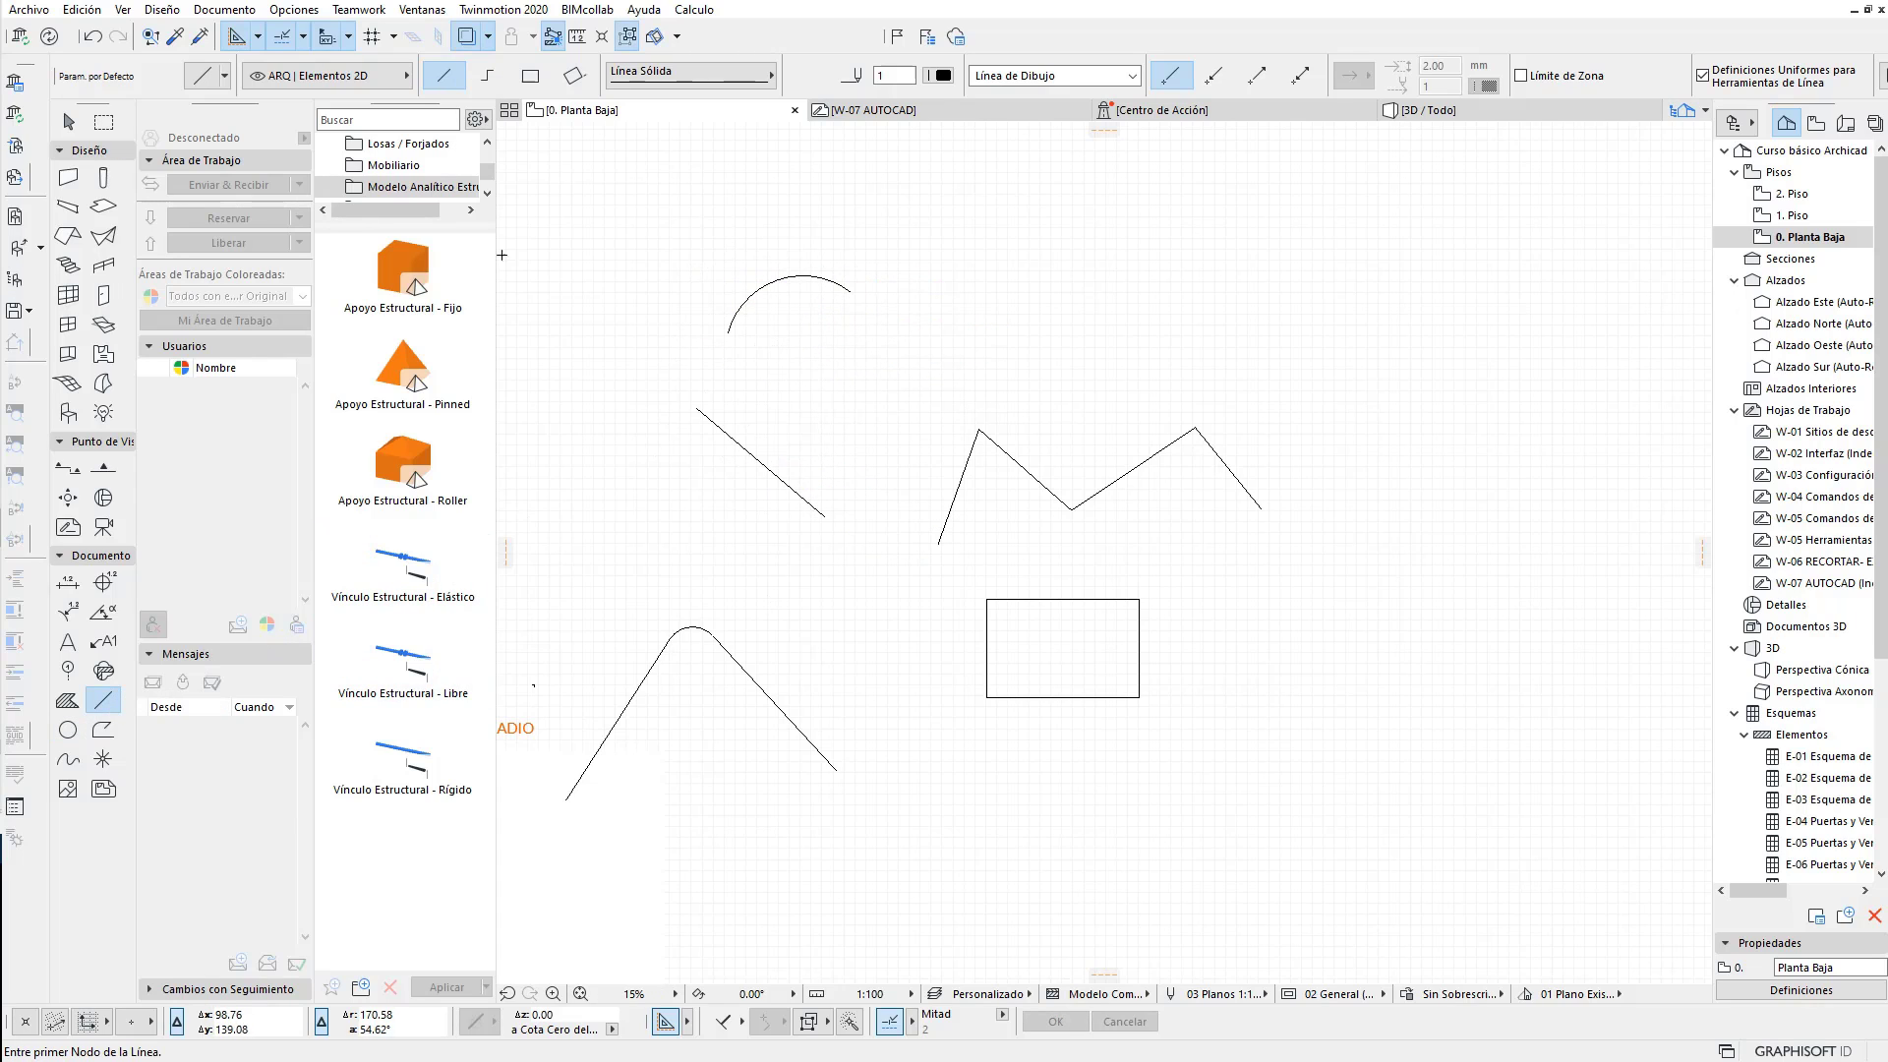
left_click(69, 122)
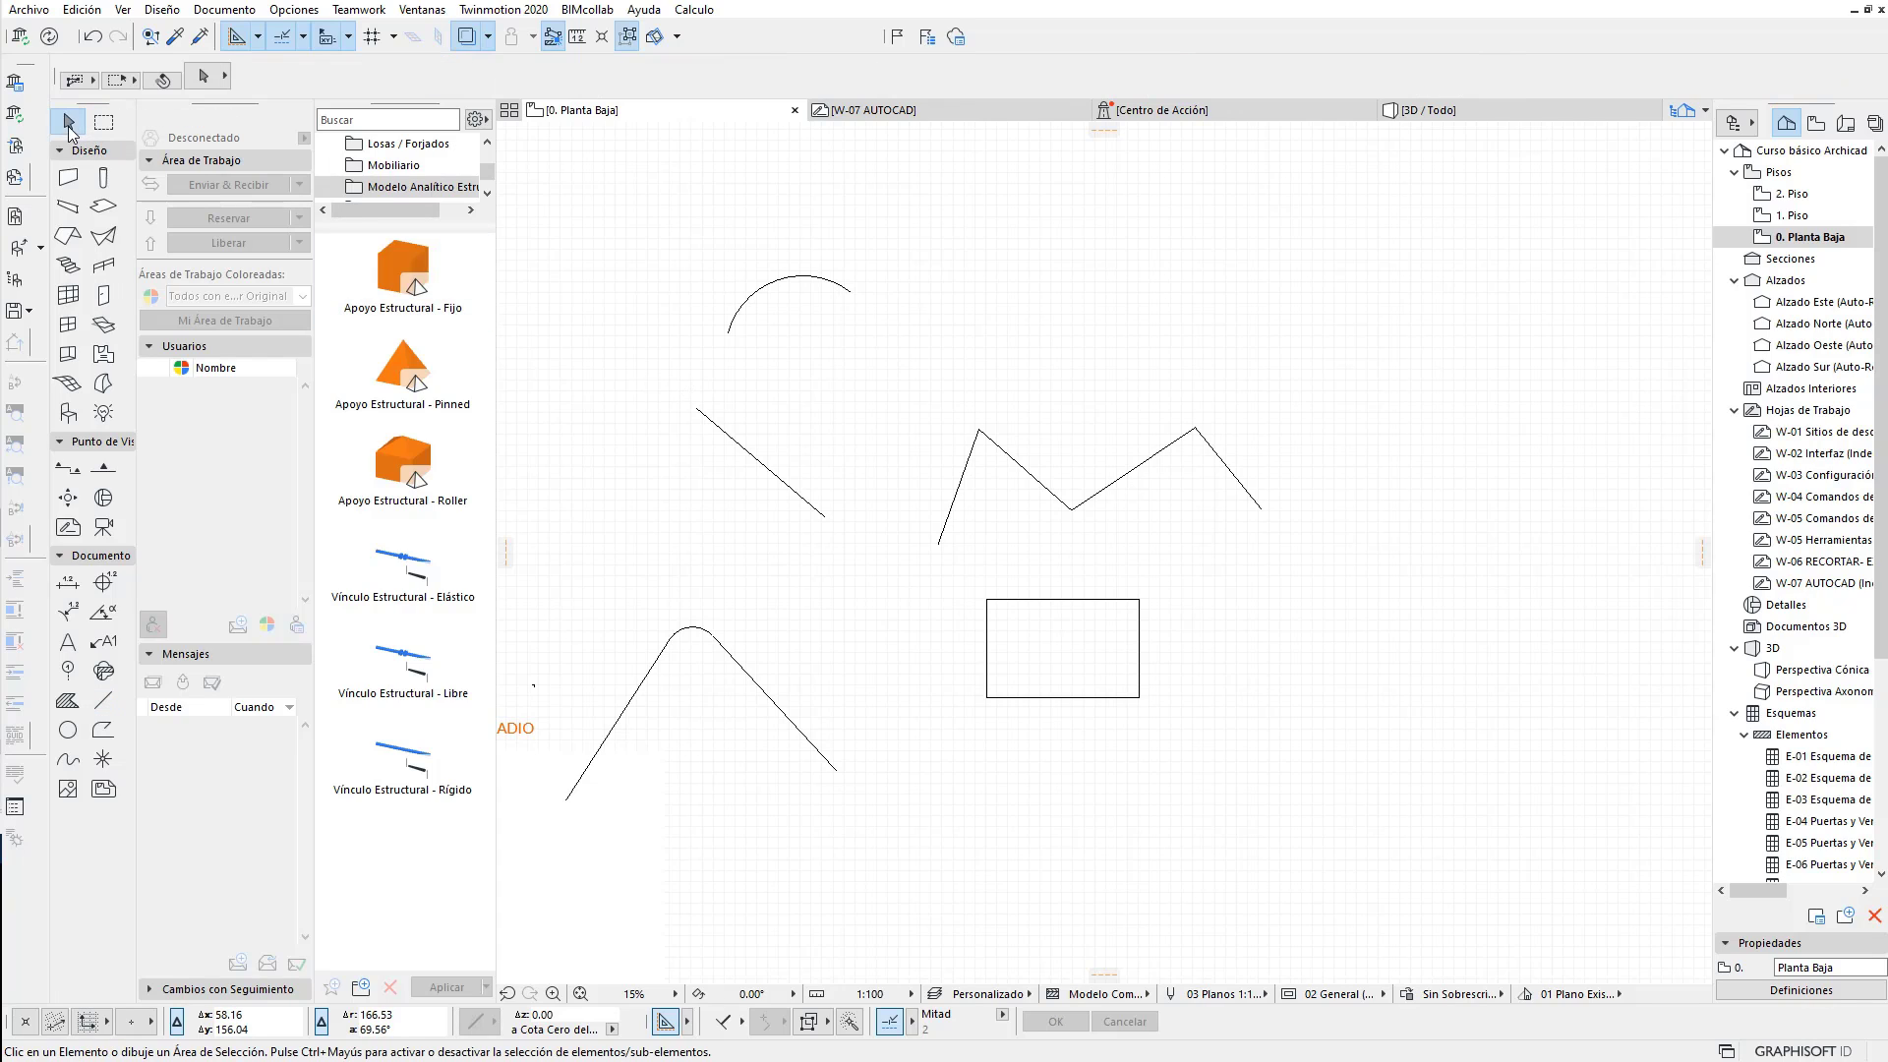
Step: Lengthen the arc's end and move the line's upper end toward the arc
left_click(733, 328)
left_click(729, 334)
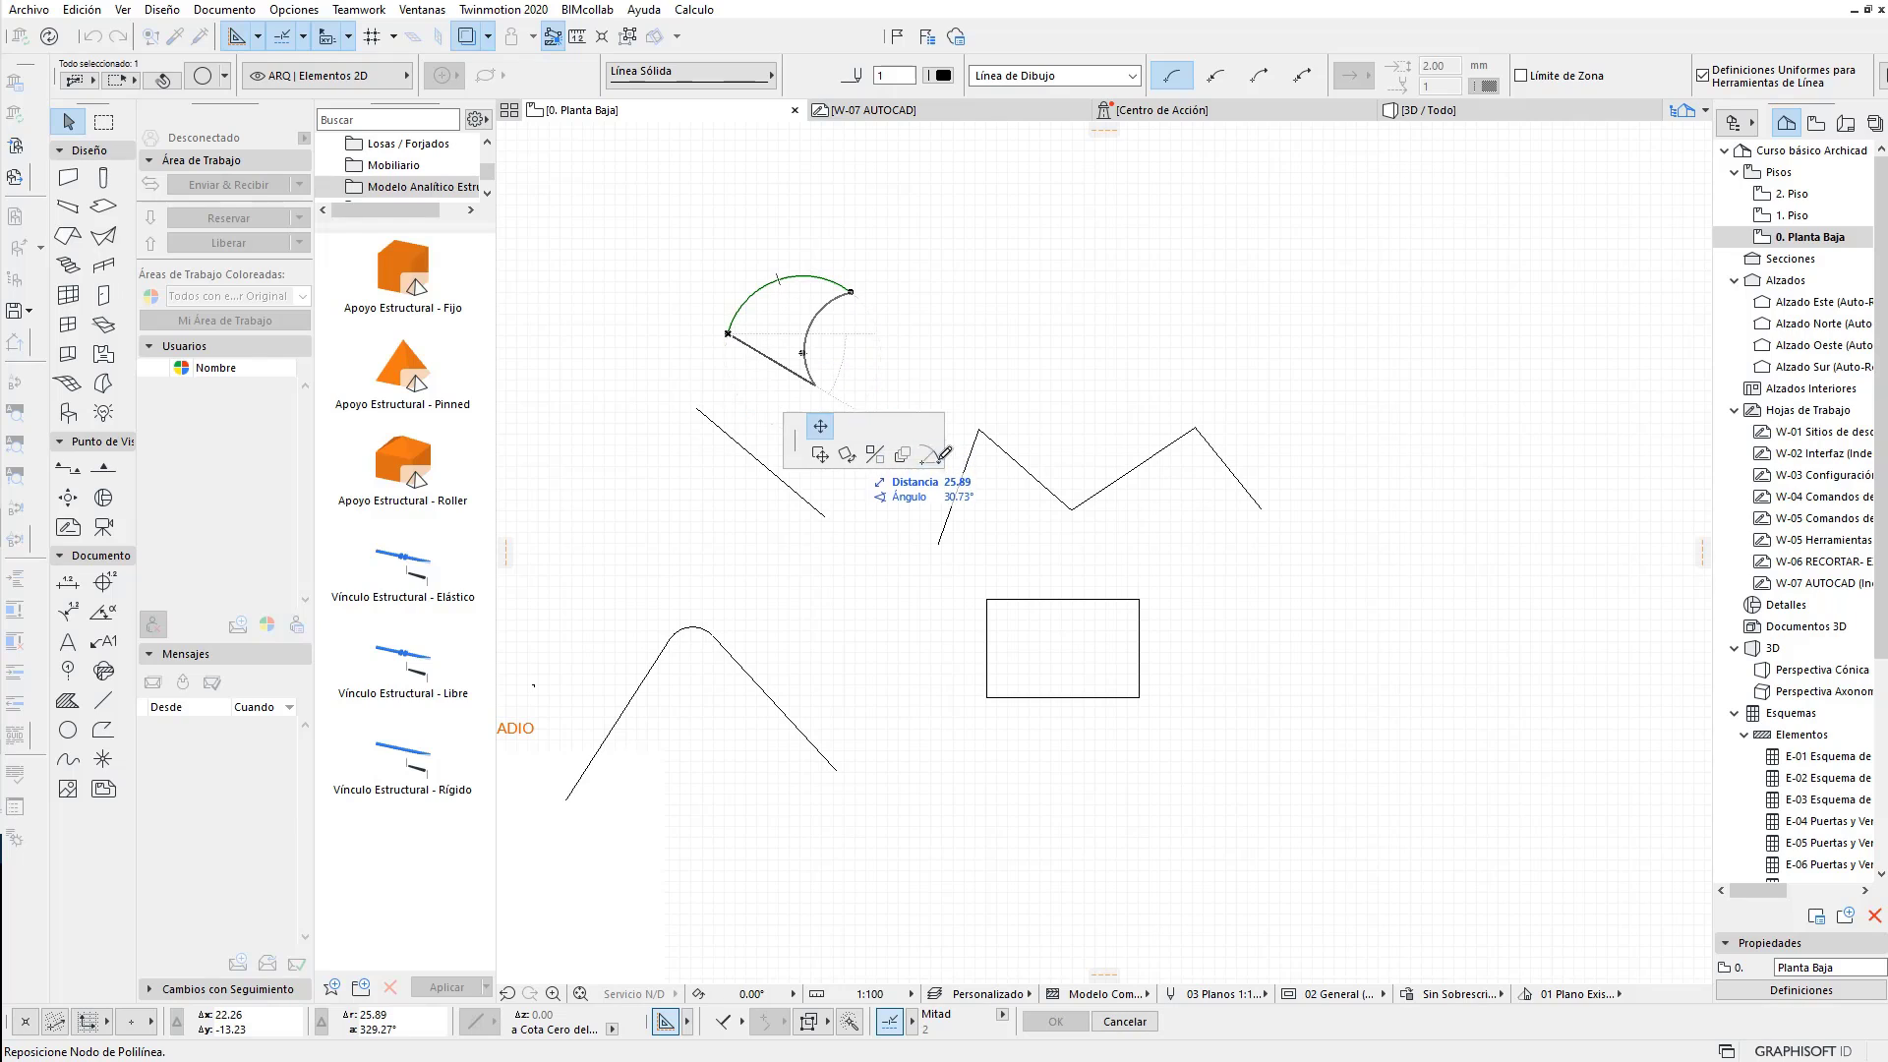
left_click(908, 407)
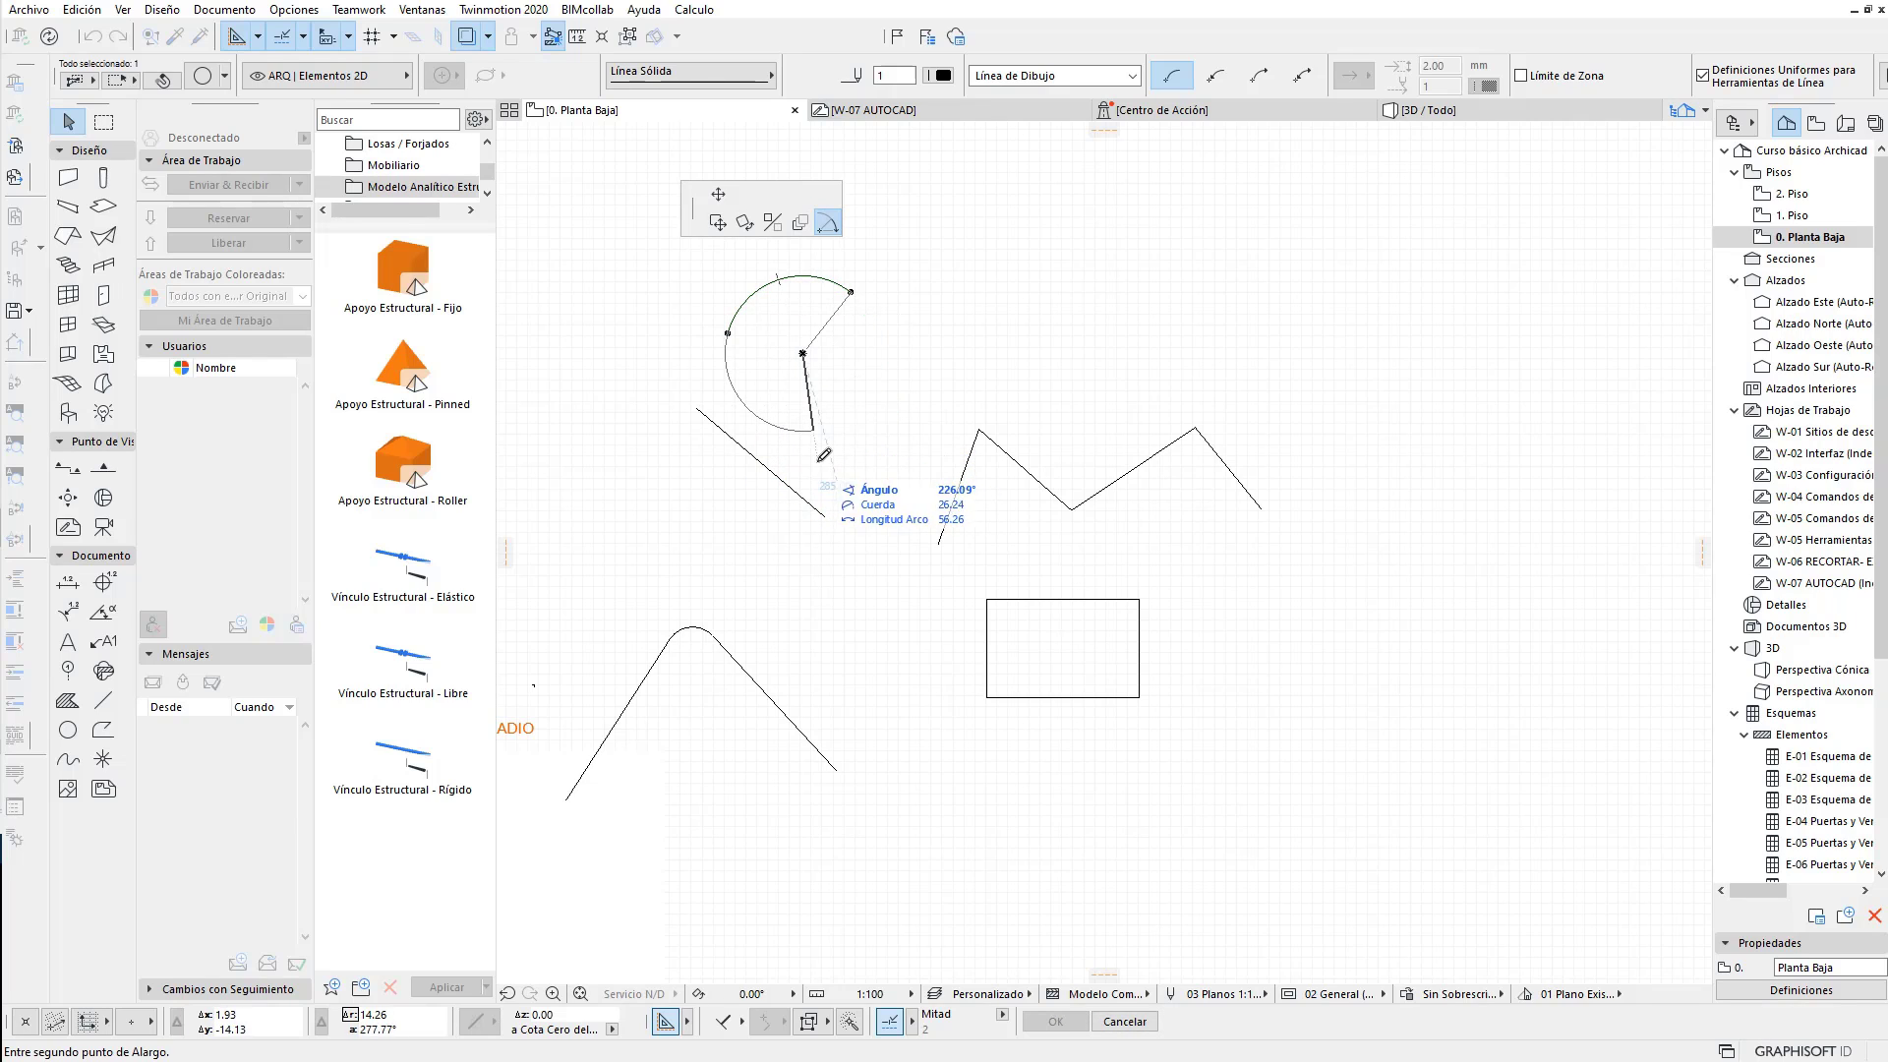
left_click(815, 465)
left_click(704, 421)
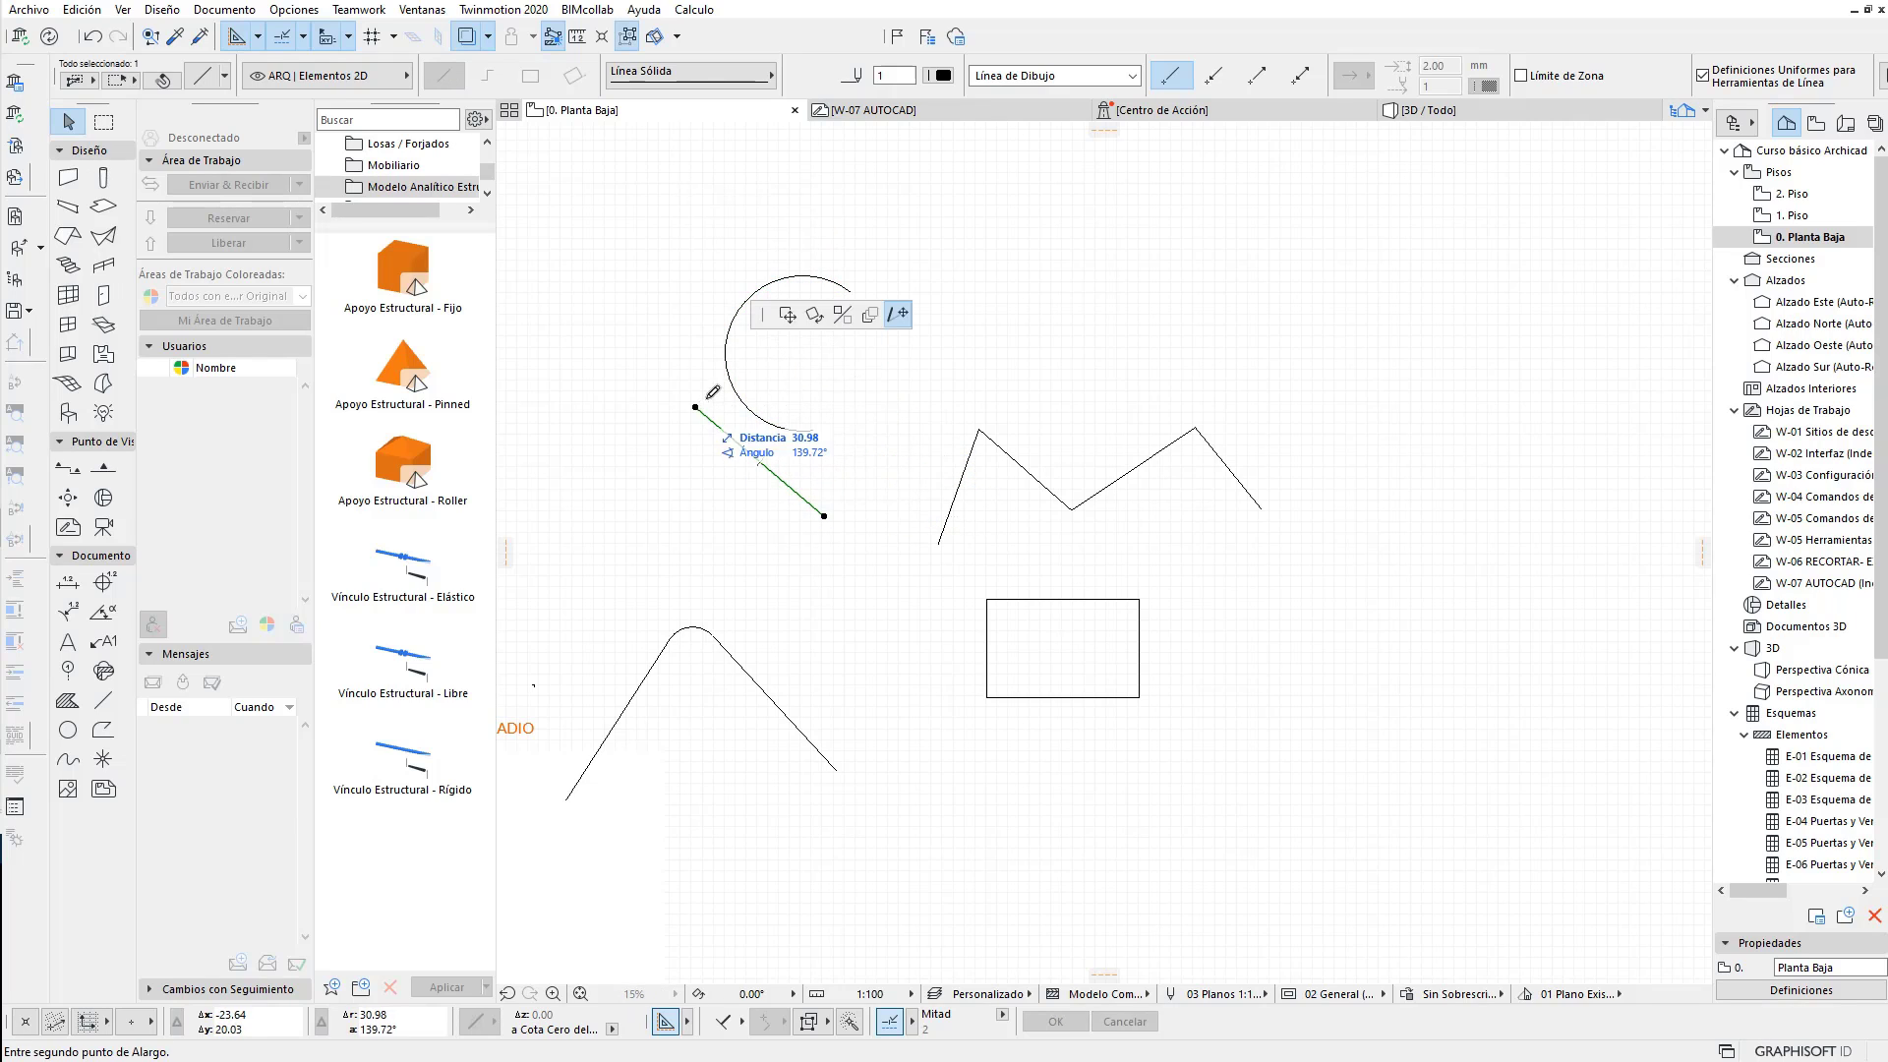
left_click(744, 380)
Step: Shorten the arc, stretch the line's upper end just left of it, and select both
left_click(826, 411)
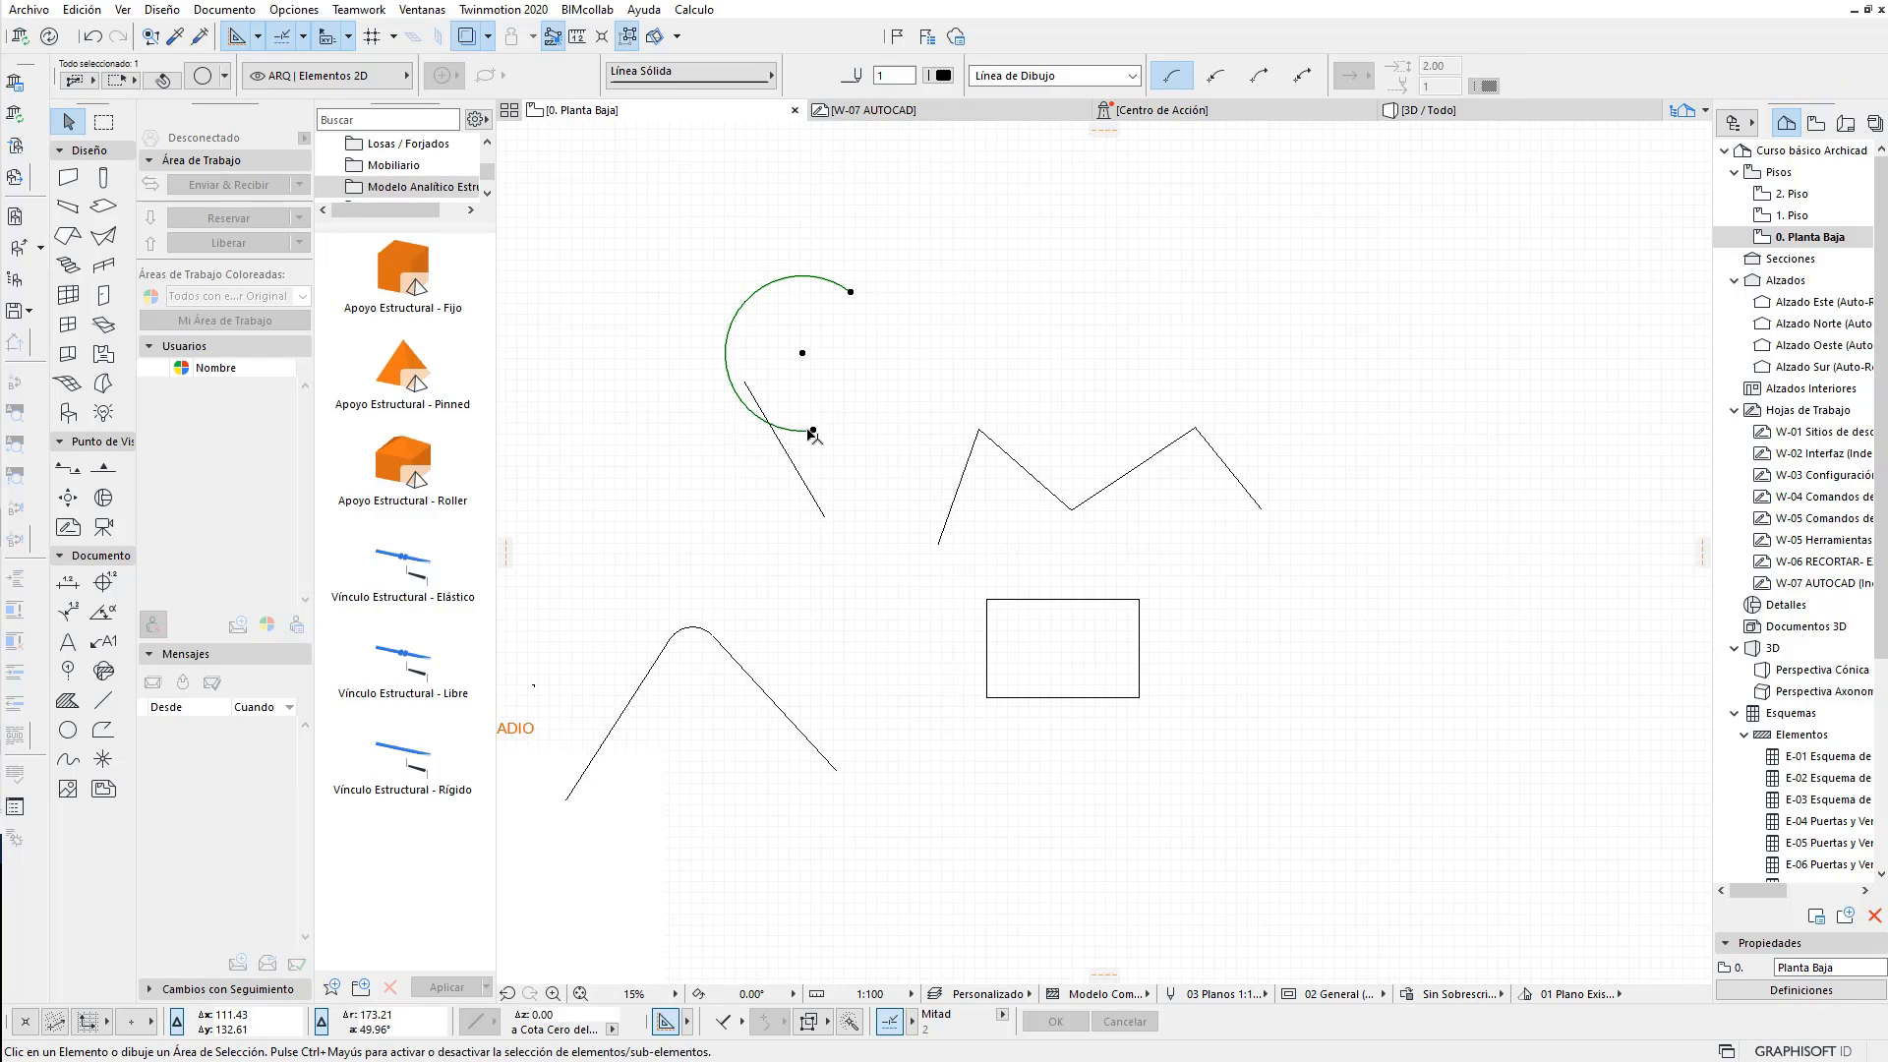
left_click(813, 428)
left_click(733, 301)
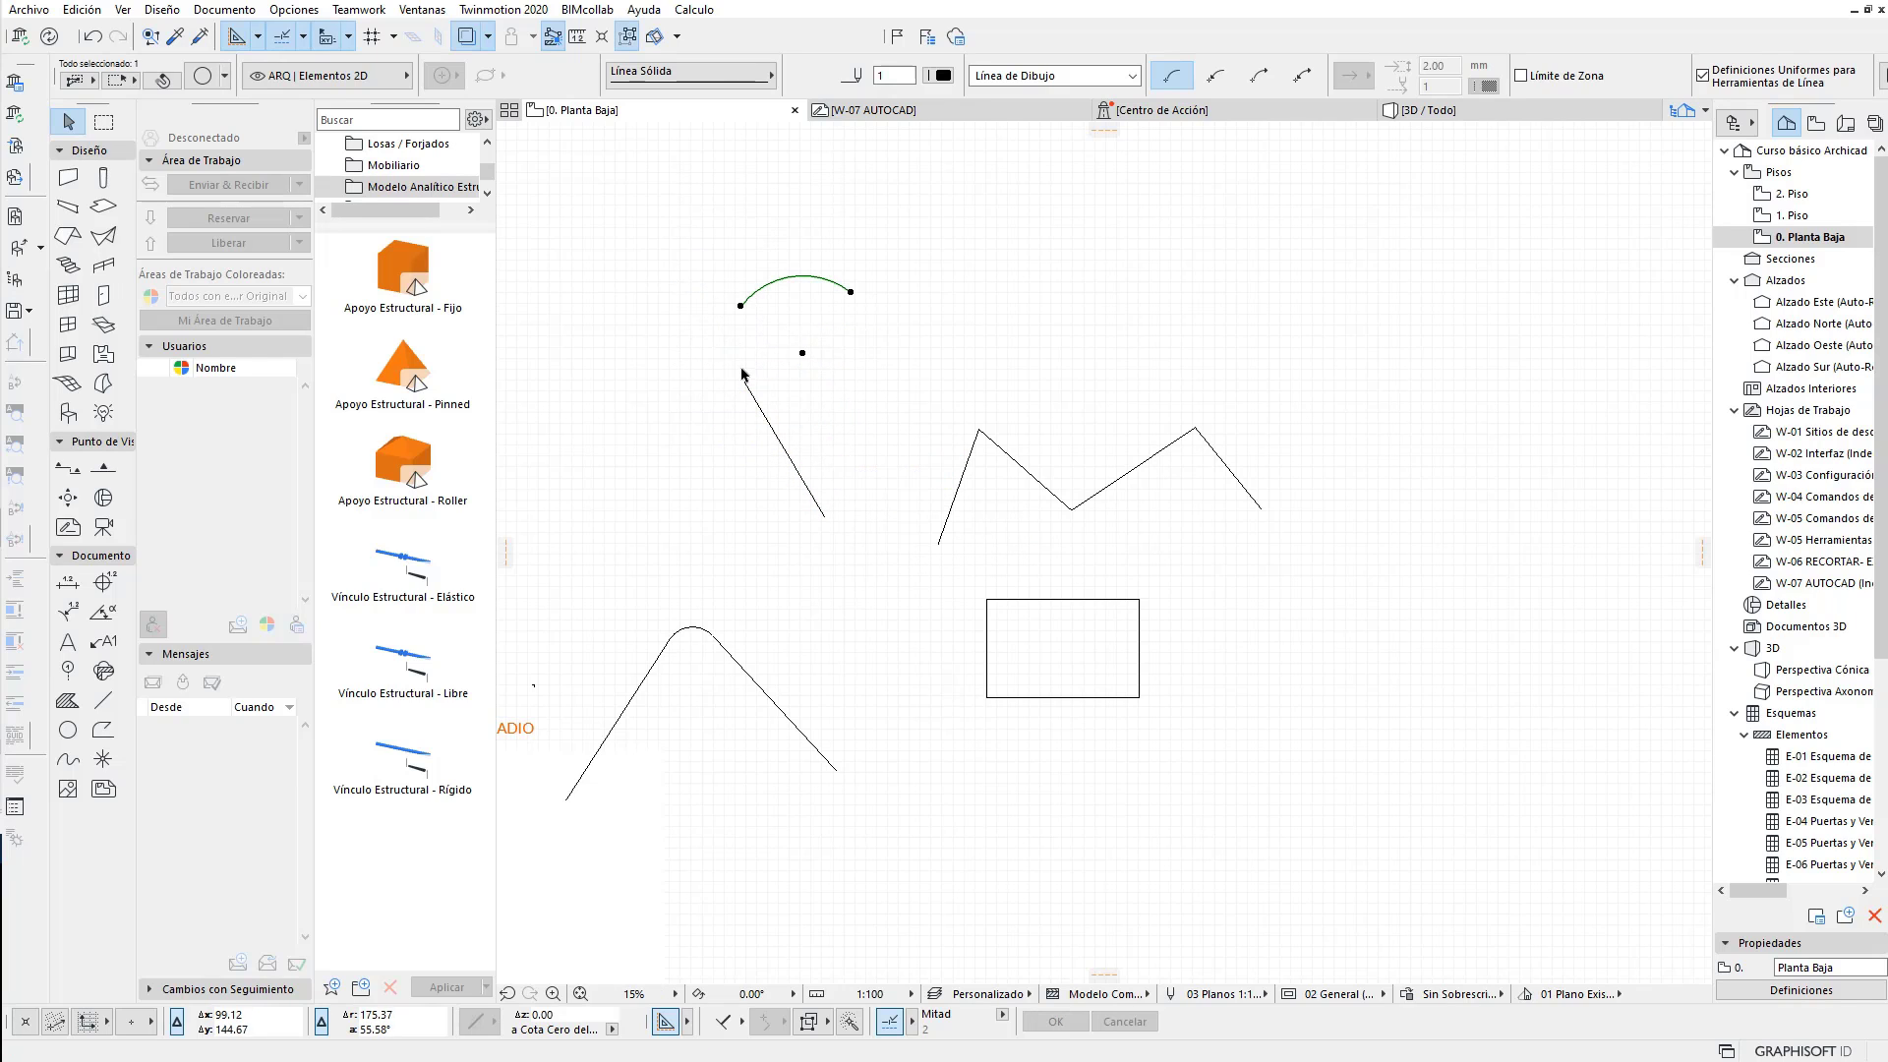
left_click(758, 403)
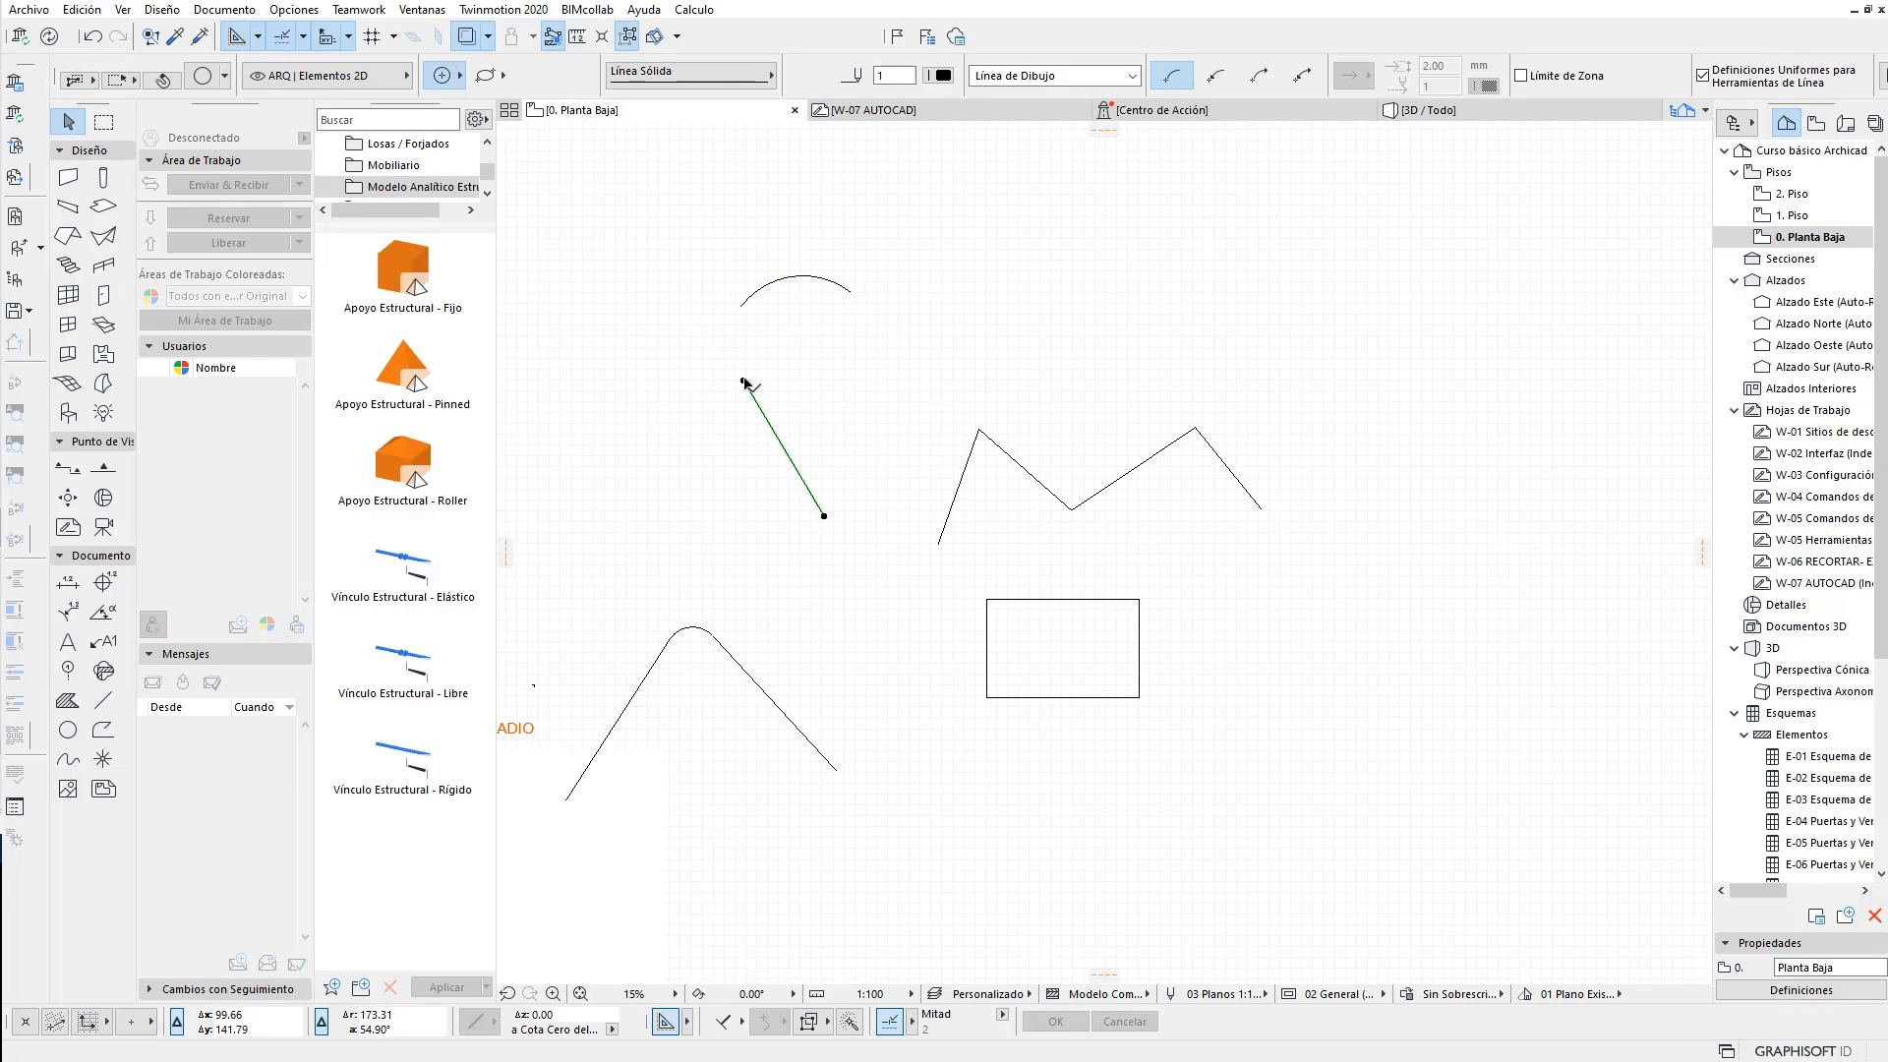
left_click(693, 295)
left_click(872, 297)
left_click_drag(901, 237, 653, 388)
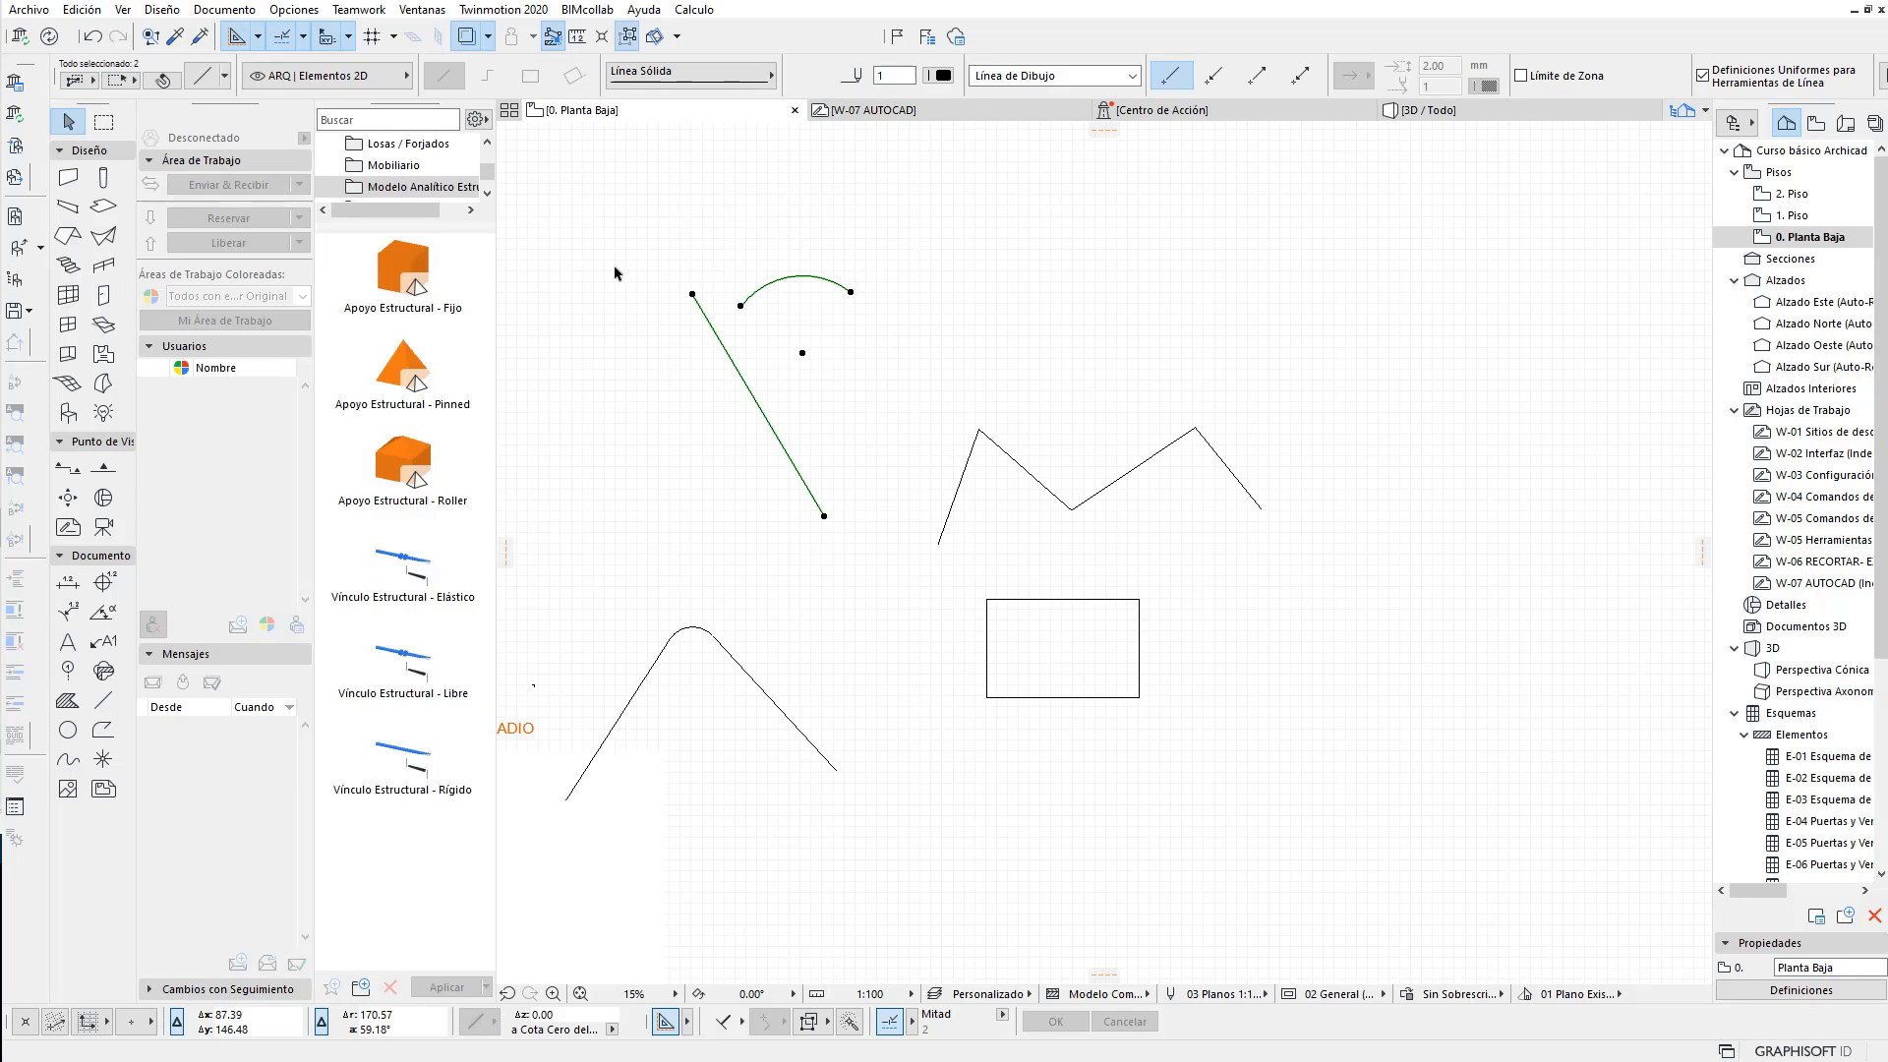
left_click(82, 9)
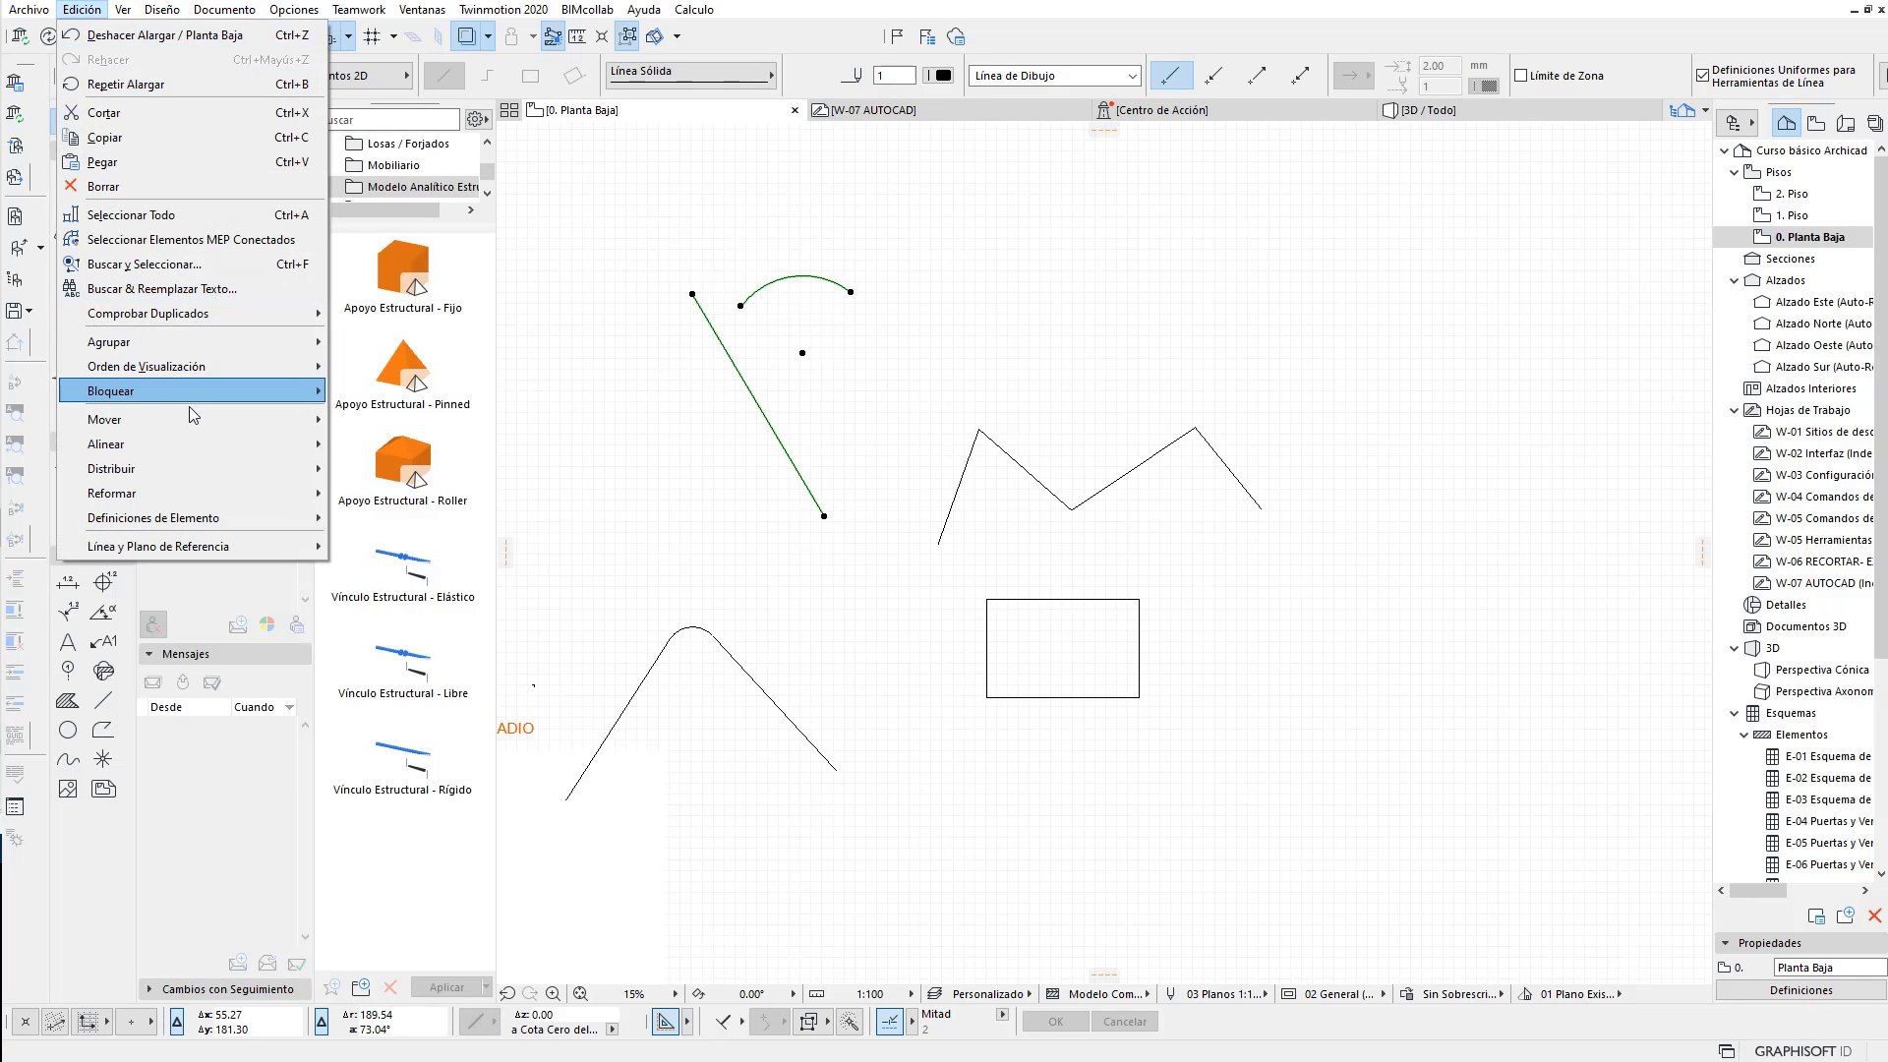
mouse_move(113, 492)
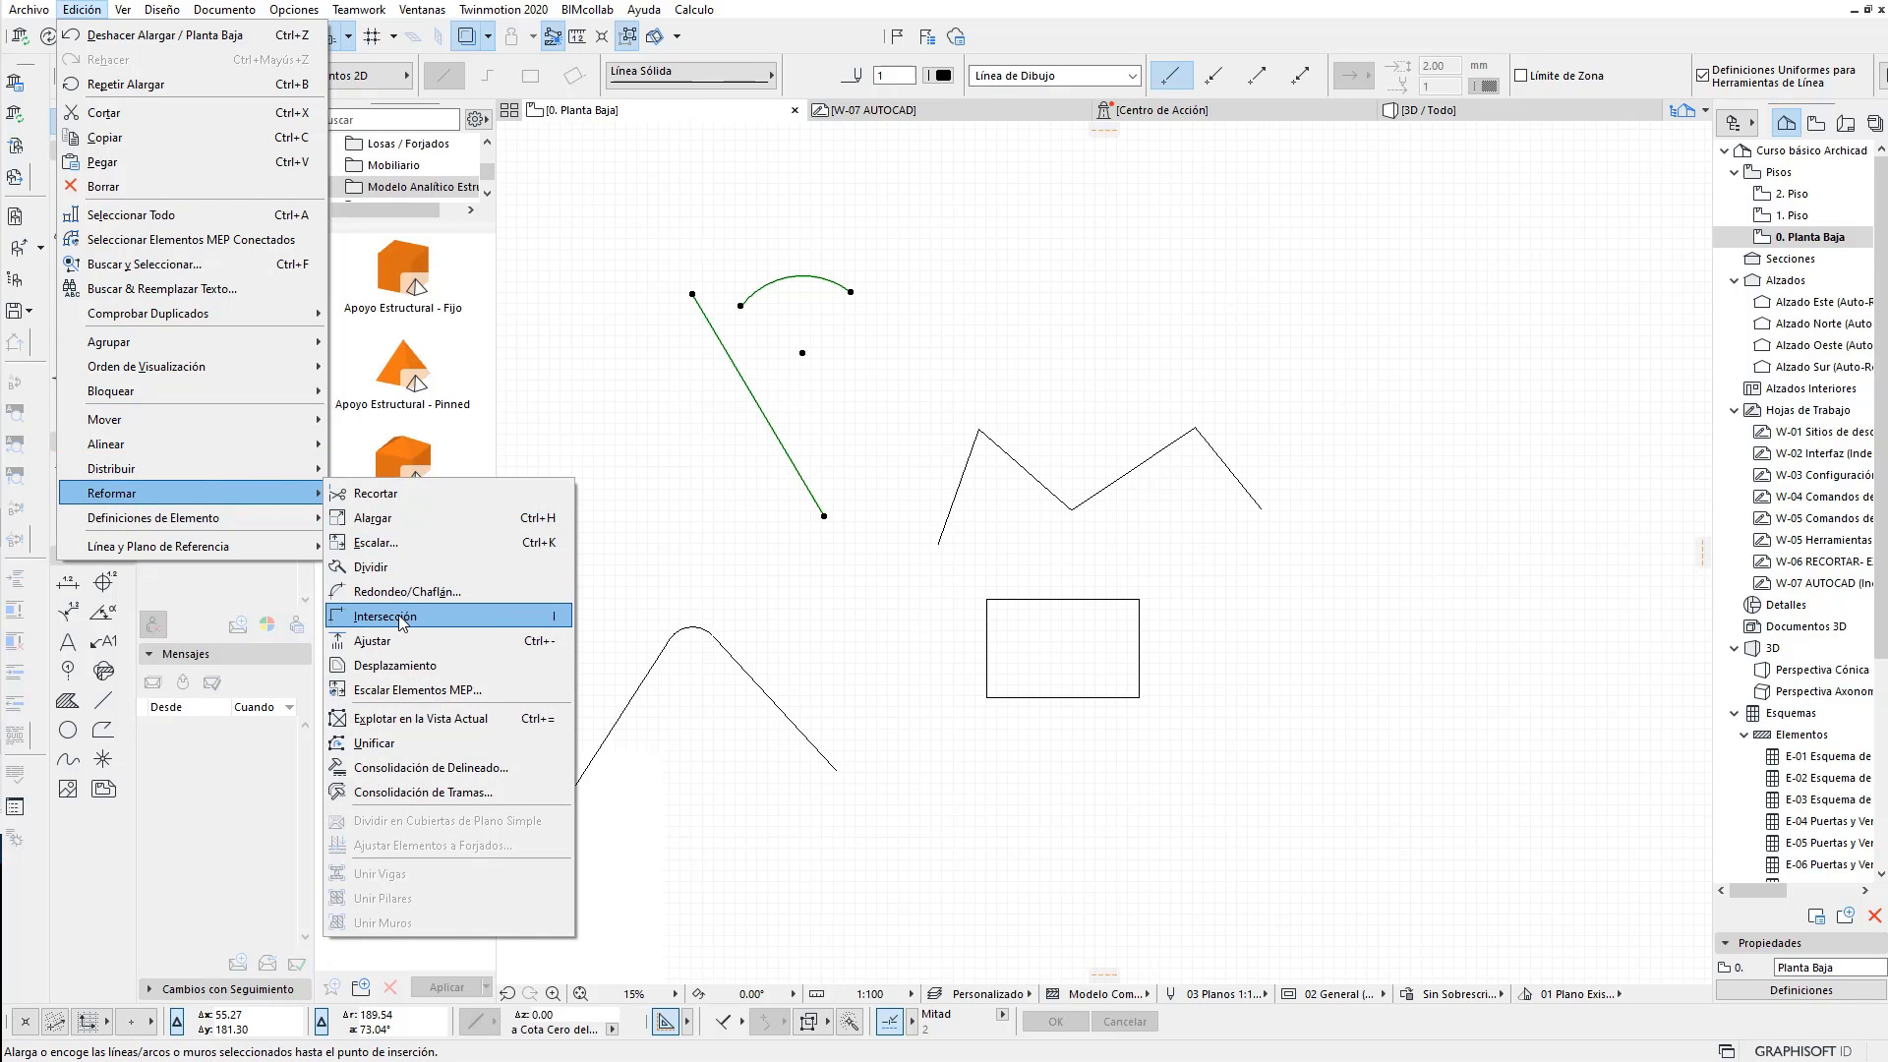
Step: Try intersecting the line and arc, then undo it
left_click(389, 615)
scroll(767, 324, "up", 1)
scroll(767, 325, "up", 2)
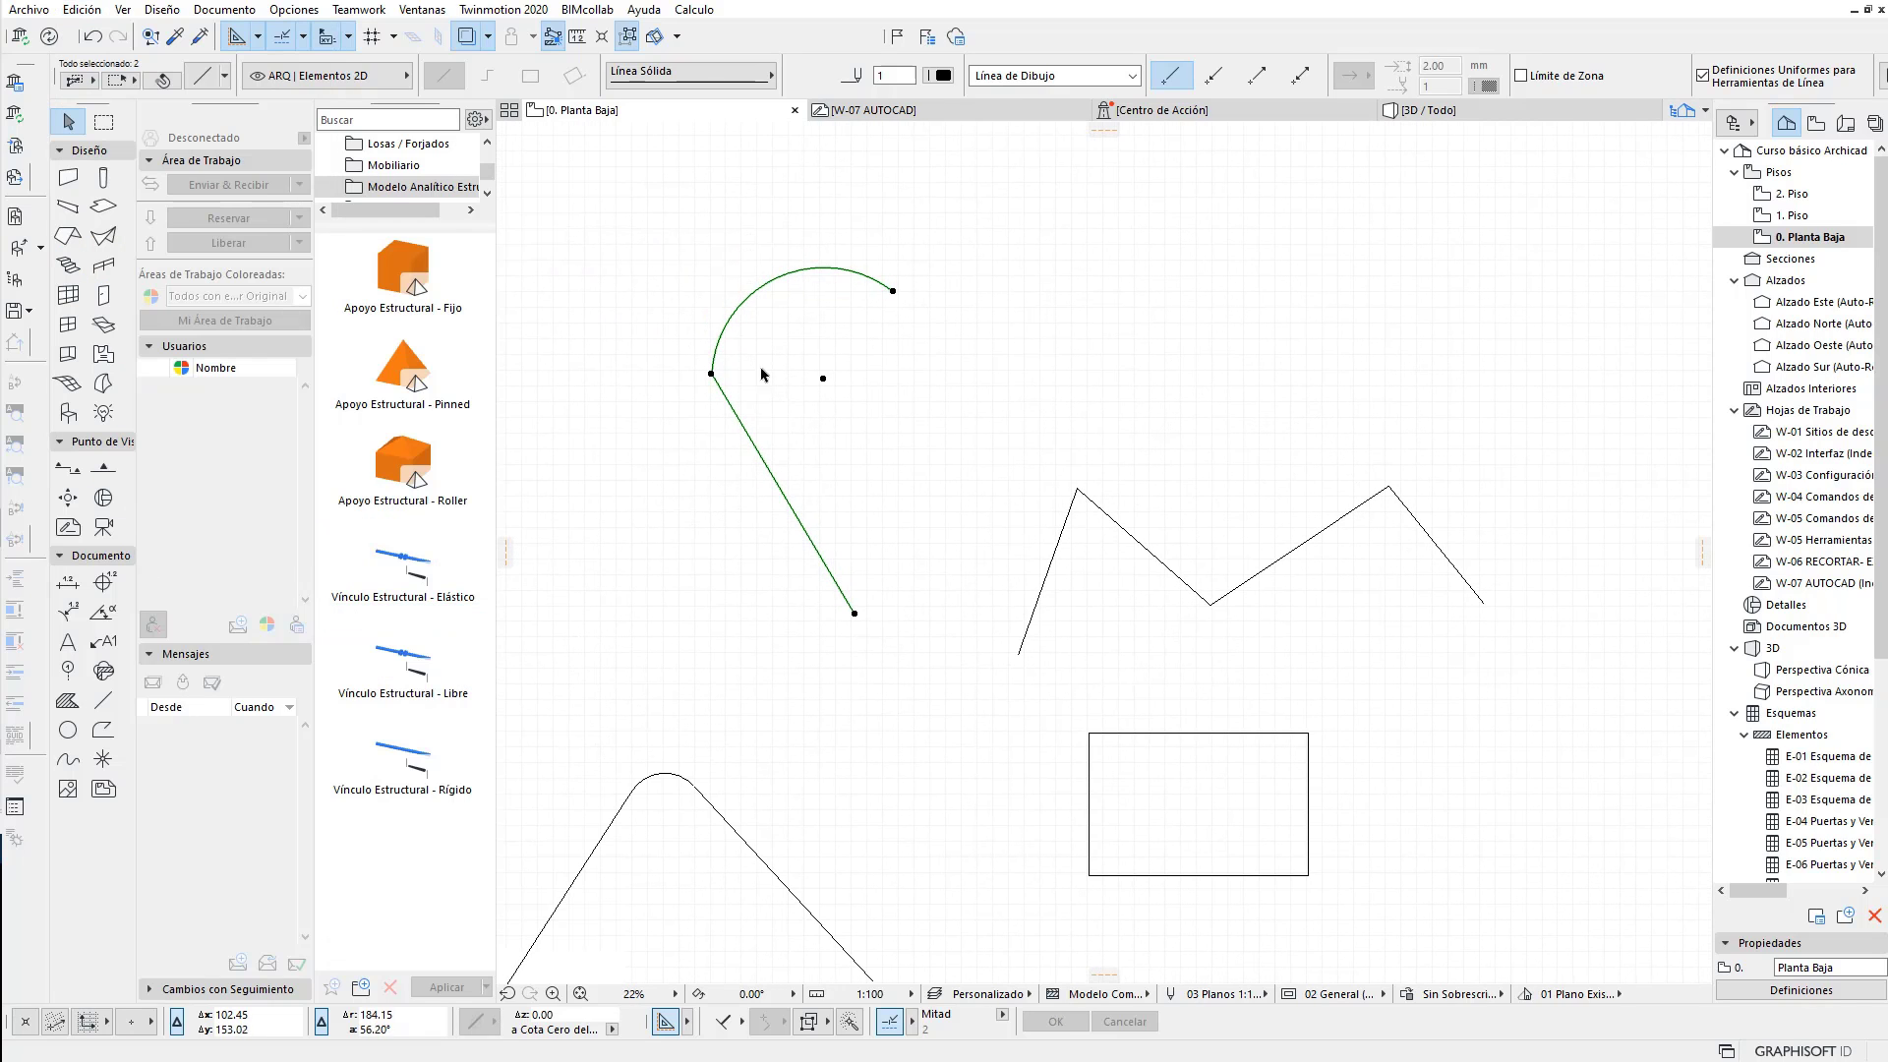
key("Escape")
key("ctrl+z")
Step: Reposition the line's end nodes so its upper end runs past the arc's left end
left_click(854, 614)
middle_click_drag(741, 382, 936, 637)
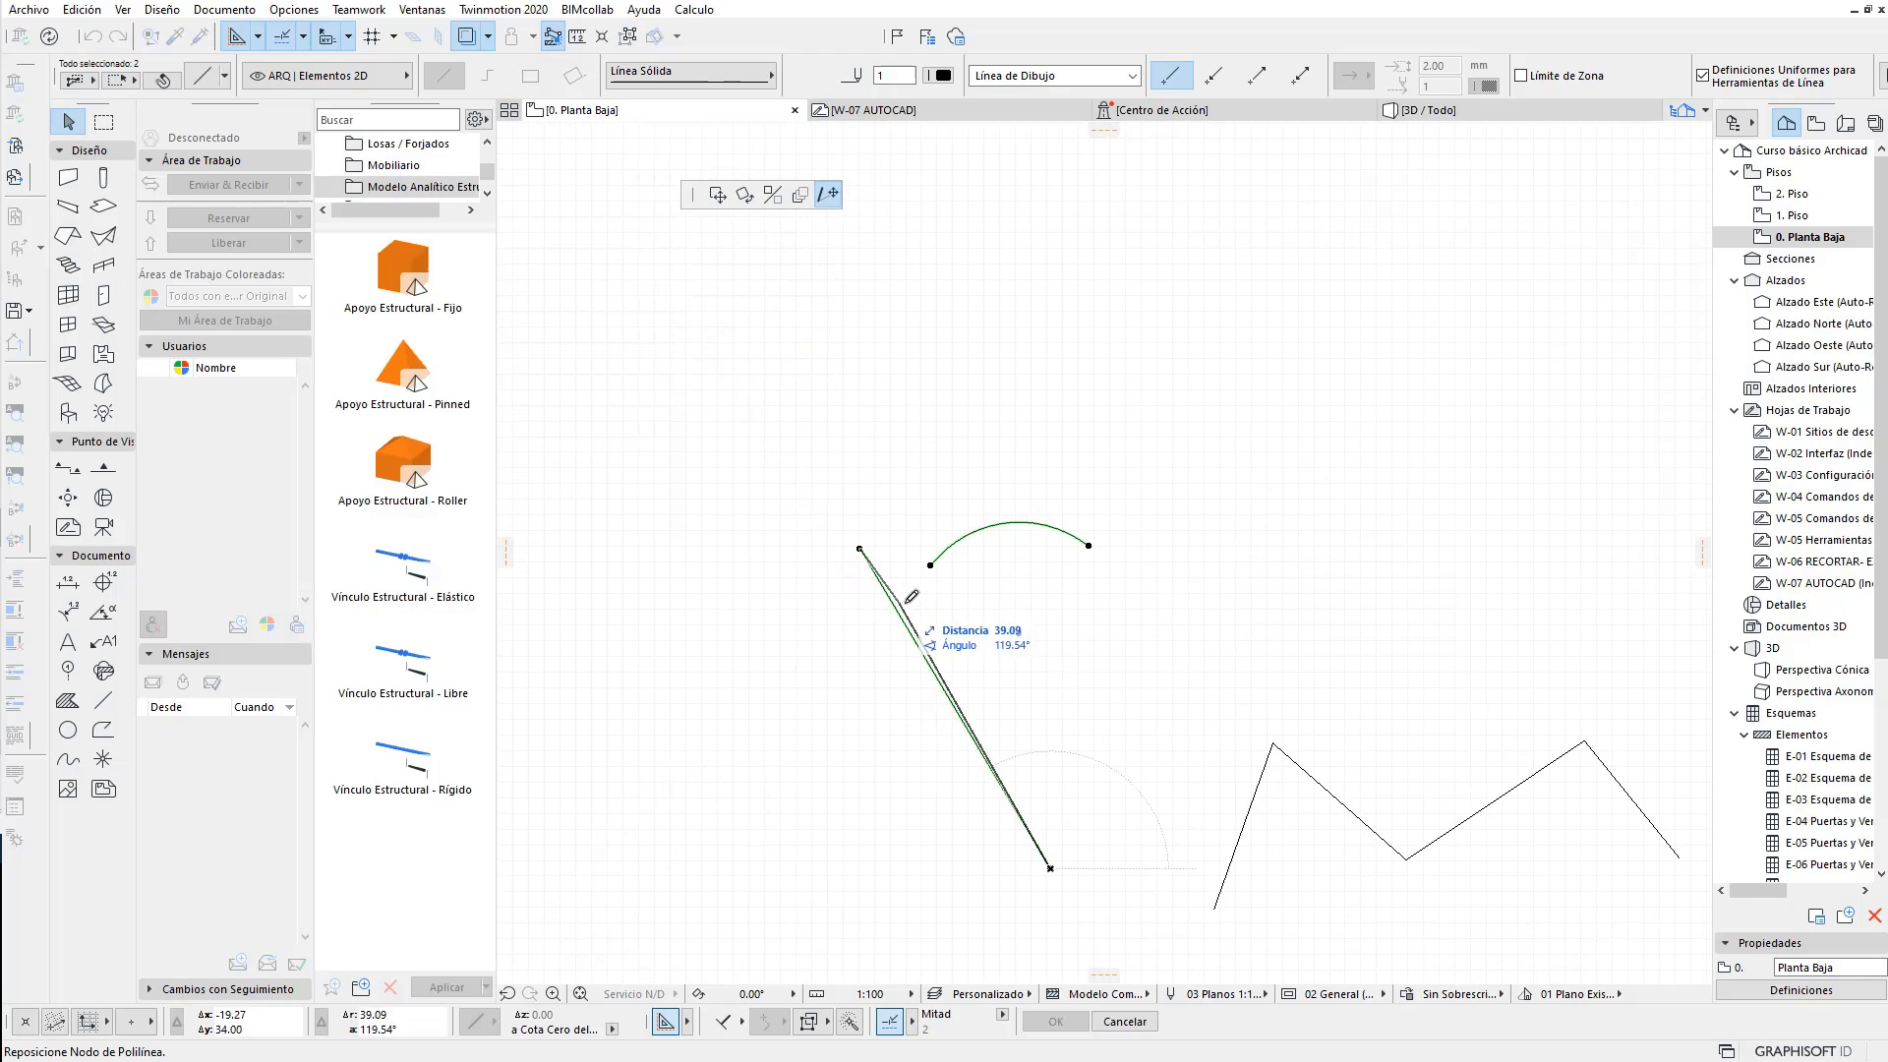
left_click(934, 651)
left_click(860, 551)
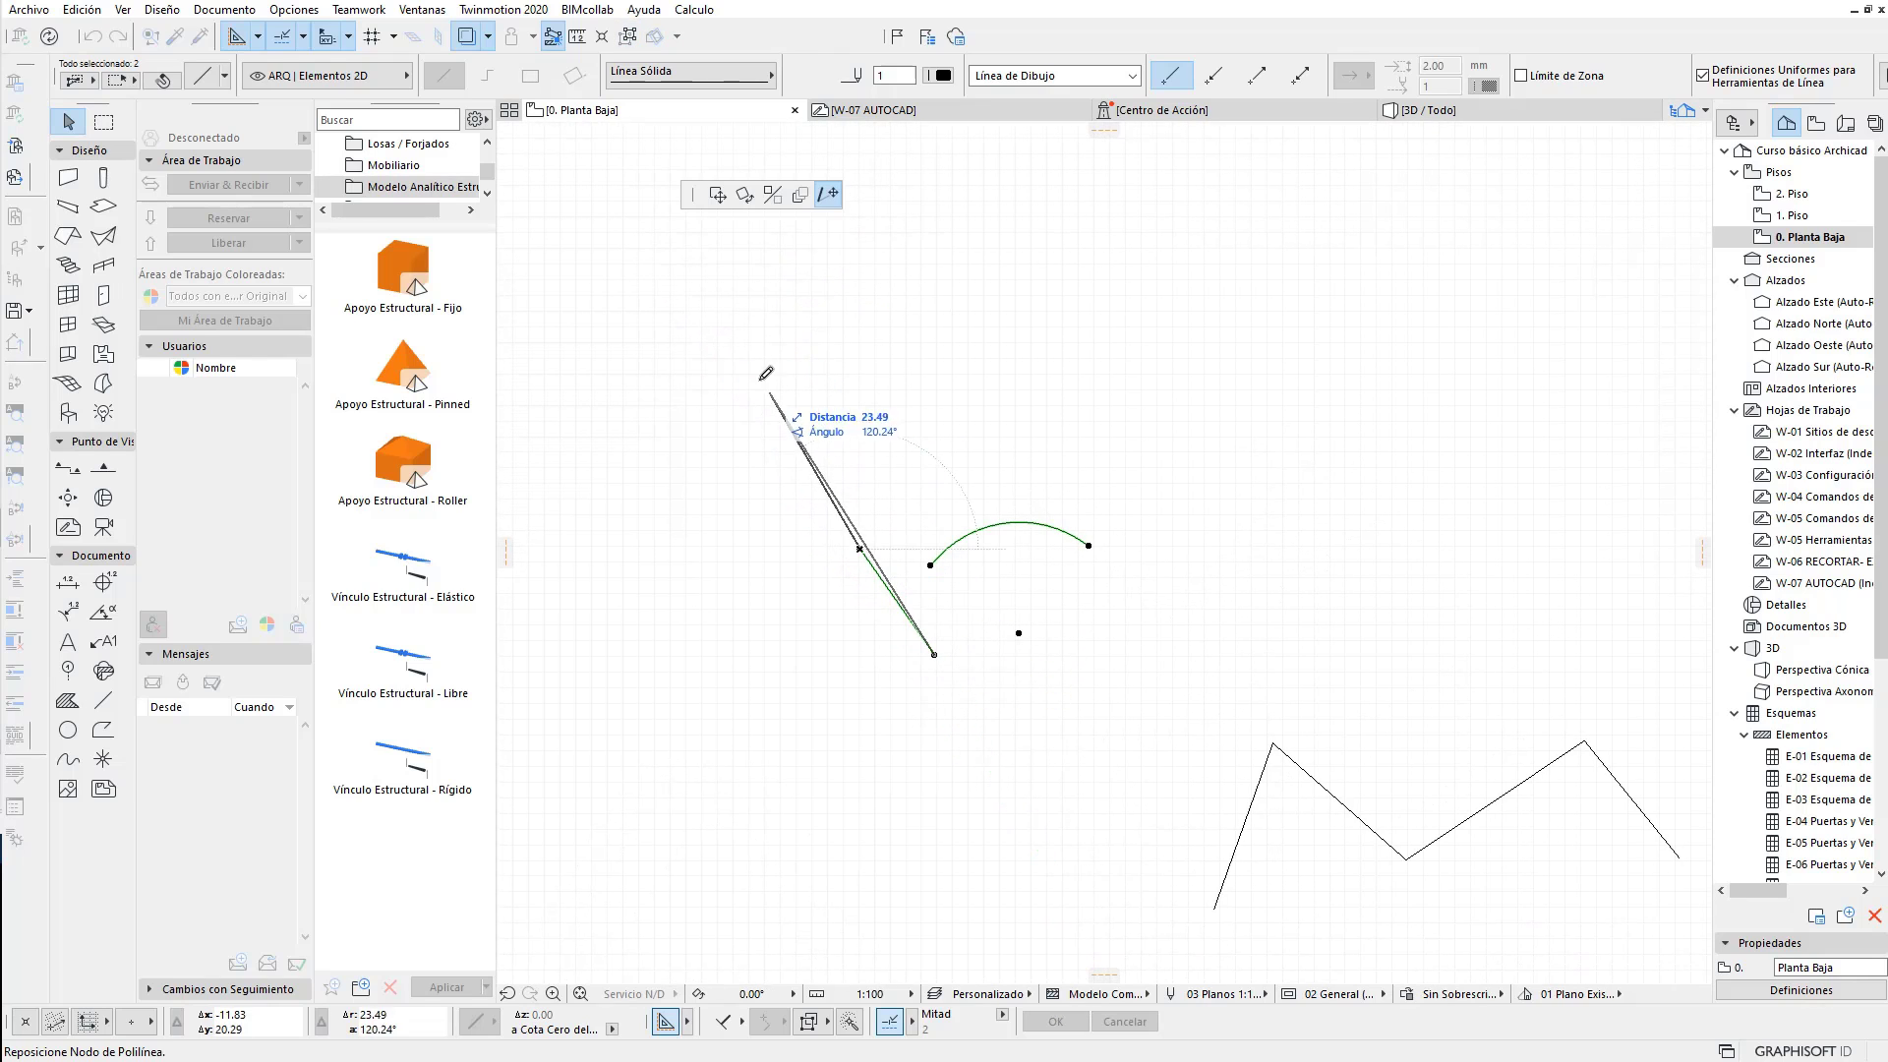
left_click(722, 354)
middle_click_drag(953, 605, 851, 500)
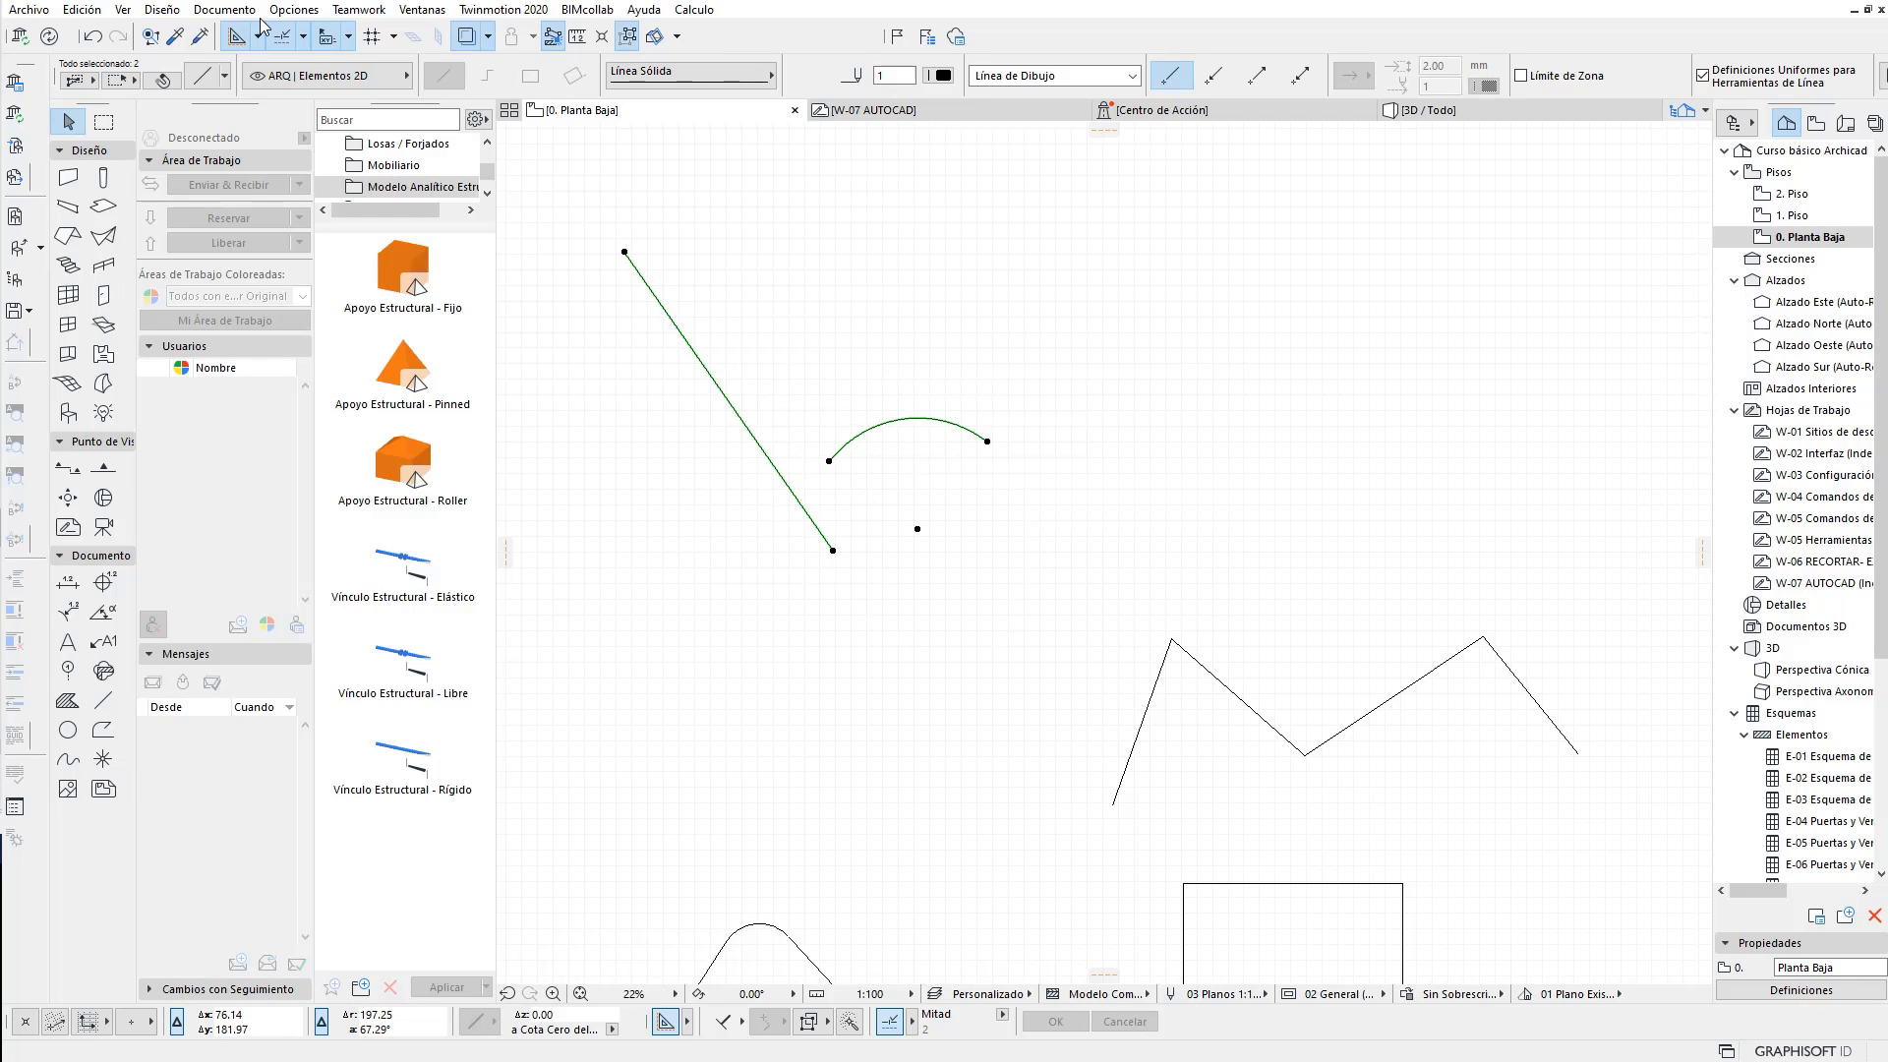
left_click(81, 8)
mouse_move(112, 493)
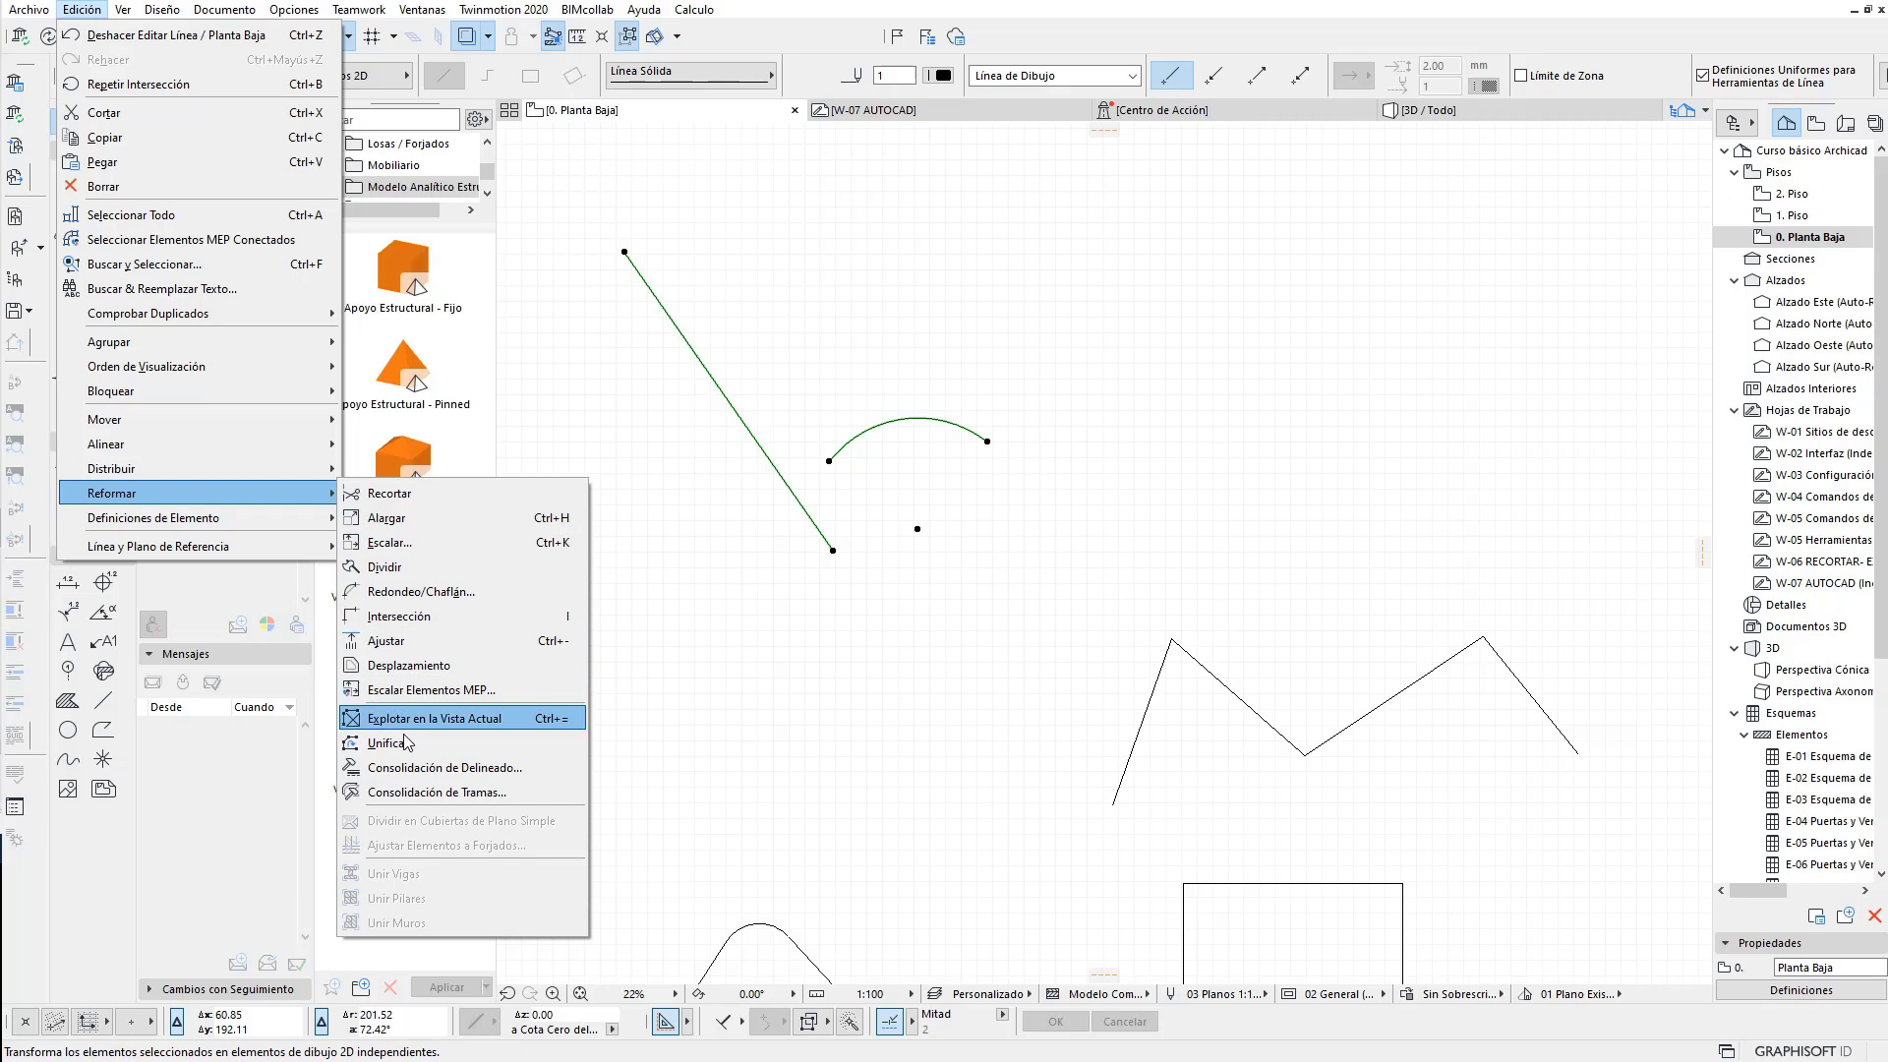
Step: Try a rounded fillet between the line and arc, then undo it
left_click(432, 593)
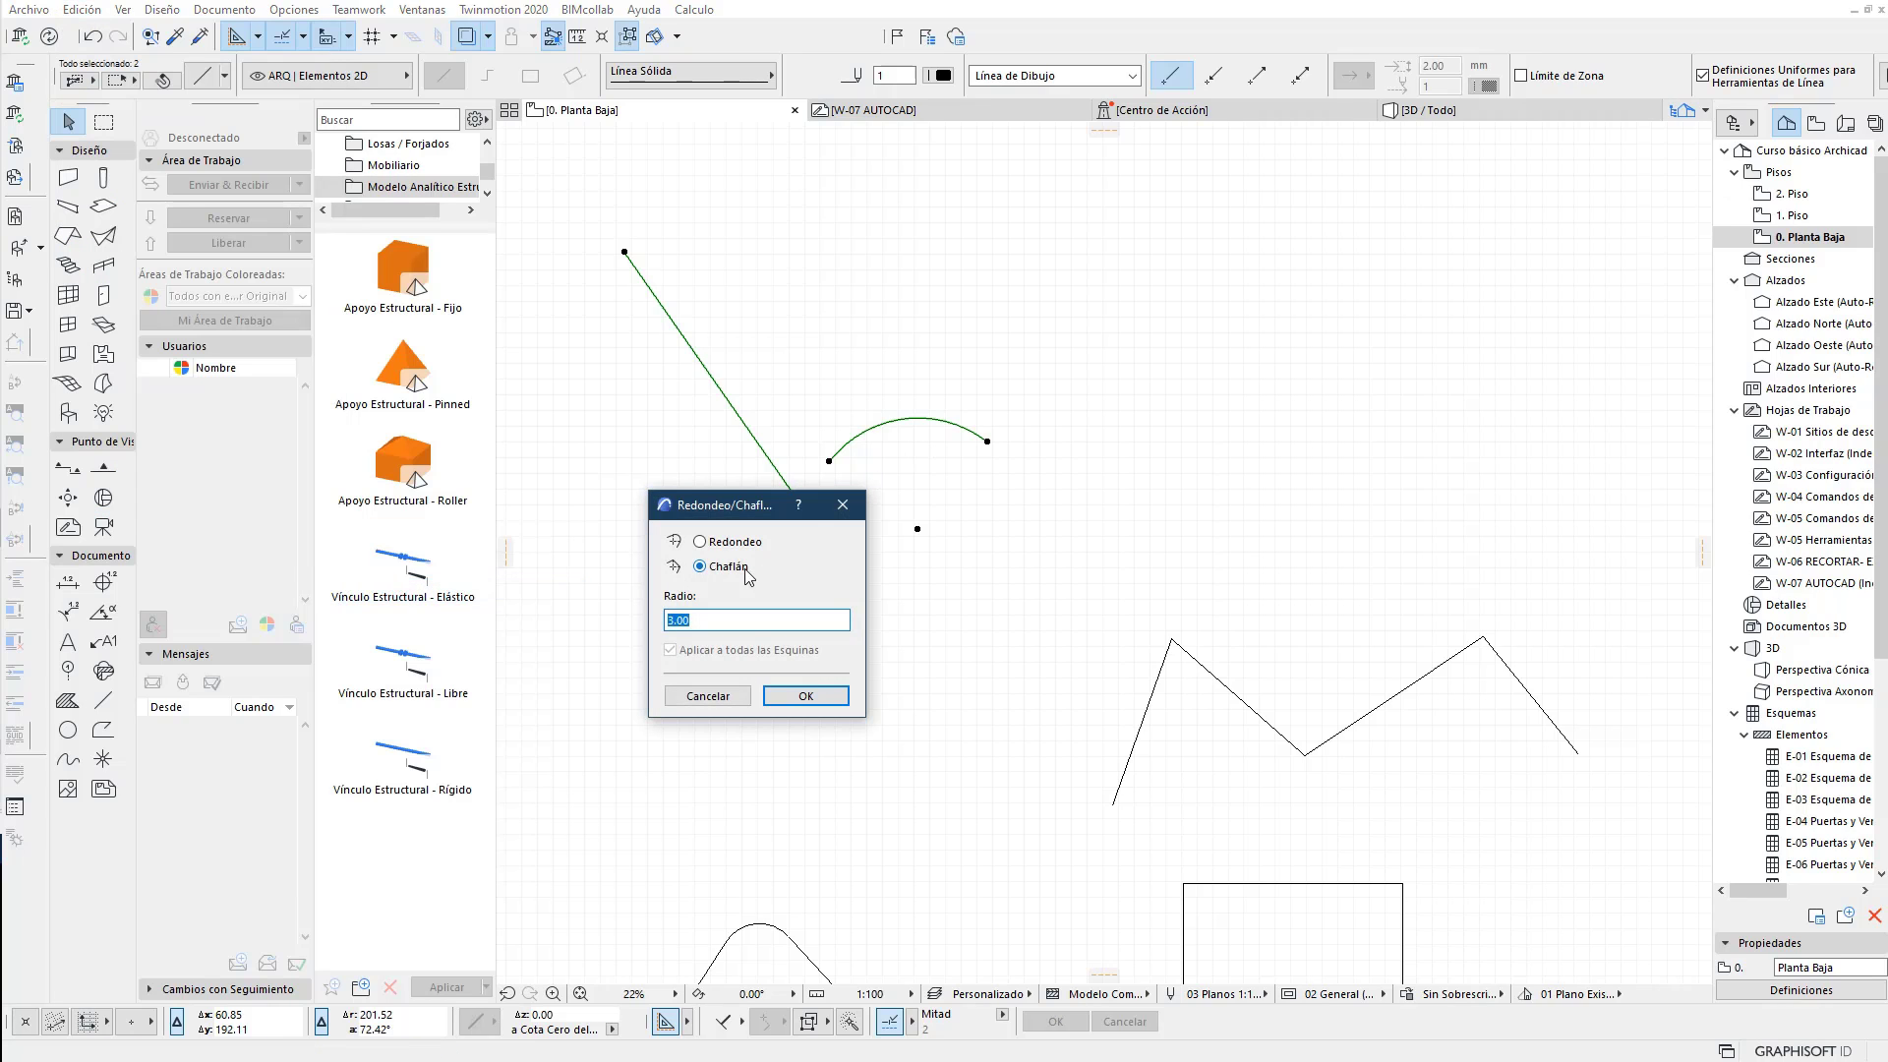
left_click(747, 543)
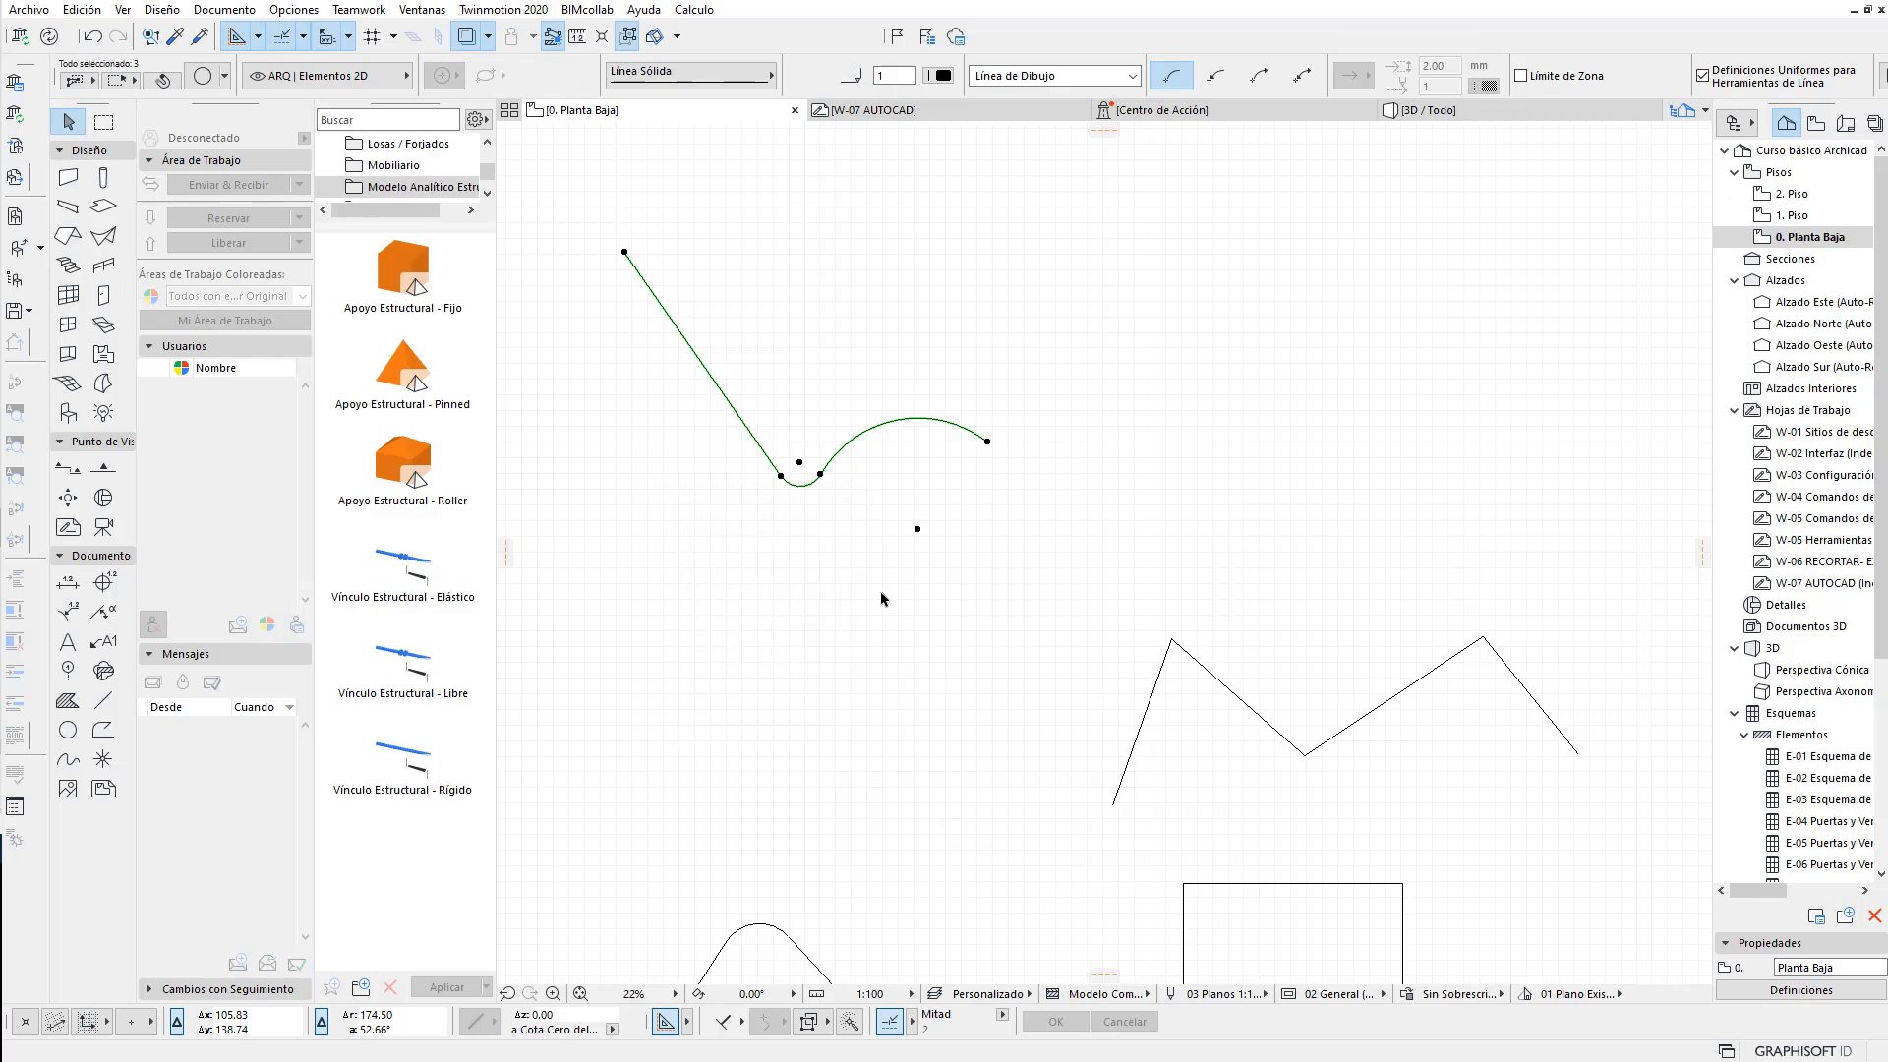
scroll(829, 480, "up", 4)
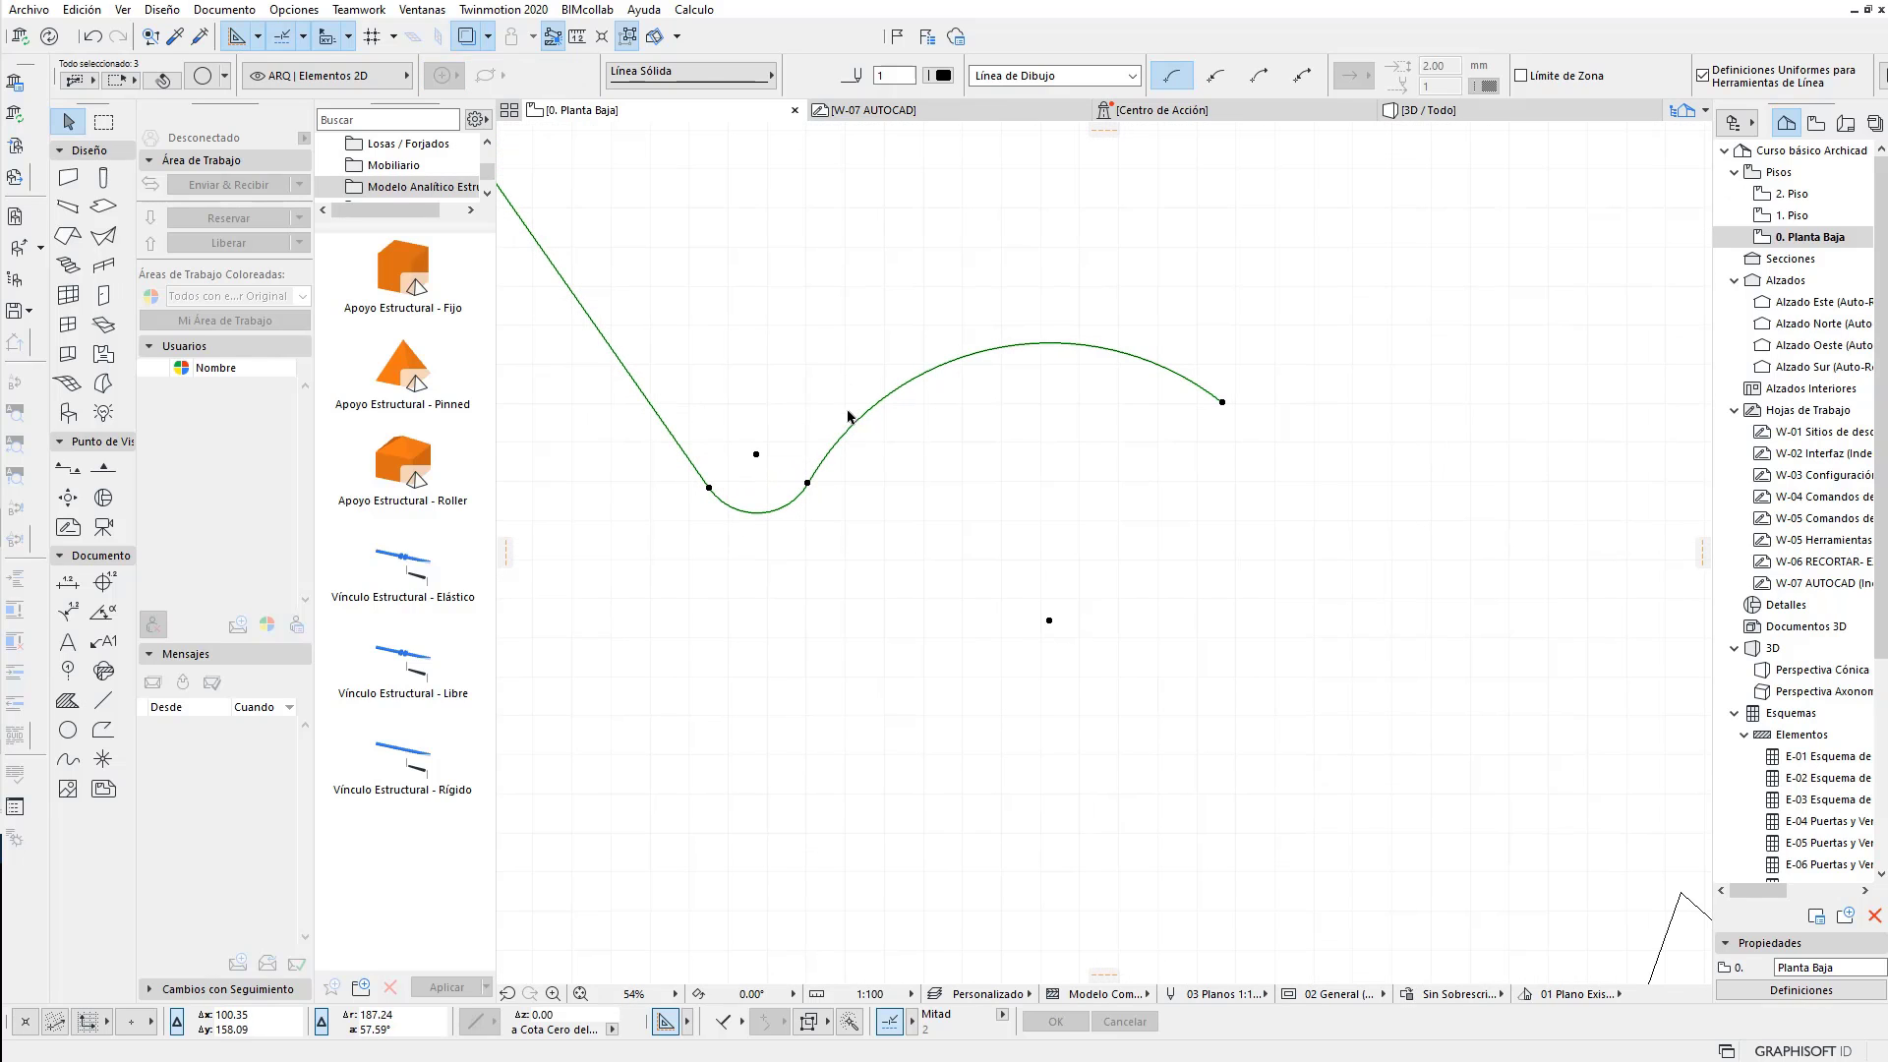
scroll(678, 542, "down", 1)
scroll(767, 535, "down", 1)
key("ctrl+z")
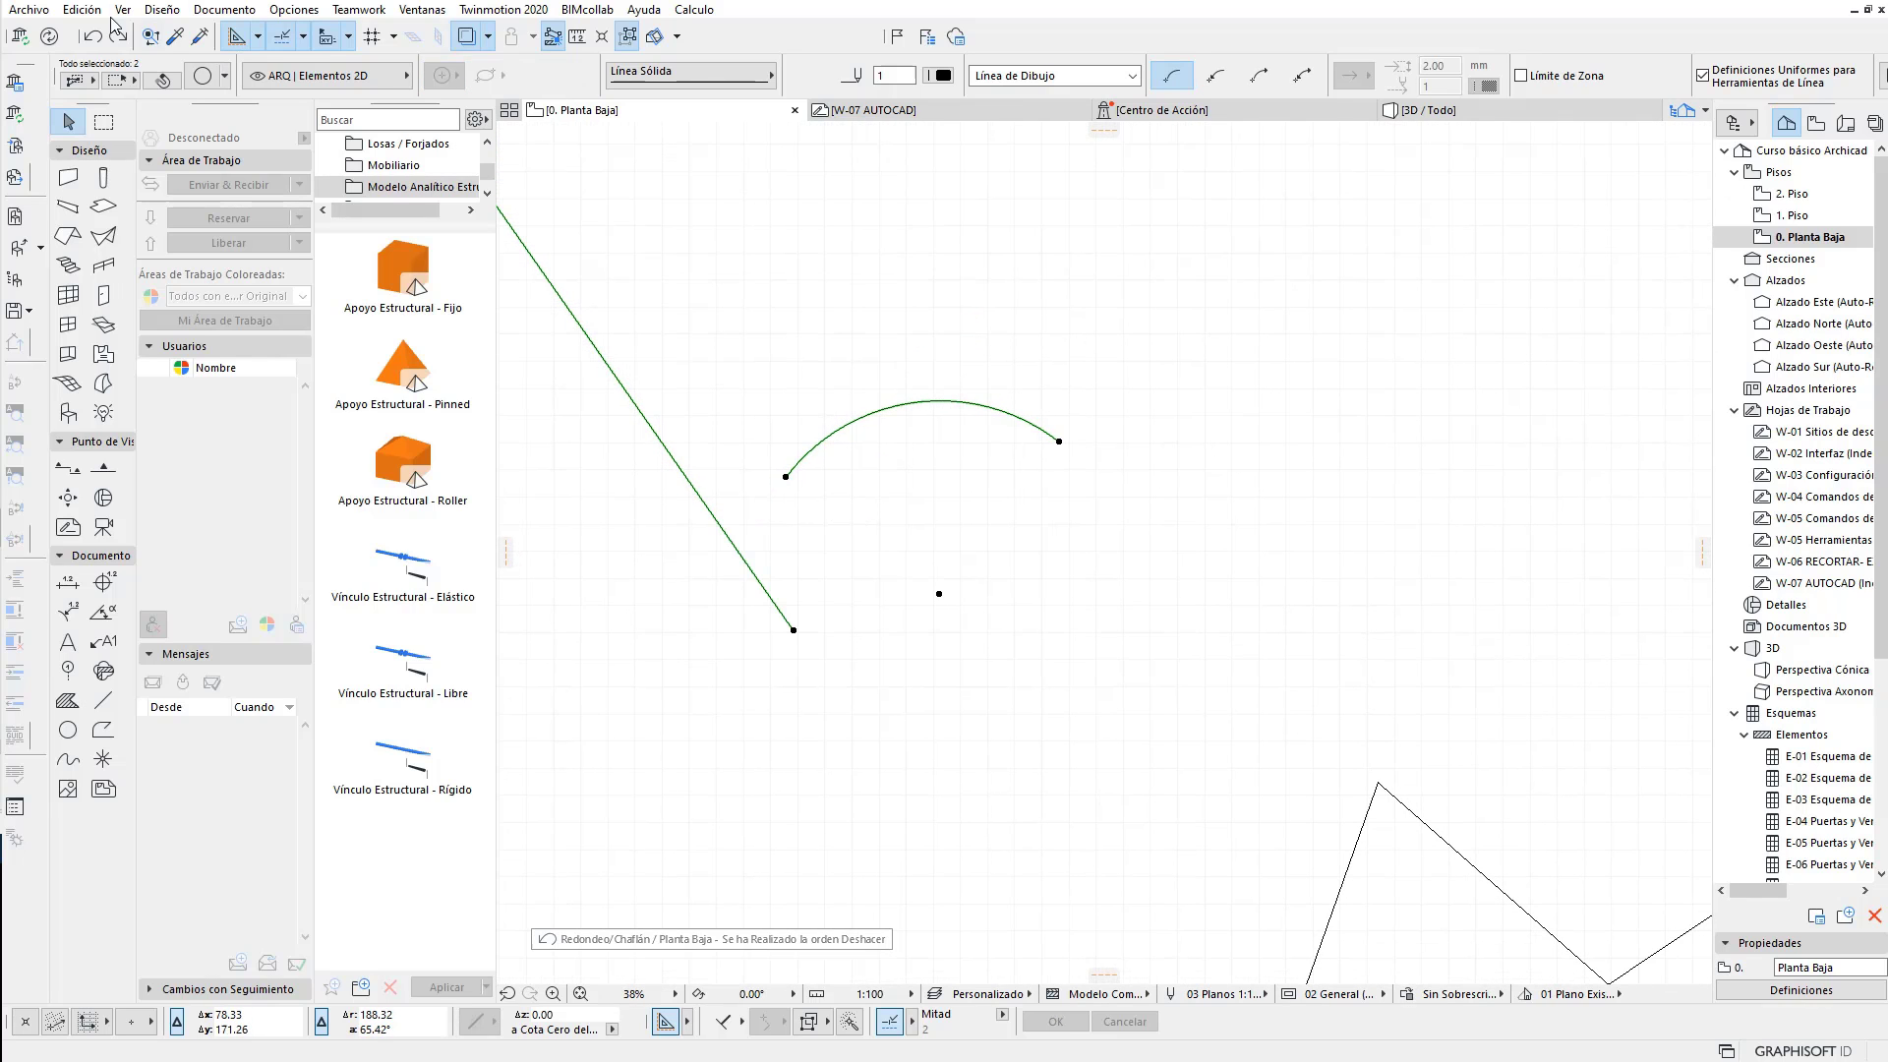
Step: Connect the line and arc with a short straight chamfer segment
left_click(81, 9)
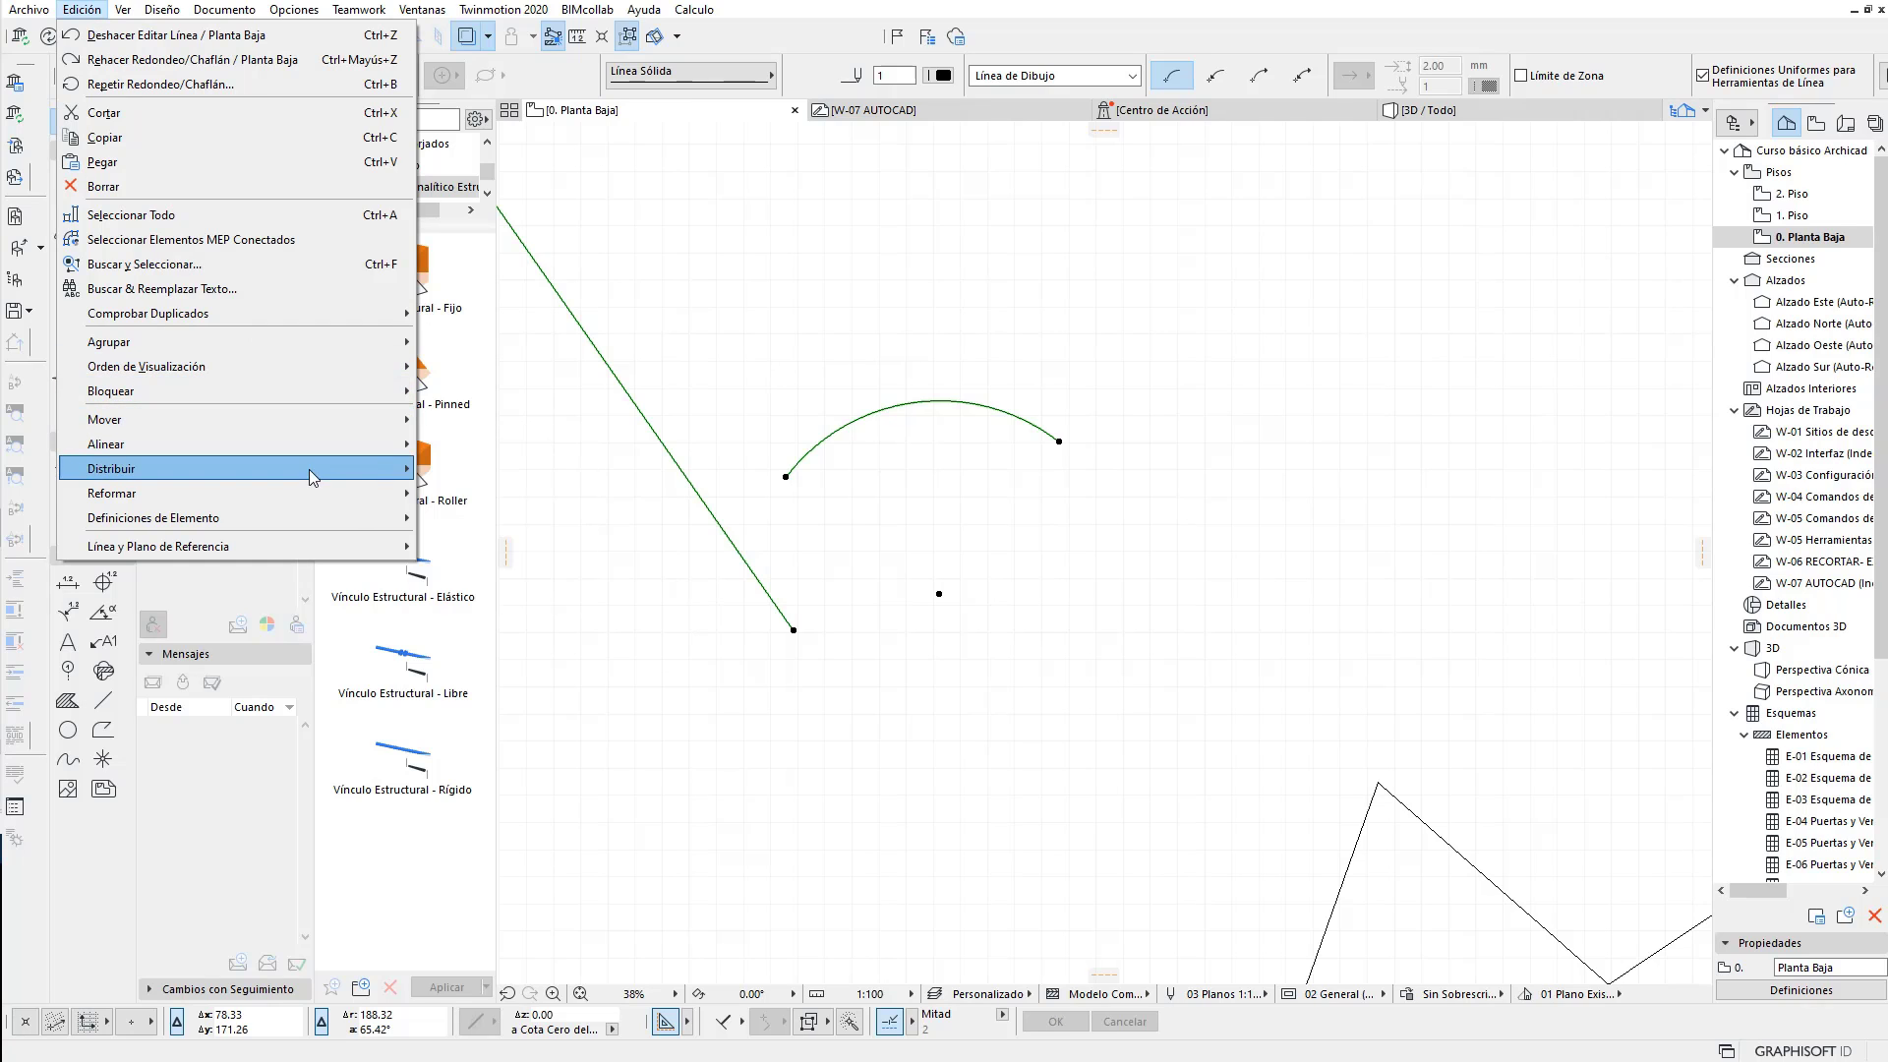
mouse_move(110, 493)
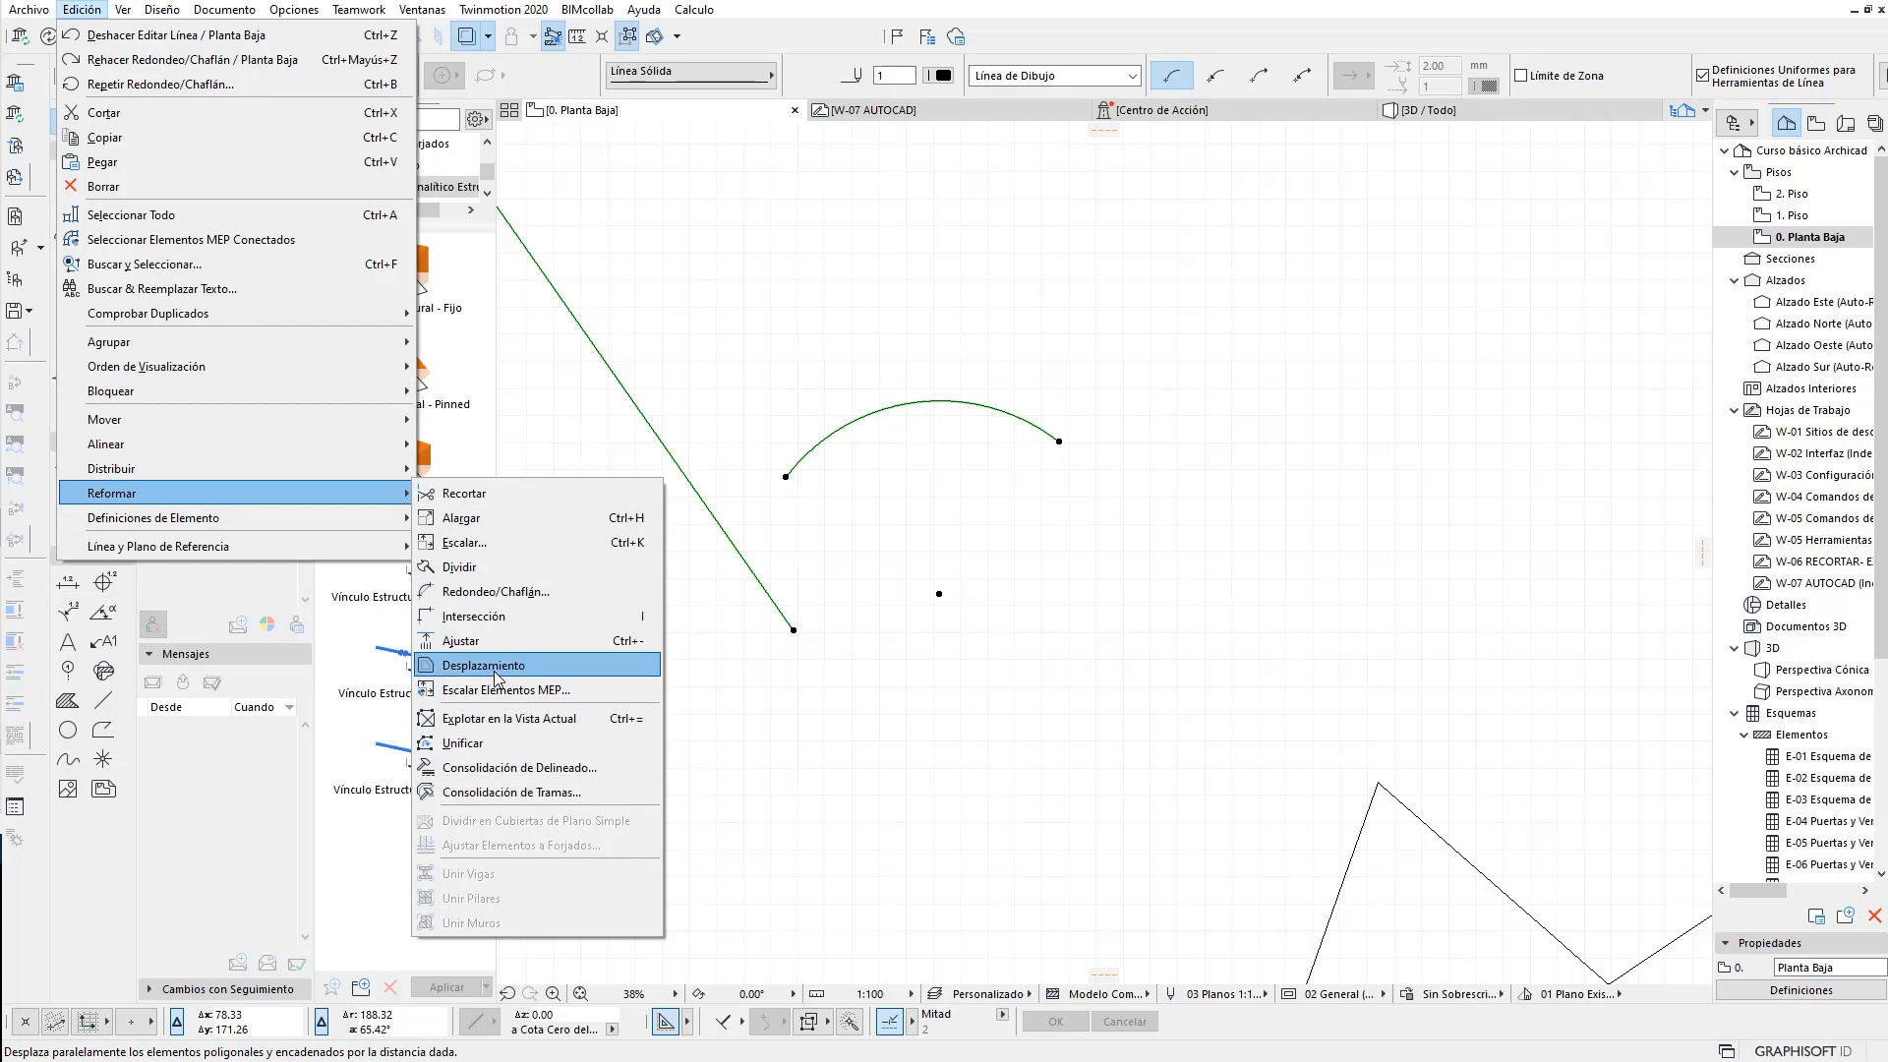
left_click(499, 591)
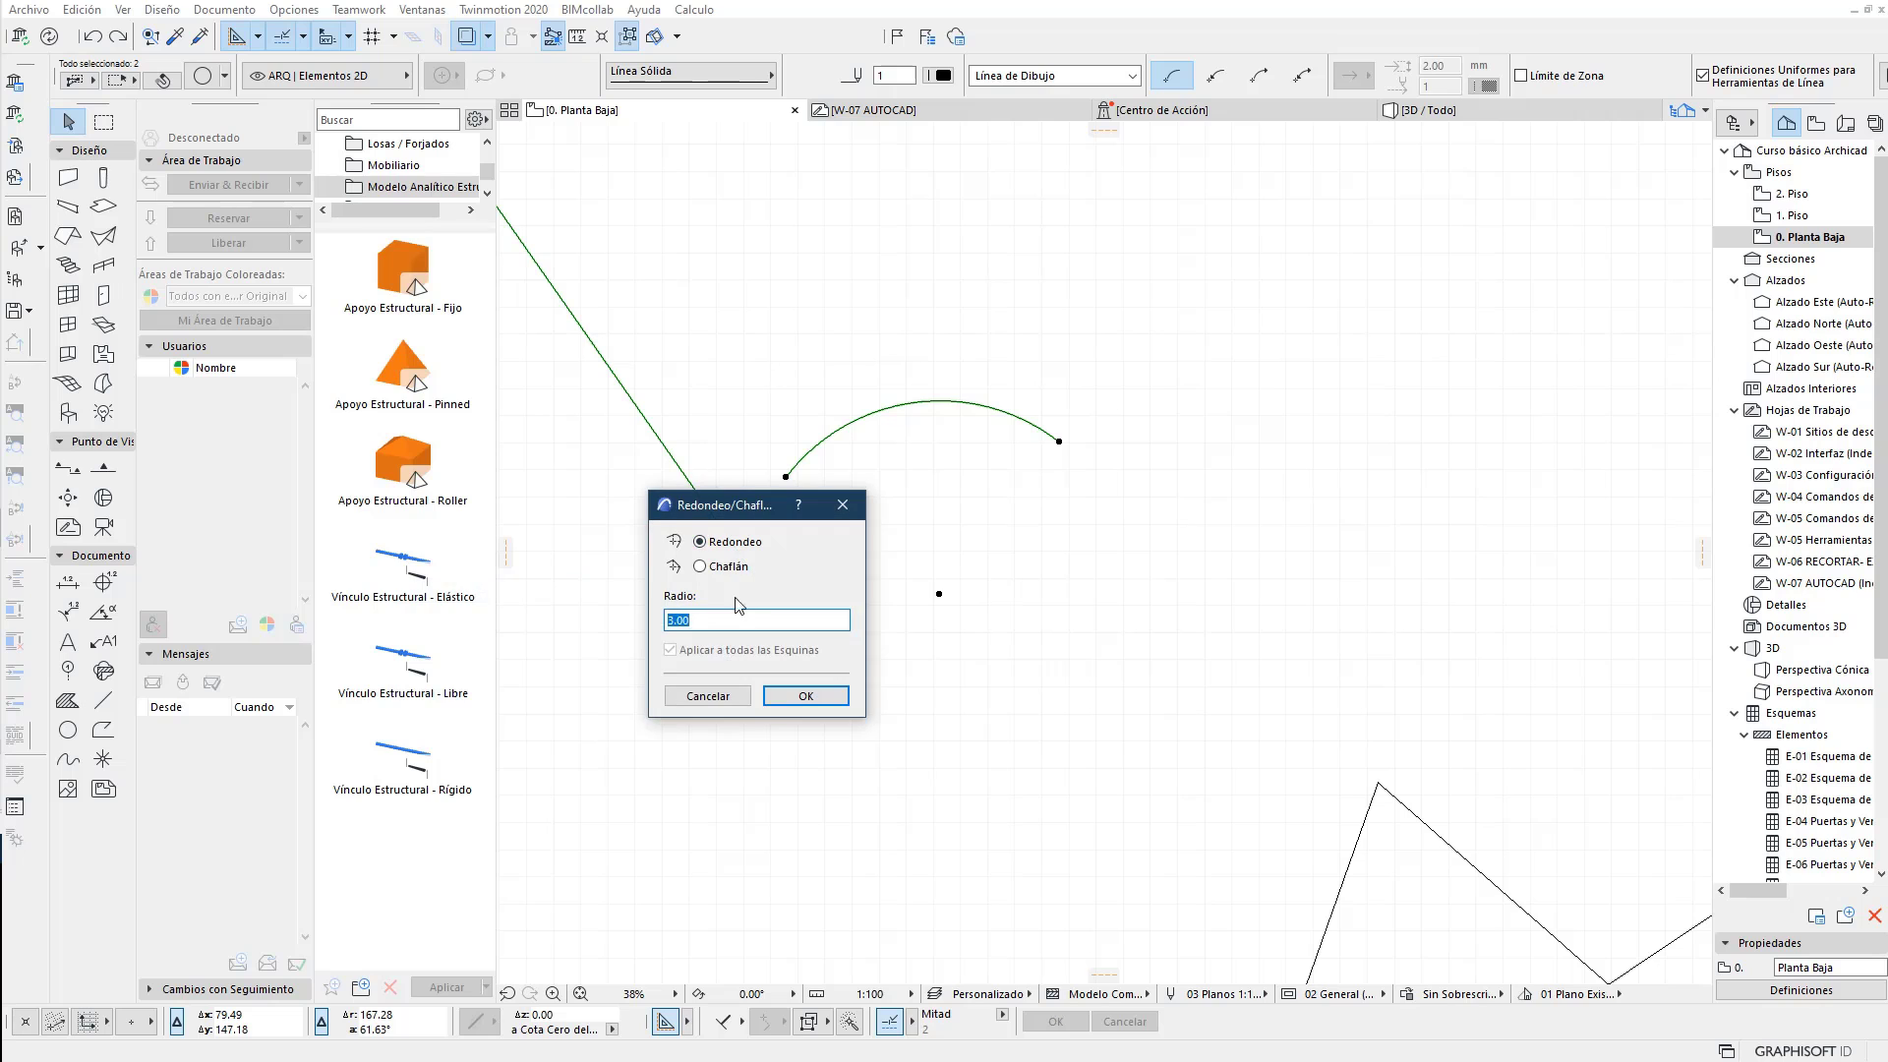
left_click(805, 695)
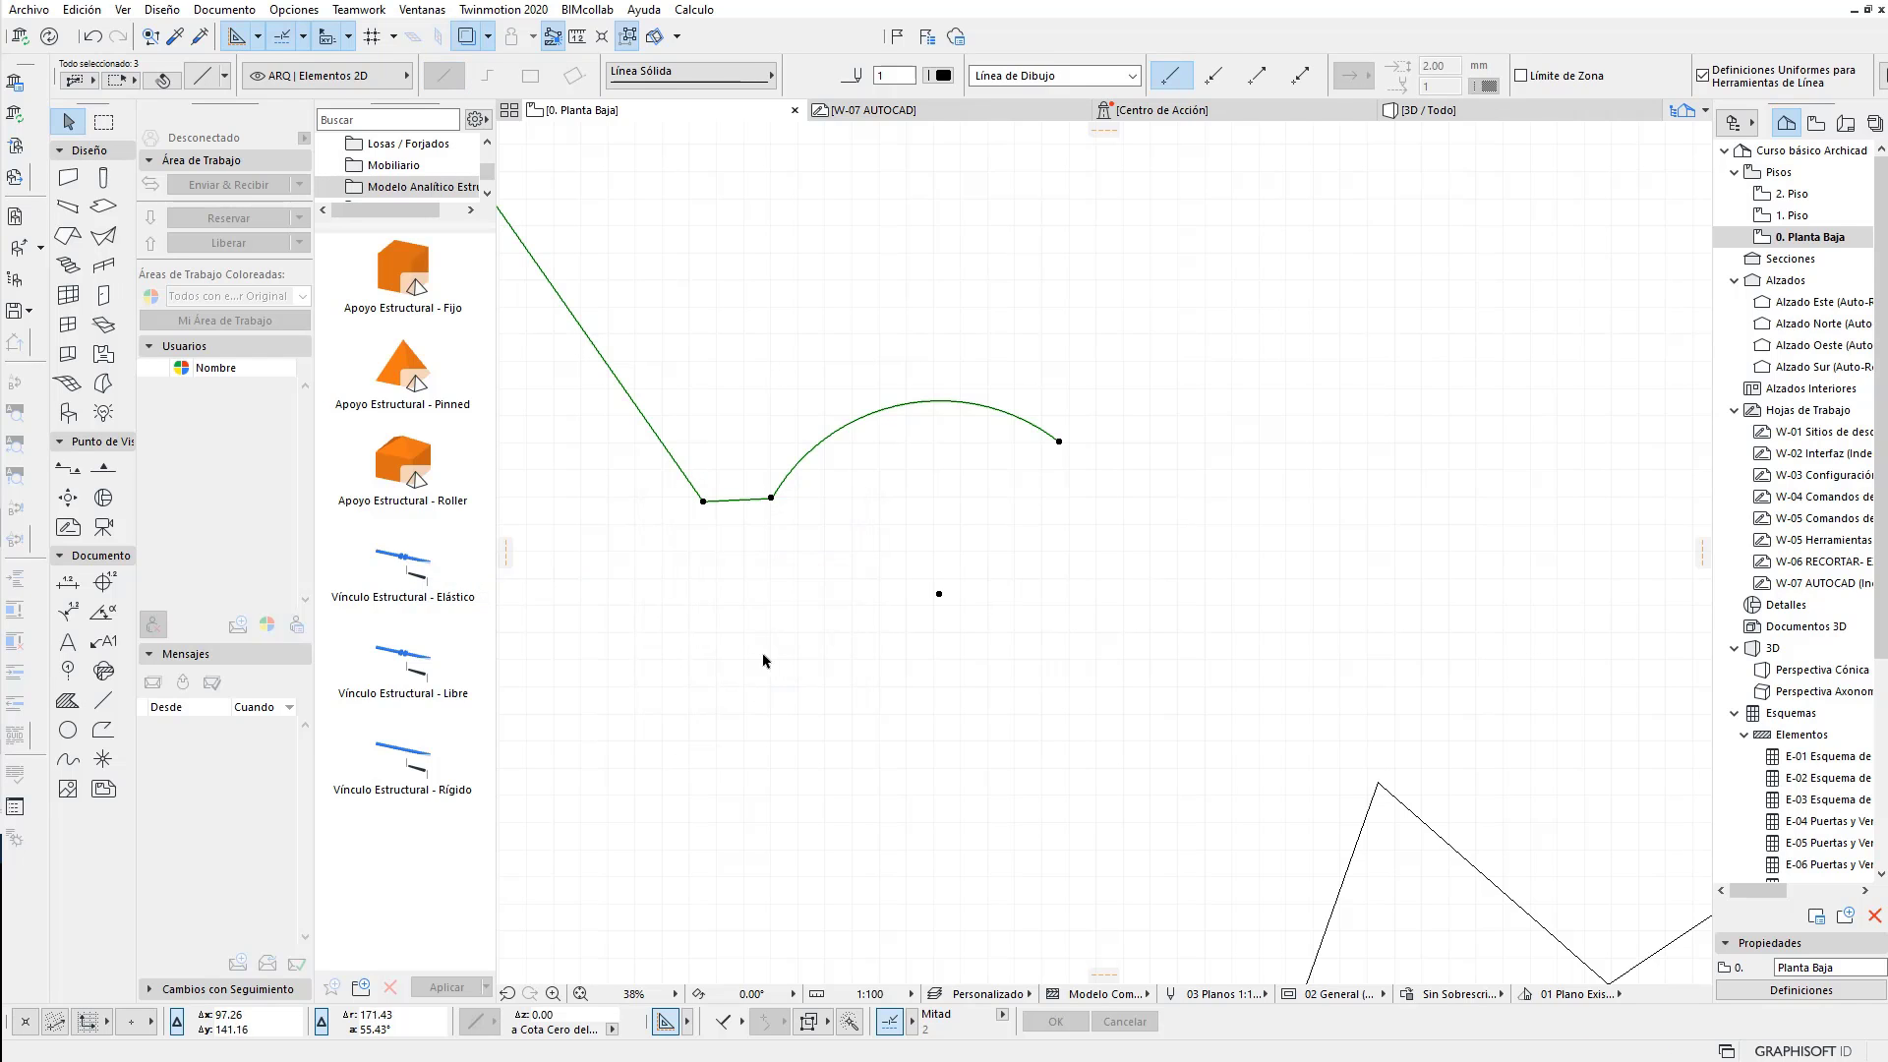
scroll(715, 558, "up", 2)
Step: Undo the chamfer joining the diagonal line and the arc
key("Escape")
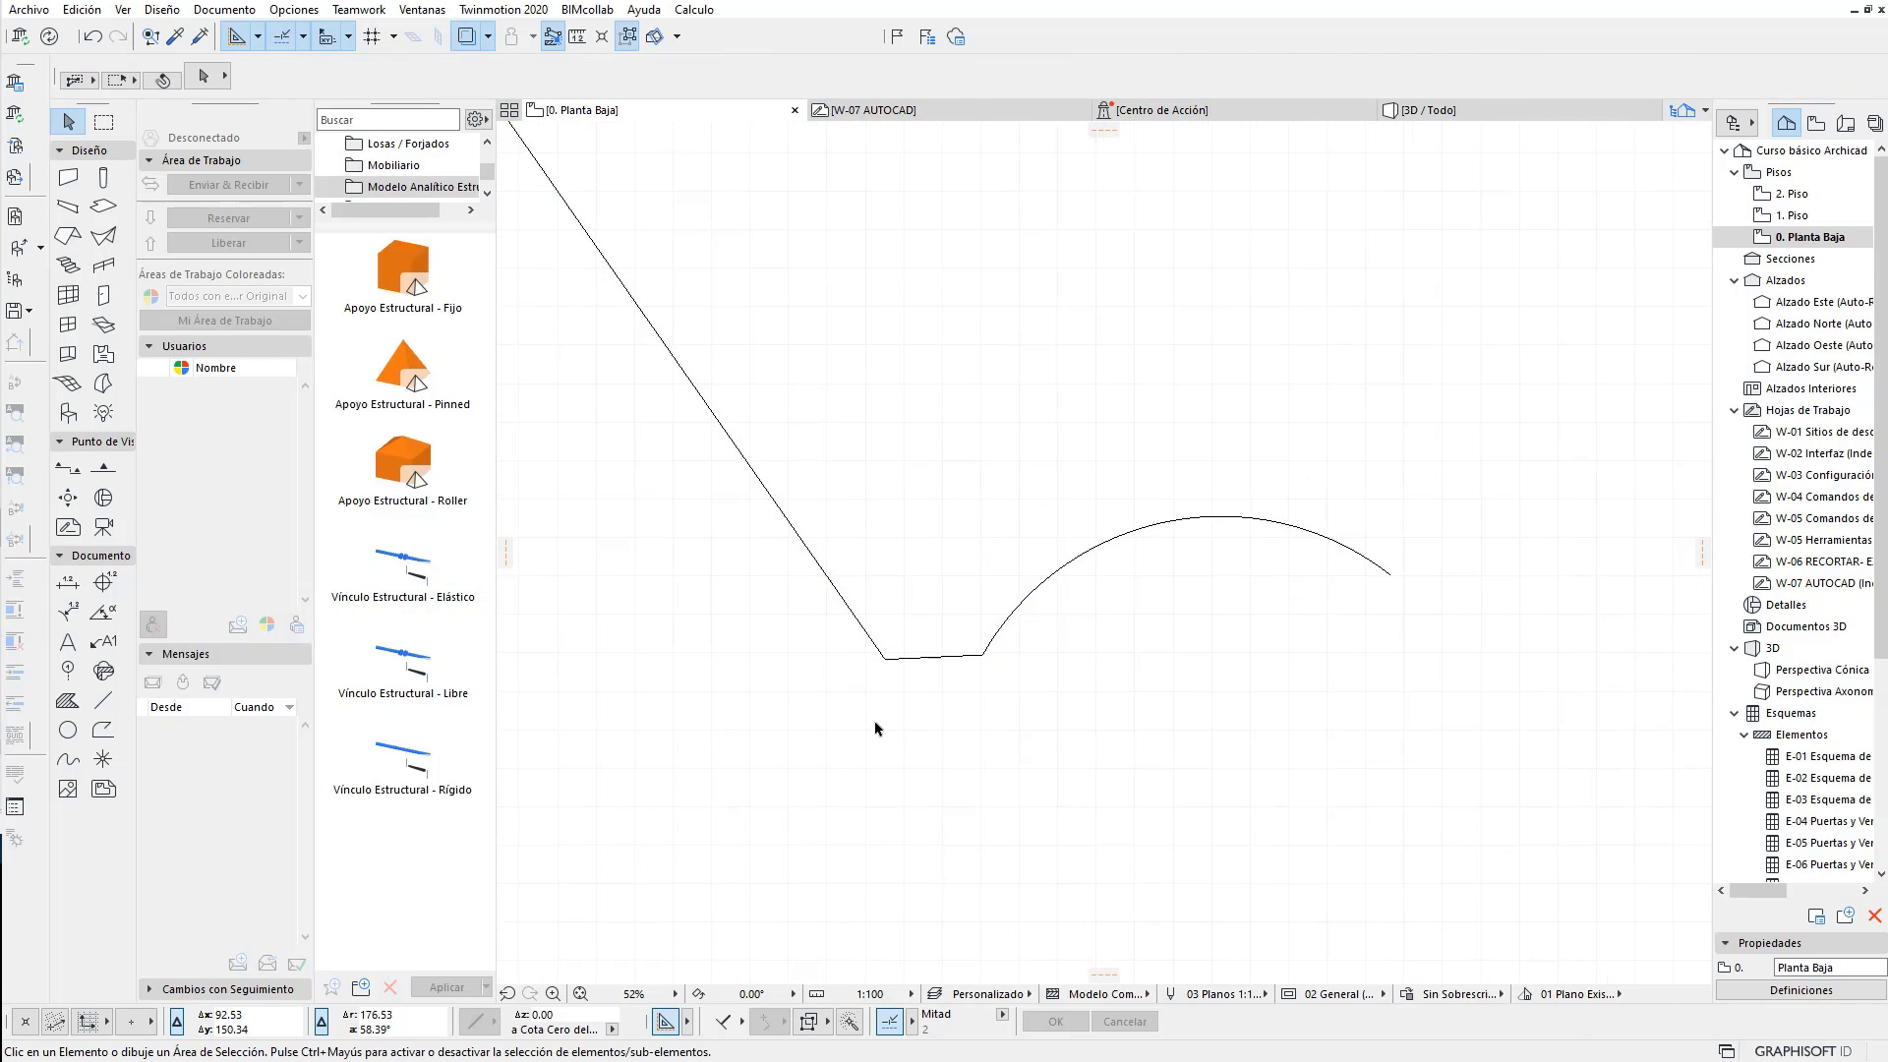
scroll(887, 751, "down", 3)
key("ctrl+z")
Step: Join the line and arc with Reshape > Intersect, then undo it and deselect
left_click_drag(1002, 639, 871, 832)
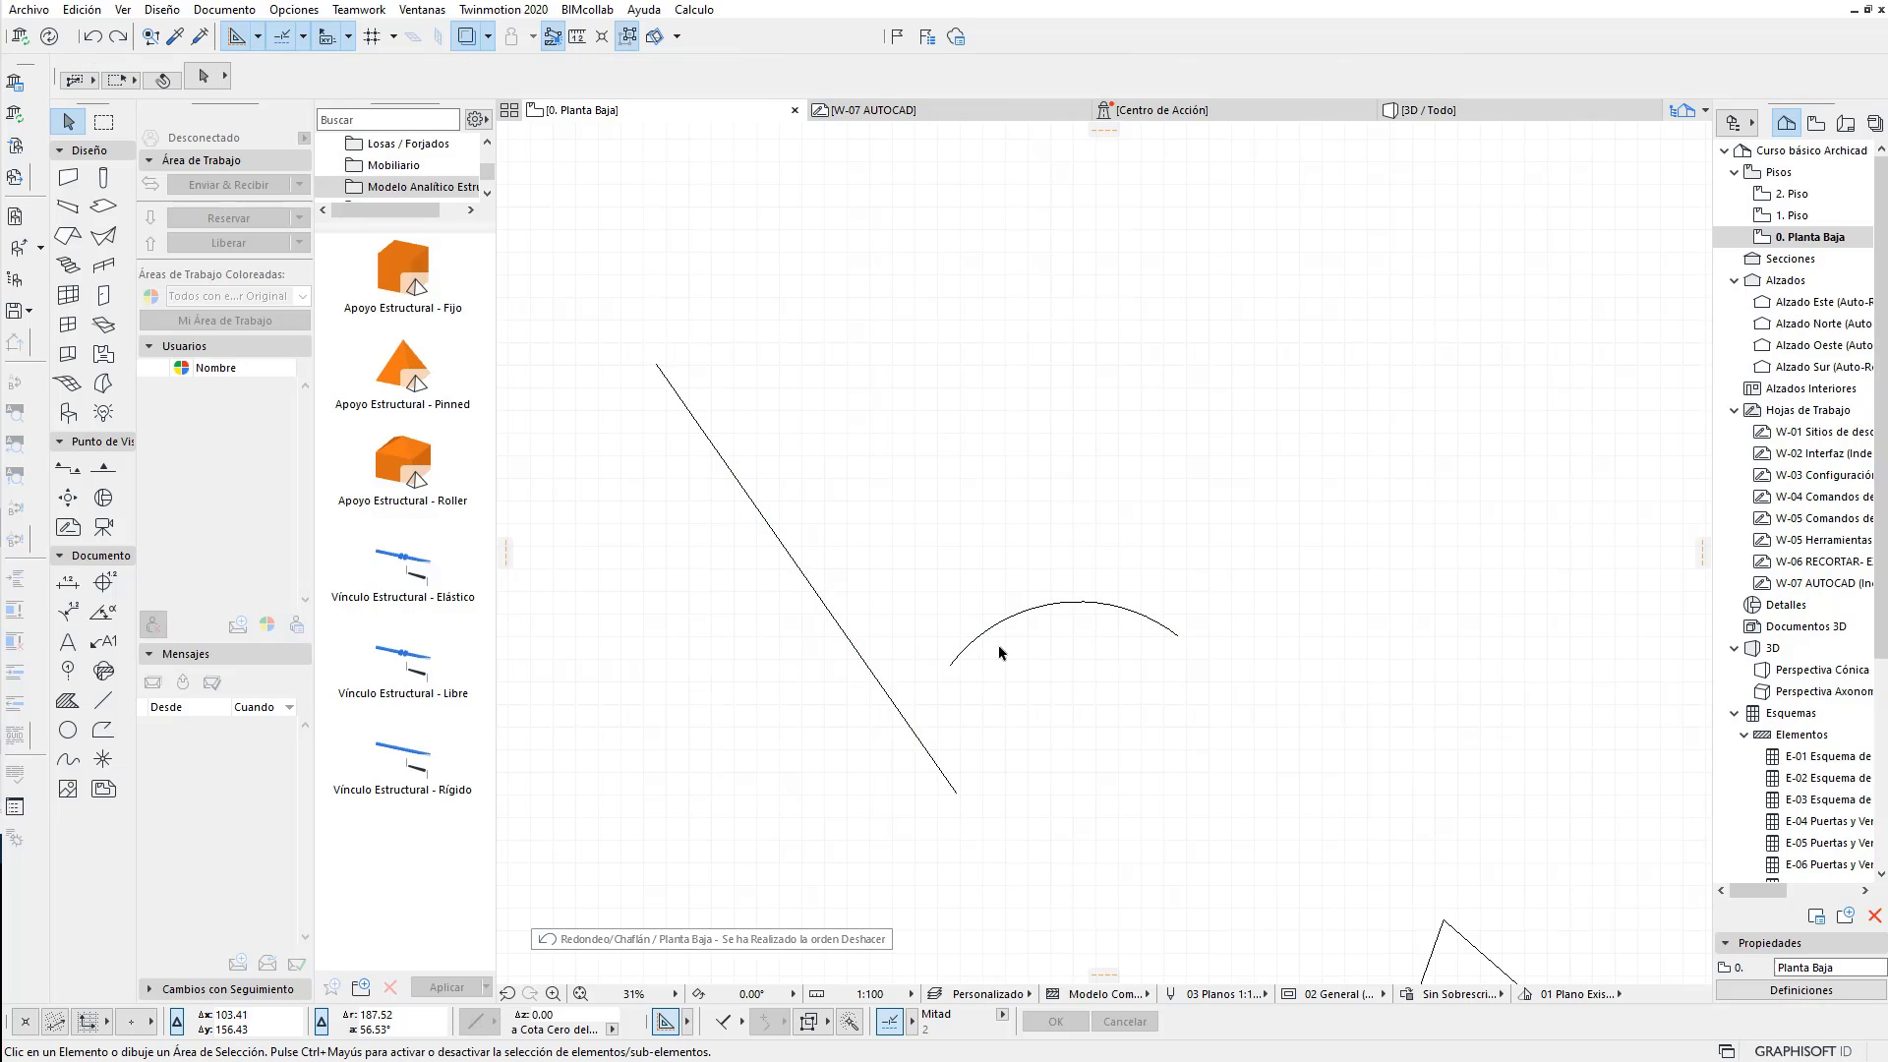
left_click(872, 833)
left_click(82, 9)
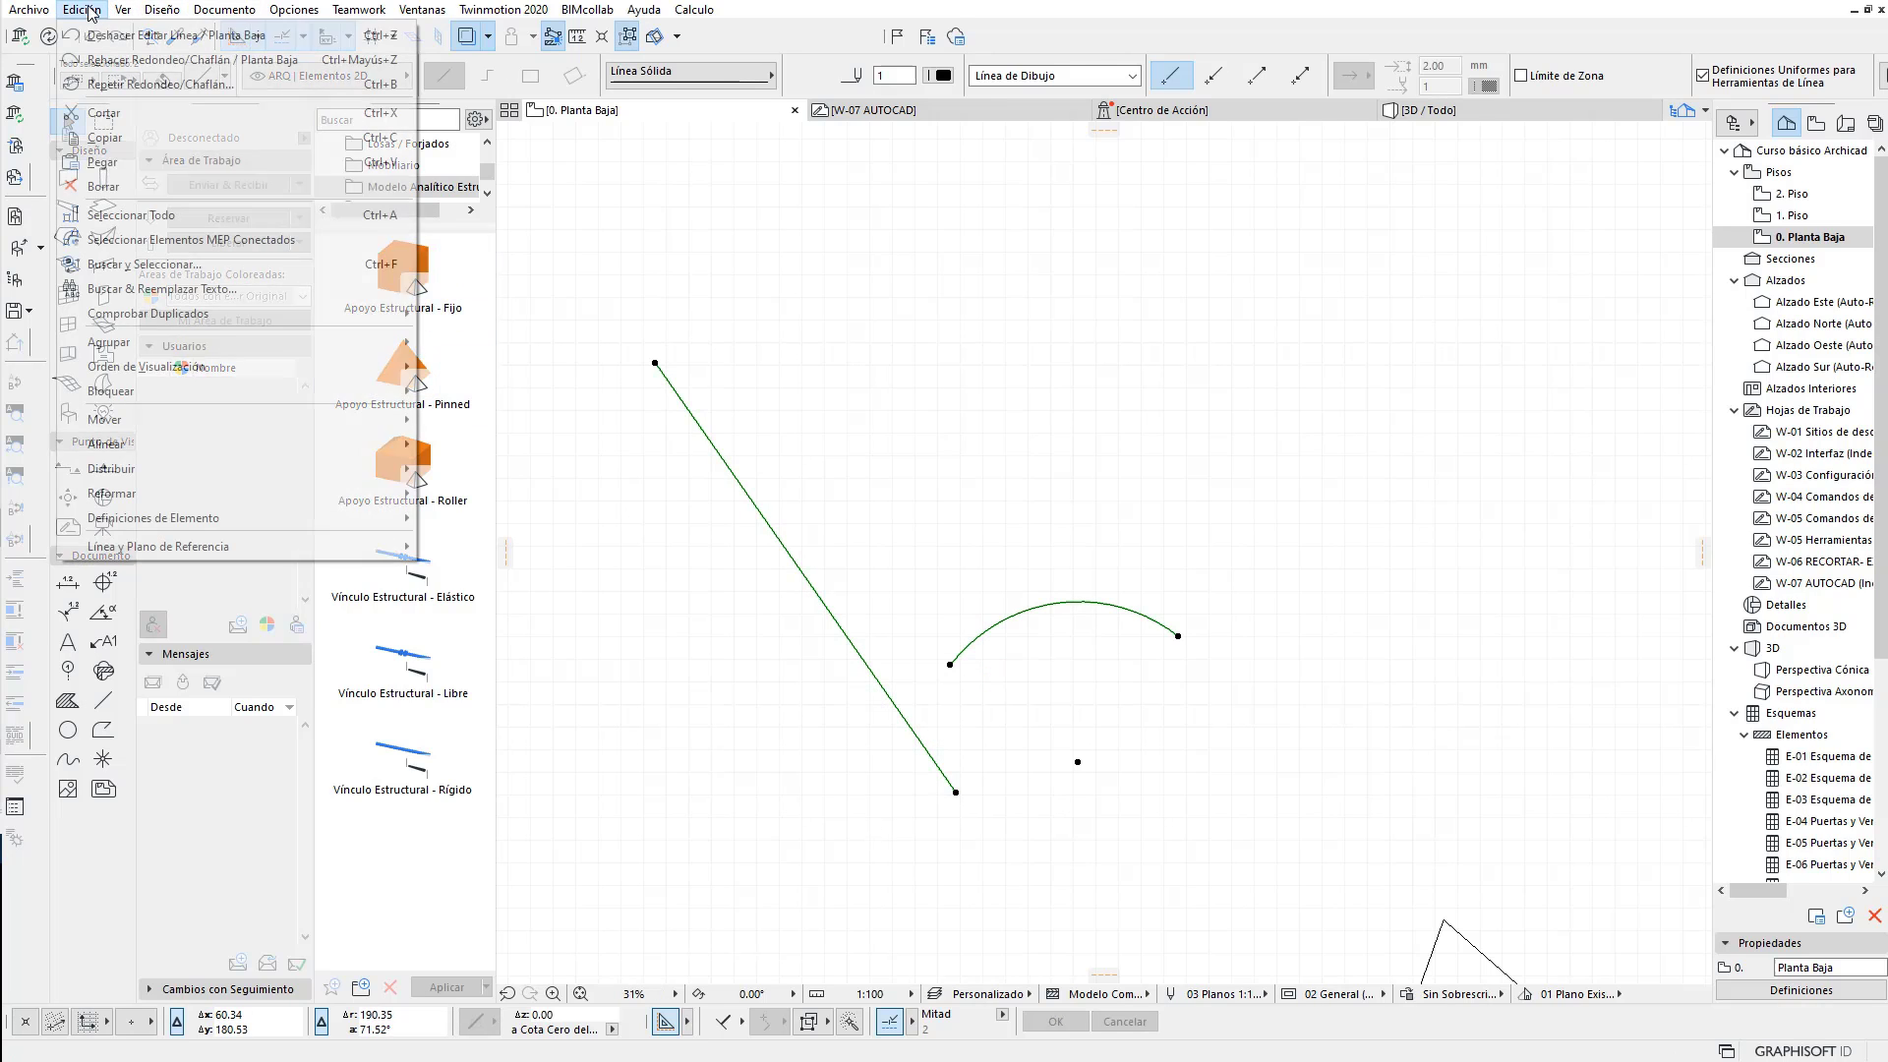
mouse_move(112, 493)
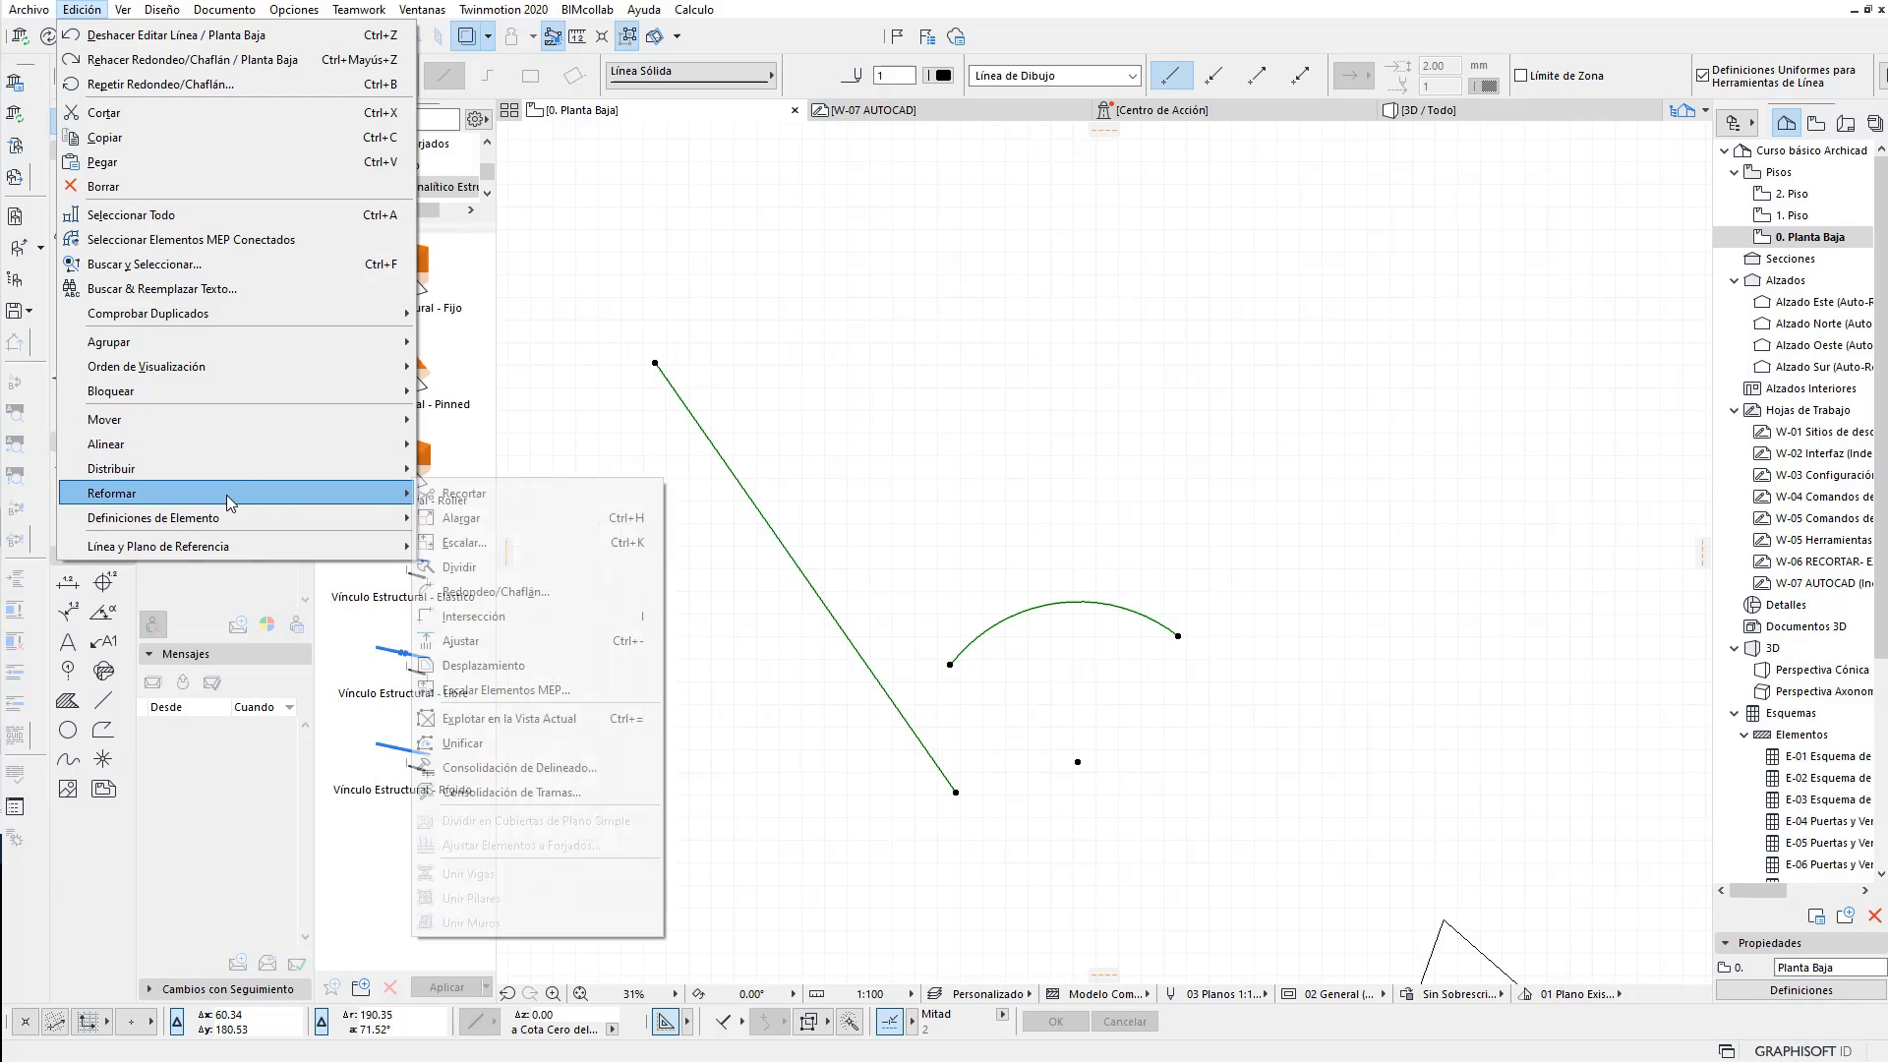
left_click(494, 619)
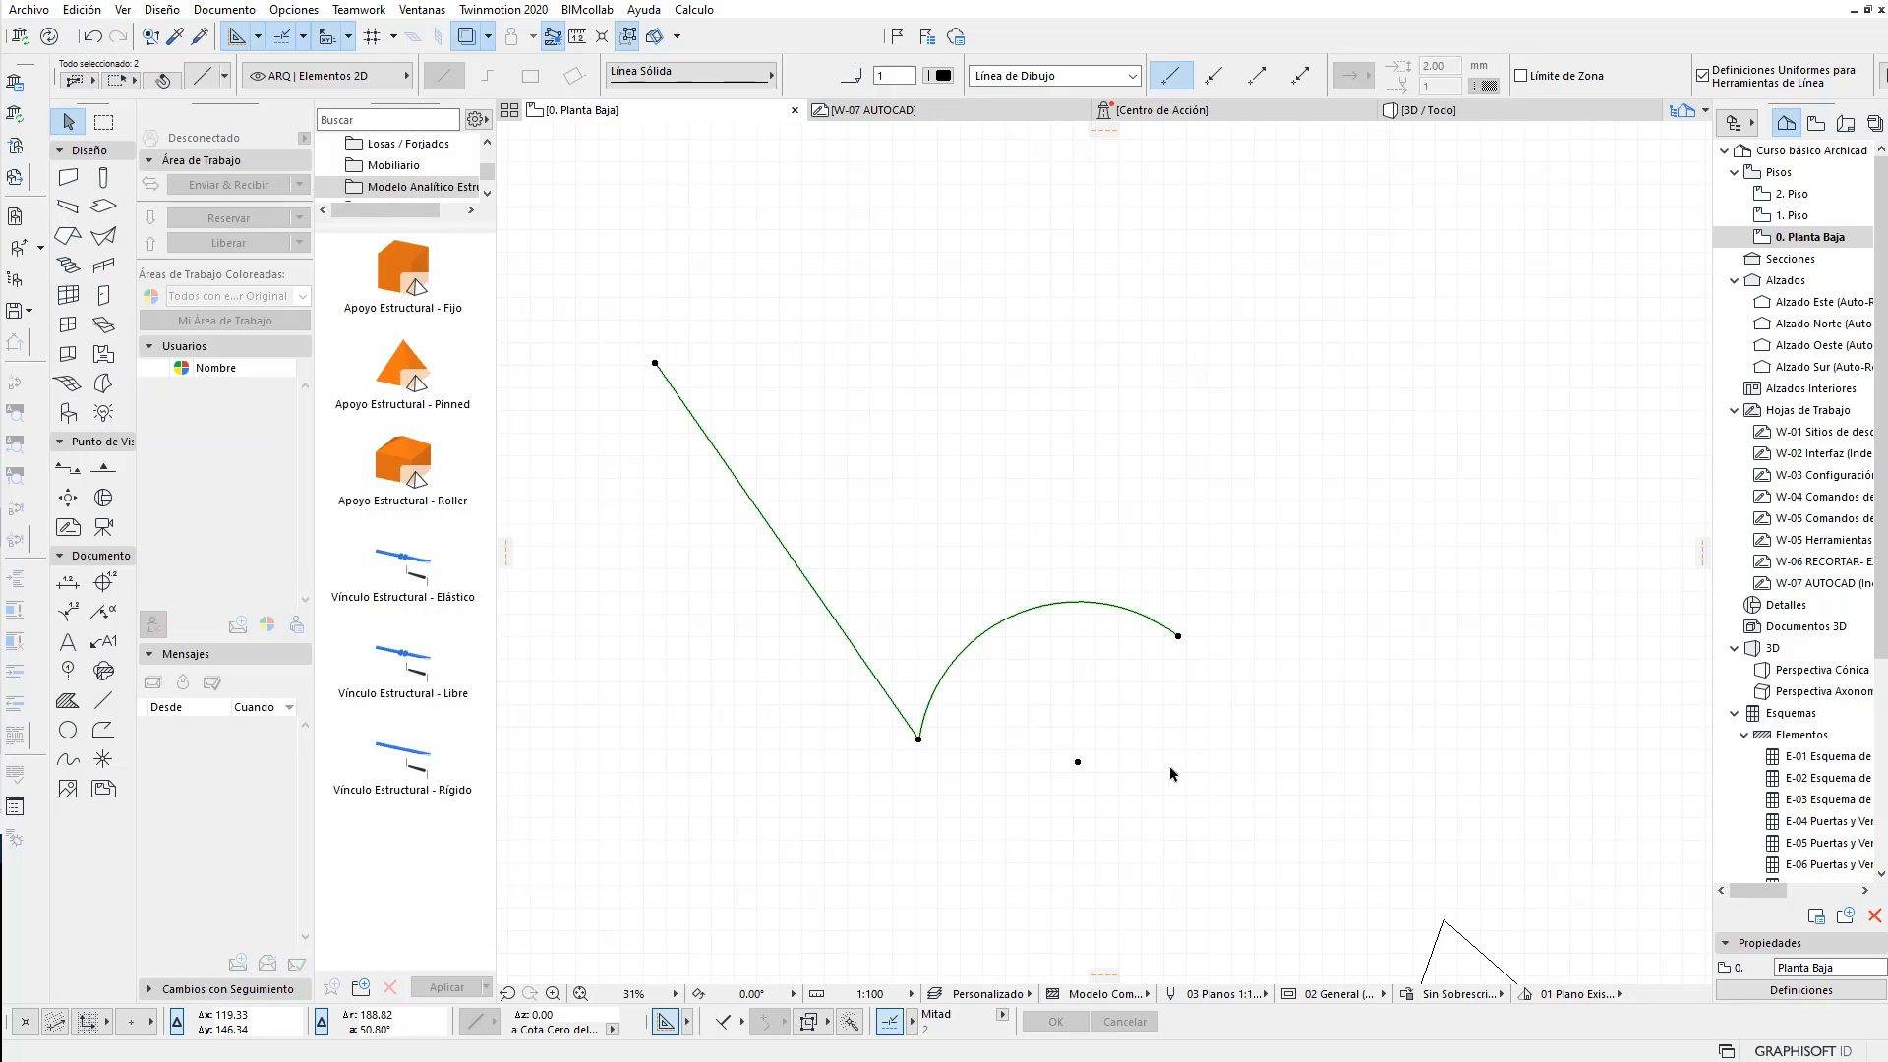
key("ctrl+z")
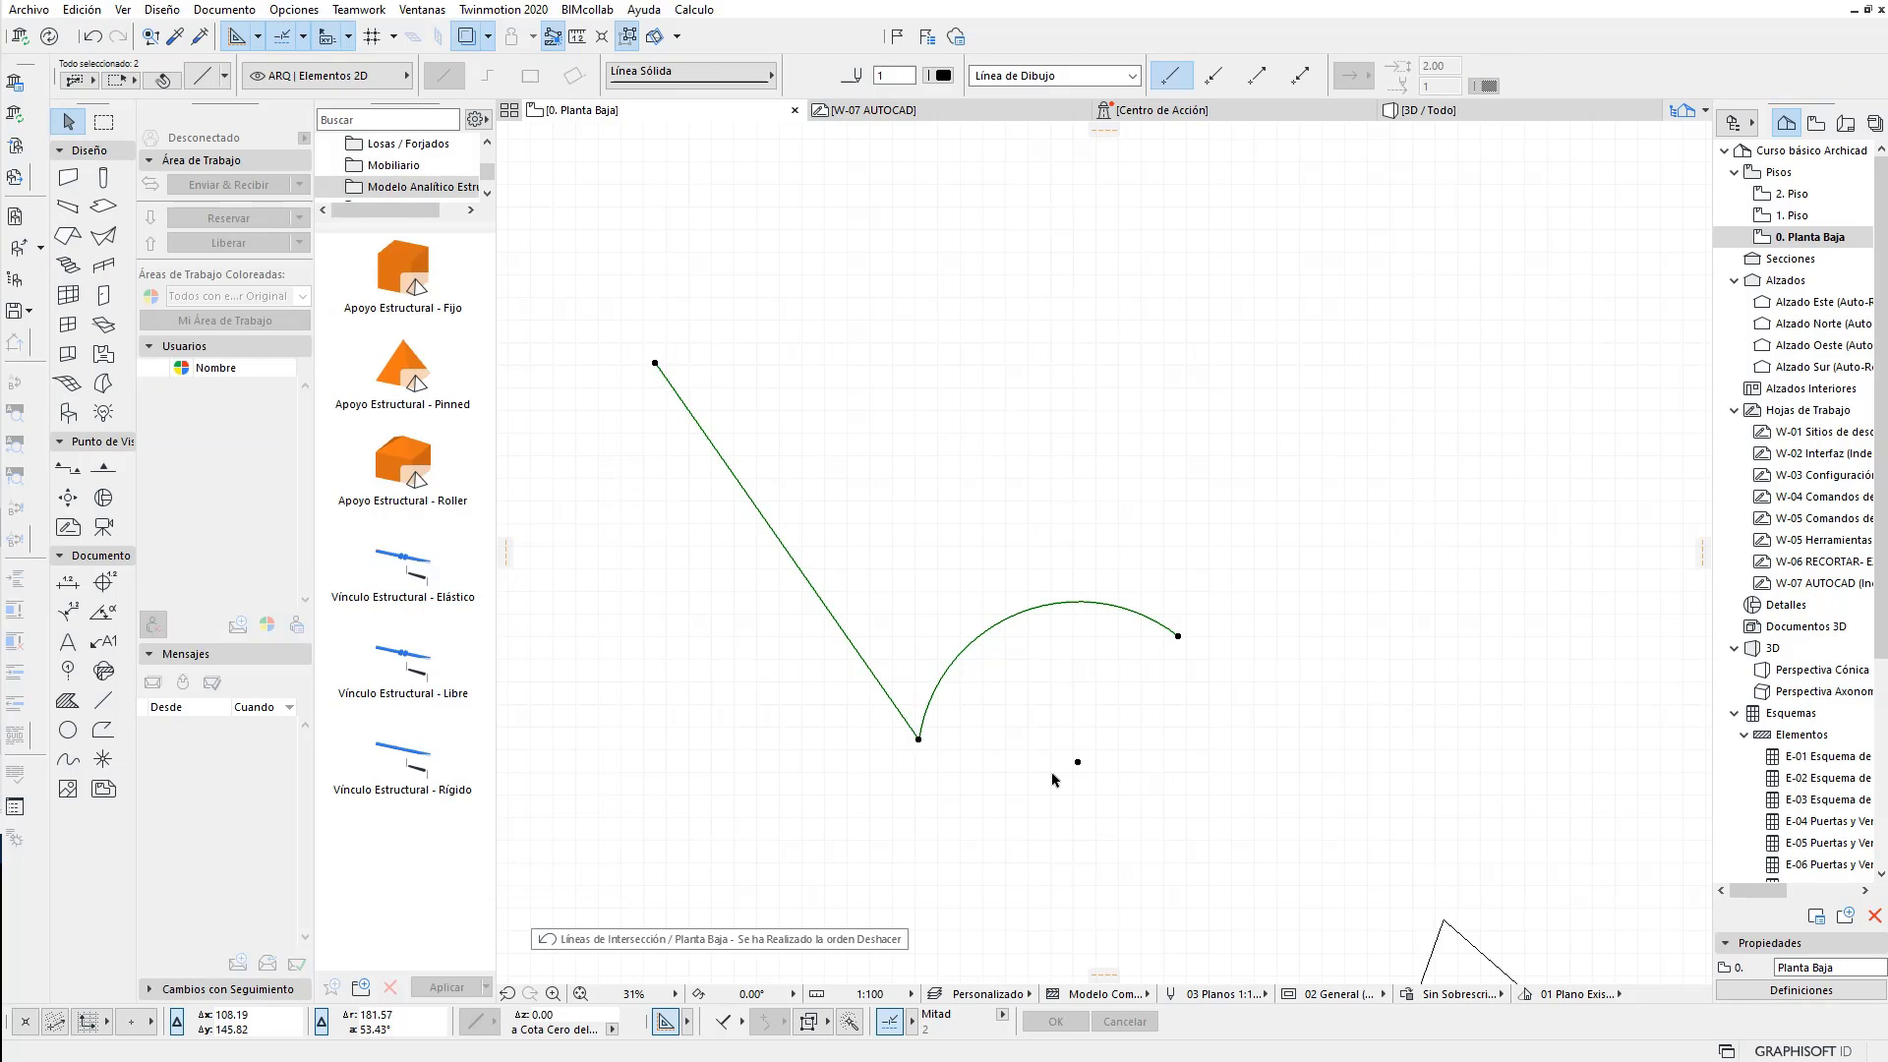
left_click(949, 576)
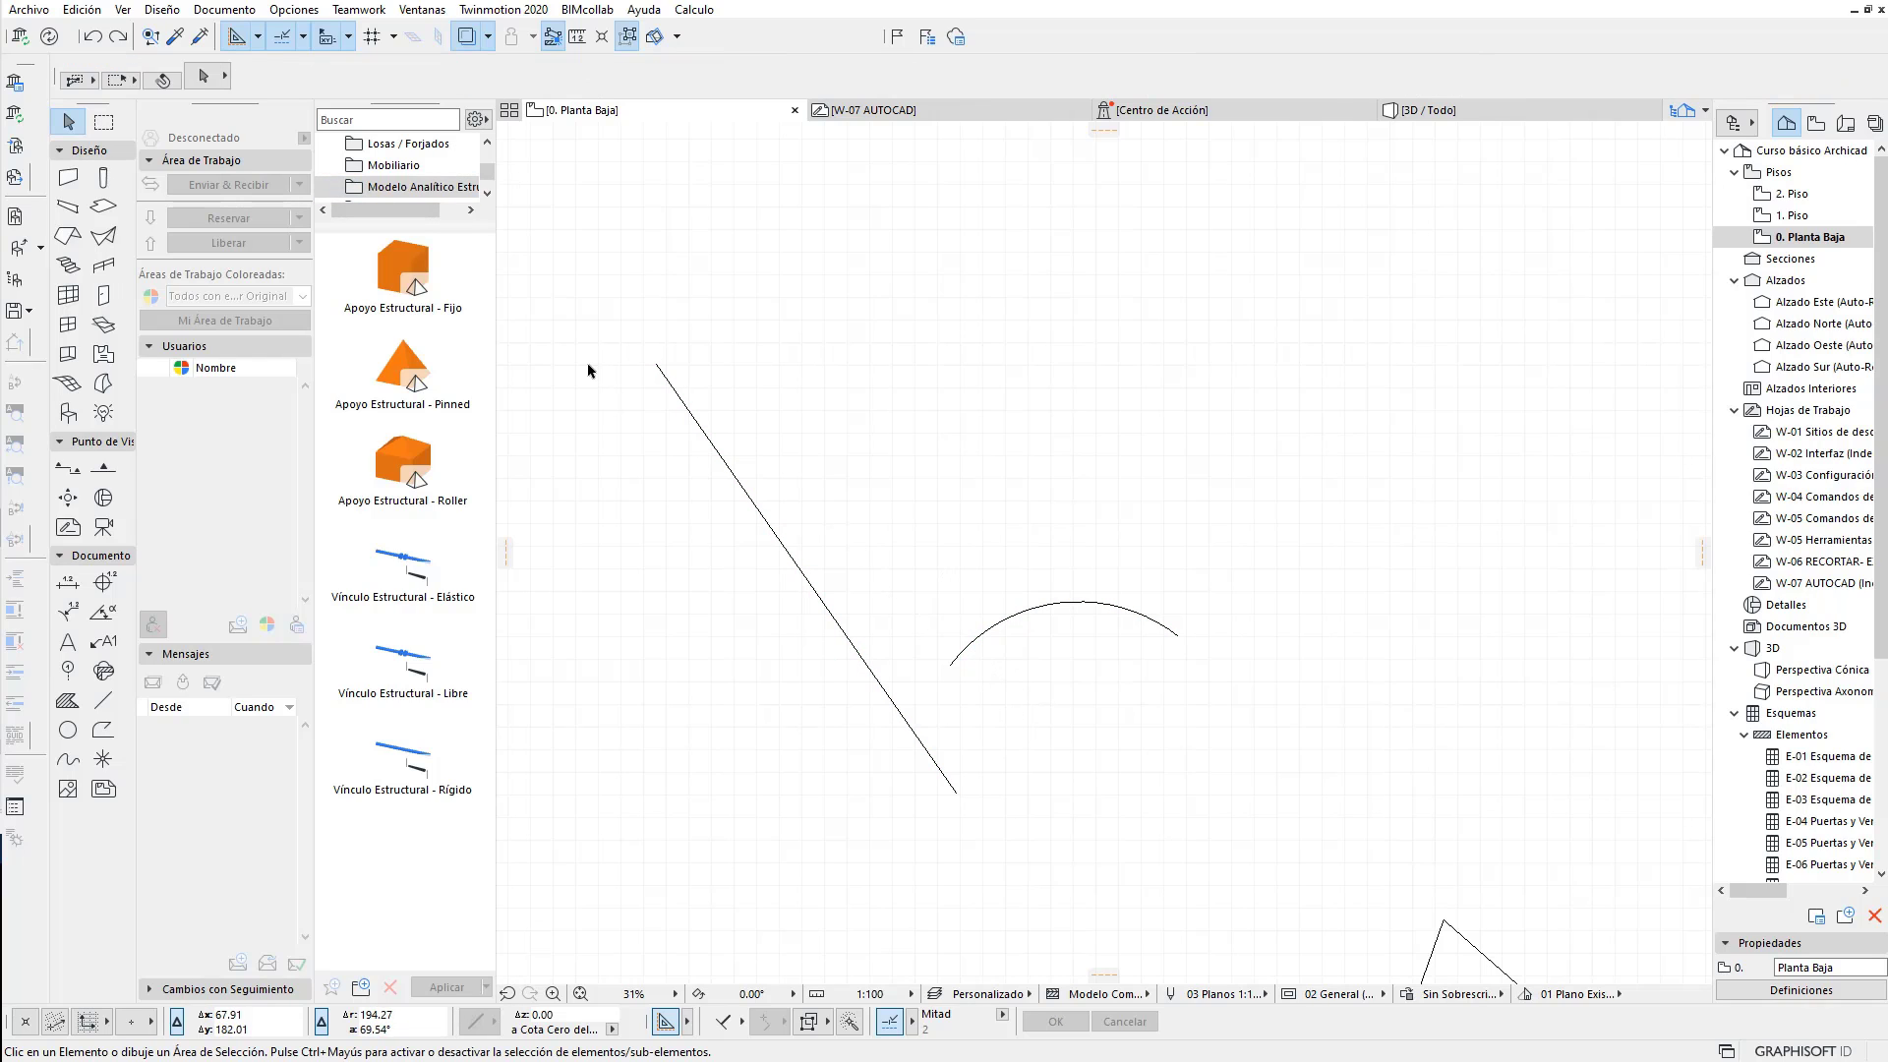
Step: Open the keyboard shortcut settings in Entorno de Trabajo
left_click(294, 10)
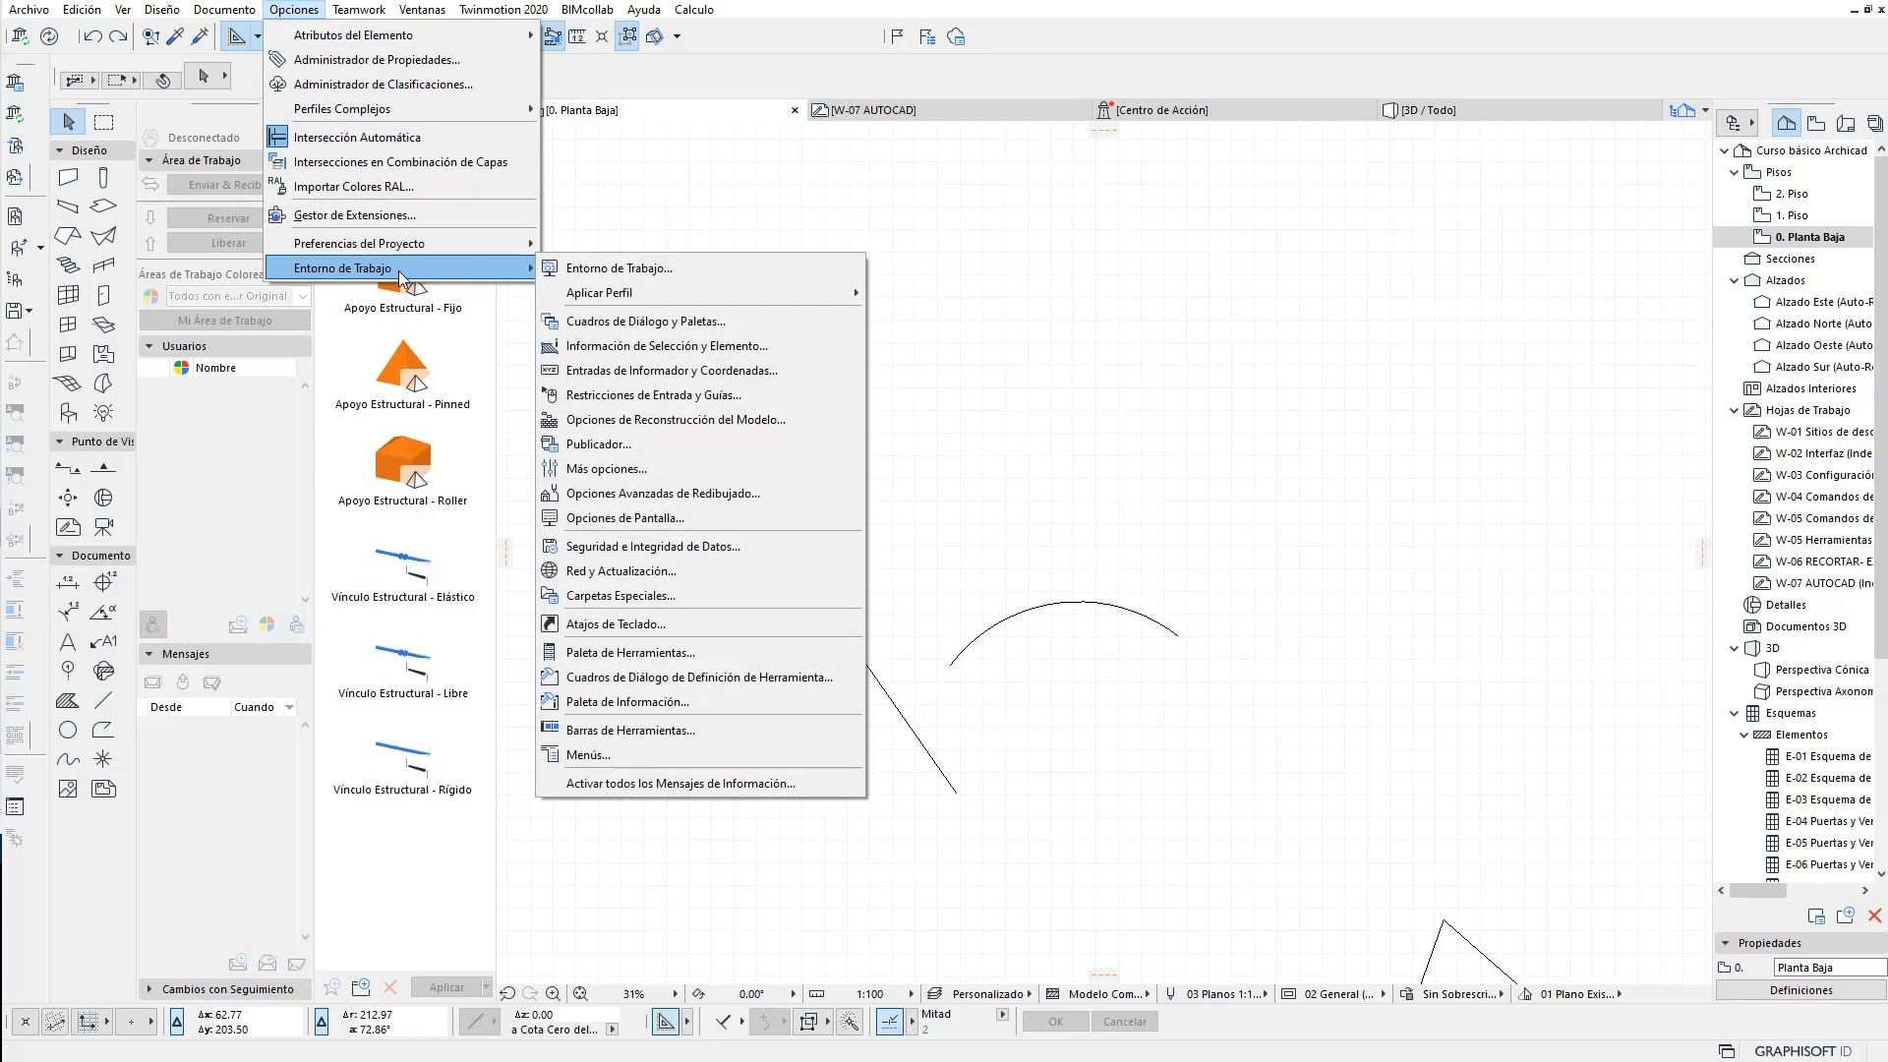
left_click(580, 744)
left_click(261, 509)
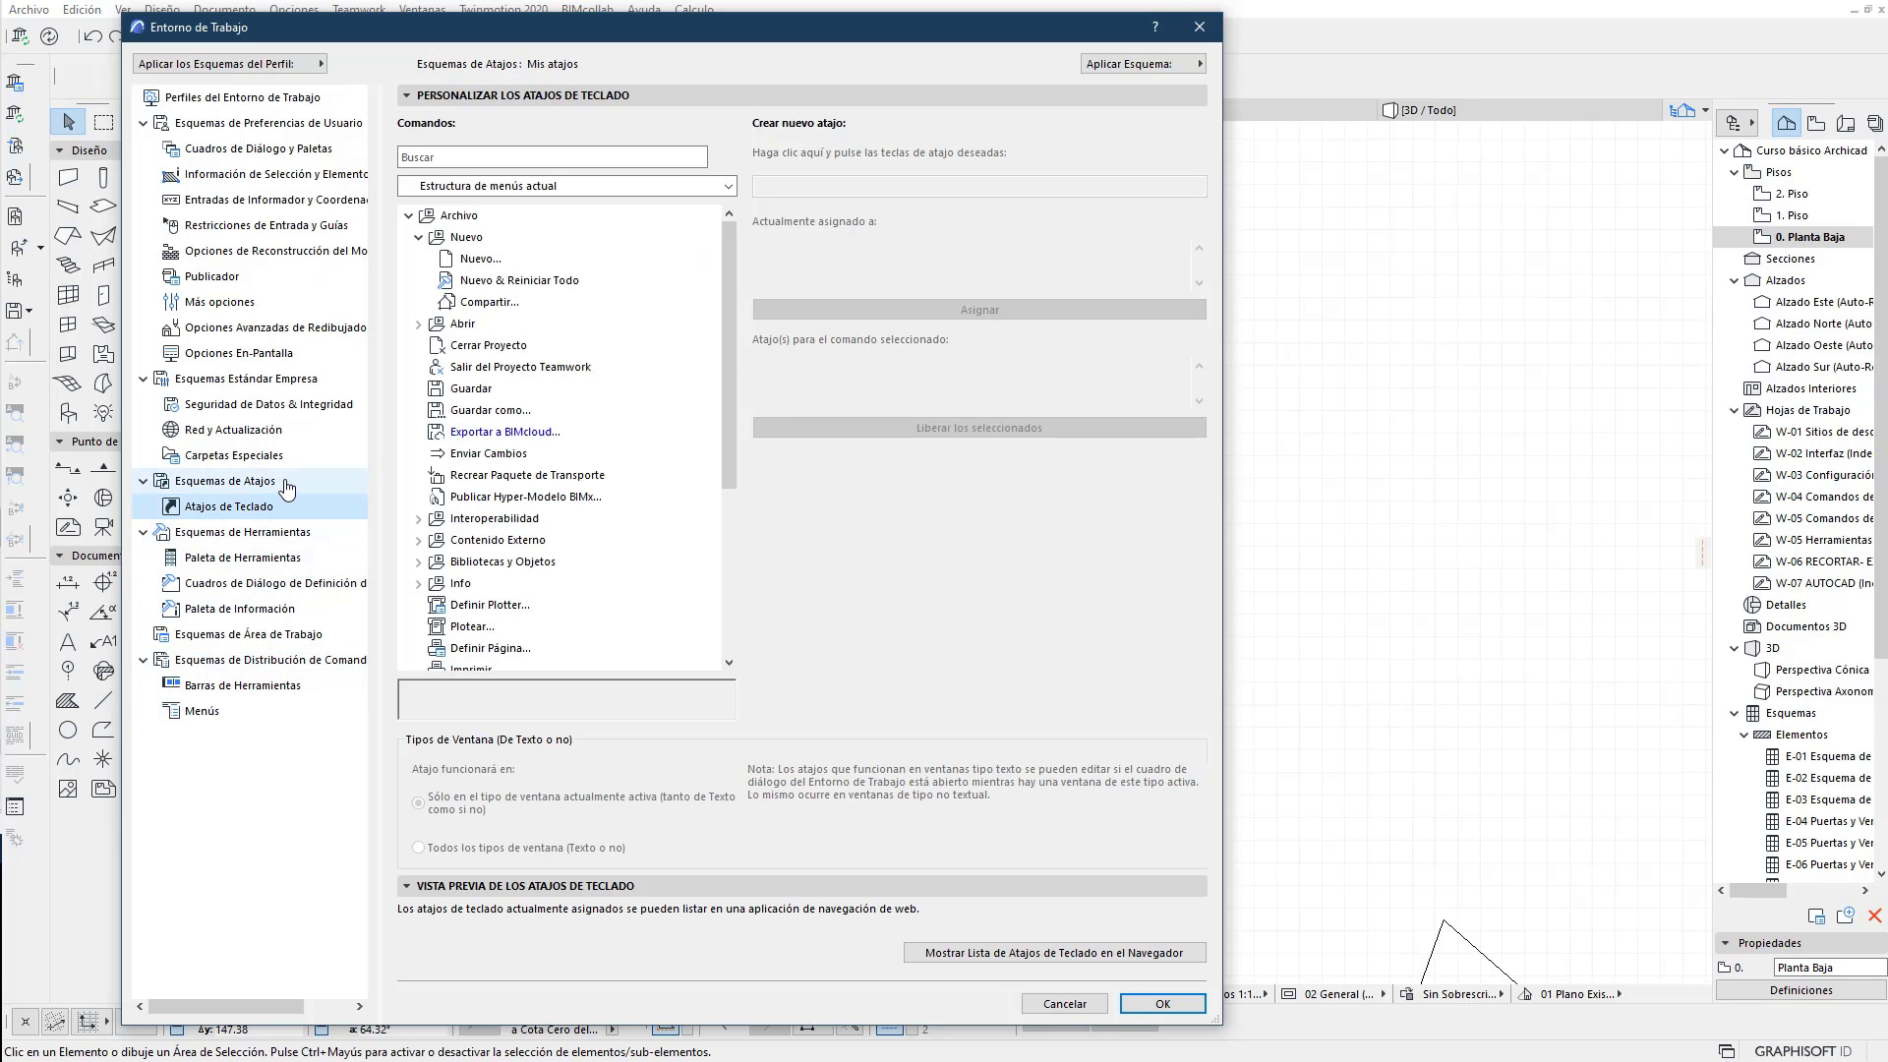
left_click(286, 486)
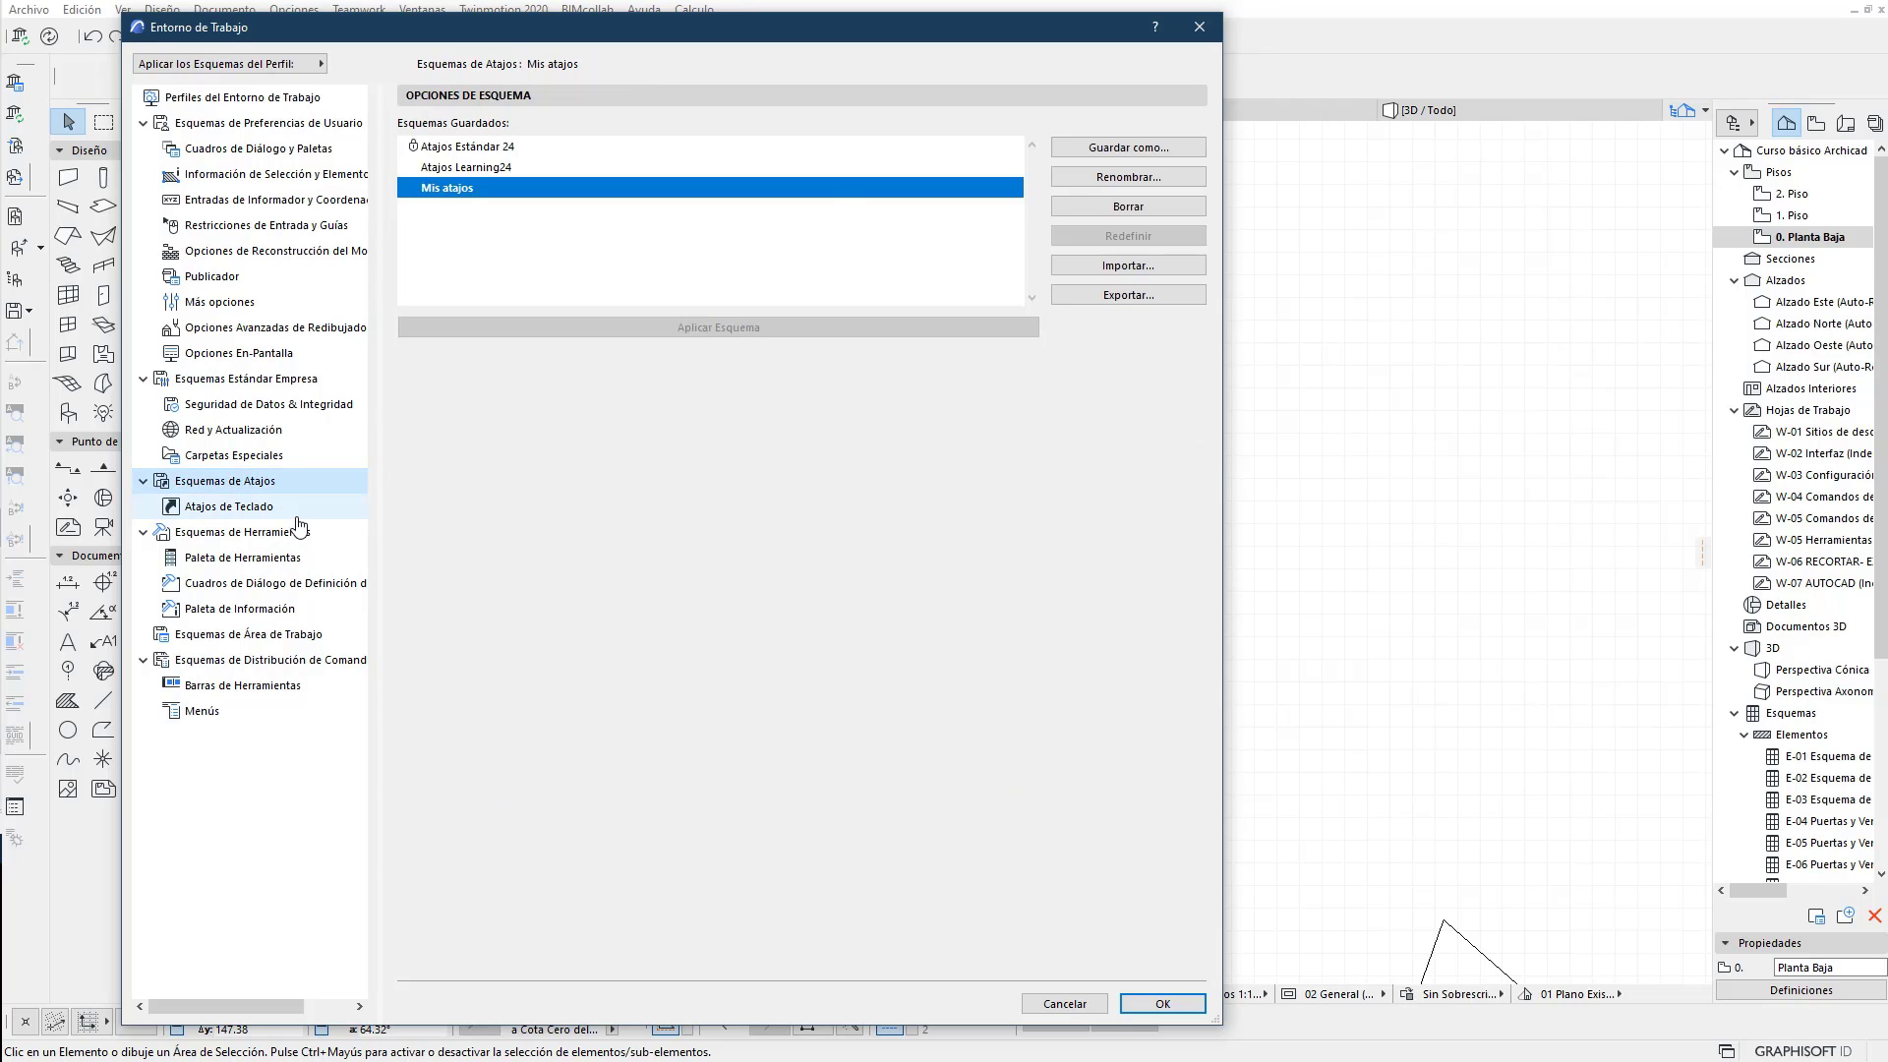
left_click(208, 512)
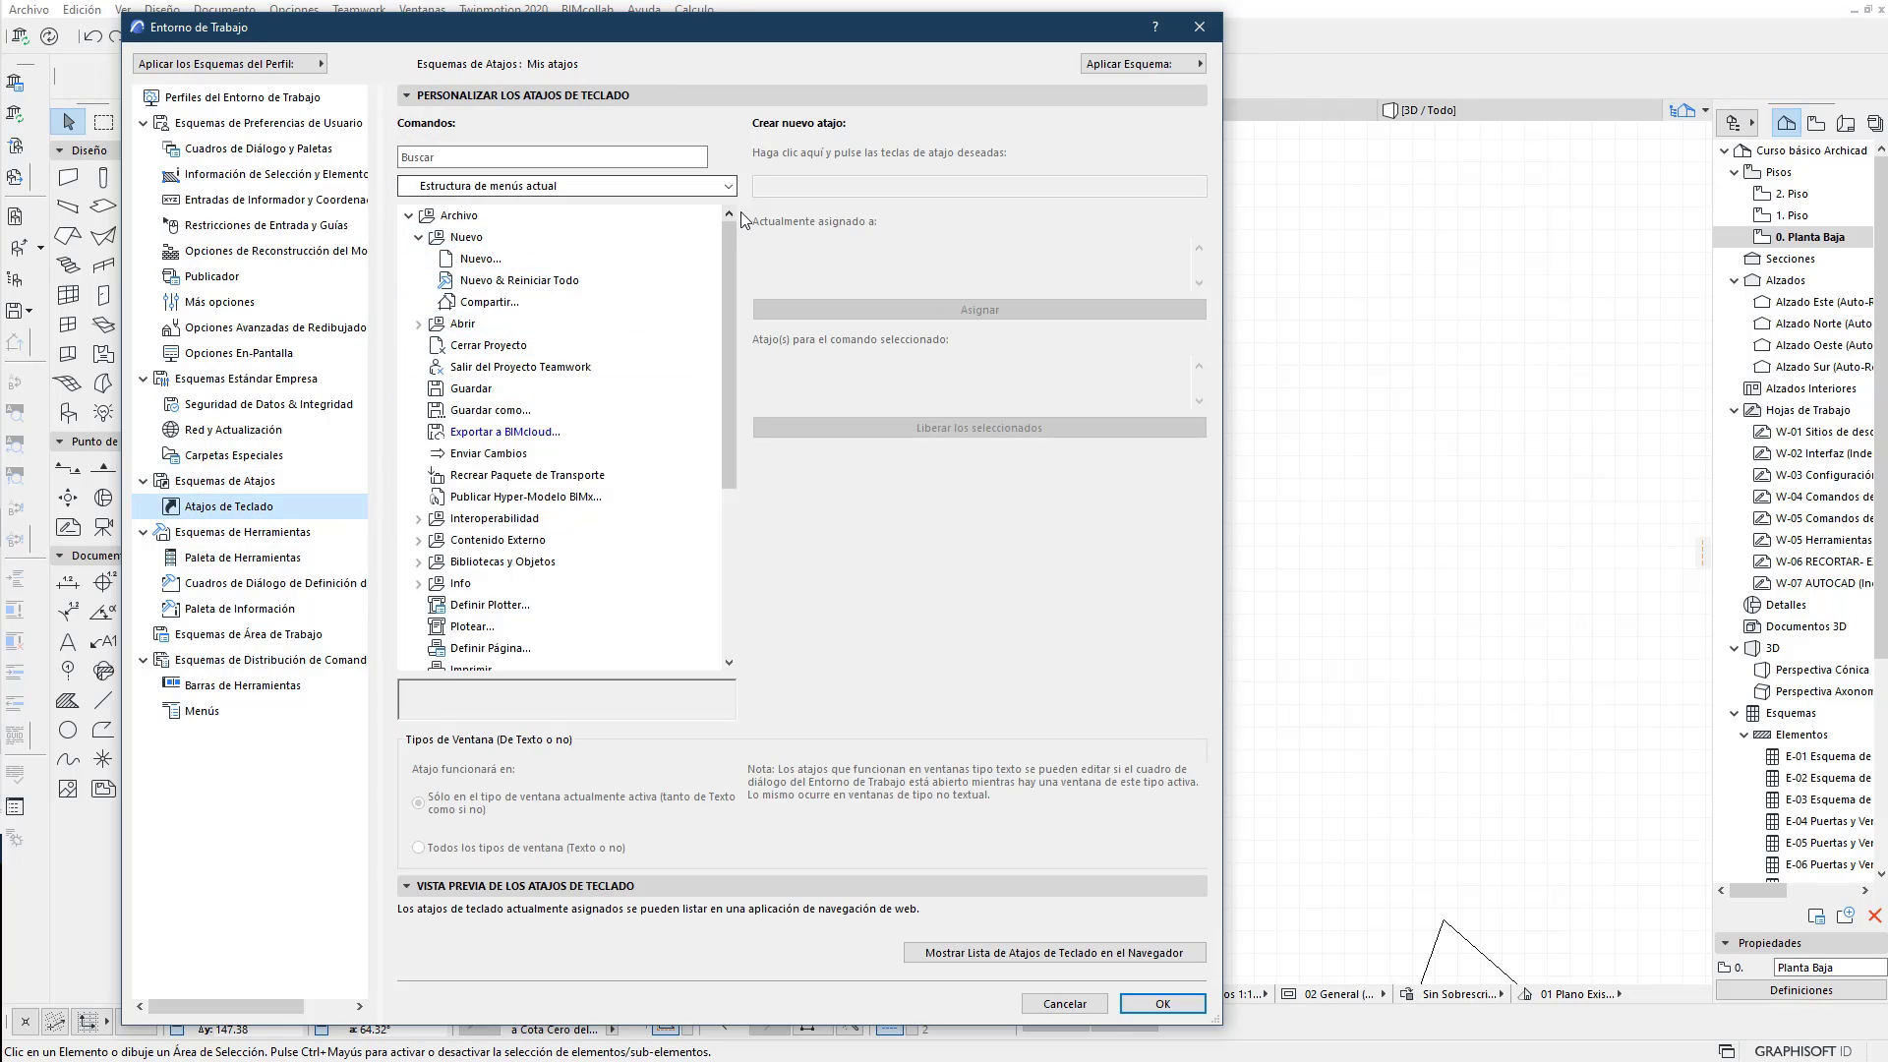
Step: List commands by topic and select Intersección under 02 Edición to see its shortcut I
double_click(442, 216)
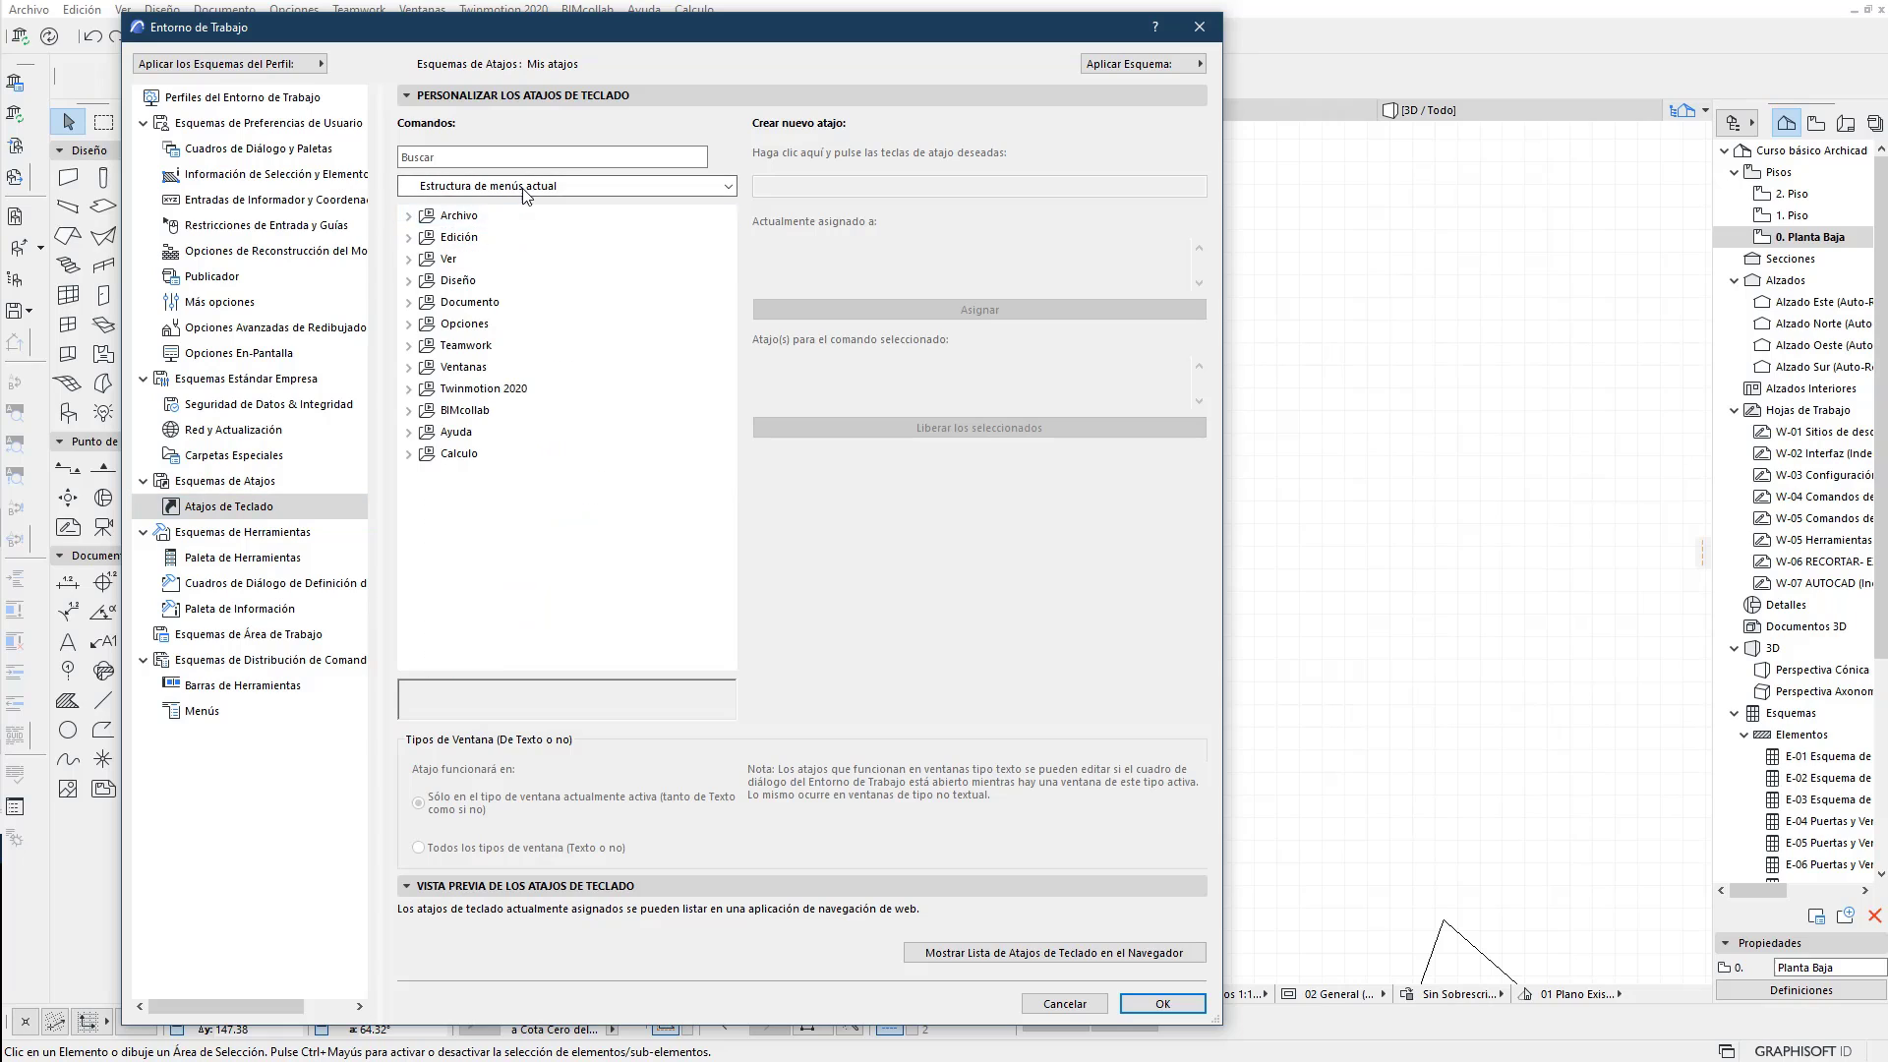
left_click(727, 186)
left_click(600, 221)
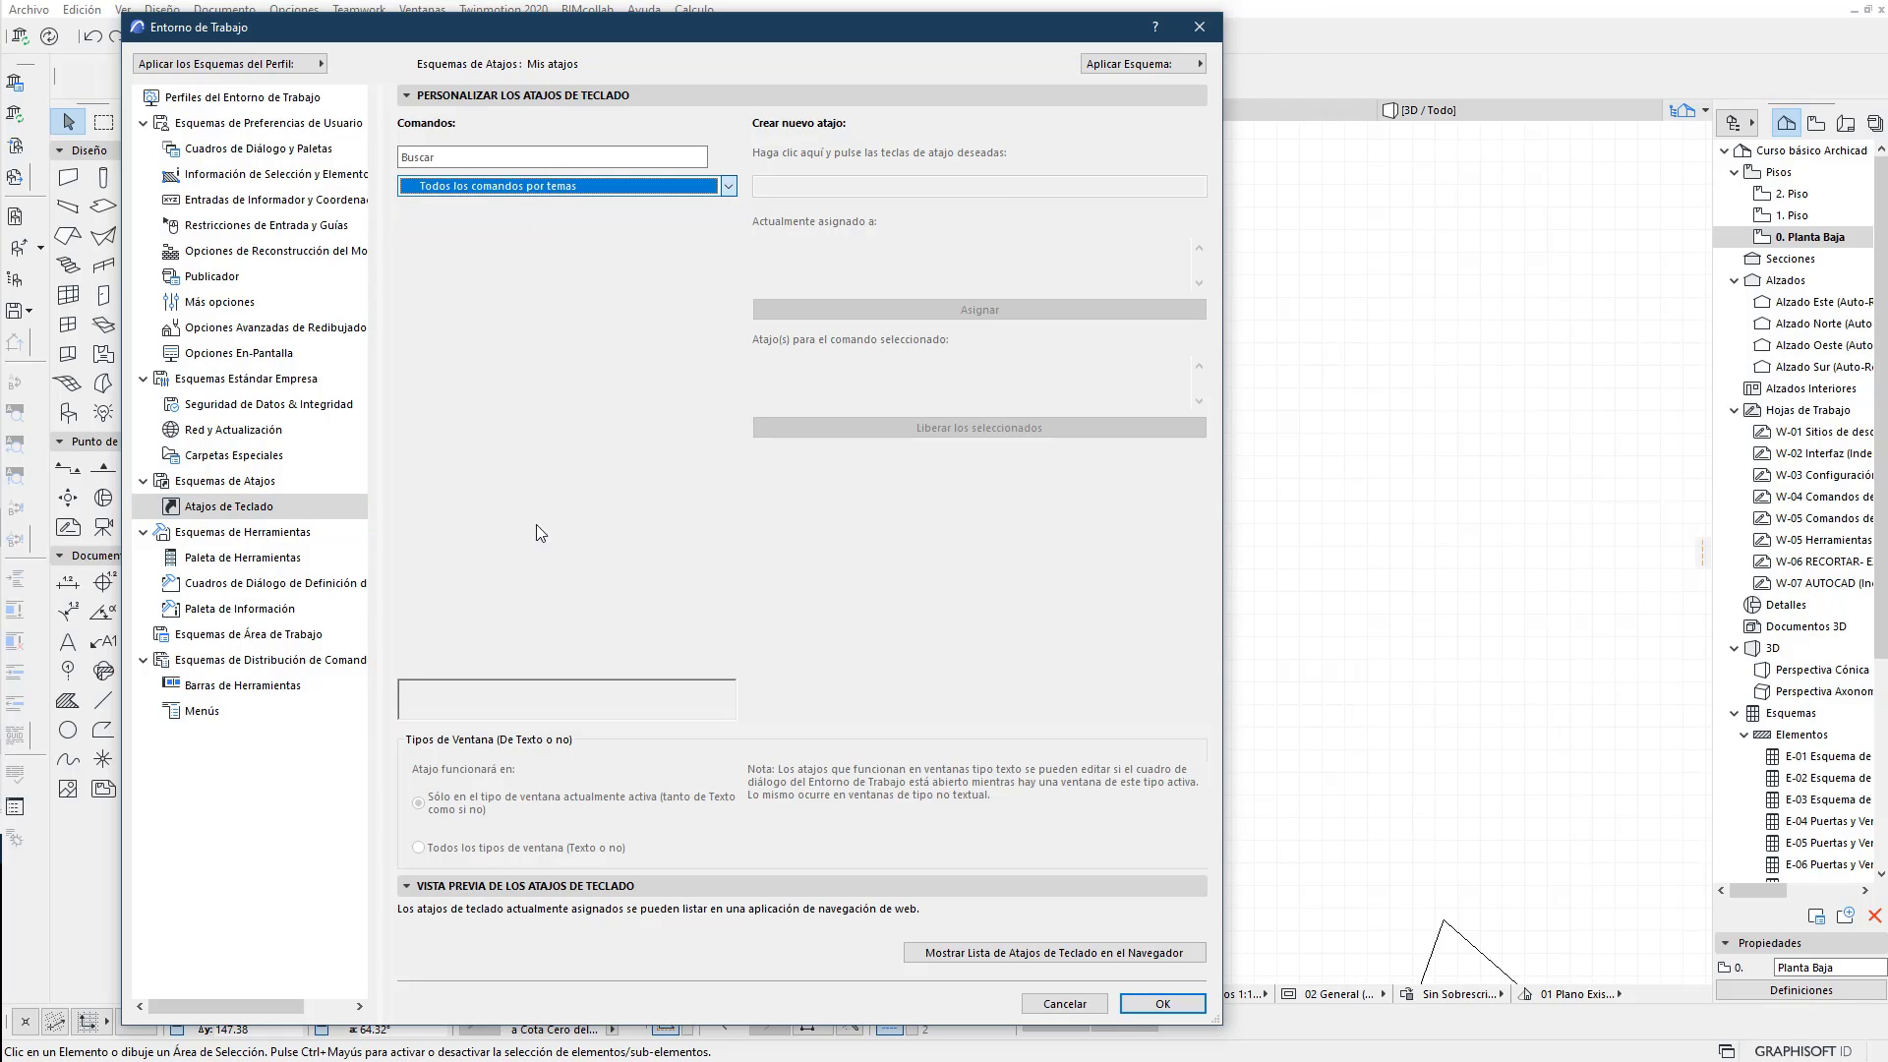
double_click(467, 237)
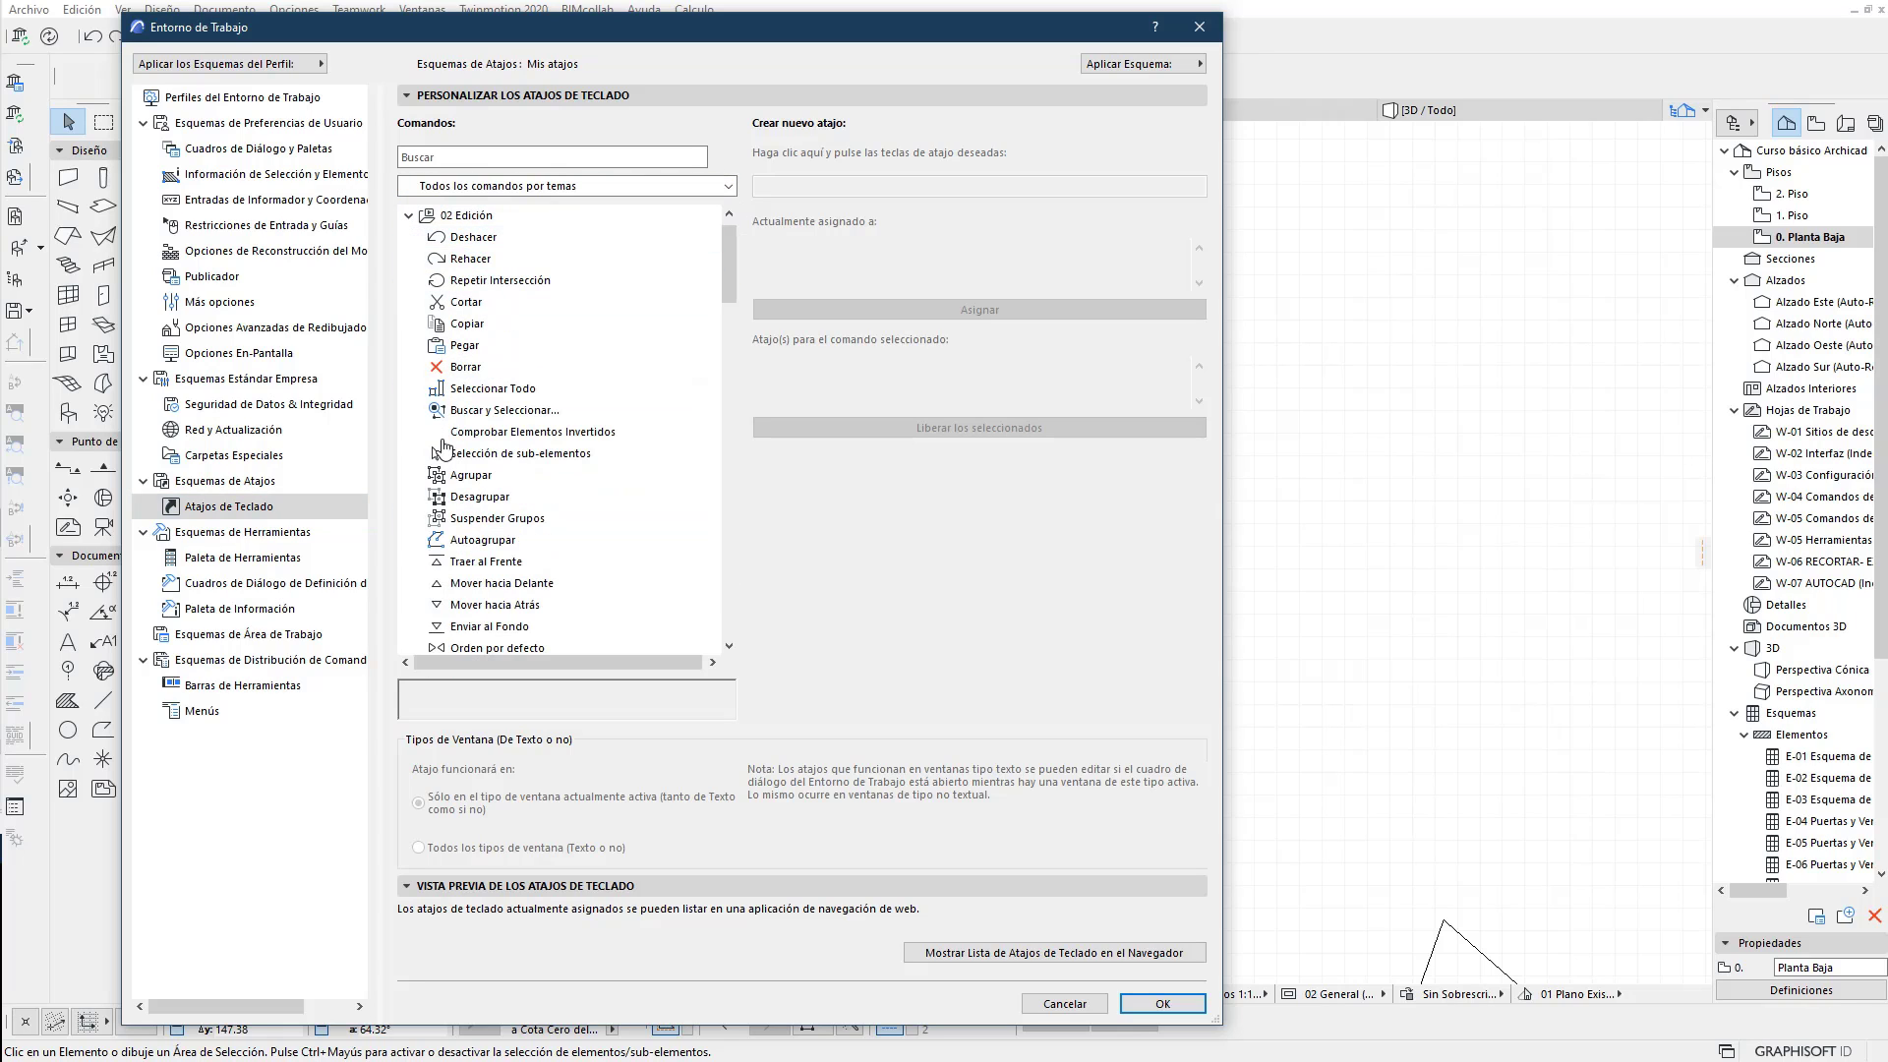
scroll(473, 548, "down", 3)
scroll(473, 546, "down", 2)
scroll(473, 541, "down", 2)
scroll(473, 536, "down", 2)
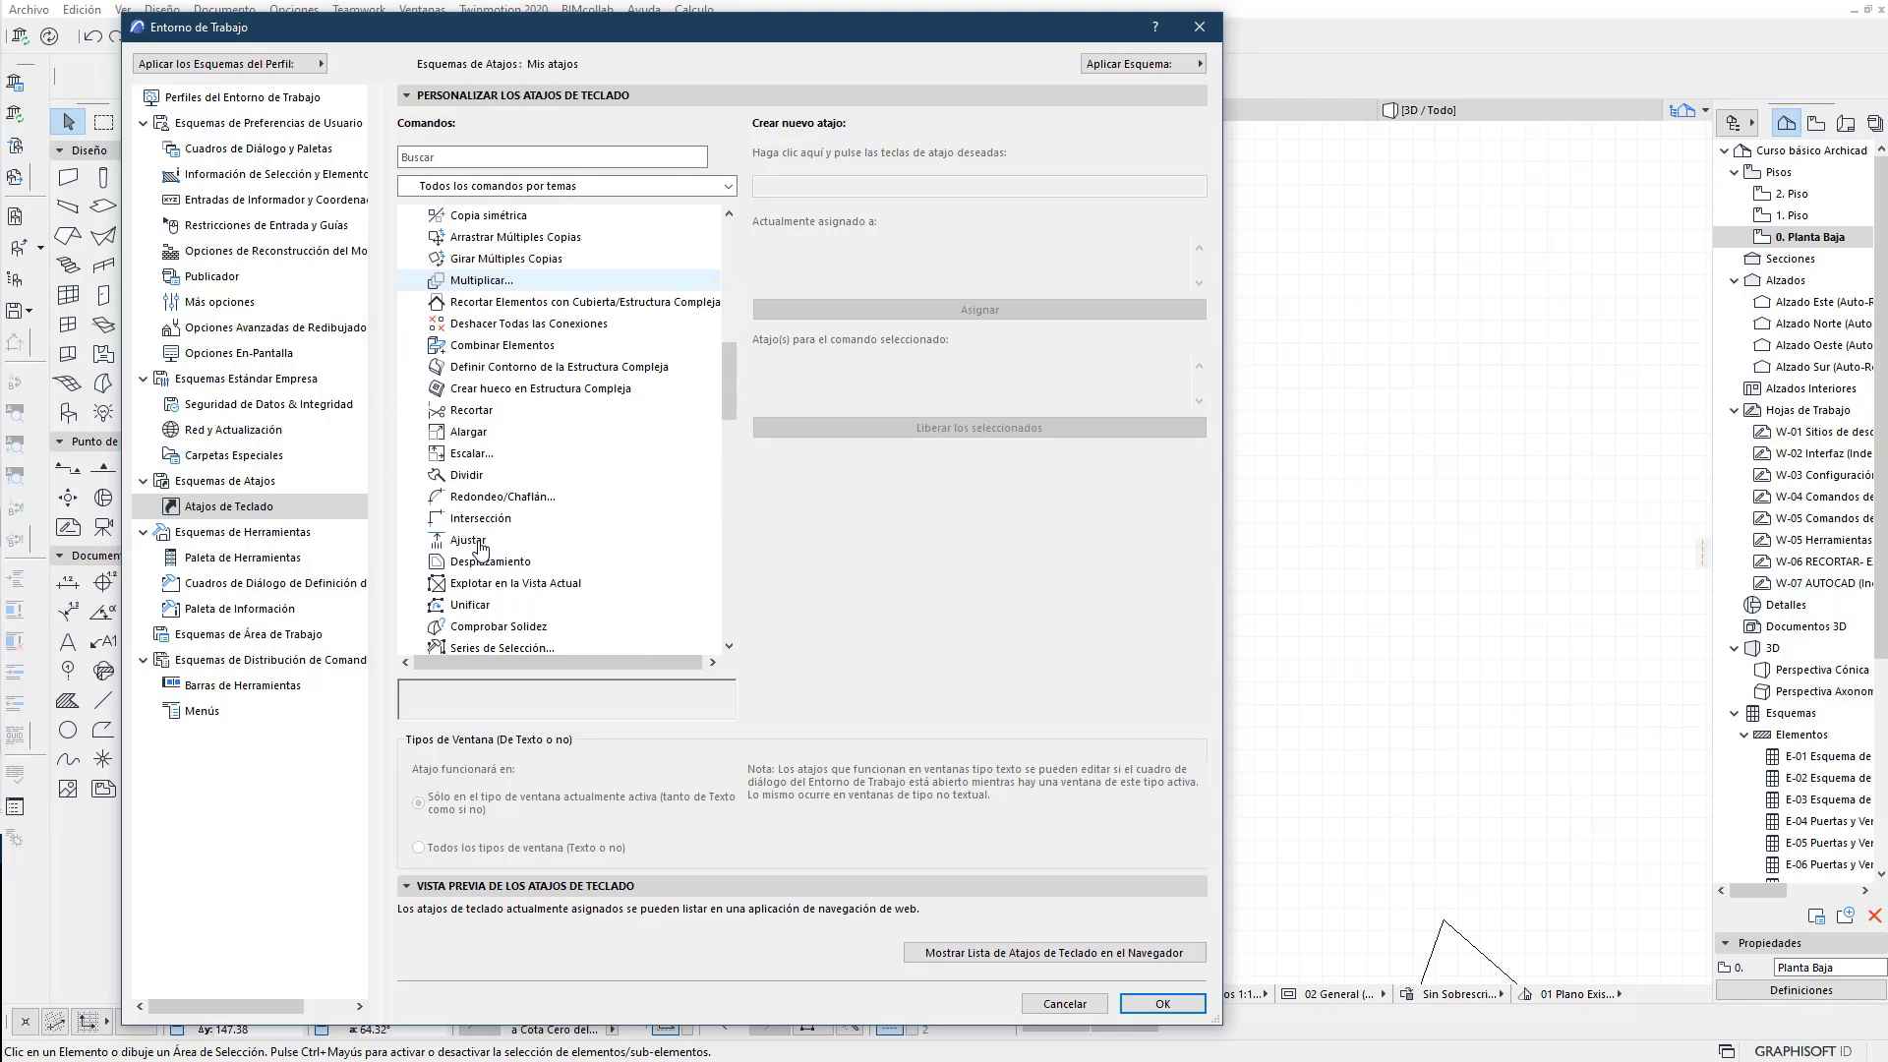
left_click(515, 518)
left_click(791, 186)
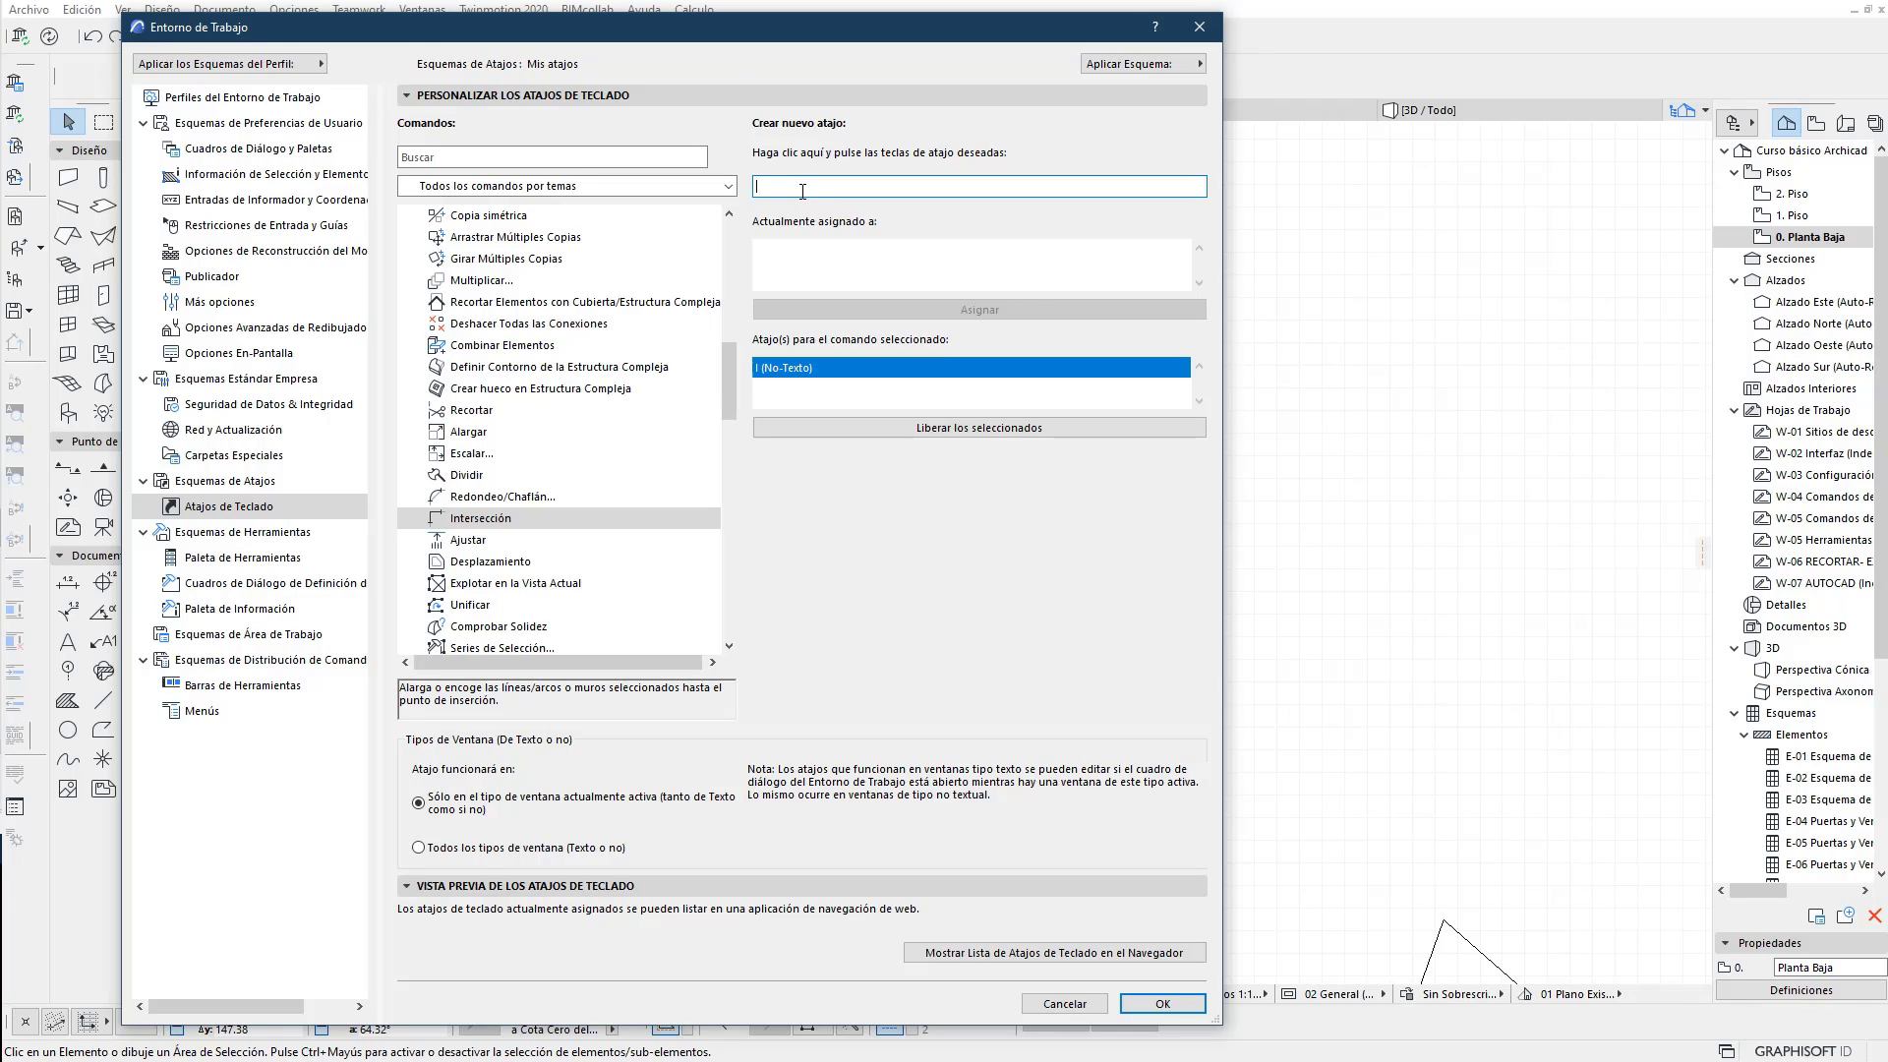
Step: Test keys F, Supr and I as shortcuts to see their current assignments
key("f")
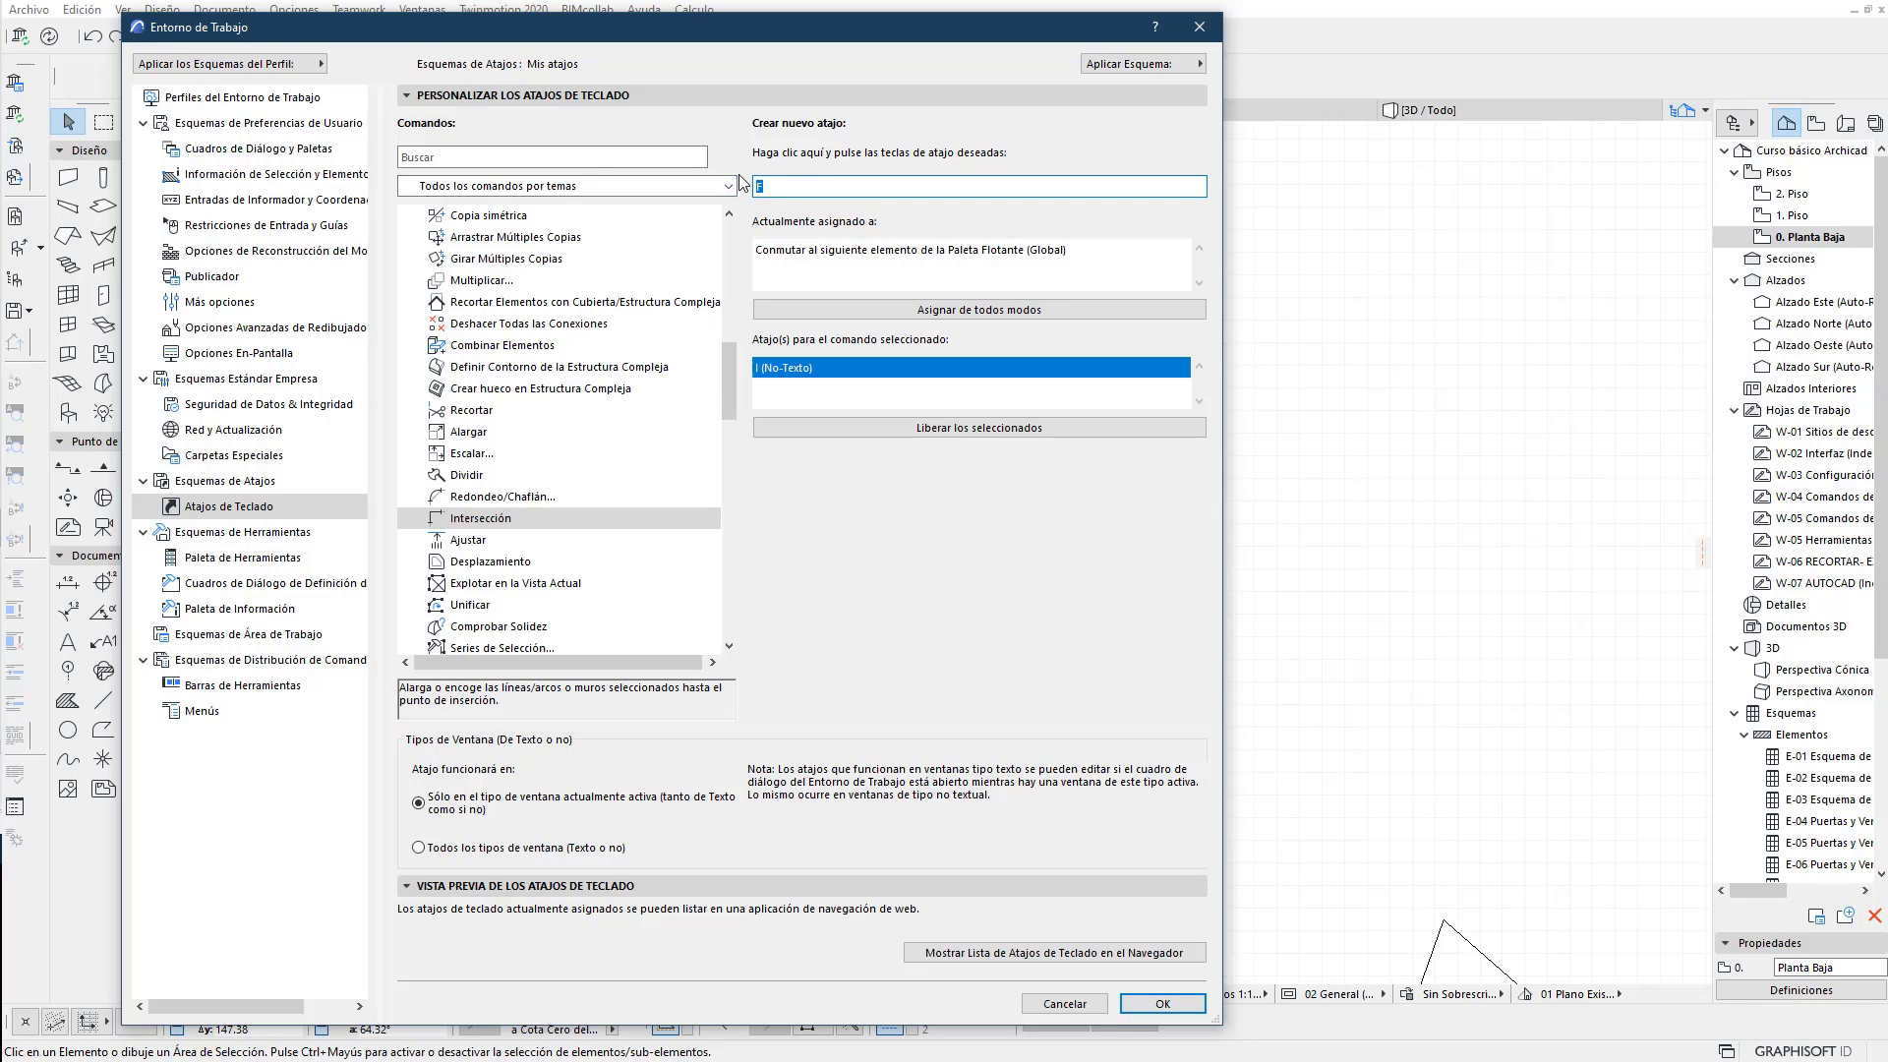
key("Delete")
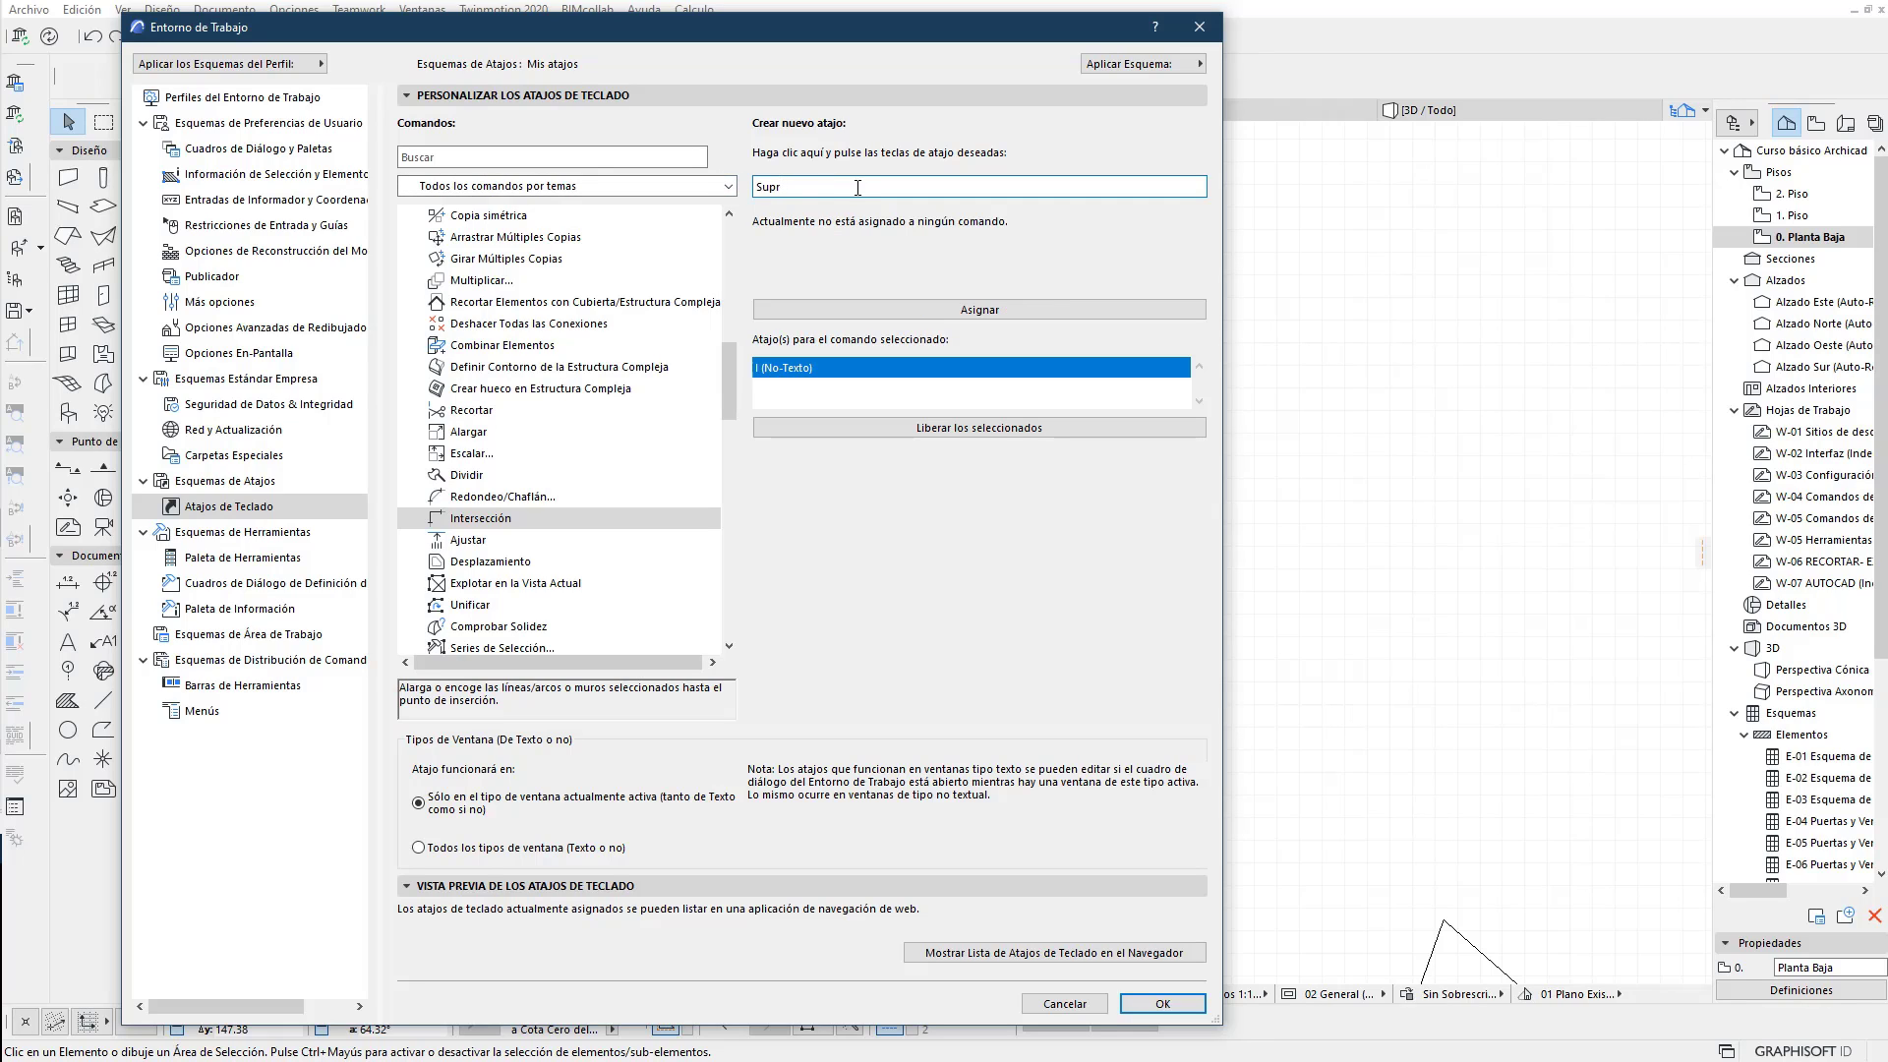
key("i")
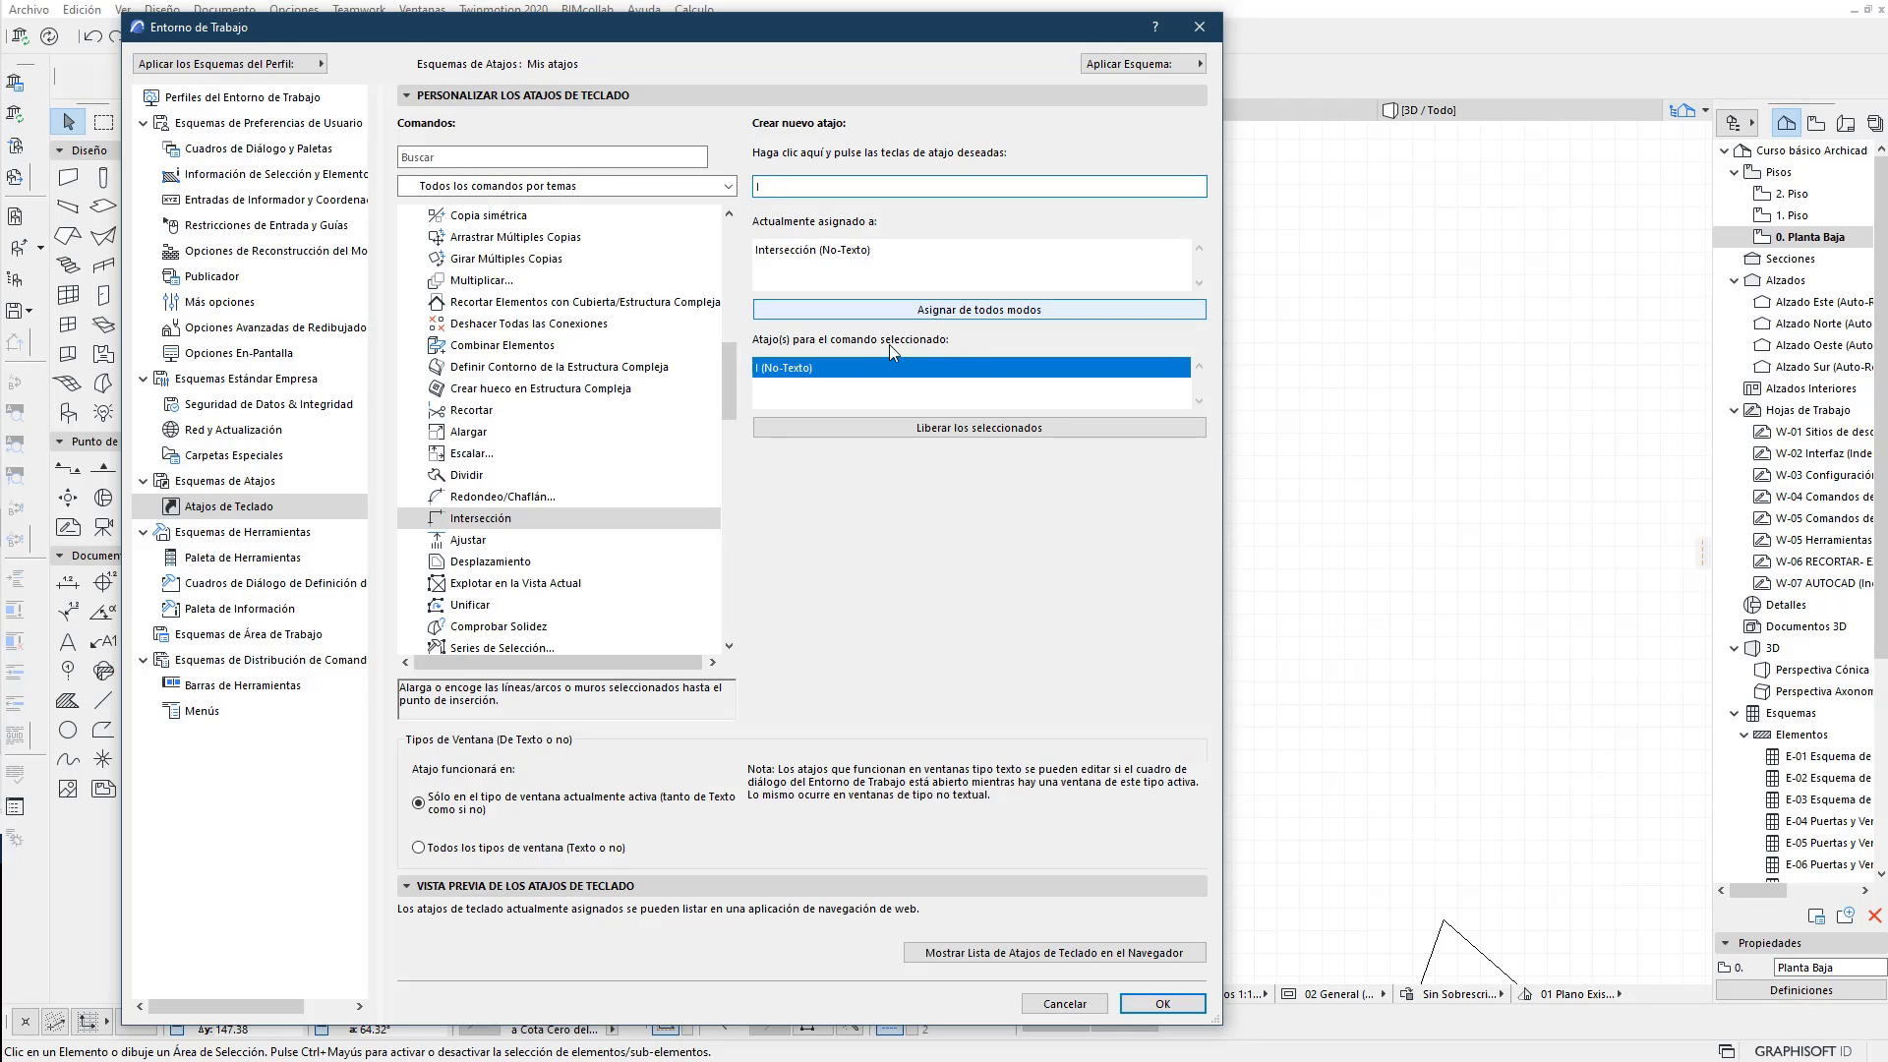
Step: Assign Mayús+C to Redondeo/Chaflán after checking that R and C are taken
left_click(512, 499)
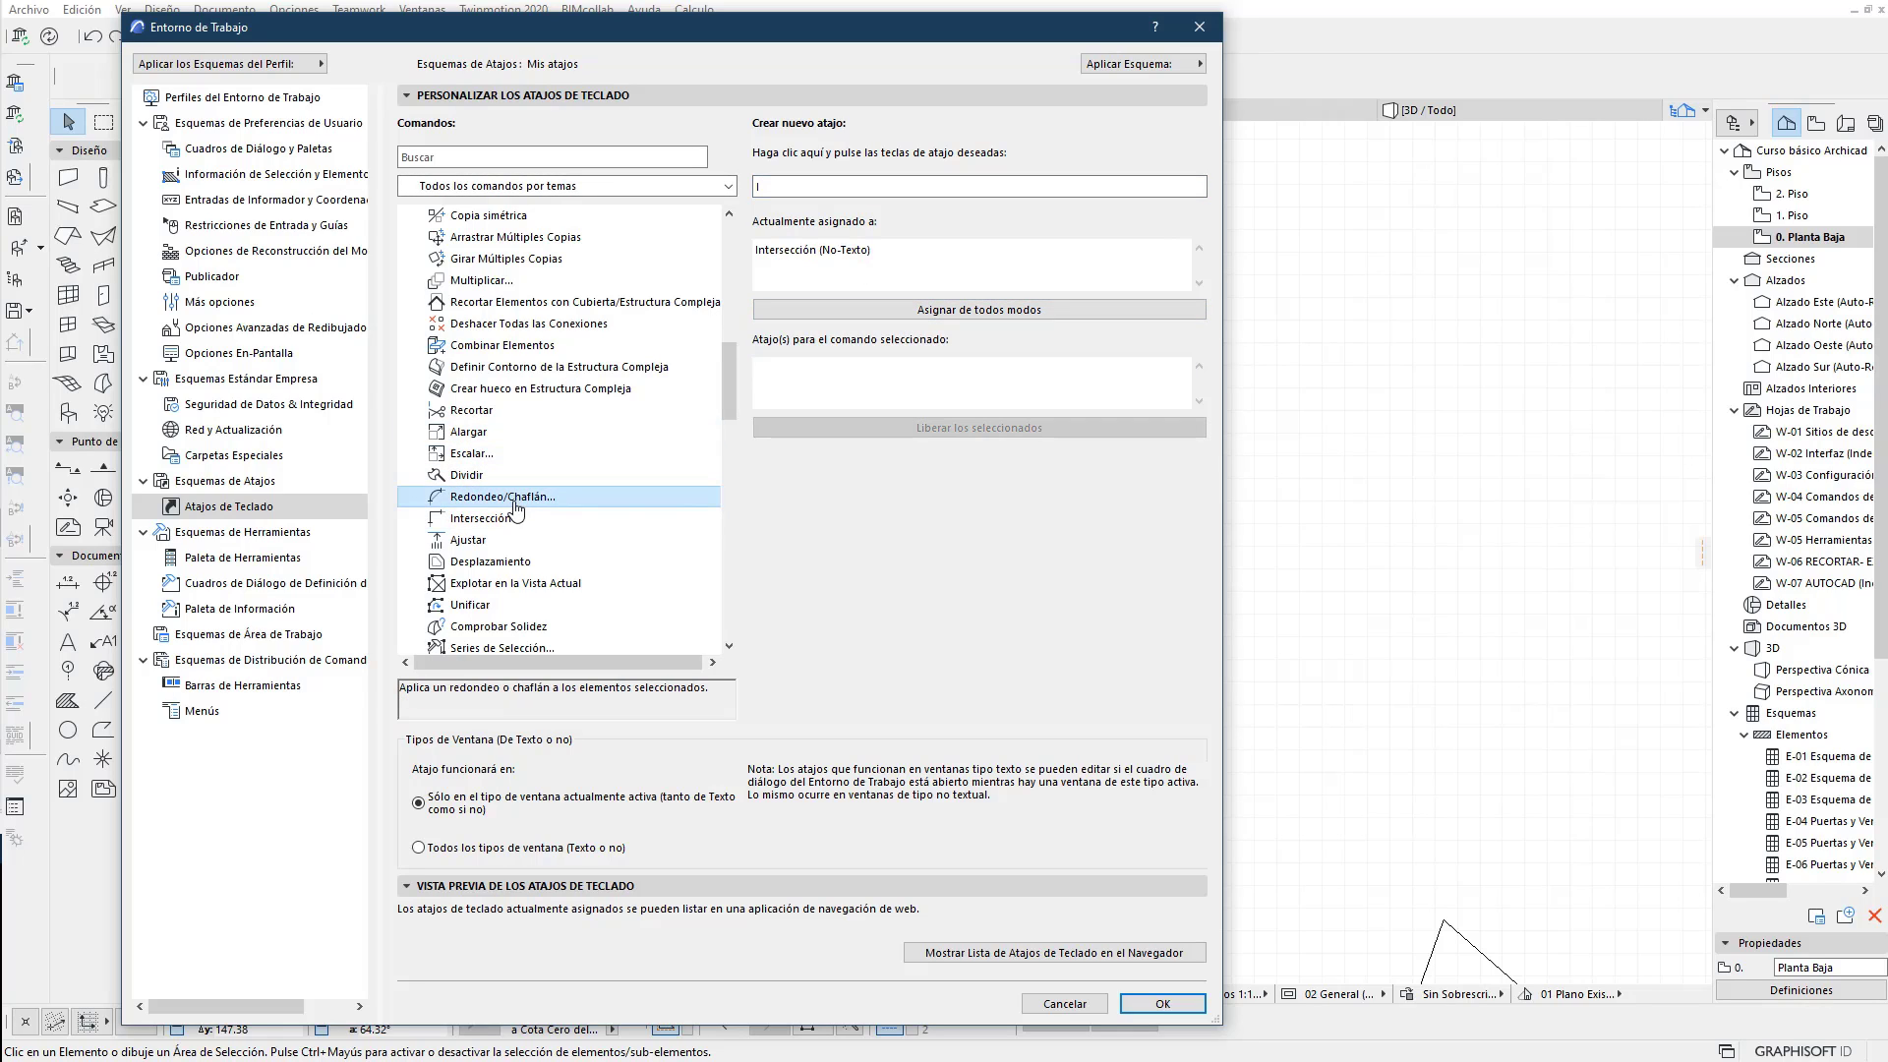
left_click(787, 187)
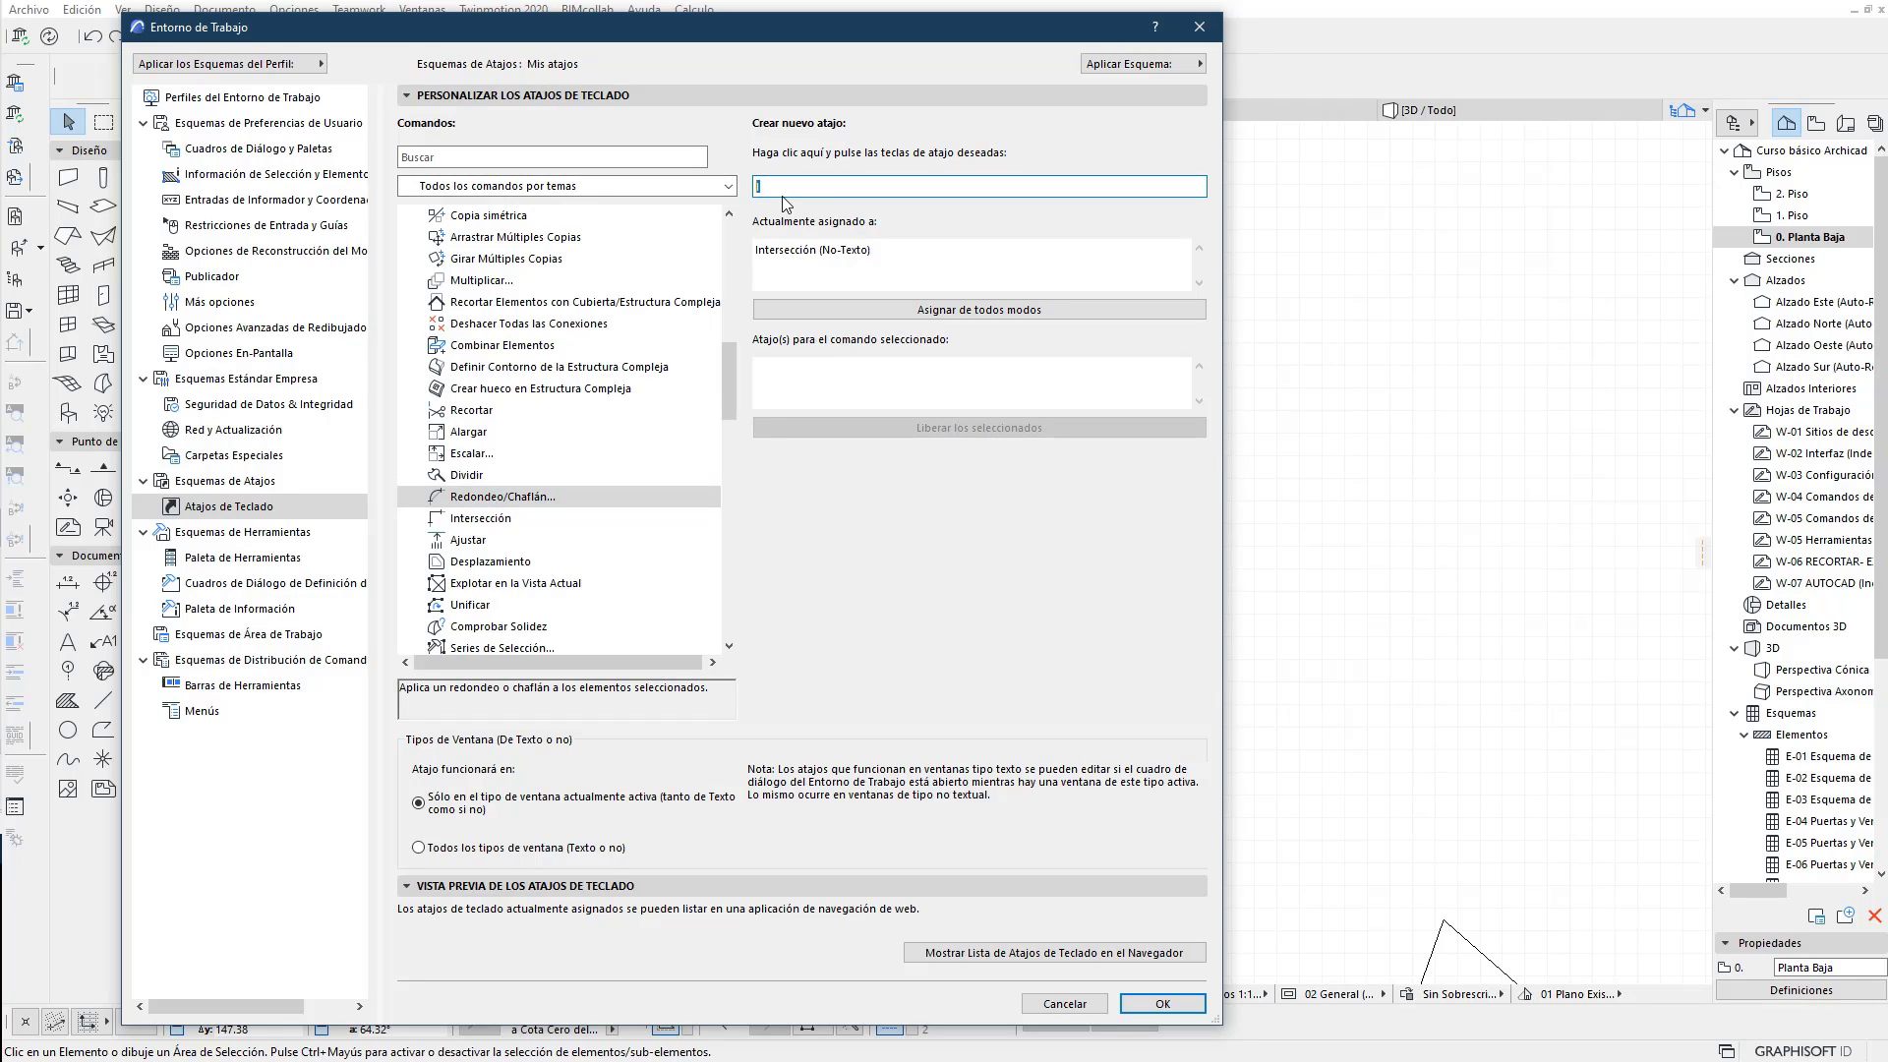
key("r")
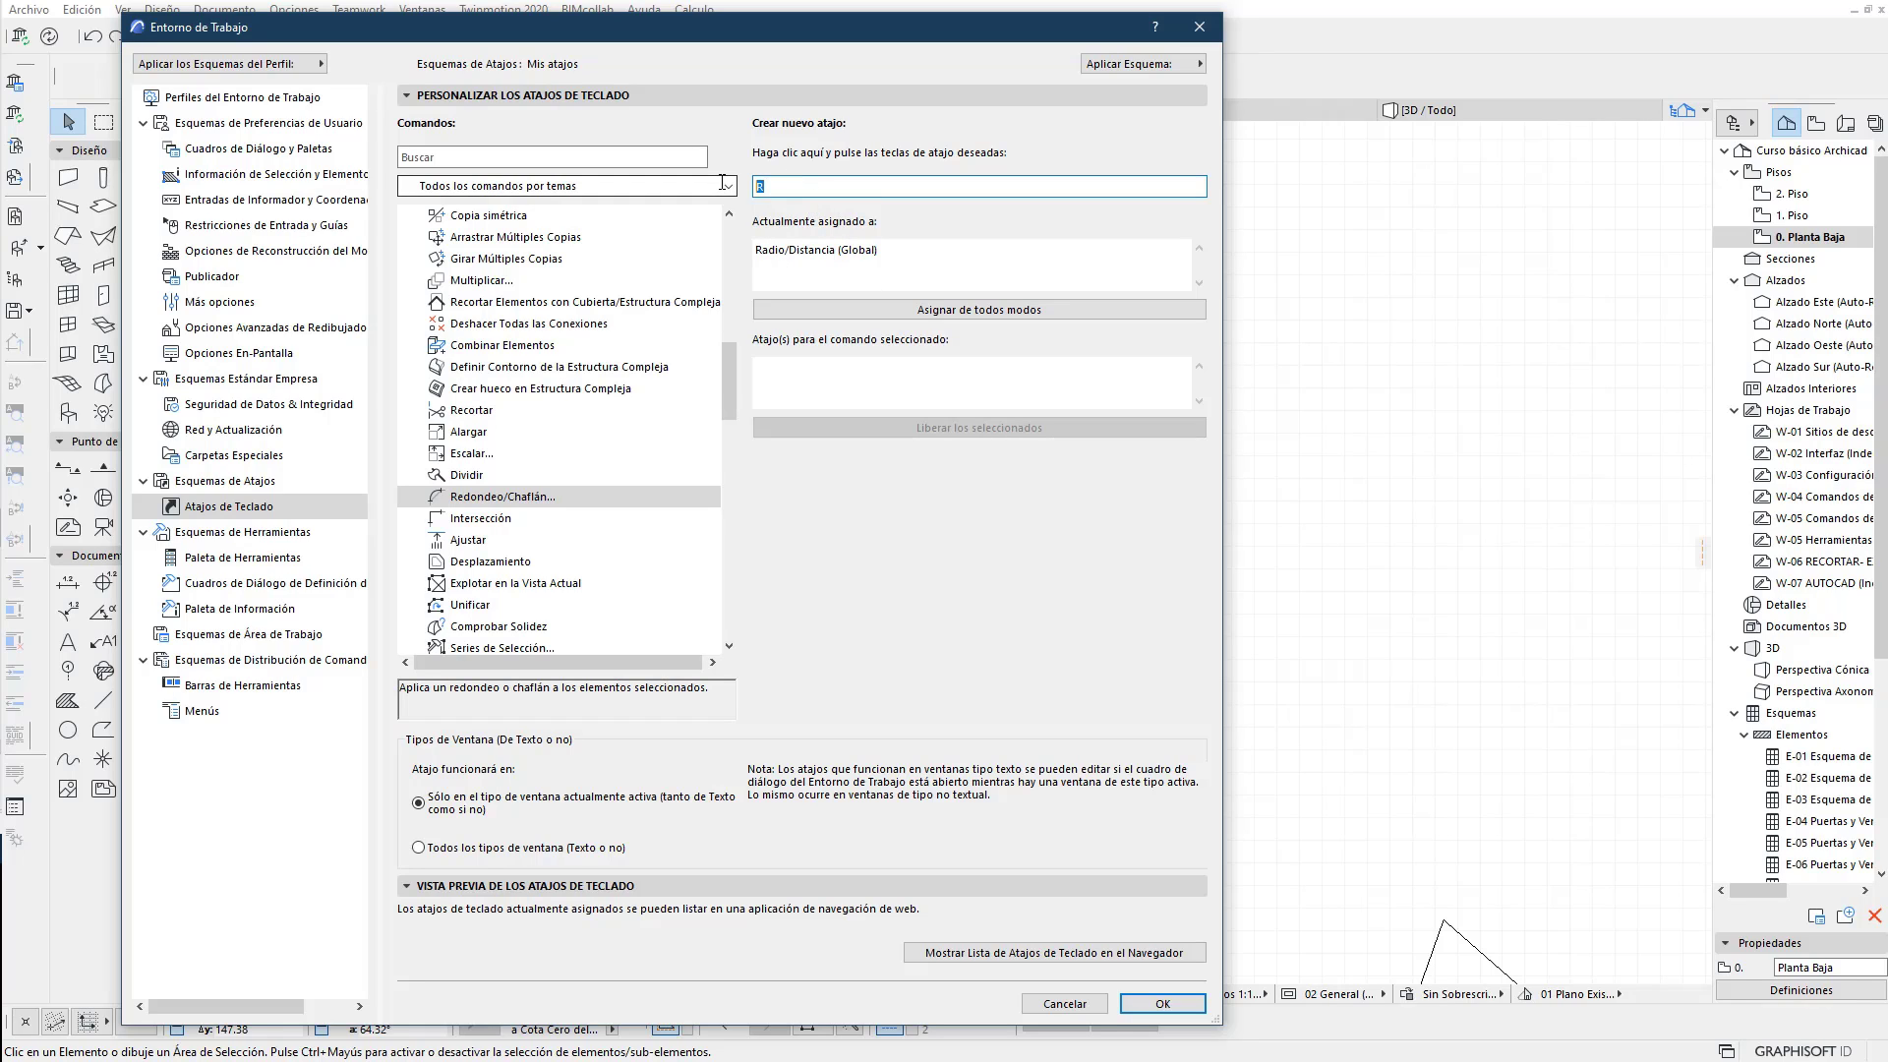
key("c")
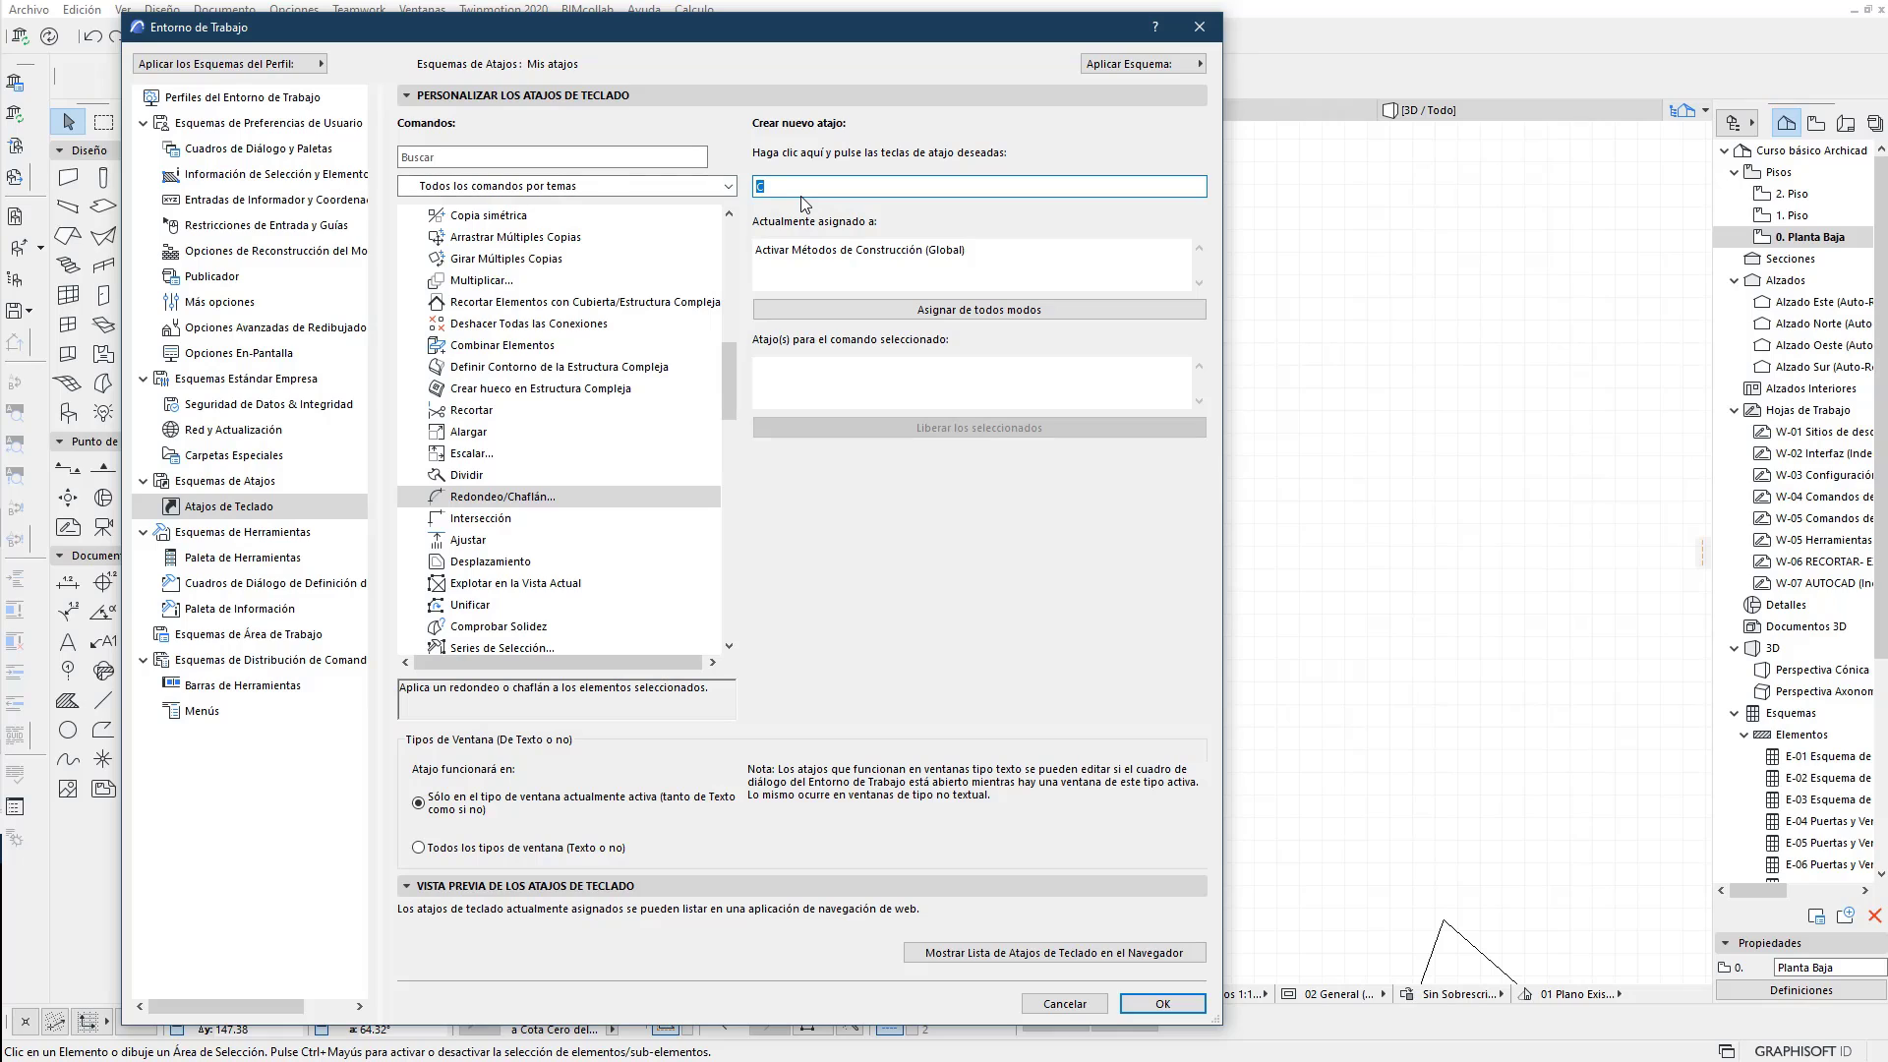
key("shift+c")
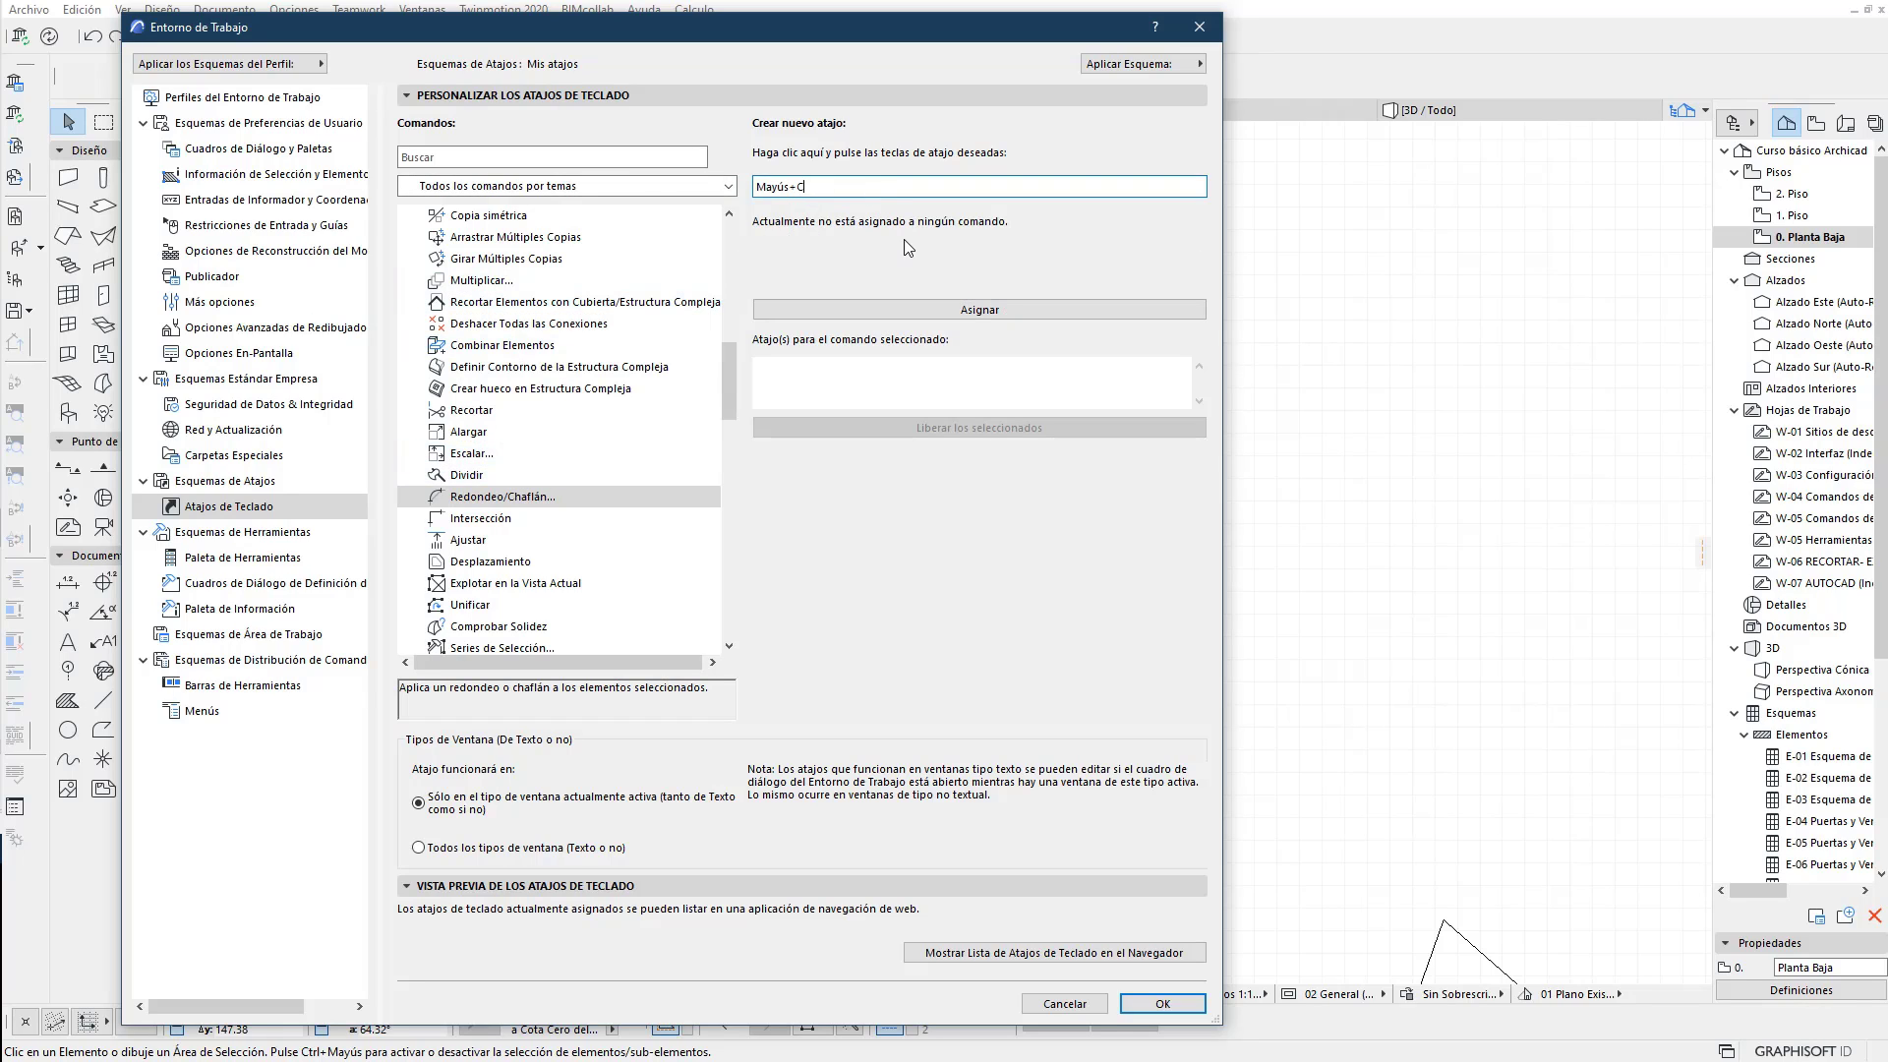
left_click(994, 311)
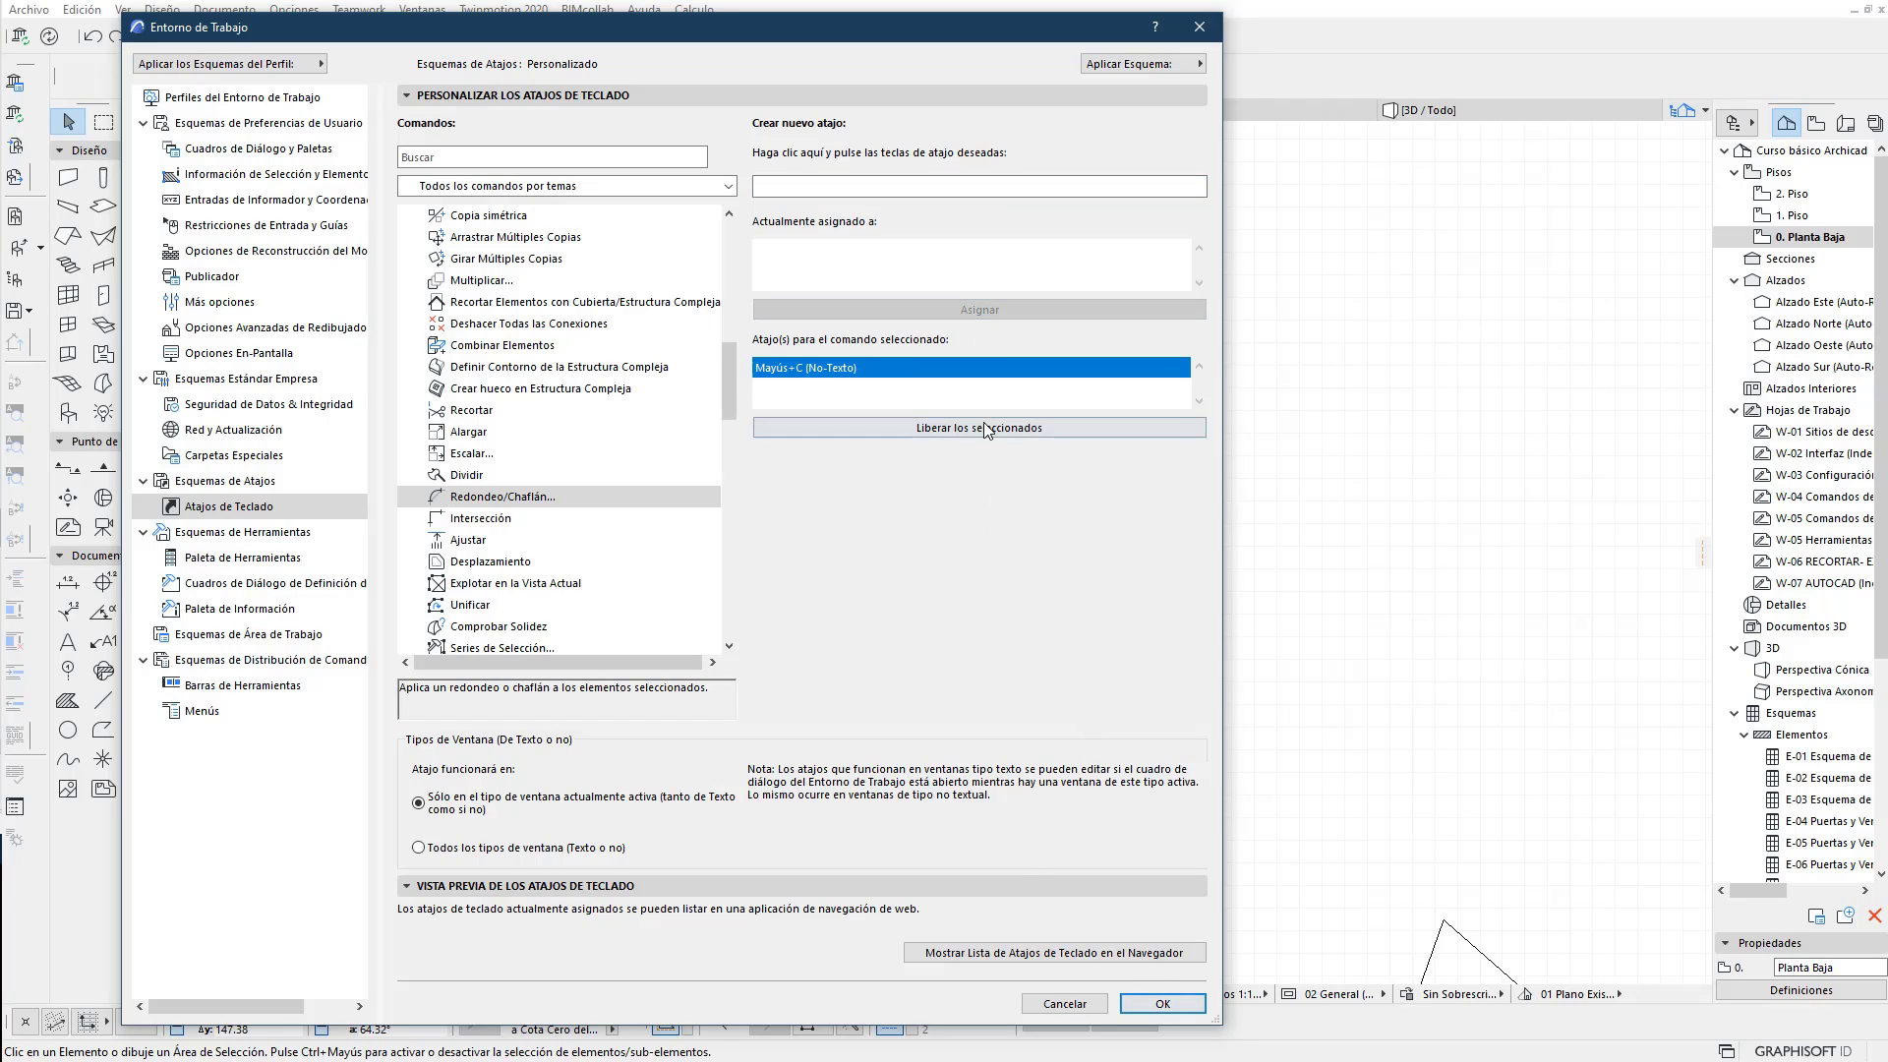
left_click(265, 488)
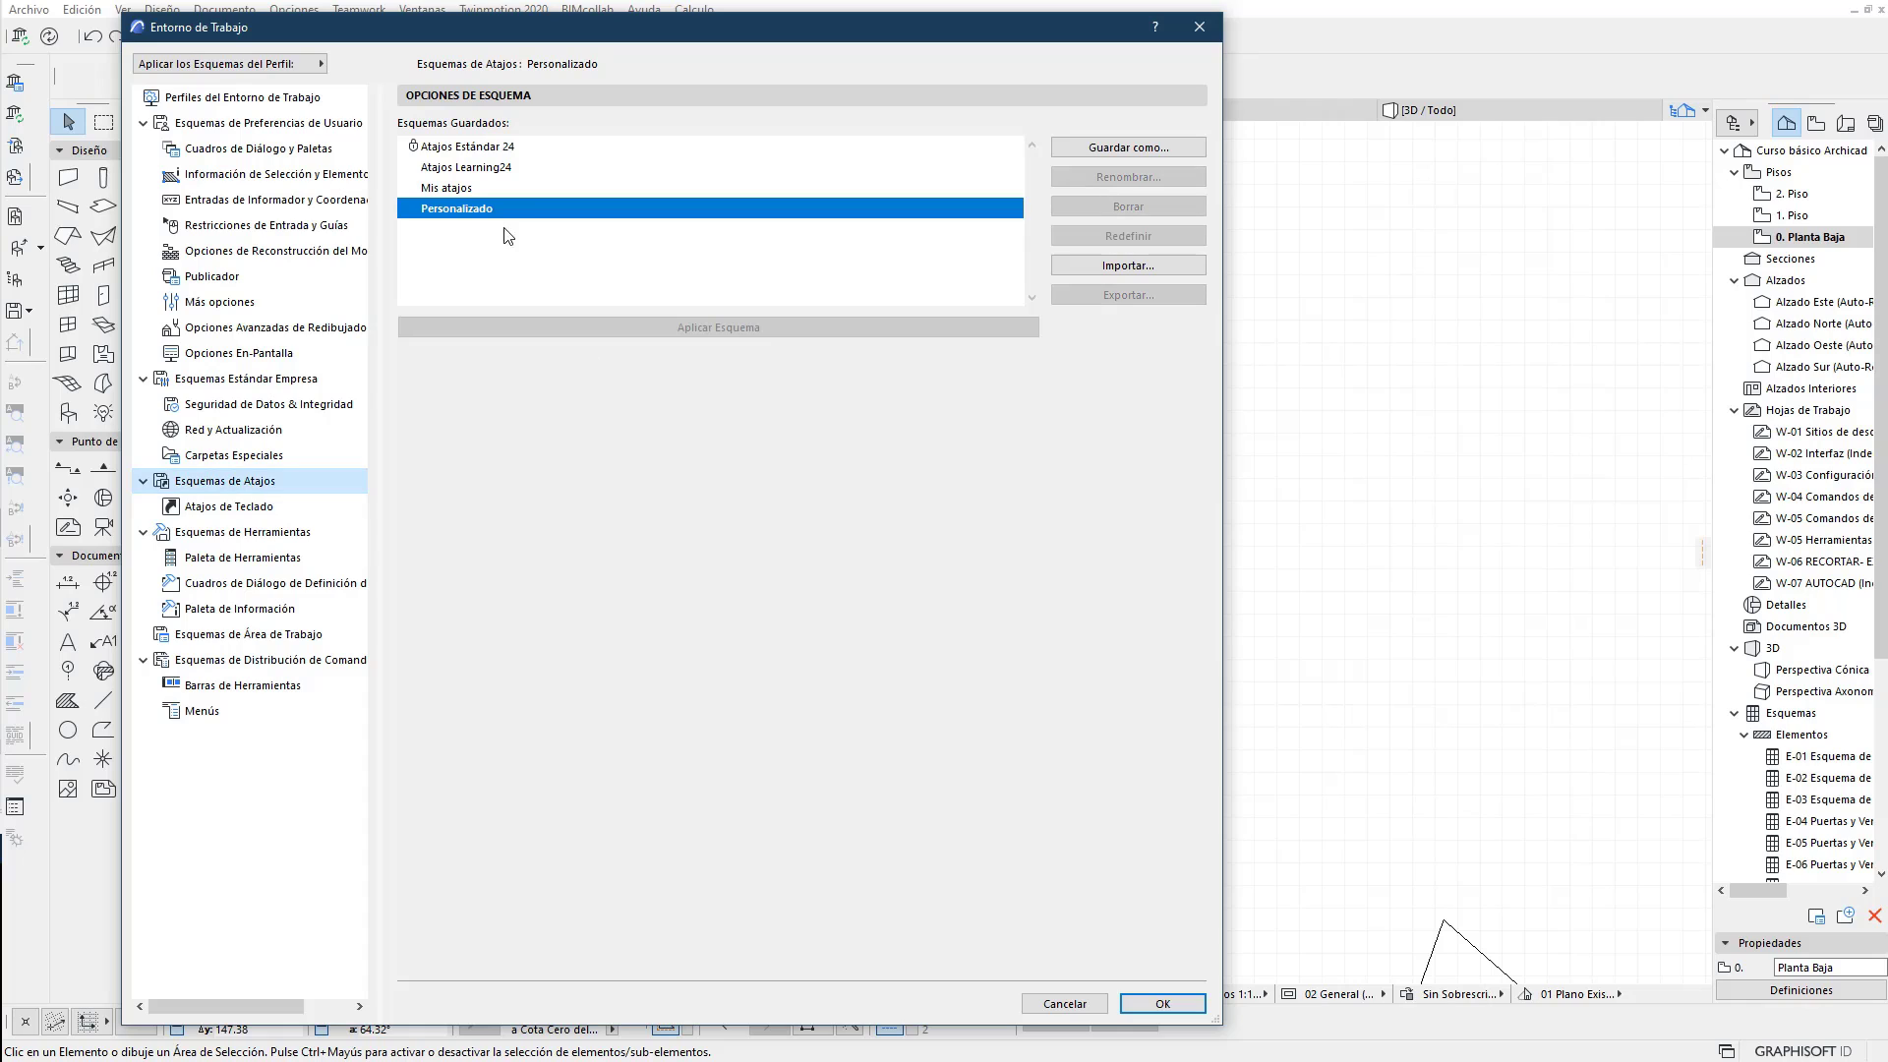
Step: Redefine the Mis atajos scheme with the new shortcuts and close Entorno de Trabajo
left_click(464, 187)
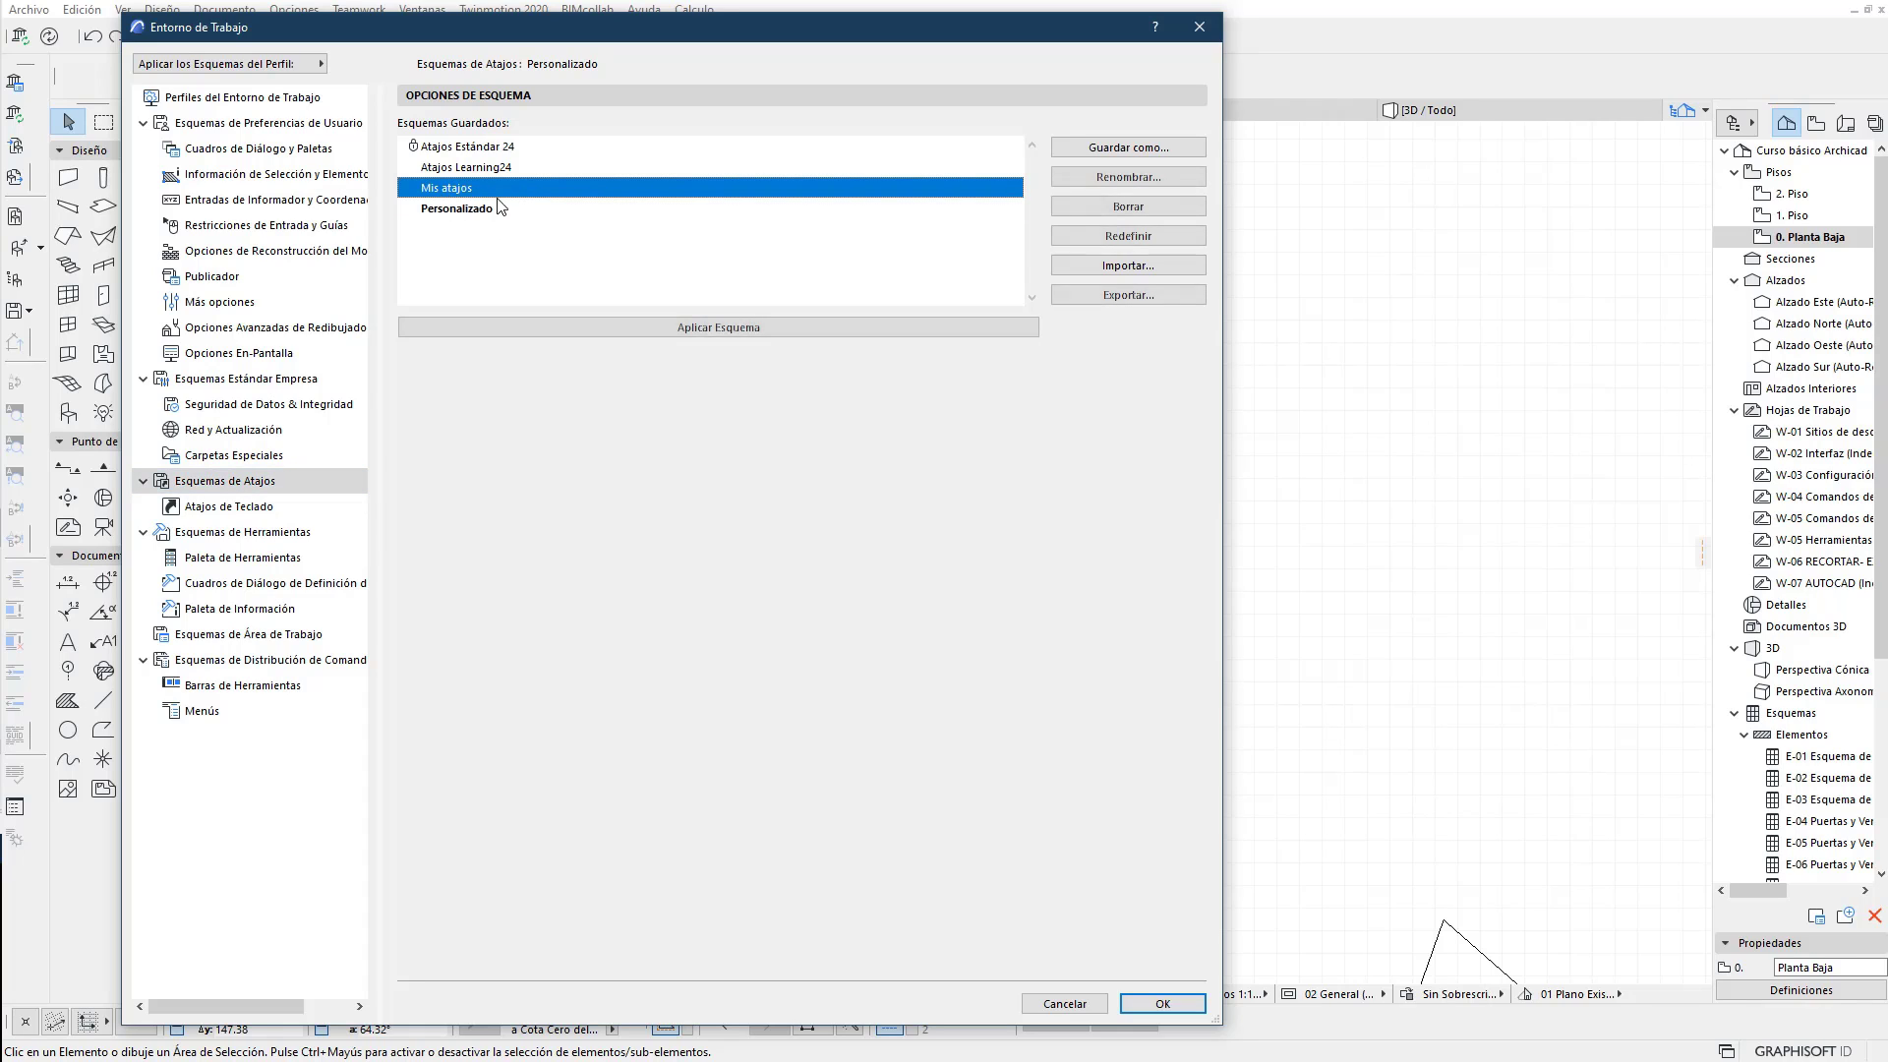
left_click(1133, 236)
left_click(983, 512)
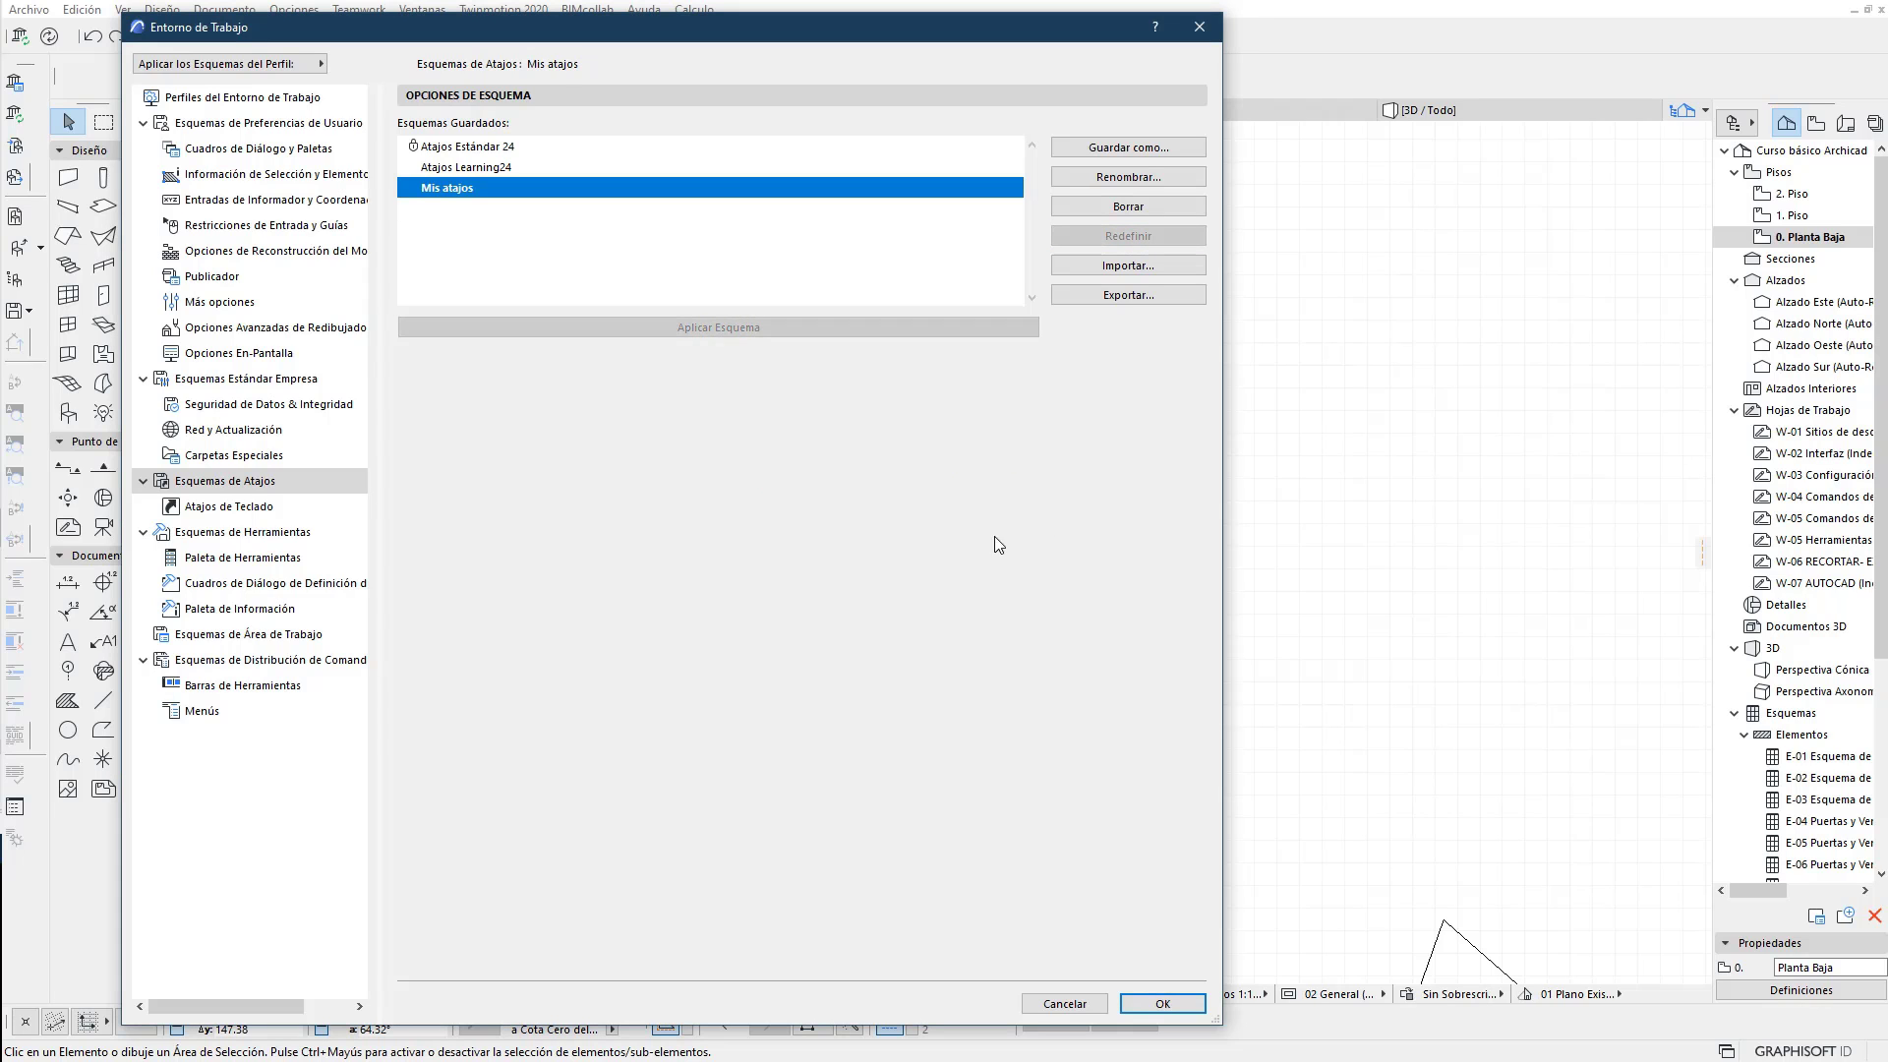
left_click(1164, 1005)
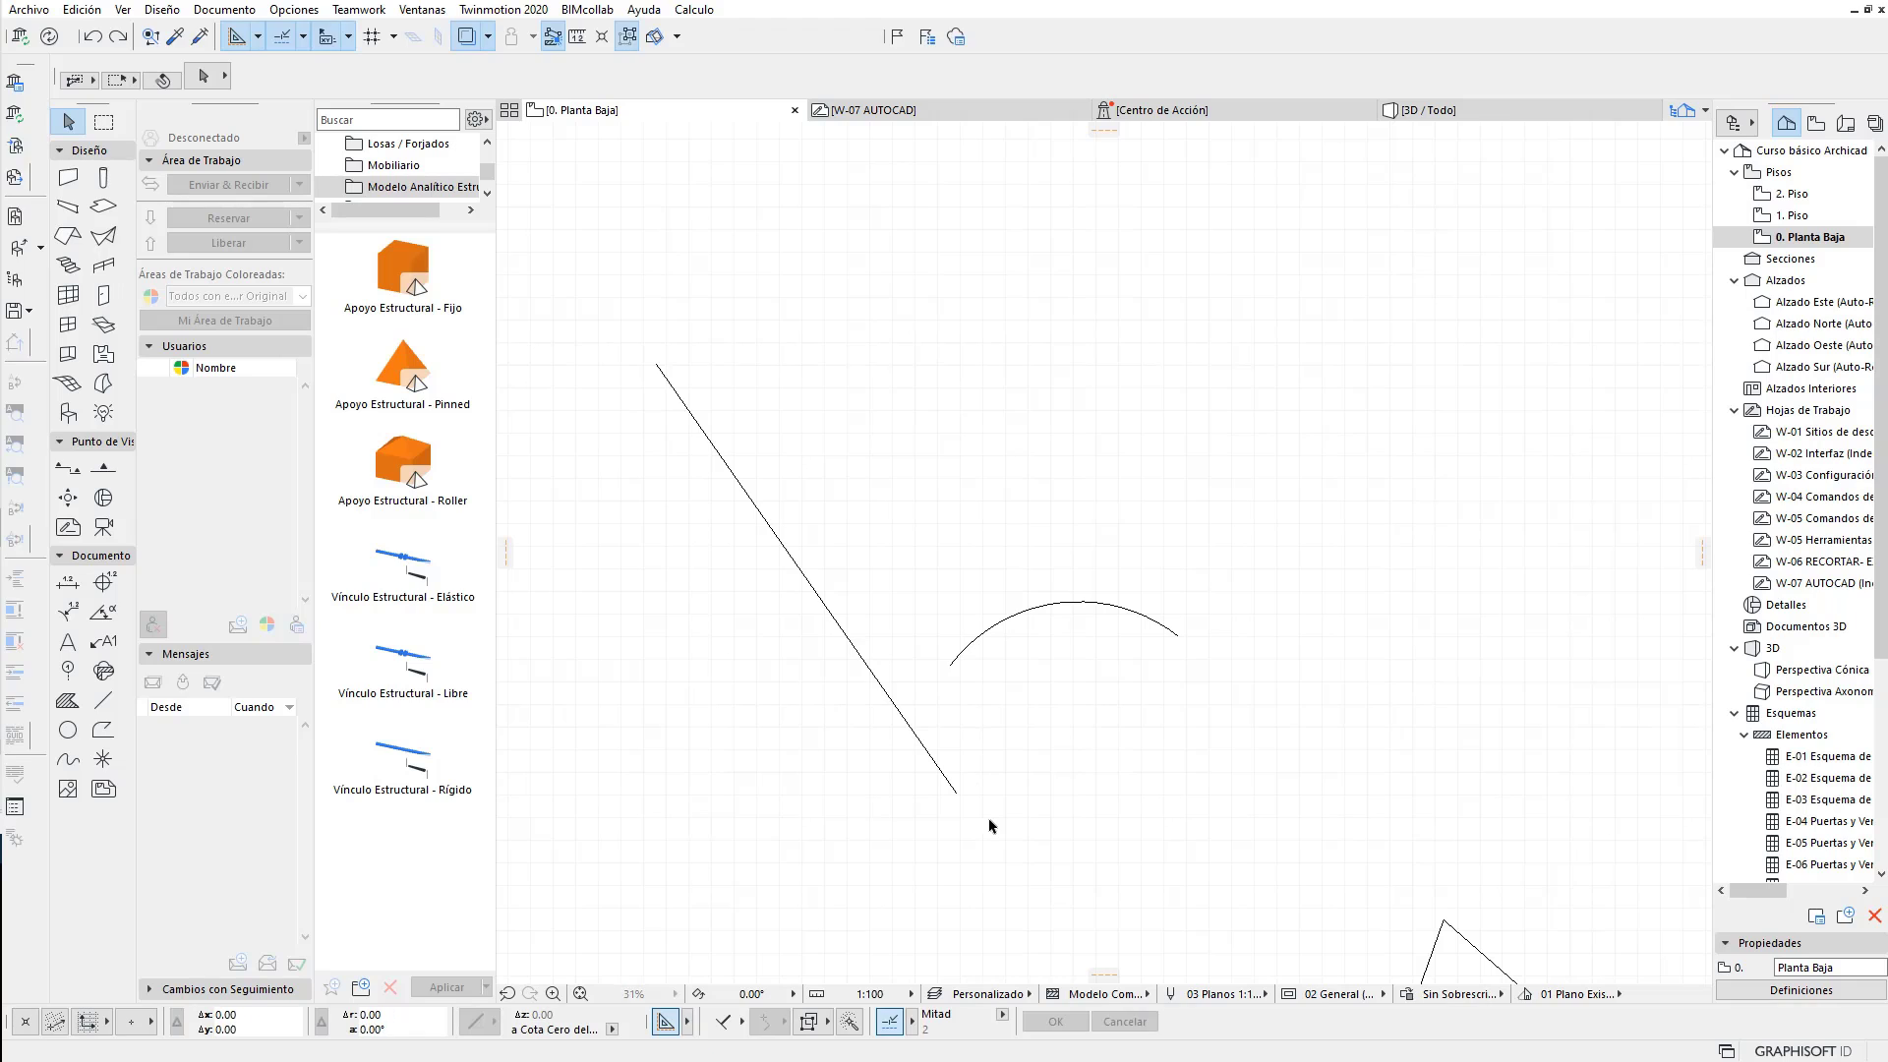
Step: Select the line and arc and join them with a 3.00 chamfer
key("ctrl+a")
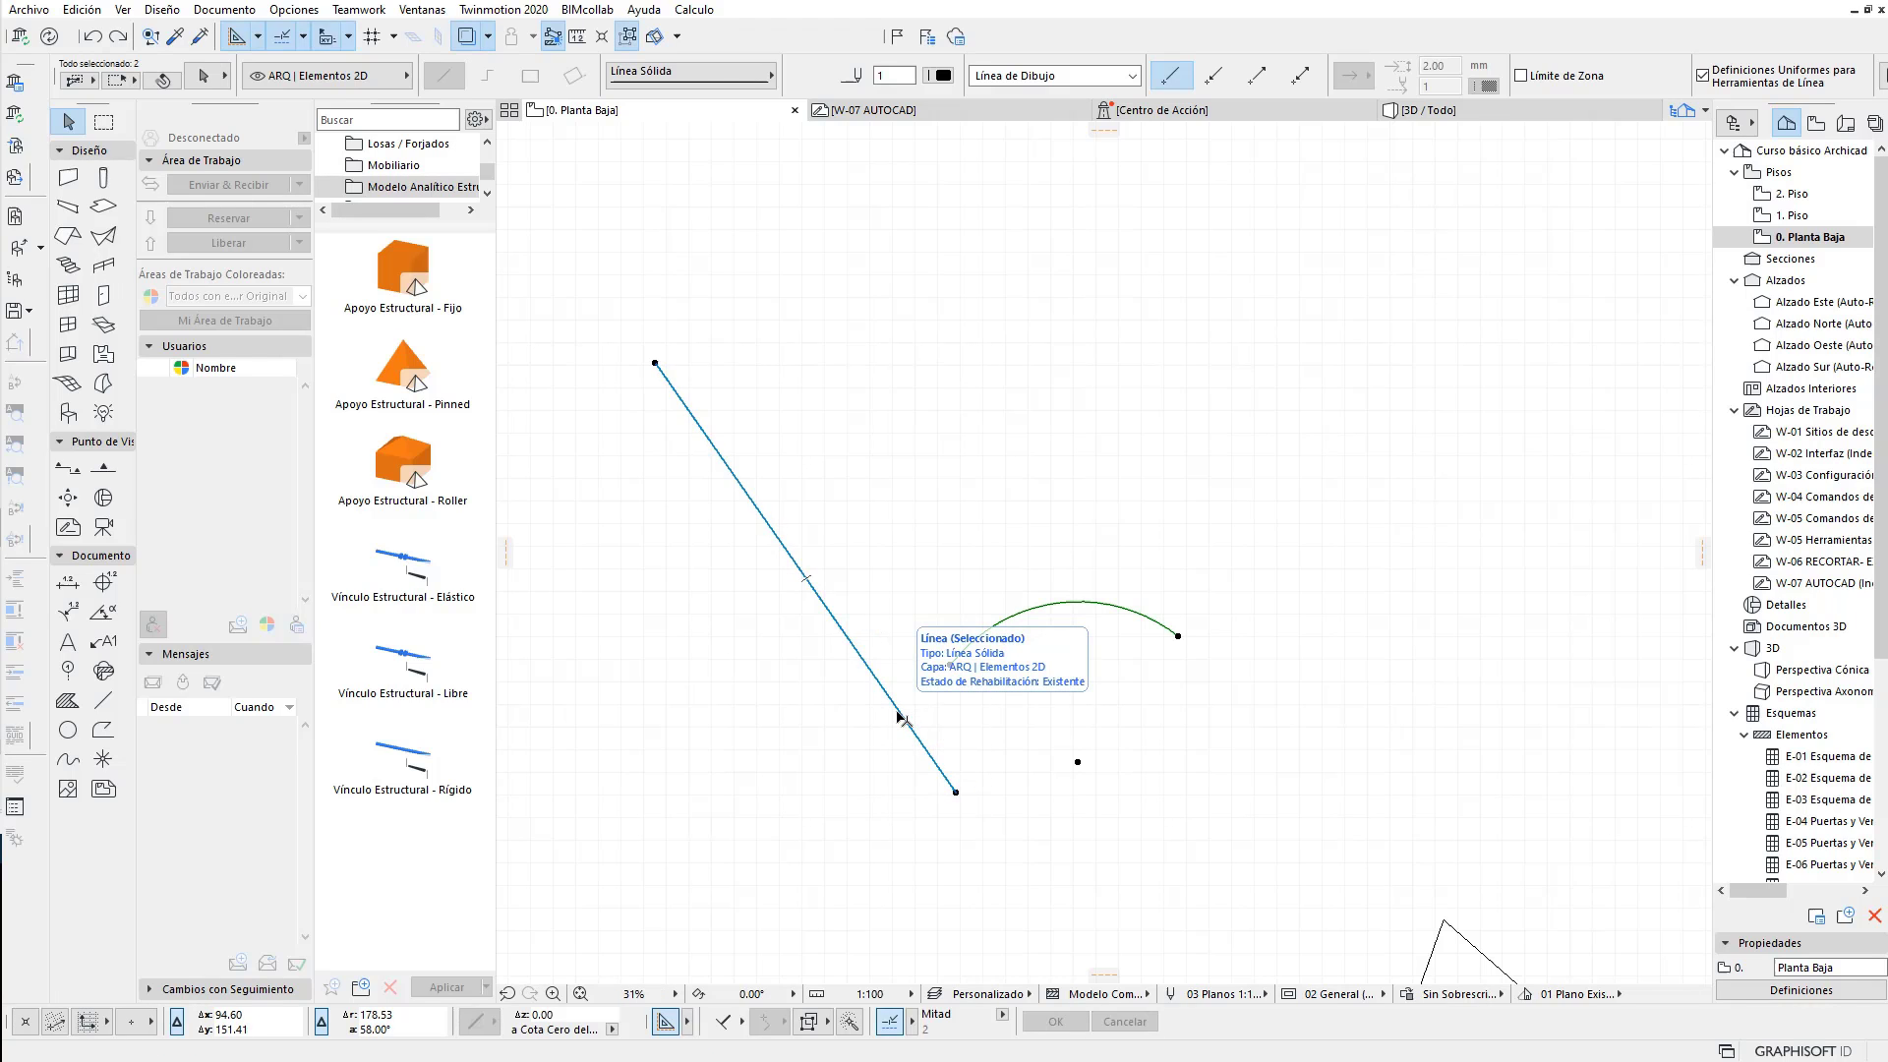
key("ctrl+alt+f")
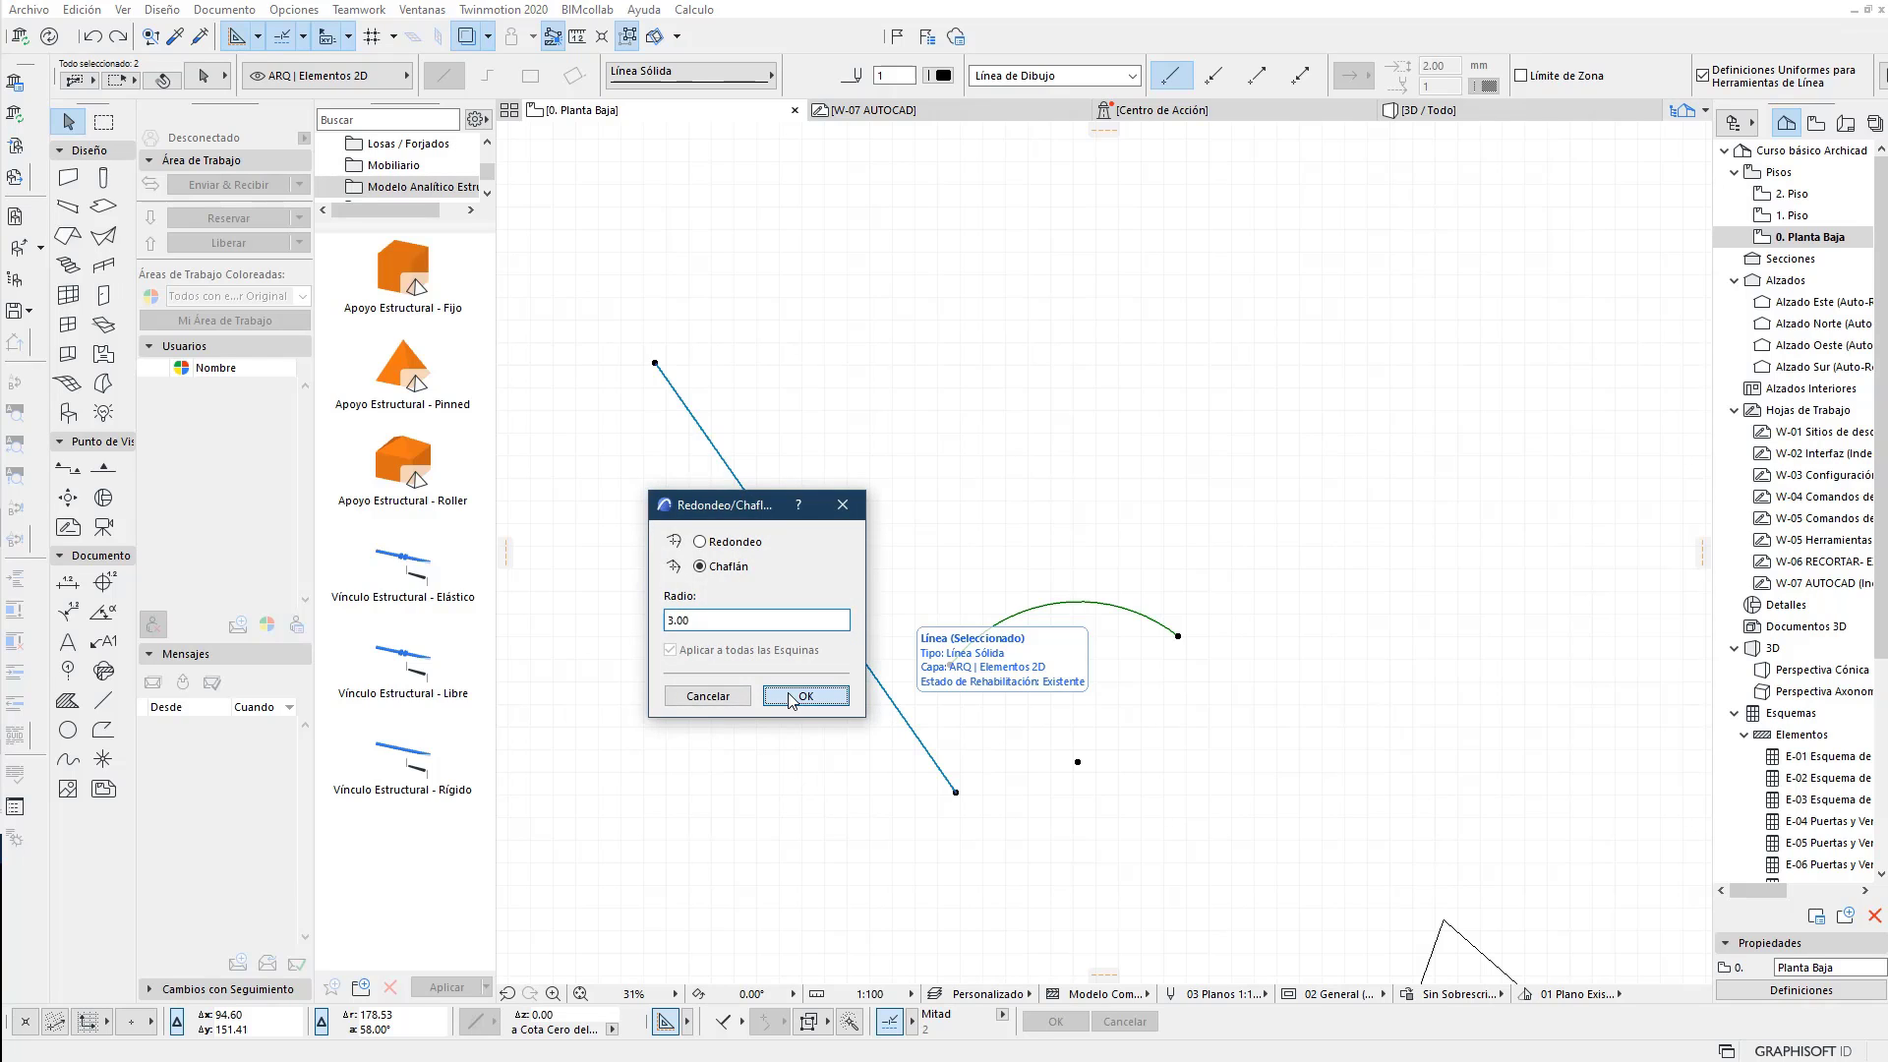
left_click(802, 696)
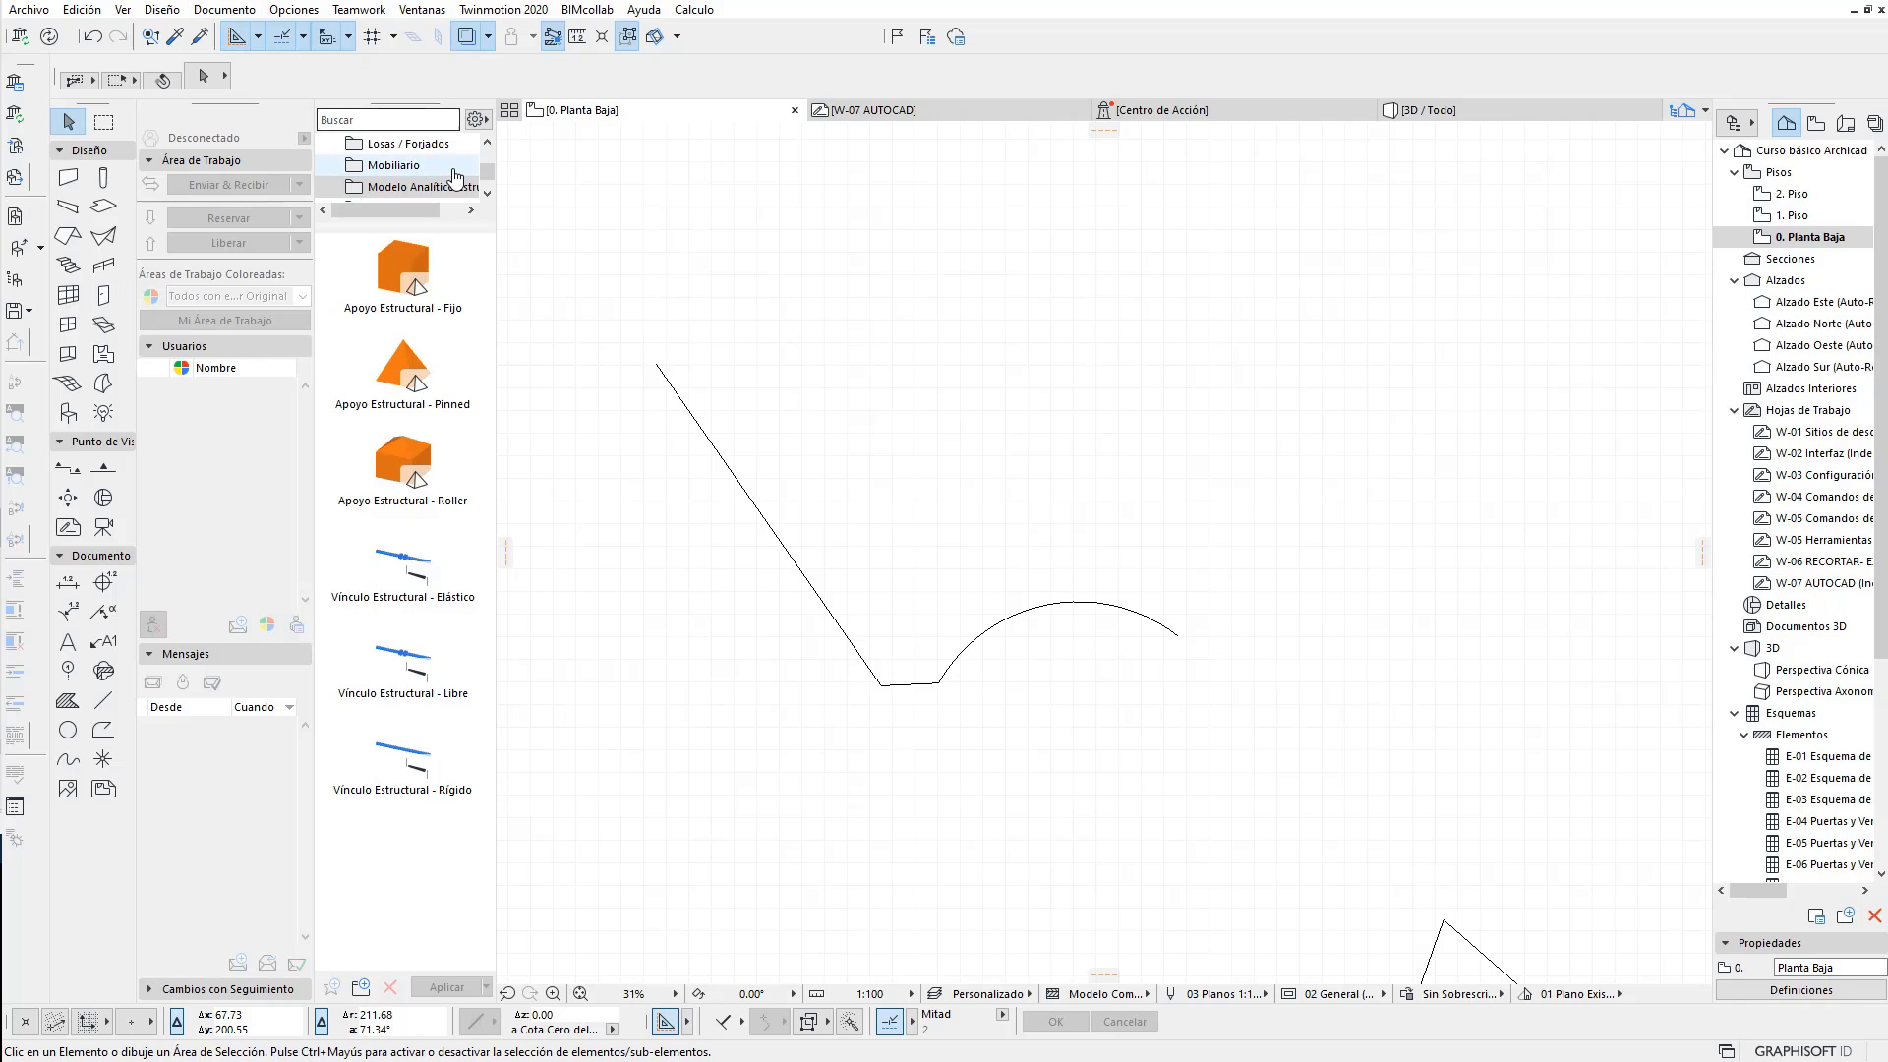
left_click(284, 18)
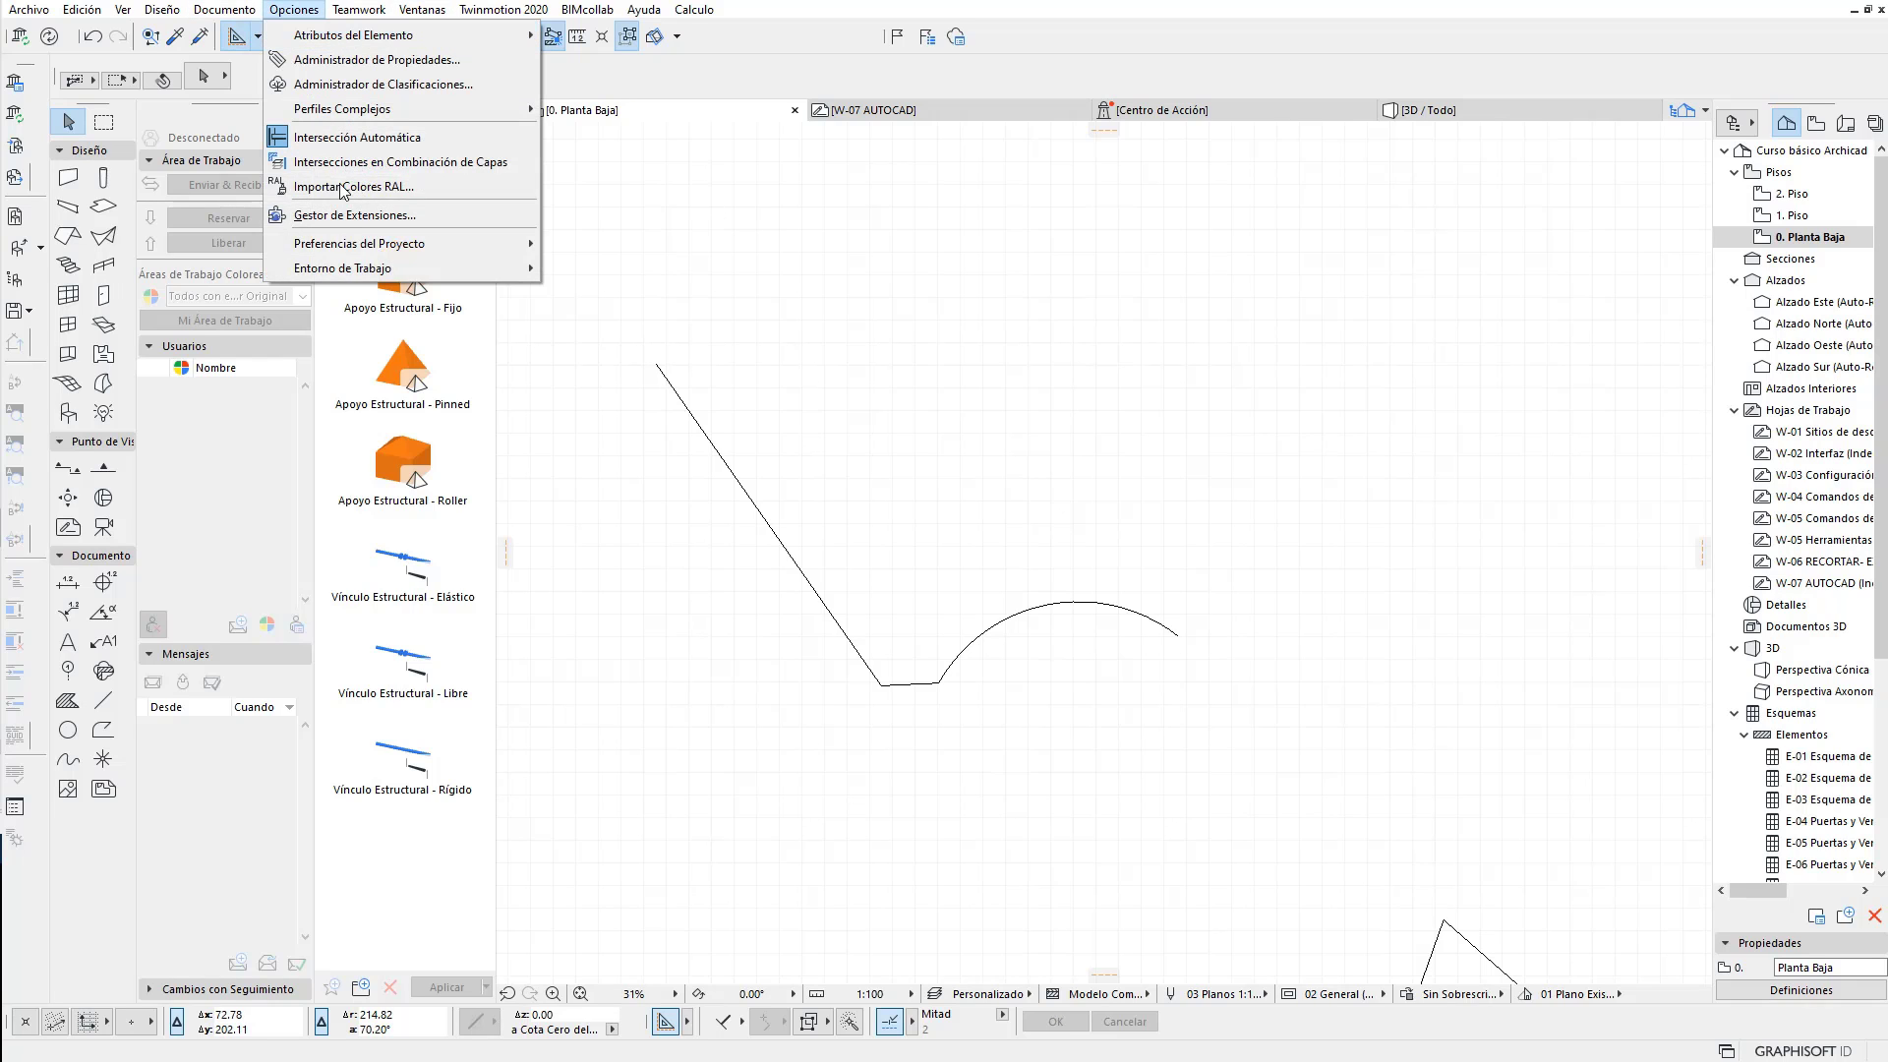
mouse_move(342, 268)
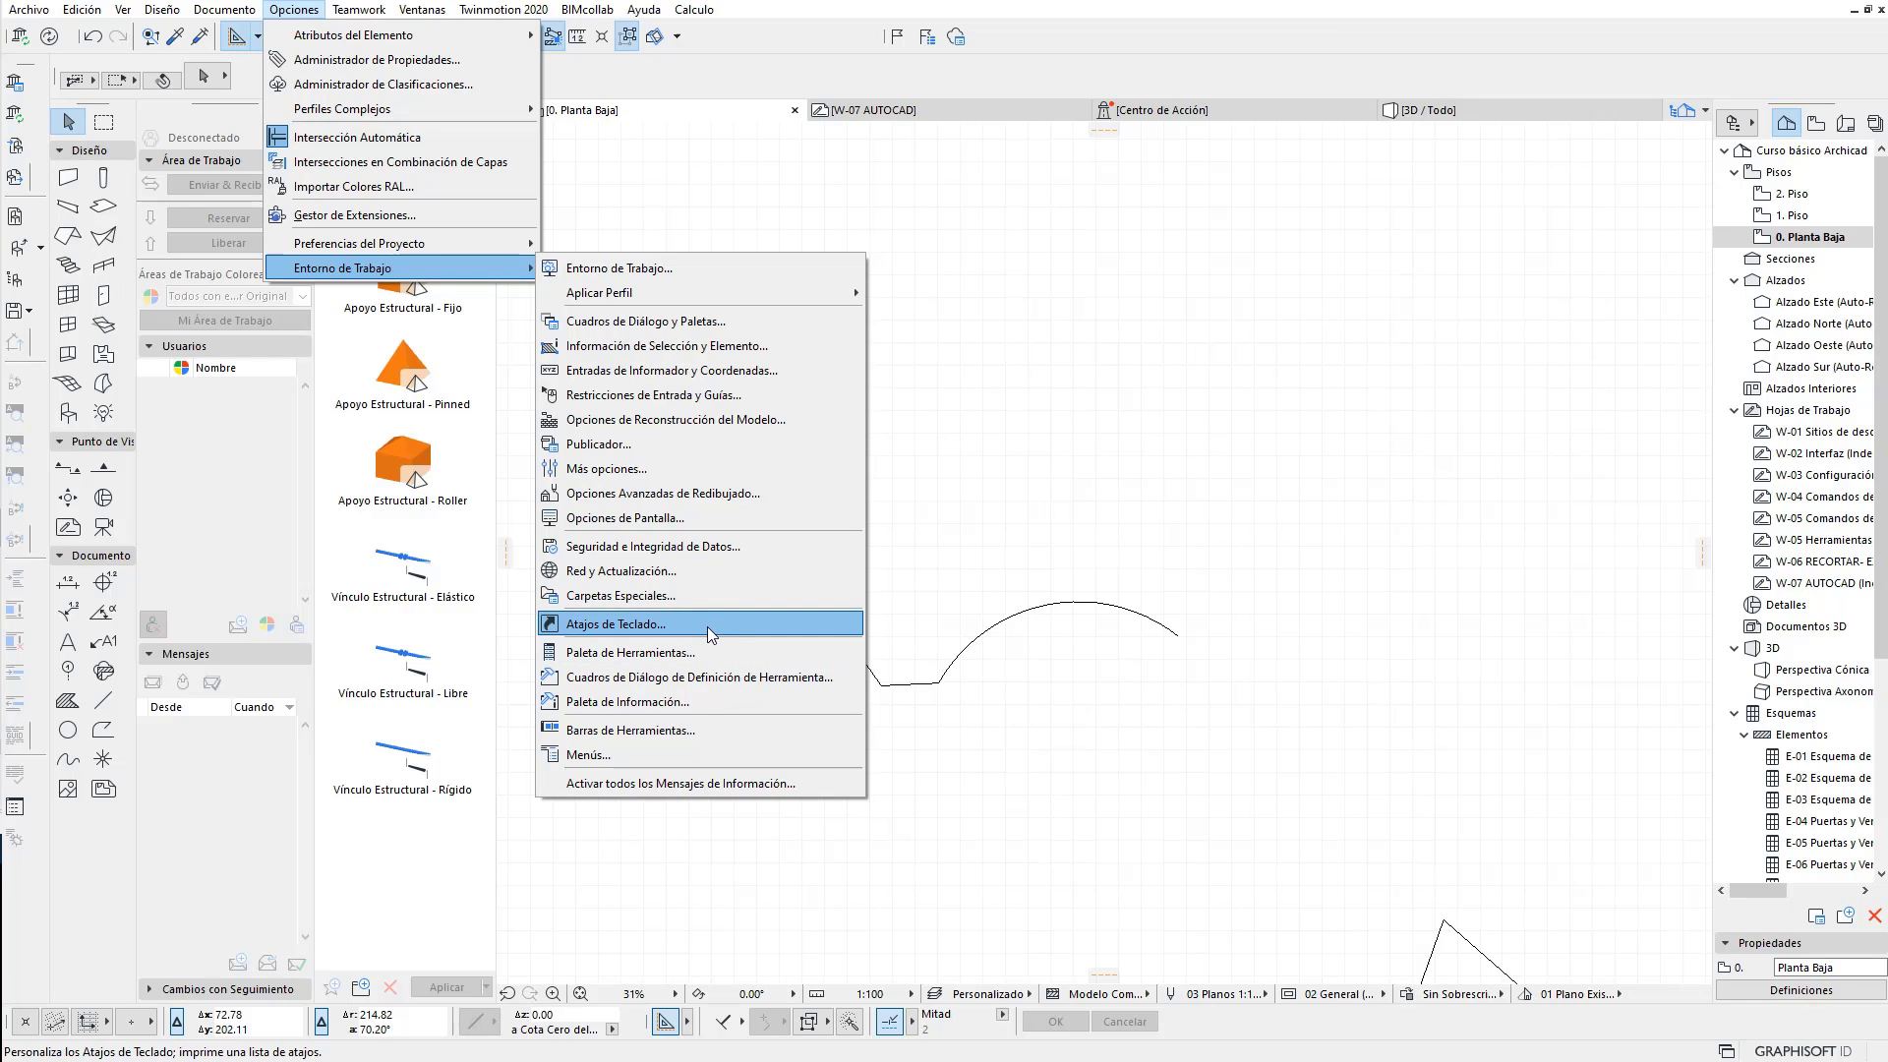
mouse_move(598, 292)
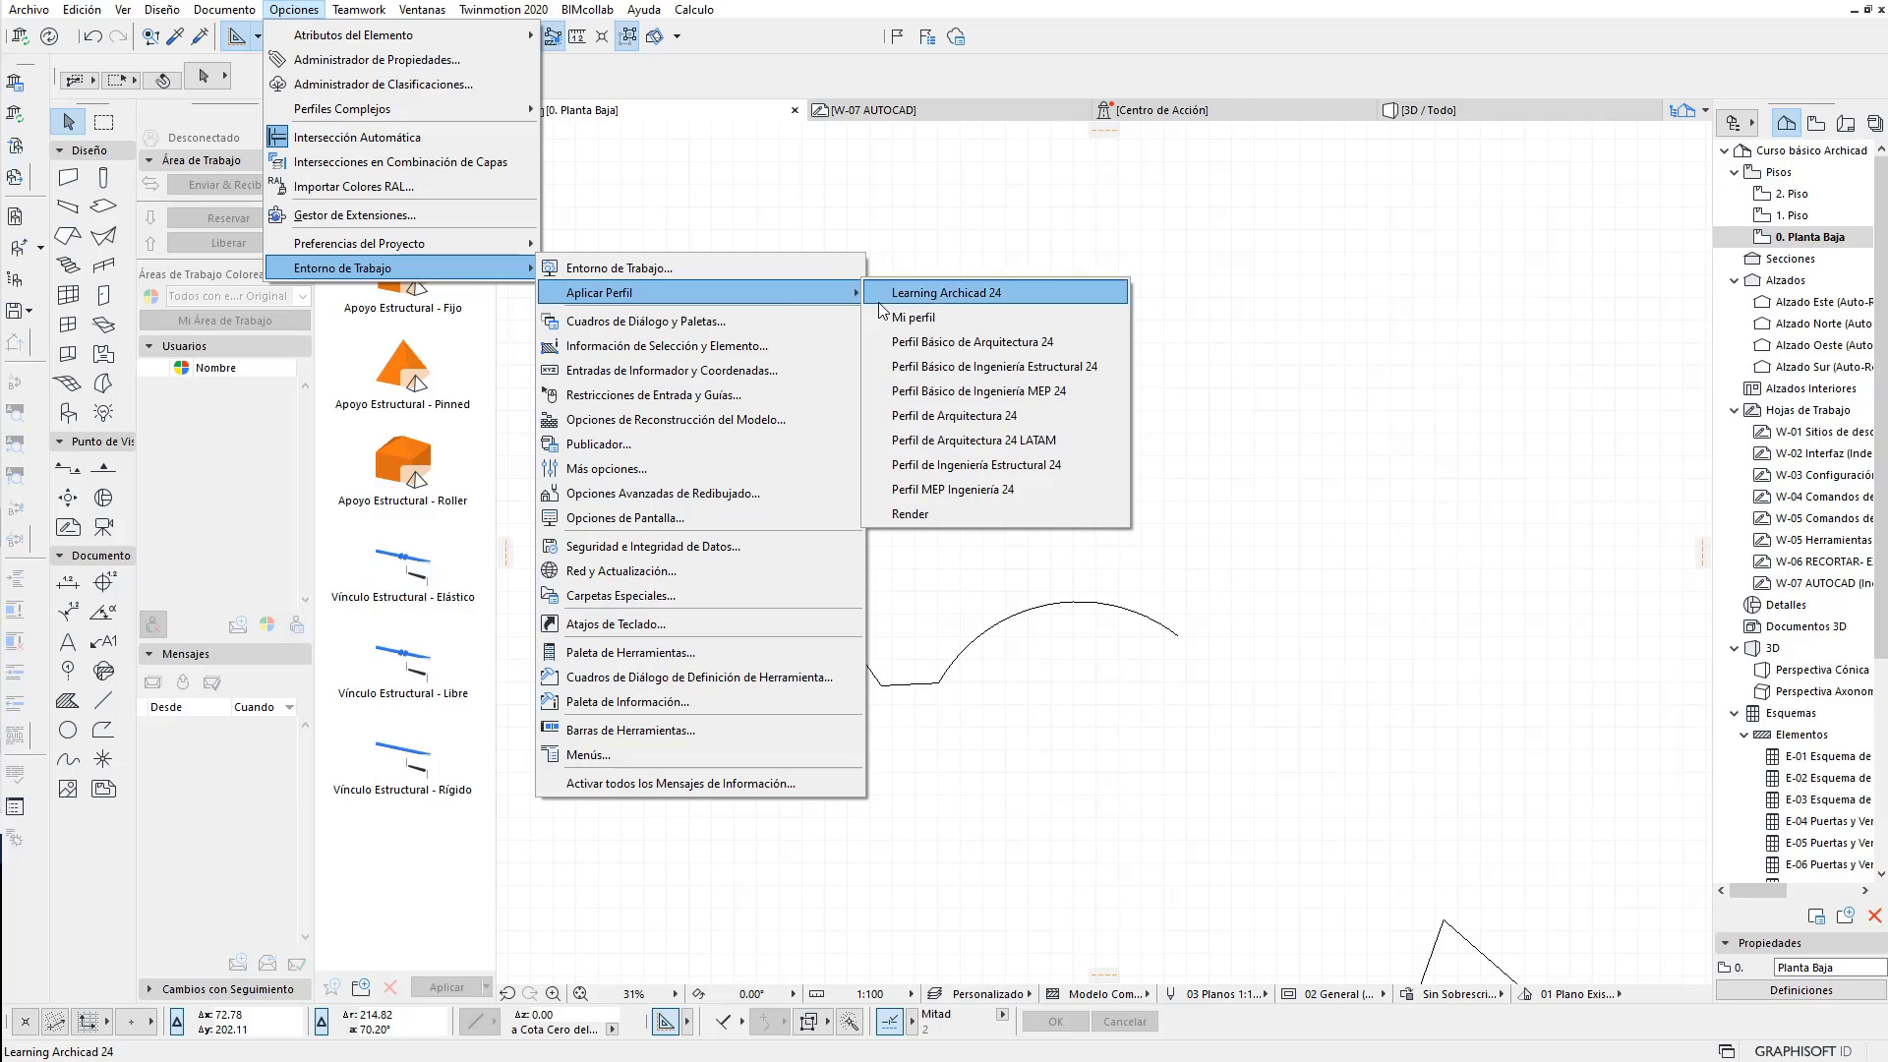
Step: Apply the Mi perfil work environment profile
left_click(915, 320)
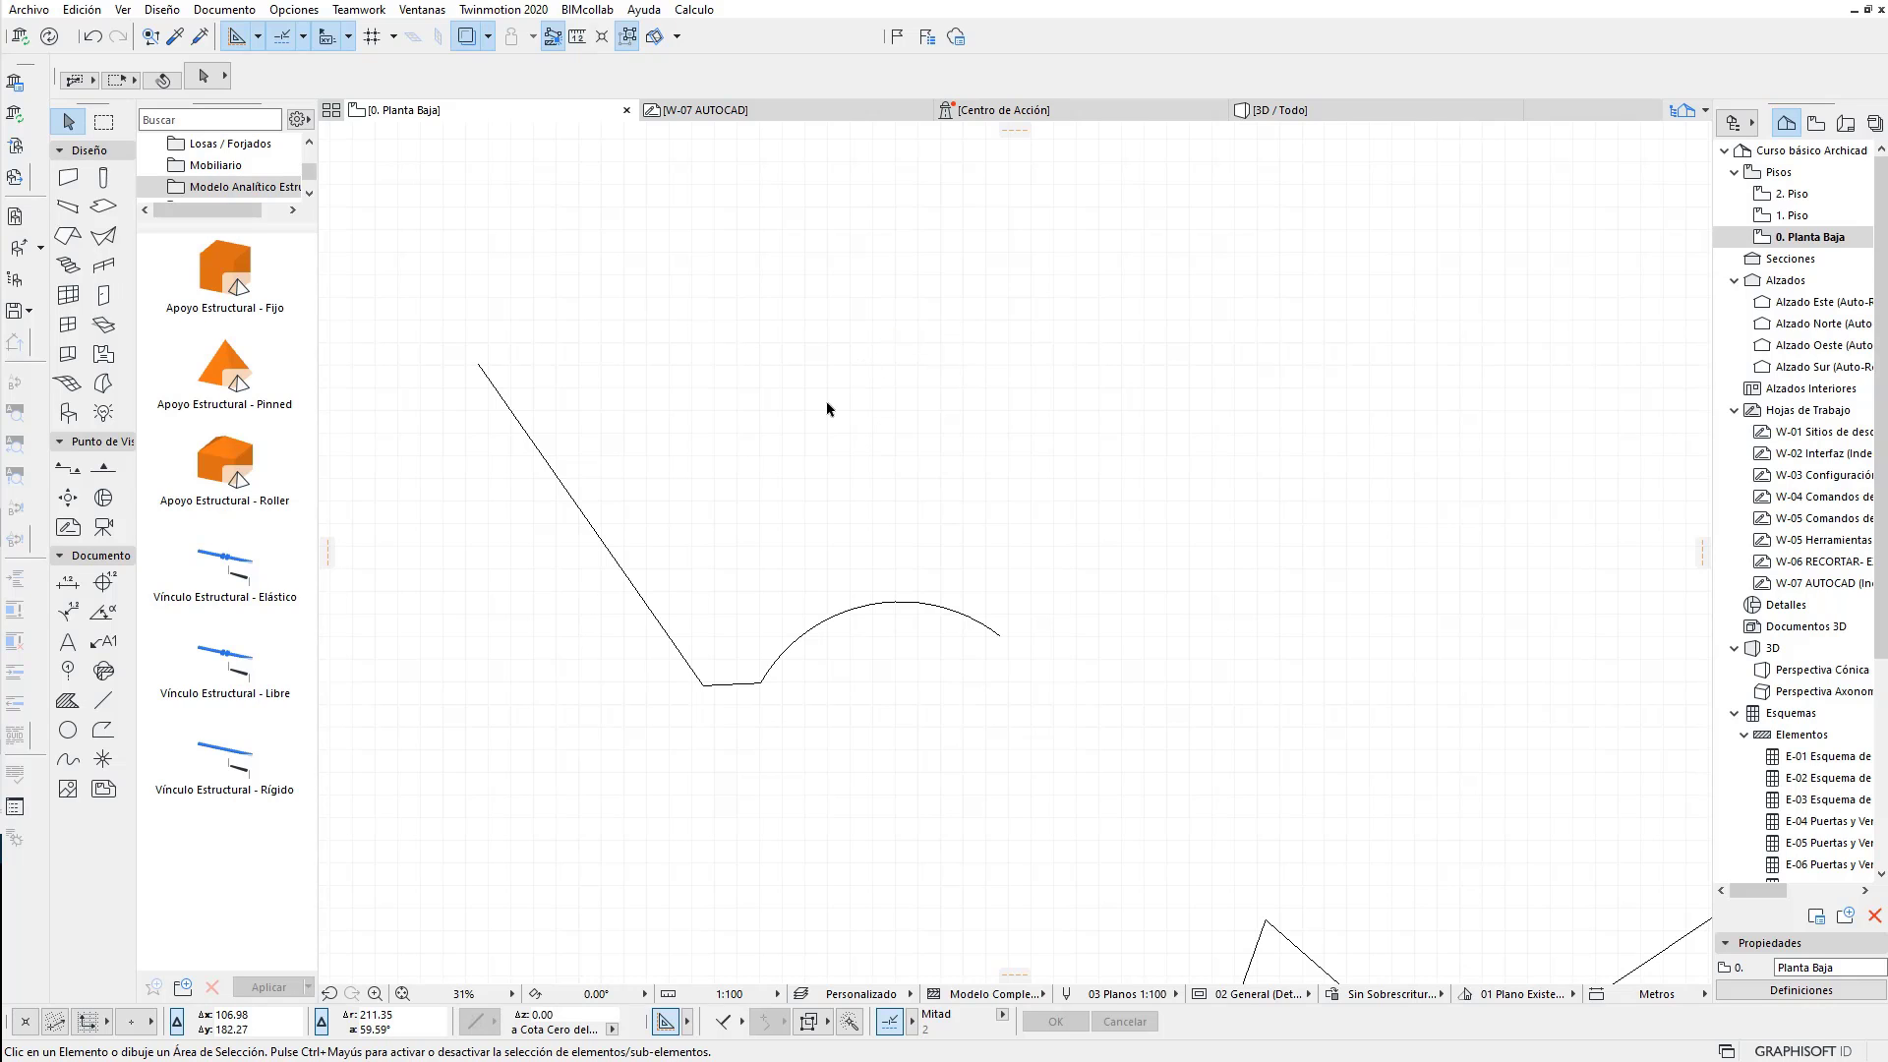
Step: Pan and zoom the plan to enlarge the orange FILLET/CHAMFER command legend
middle_click_drag(879, 490, 1174, 484)
scroll(1174, 484, "down", 3)
middle_click_drag(1130, 728, 1121, 413)
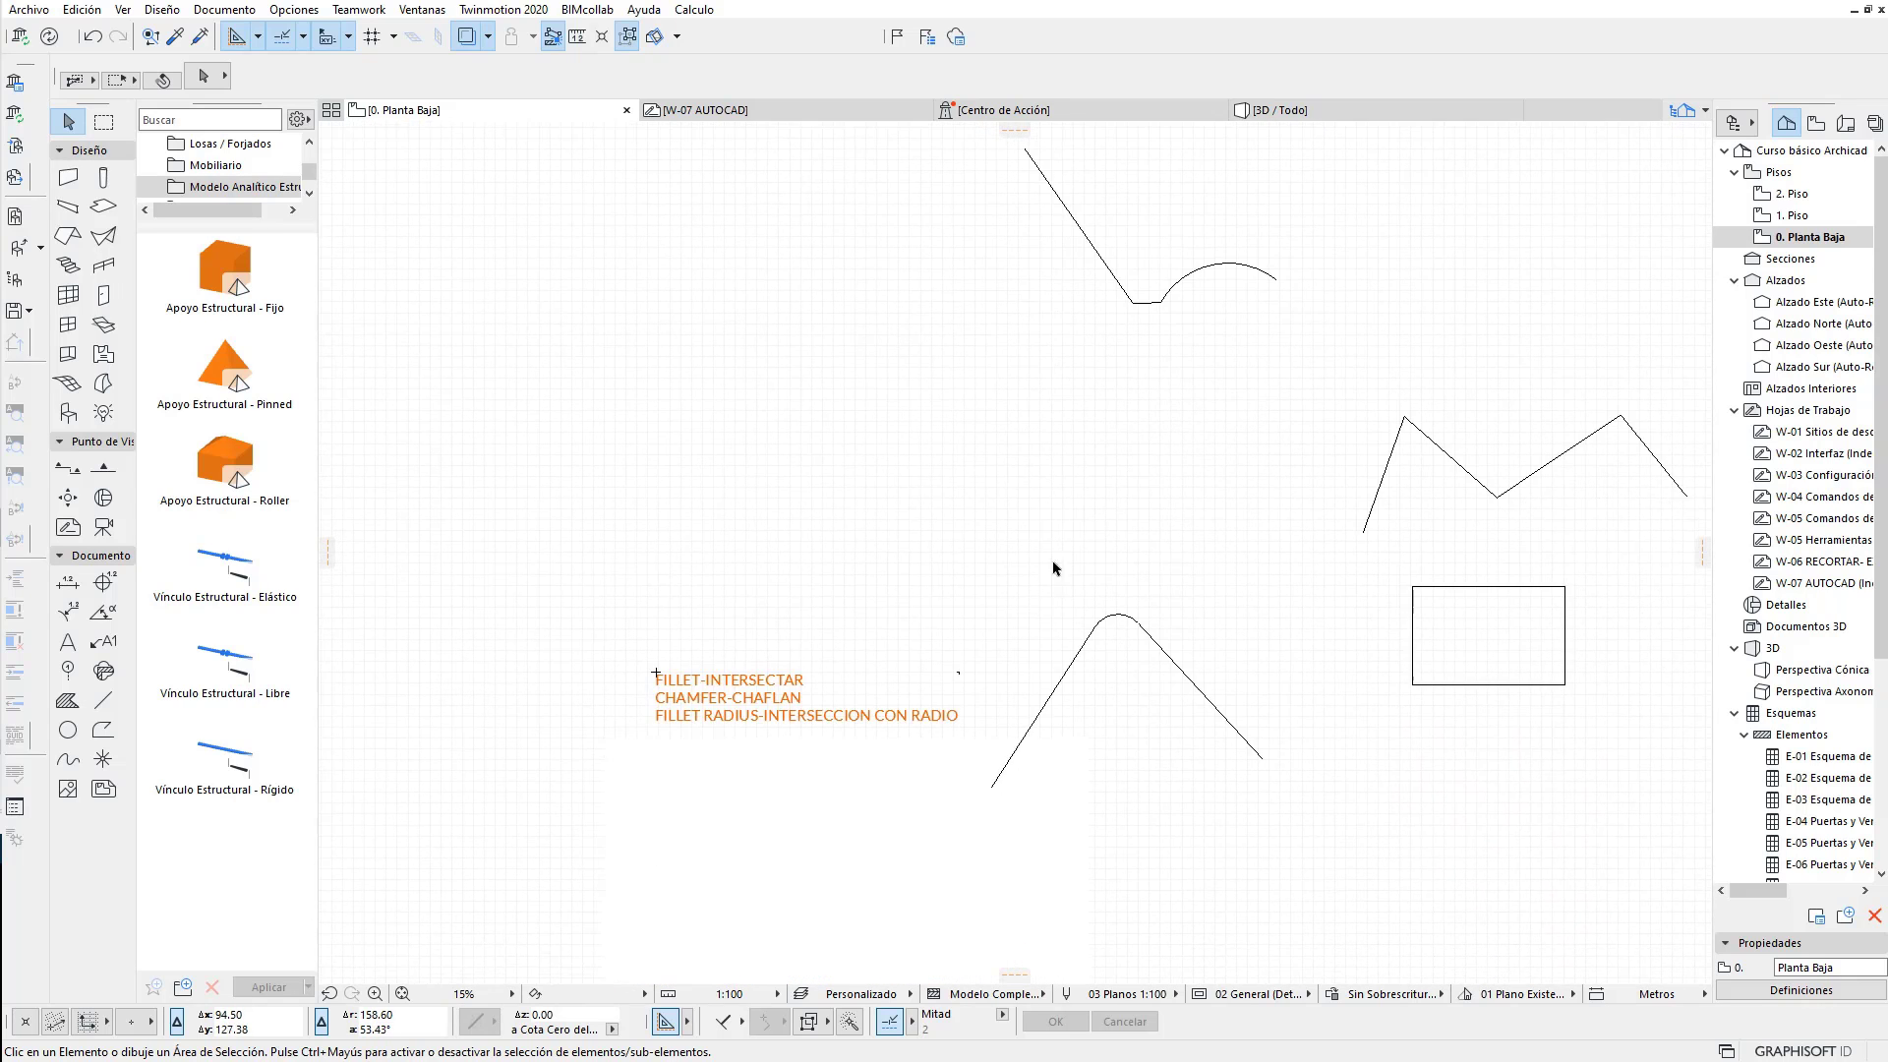
scroll(641, 726, "up", 2)
scroll(642, 726, "up", 3)
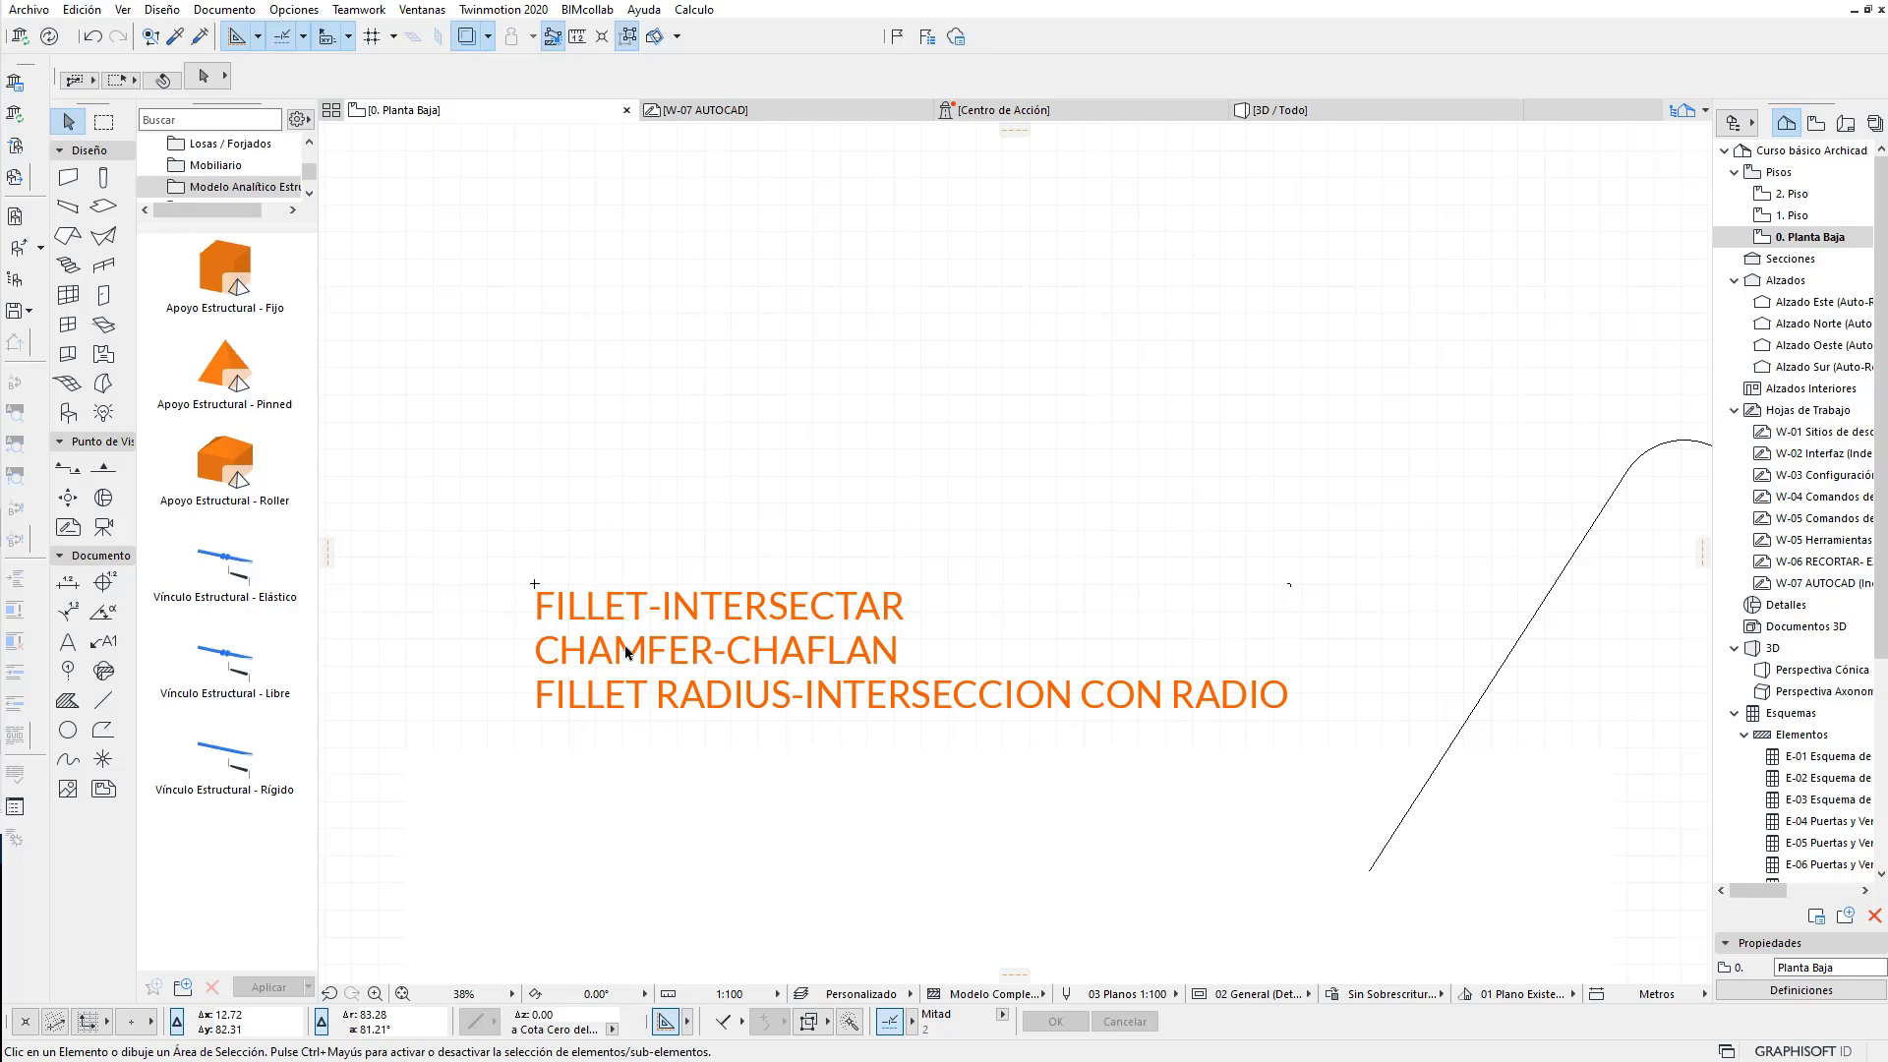